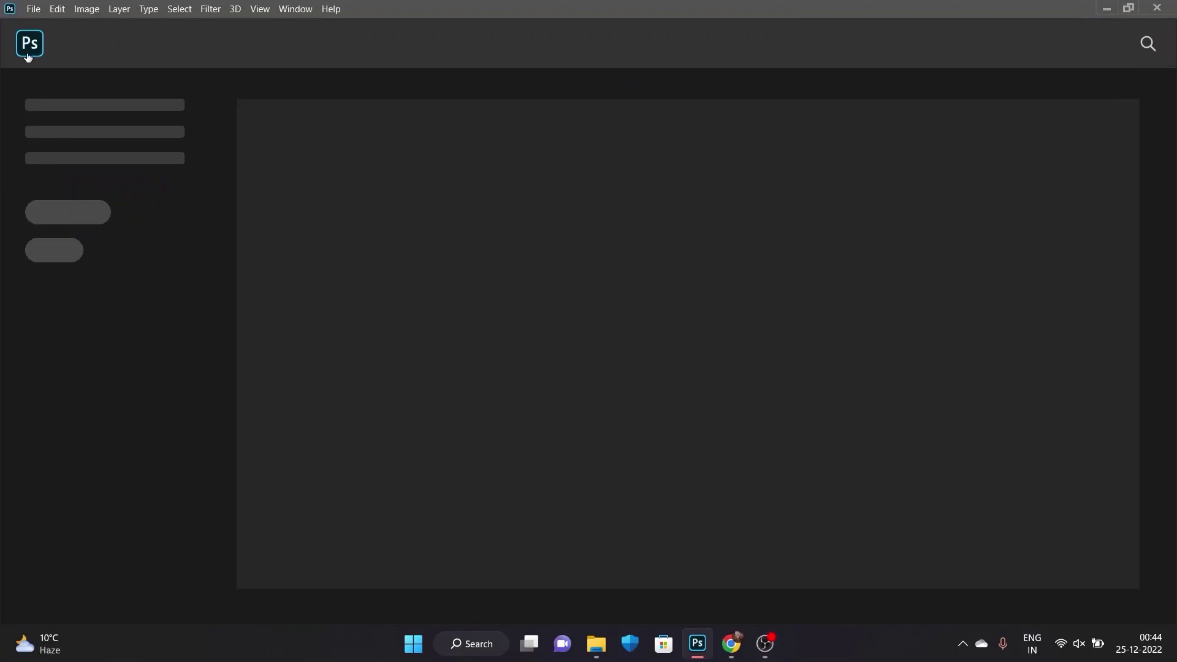
- Set up a new document named 'puma ui' at 1920×1080 pixels with 16-bit depth
left_click(33, 8)
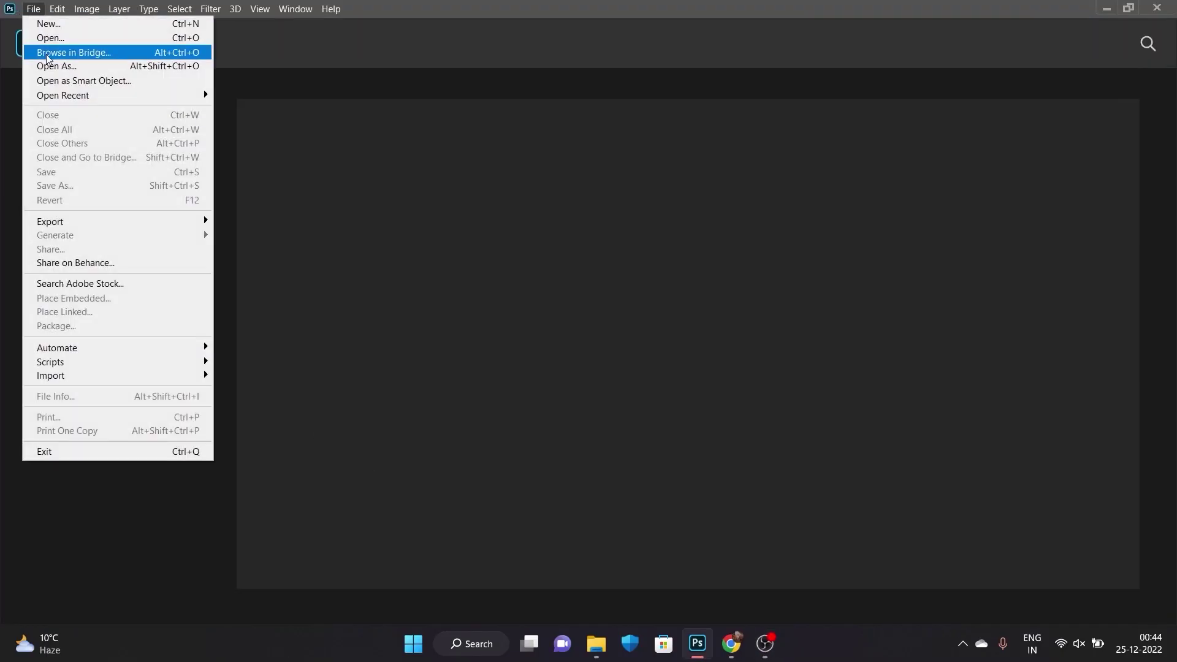
left_click(34, 22)
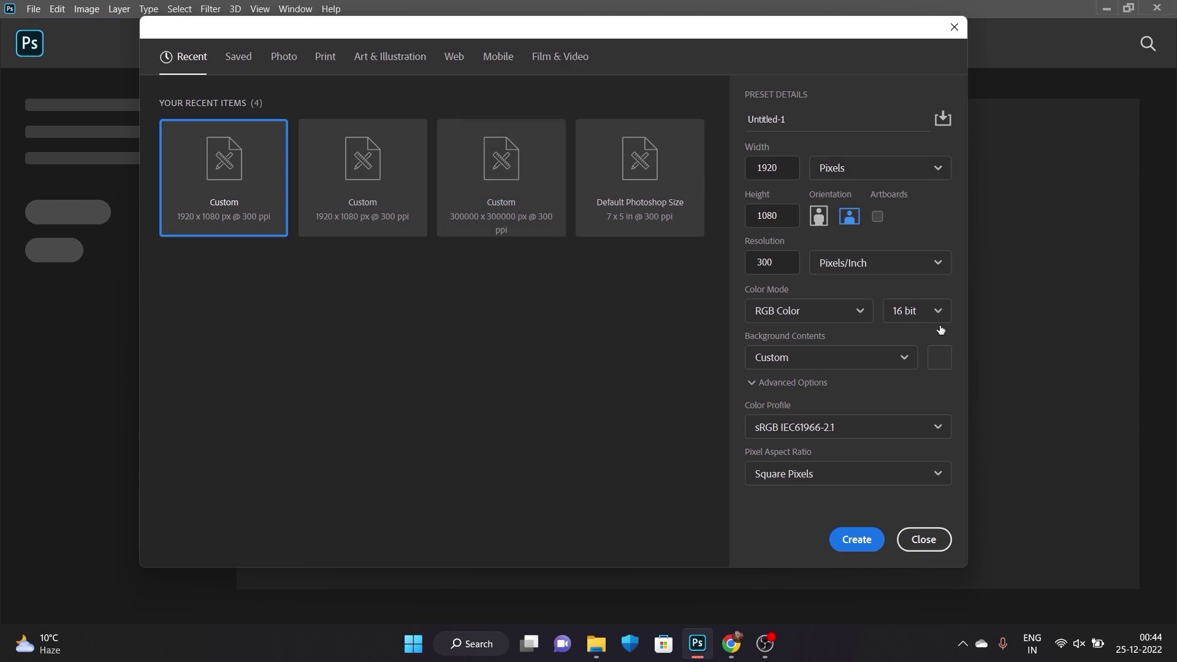
left_click(878, 123)
key("BackSpace")
key("BackSpace")
key("BackSpace")
type("puma ui")
left_click(833, 173)
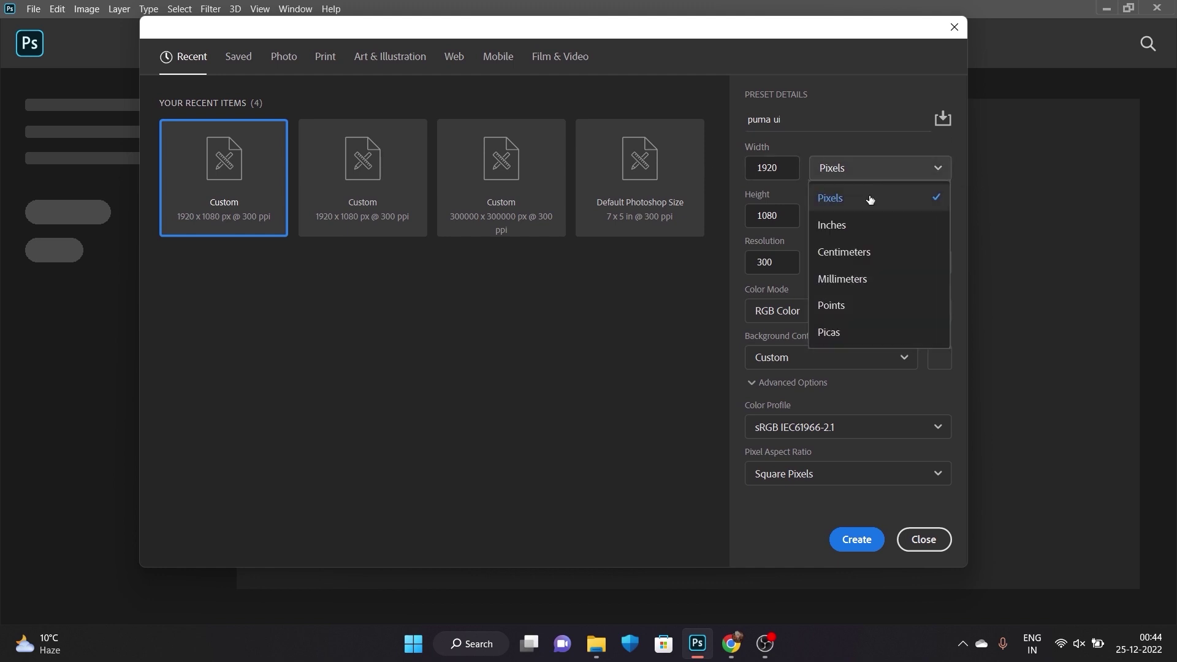
left_click(871, 196)
left_click(905, 315)
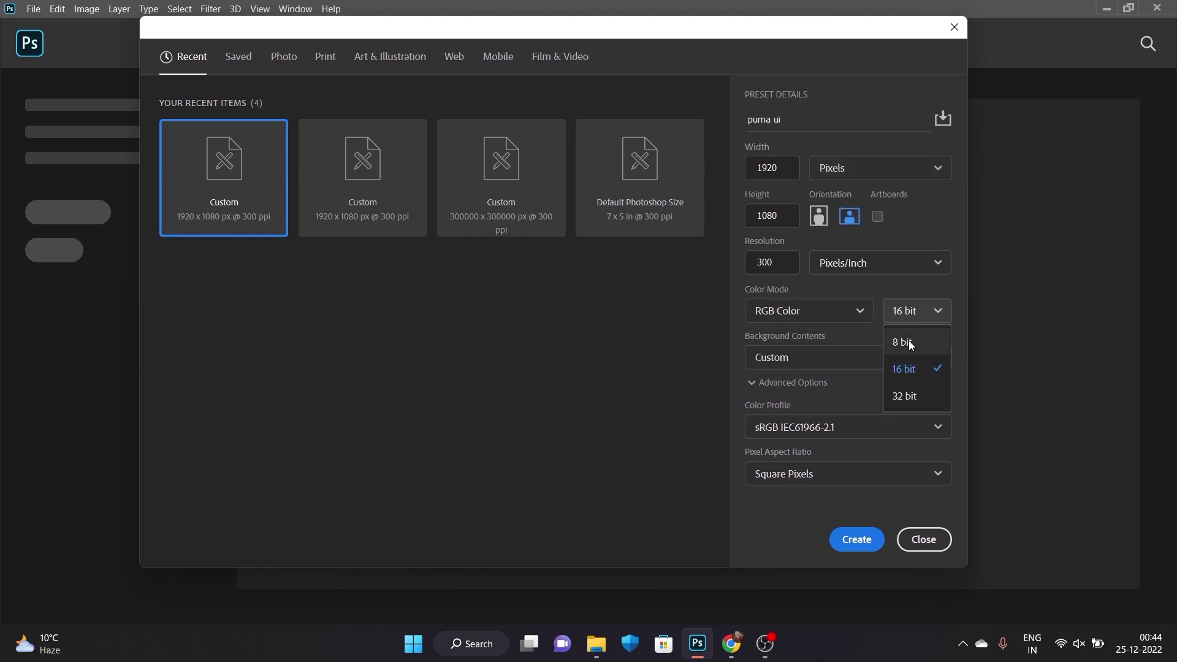
left_click(914, 369)
- Create the document, unlock the Background layer and drag in the puma png shoe
left_click(856, 540)
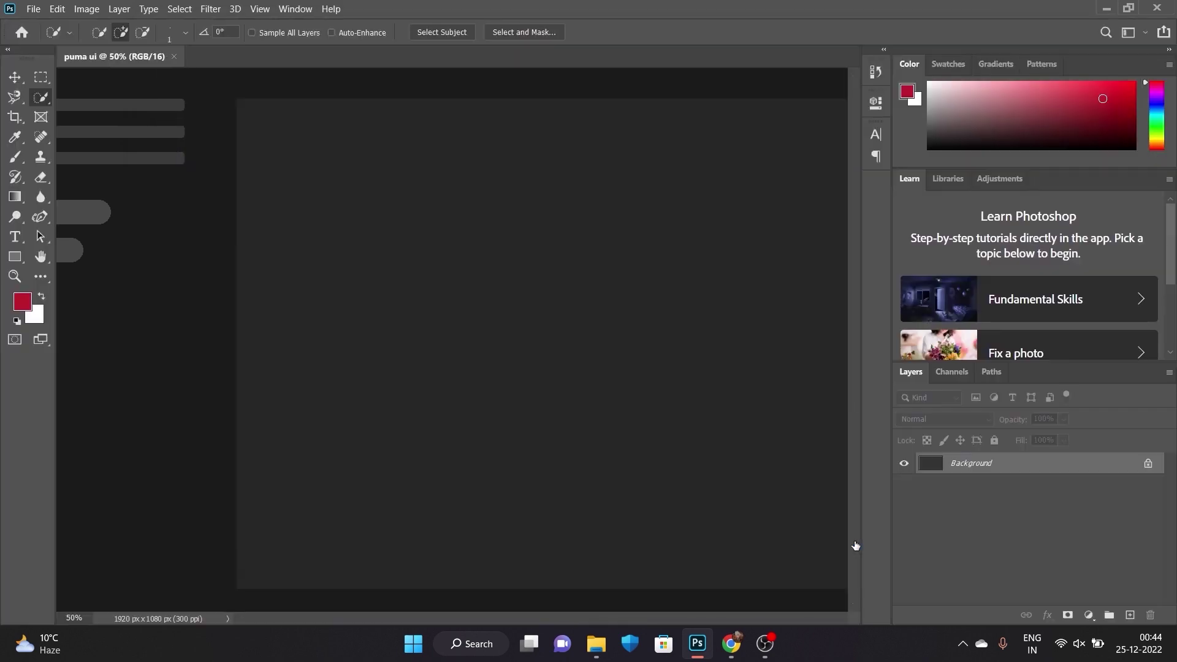
left_click(1150, 466)
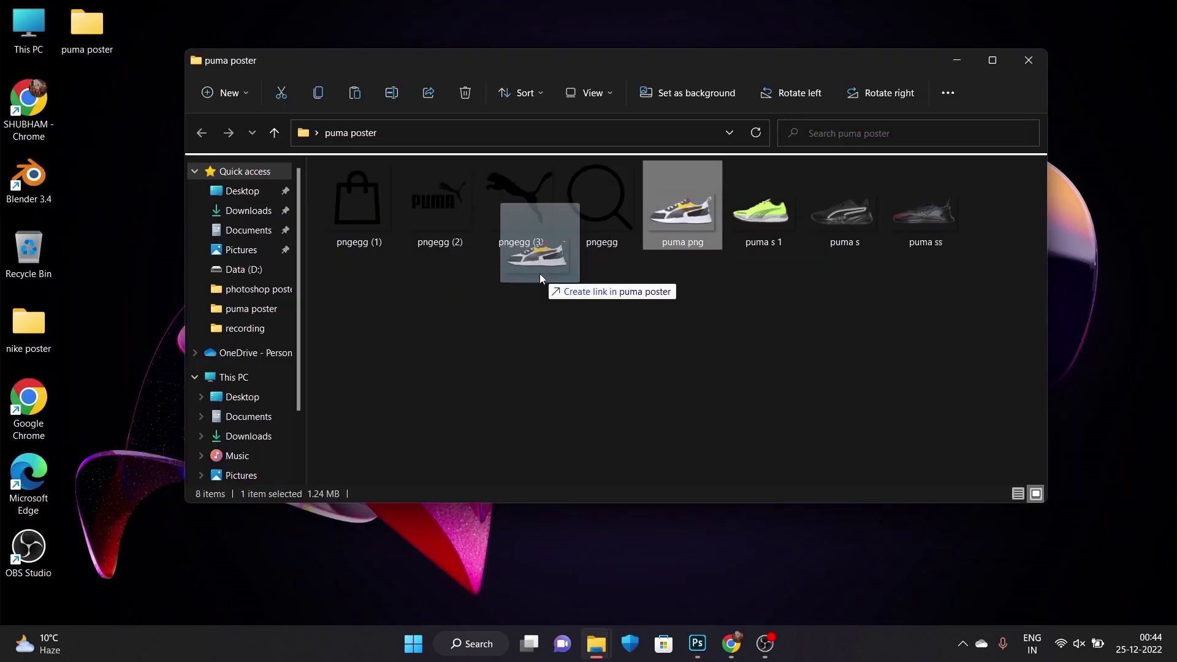
left_click_drag(677, 202, 518, 325)
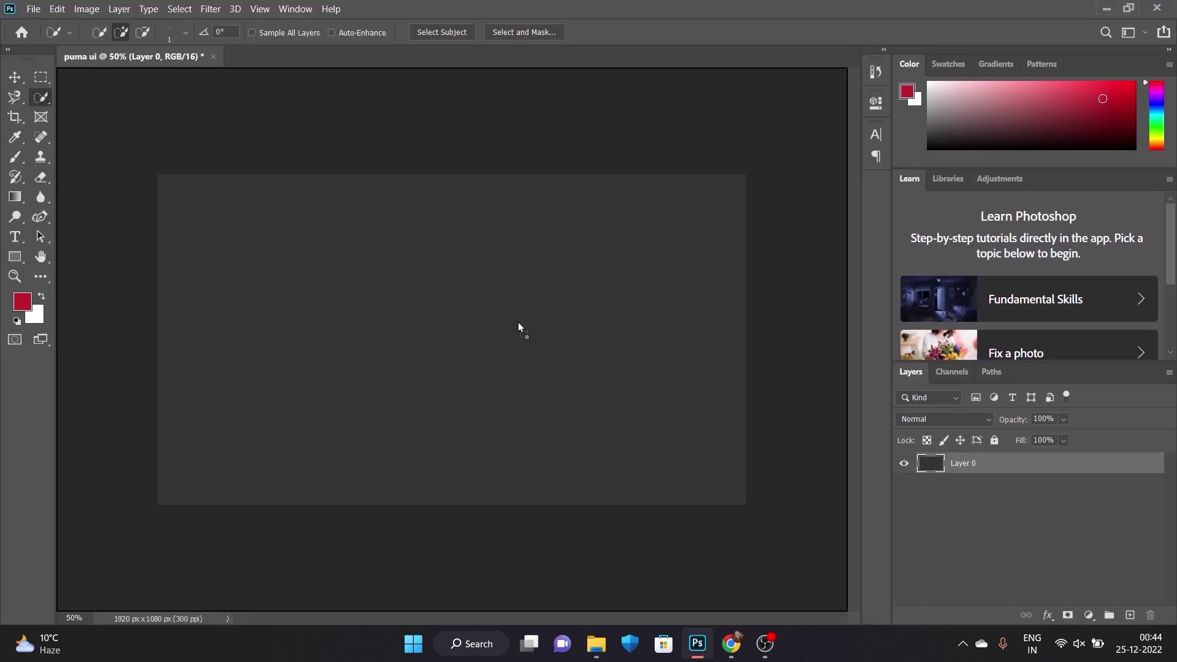
- Scale the shoe to about 11.69%, tilt it roughly 30° and commit the transform
mouse_move(748, 173)
left_mouse_down()
mouse_move(603, 254)
mouse_move(554, 260)
left_mouse_up()
mouse_move(564, 142)
left_mouse_down()
mouse_move(570, 216)
mouse_move(555, 236)
mouse_move(576, 212)
left_mouse_up()
left_click_drag(542, 295, 578, 263)
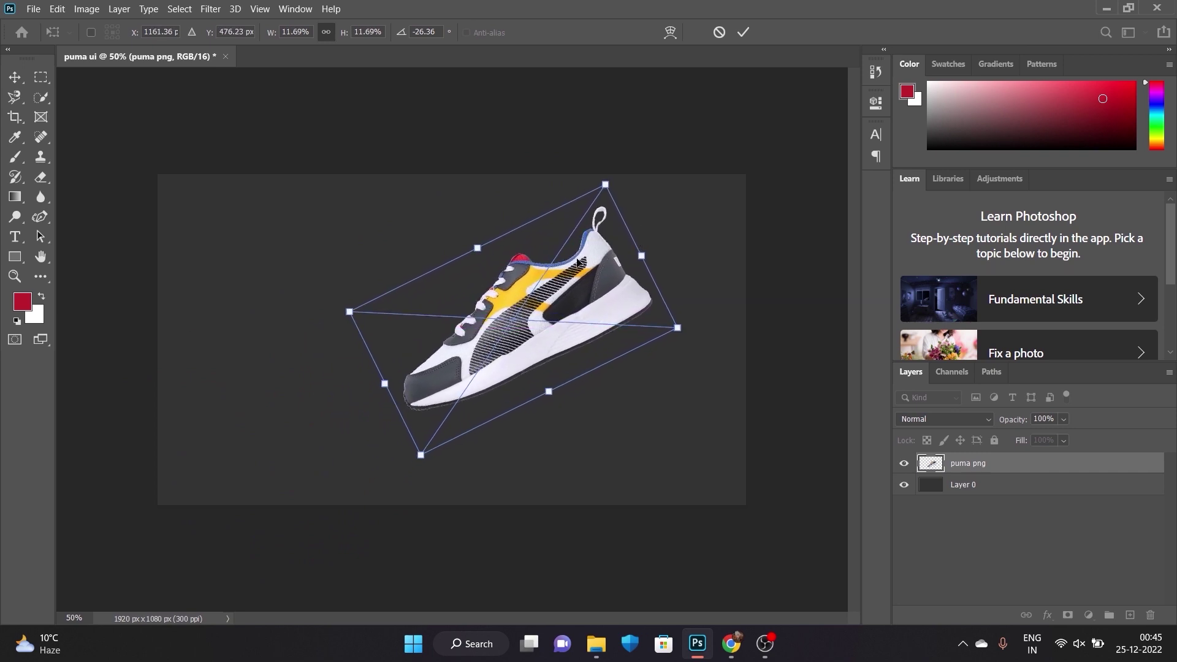
left_click_drag(608, 178, 638, 233)
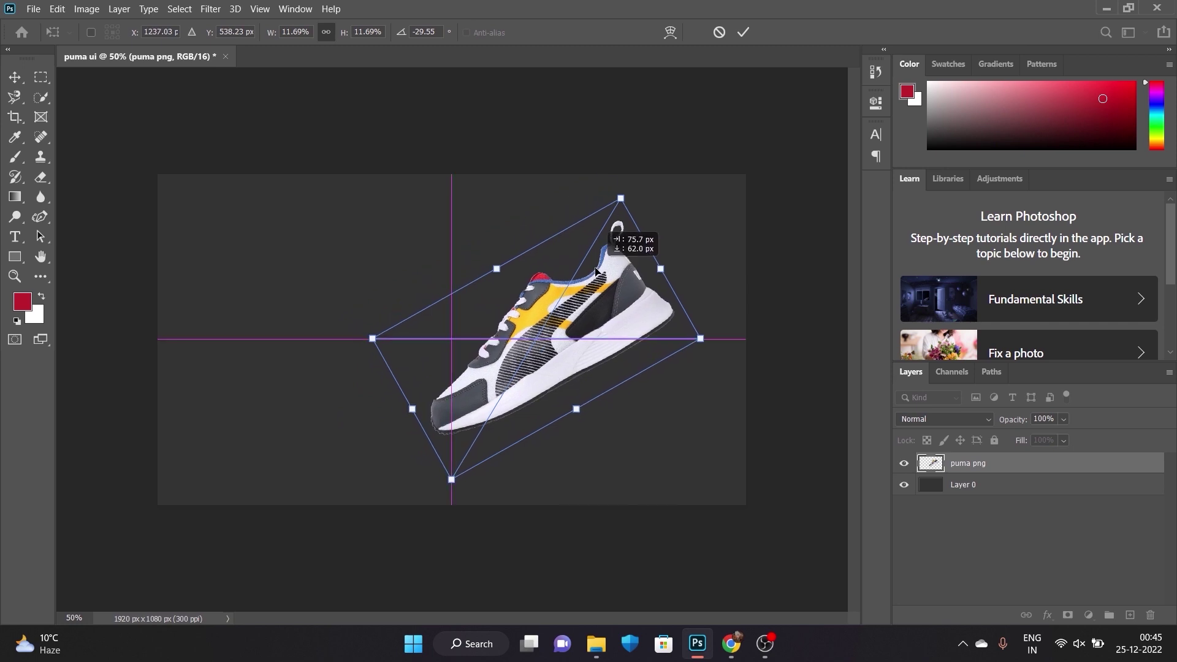
left_click(743, 31)
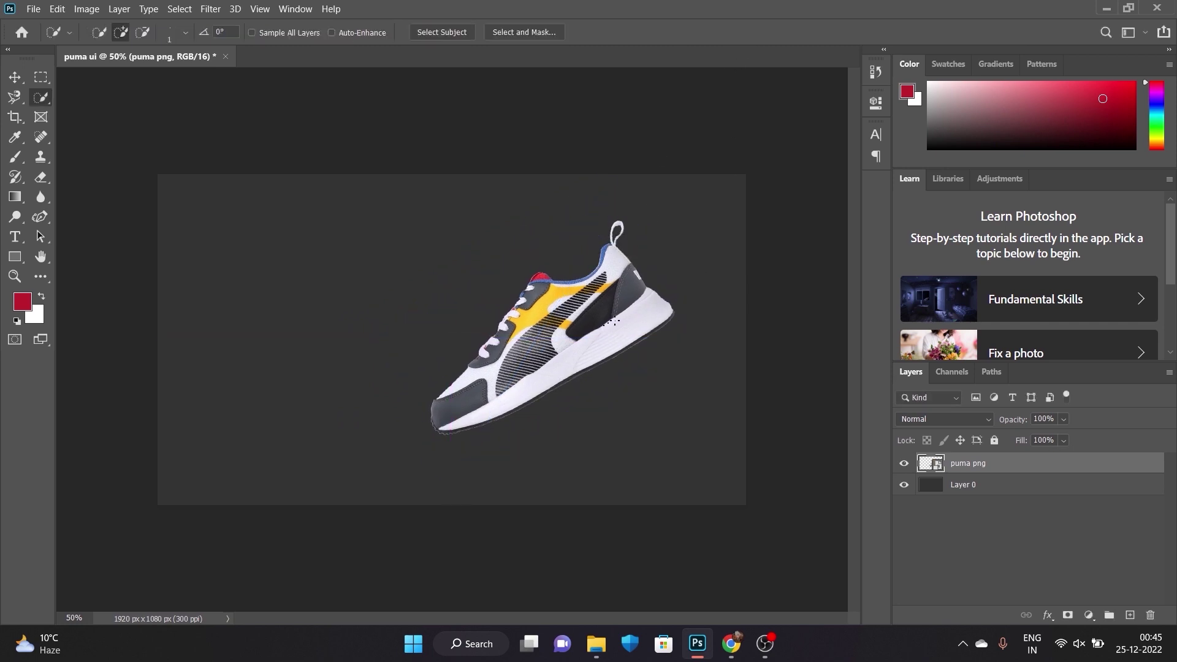
- Give Layer 0 a pale yellow #f8de98 Color Overlay and nudge the shoe right
key("h")
left_click(930, 485)
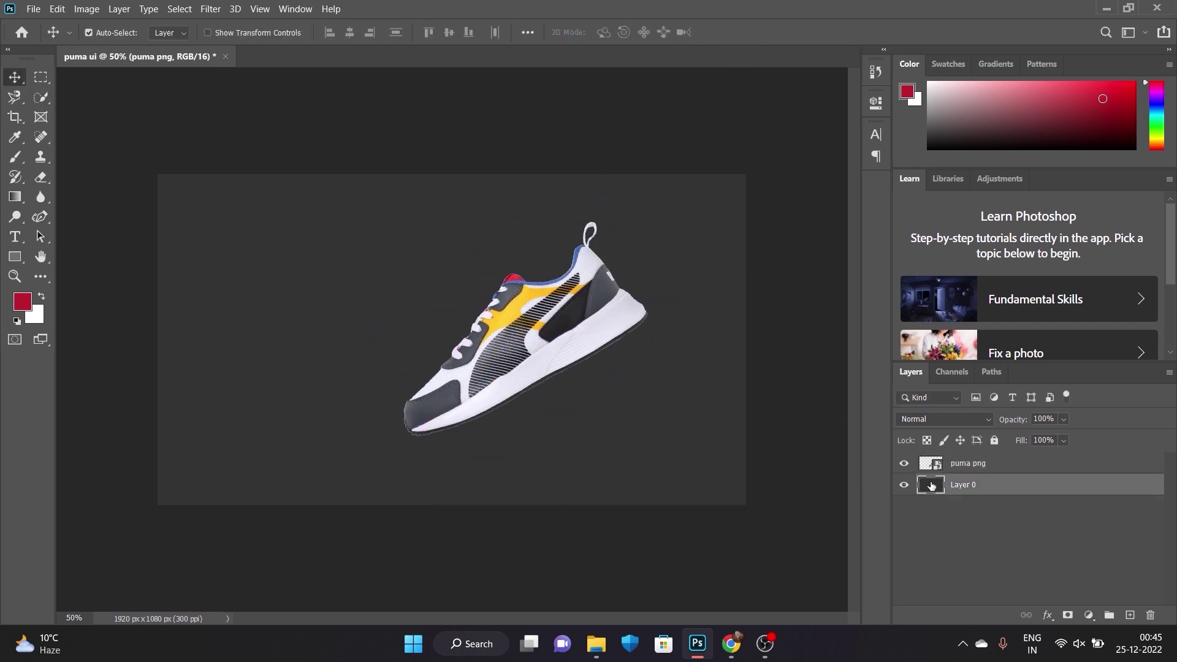
double_click(928, 487)
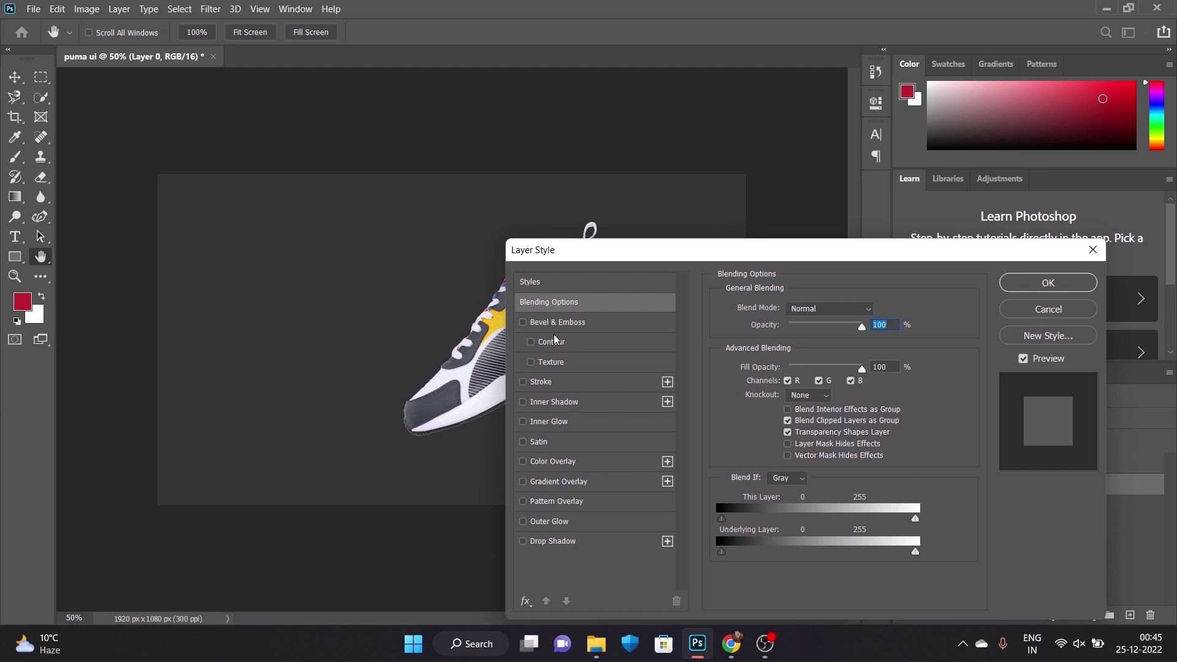
left_click(552, 461)
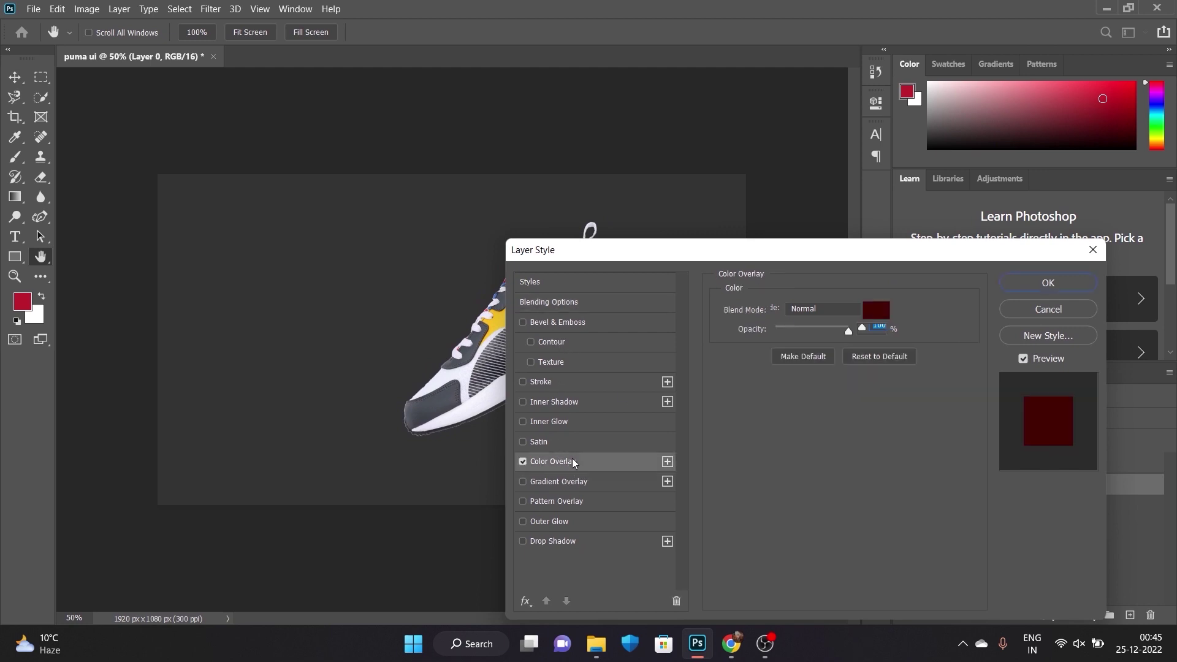
left_click(866, 309)
left_click(494, 316)
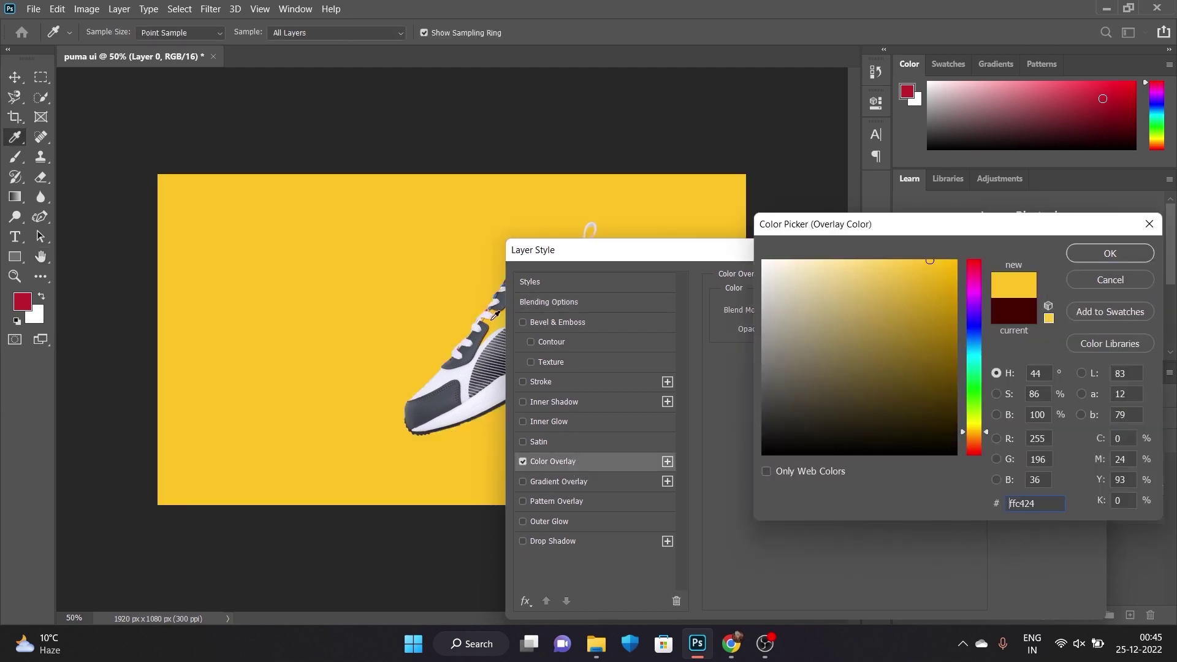
left_click(854, 267)
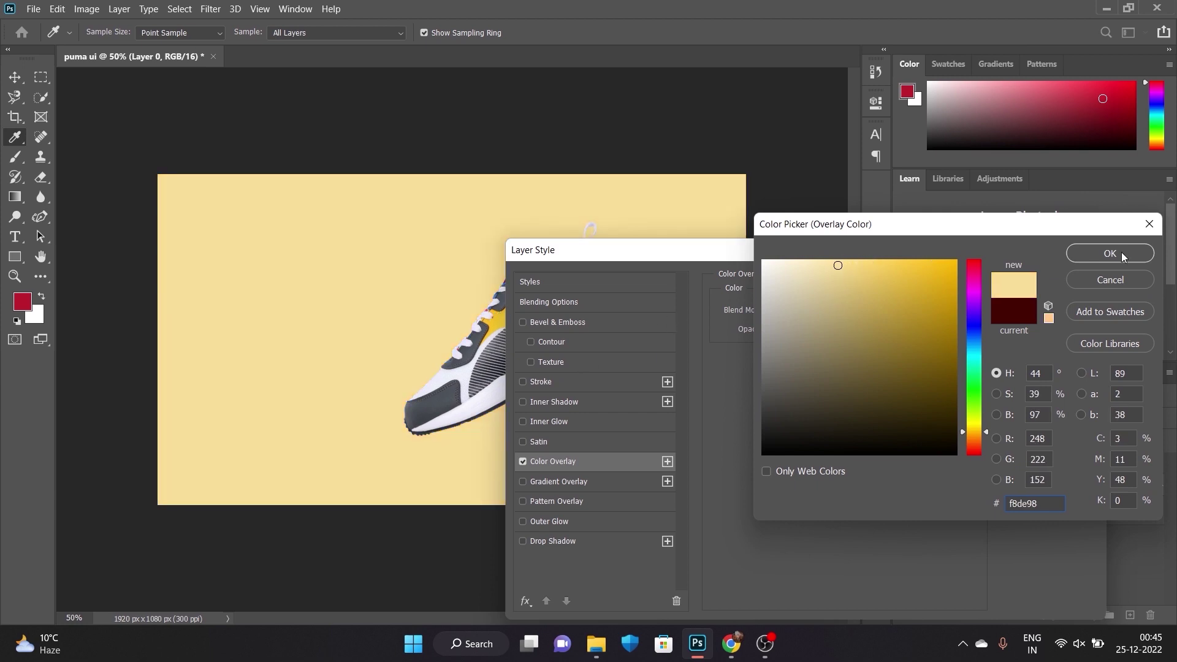
left_click(1110, 253)
left_click(1048, 283)
left_click_drag(548, 363, 573, 316)
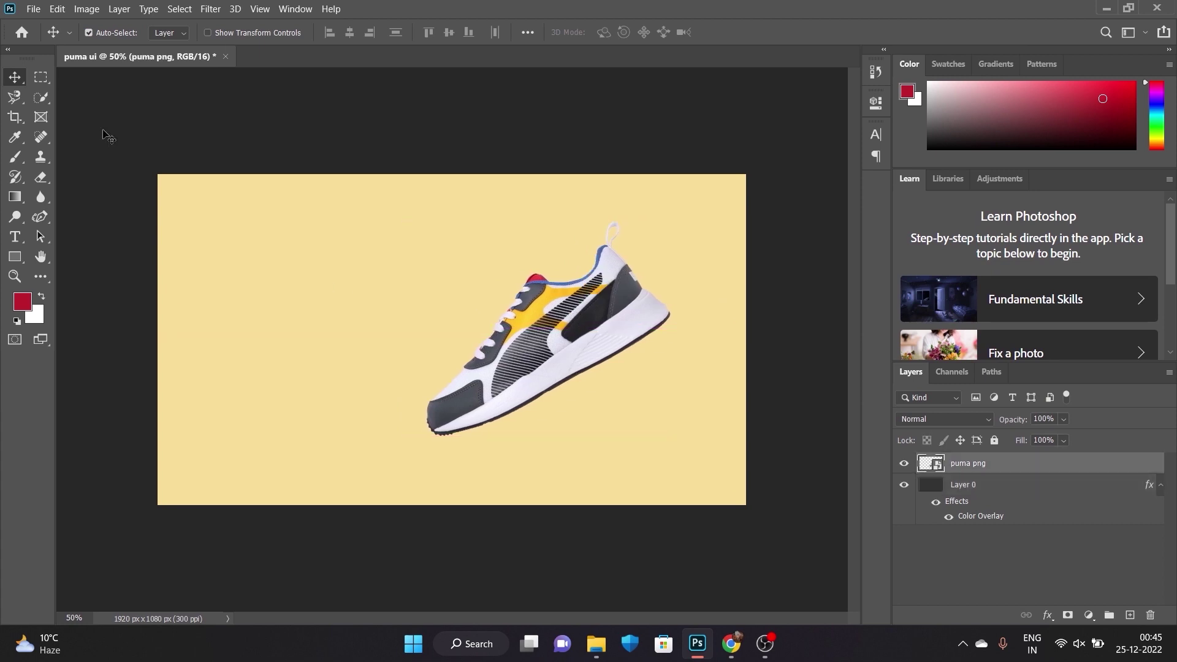
left_click(15, 257)
left_click(90, 258)
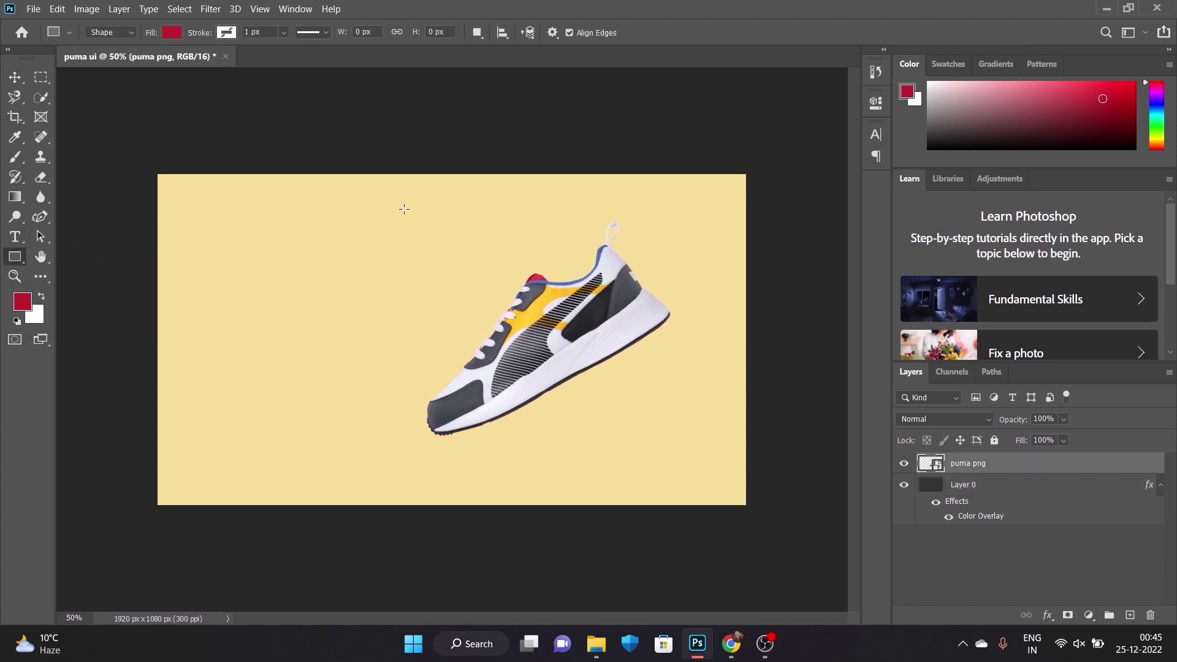
left_click_drag(413, 196, 719, 459)
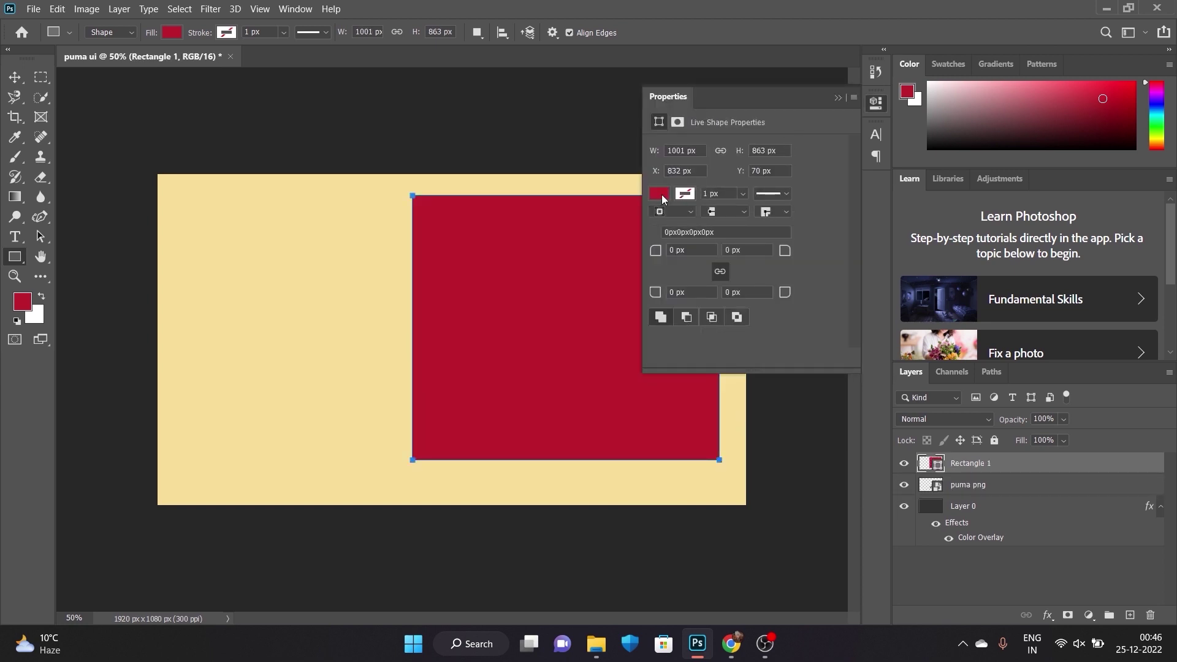
left_click(660, 195)
left_click(664, 274)
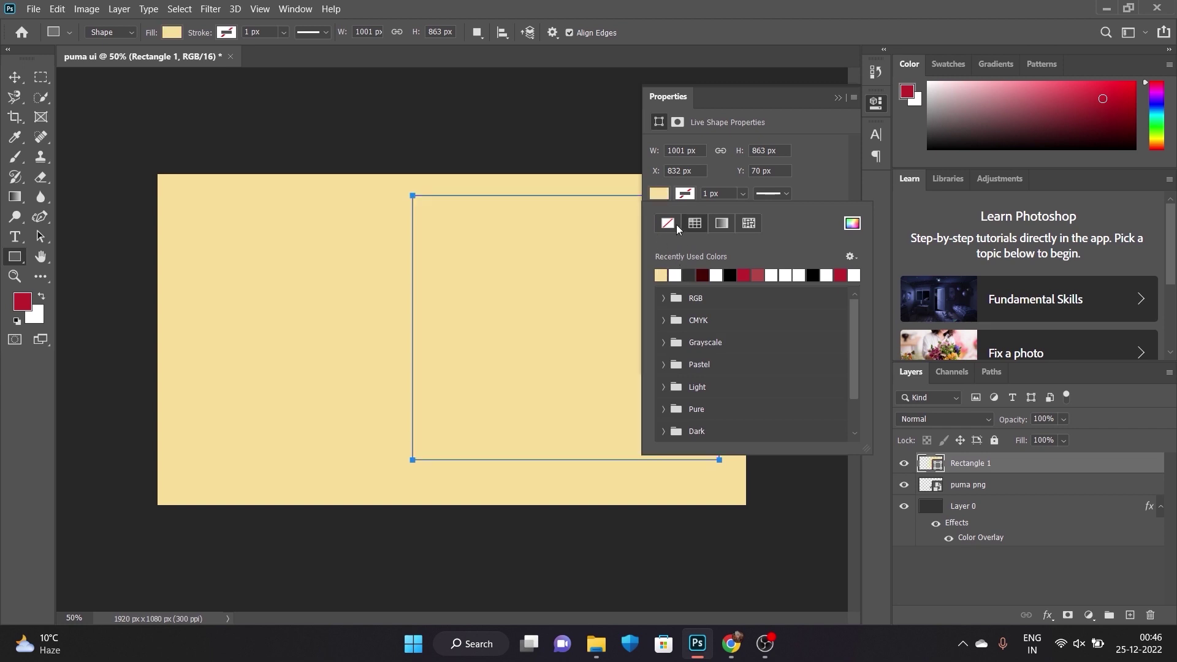
left_click(658, 196)
left_click(822, 105)
left_click(837, 98)
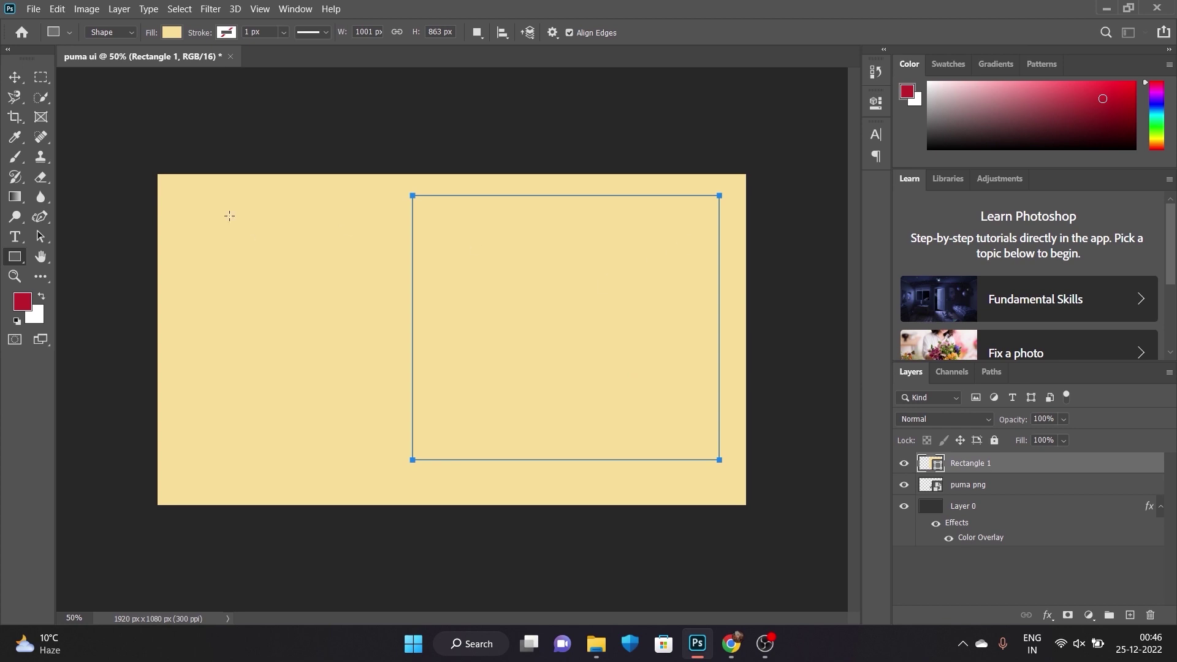
key("v")
mouse_move(533, 293)
left_mouse_down()
mouse_move(554, 307)
mouse_move(446, 386)
left_mouse_up()
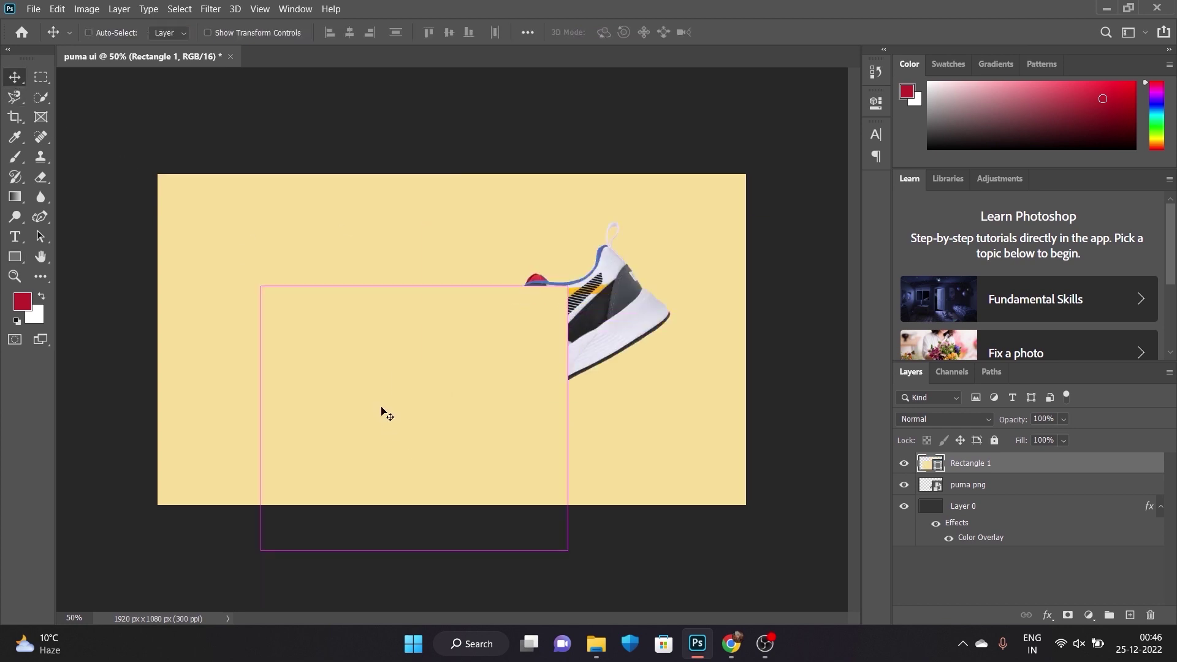
key("Delete")
key("u")
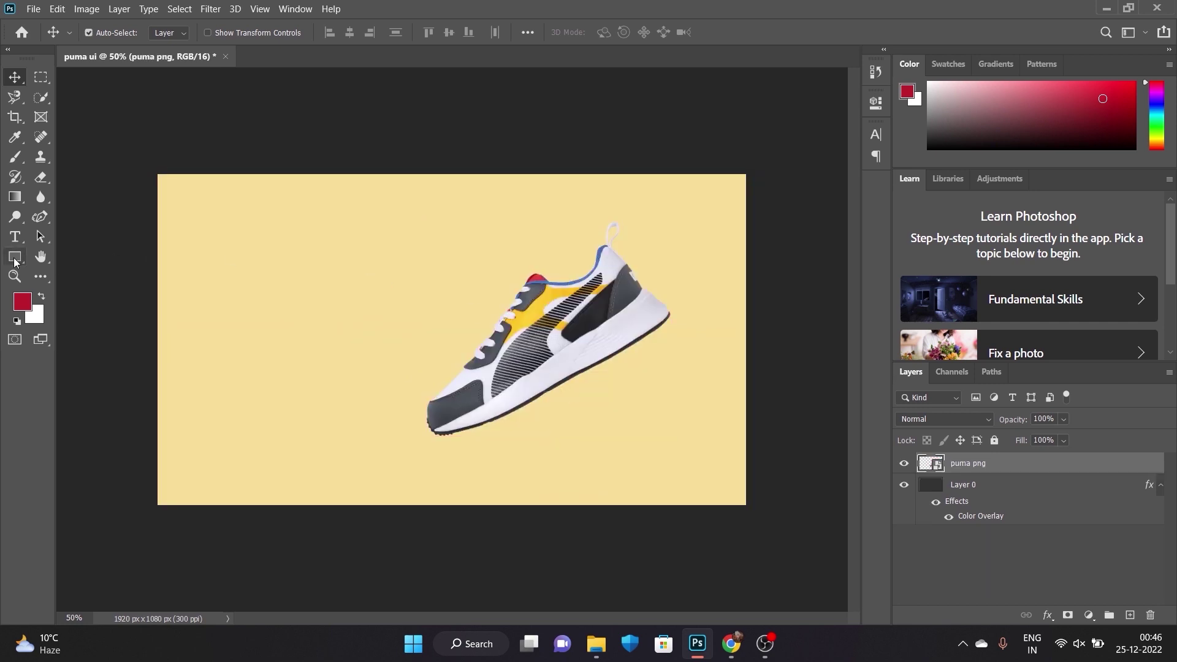
- Draw a yellow rectangle 820 px tall with 73 px rounded corners
left_click_drag(254, 209, 545, 465)
left_click(659, 193)
left_click(676, 274)
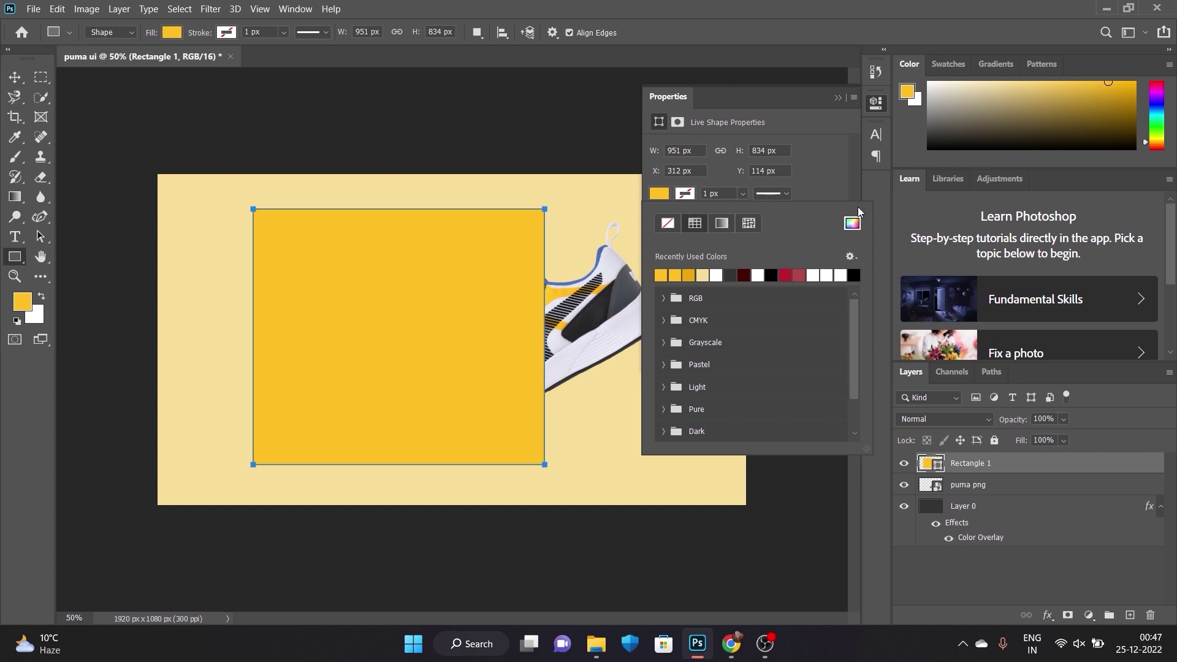
left_click(849, 187)
type("820")
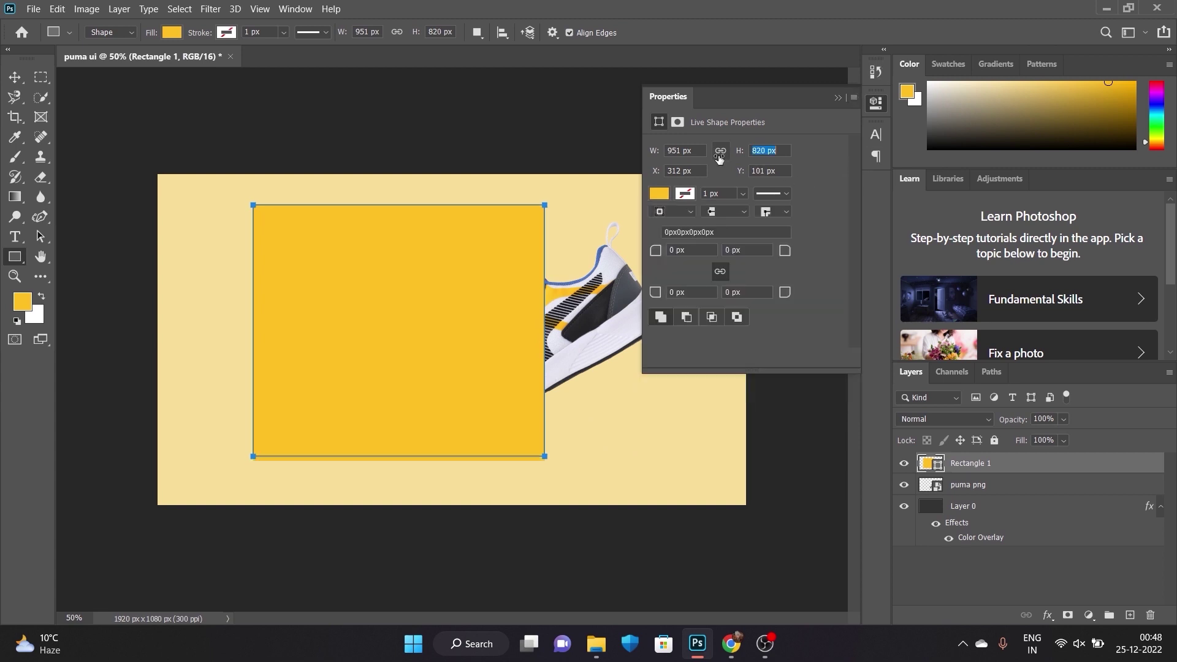
mouse_move(654, 150)
left_mouse_down()
mouse_move(645, 175)
mouse_move(662, 171)
left_mouse_up()
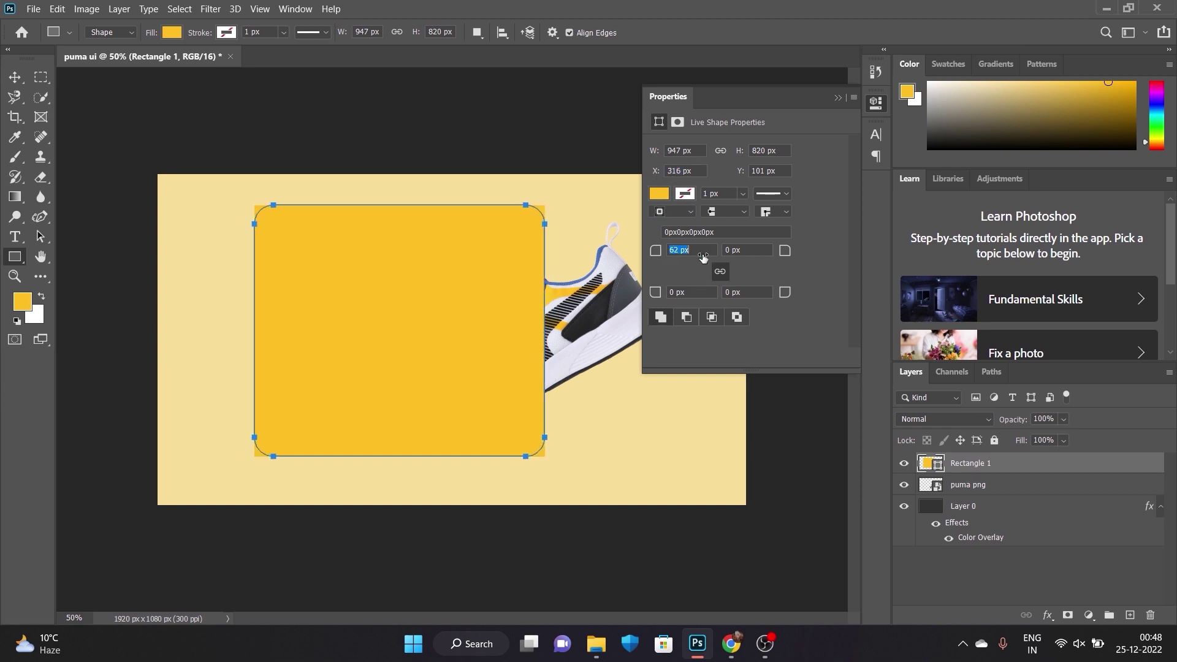
left_click_drag(656, 253, 711, 259)
left_click(633, 232)
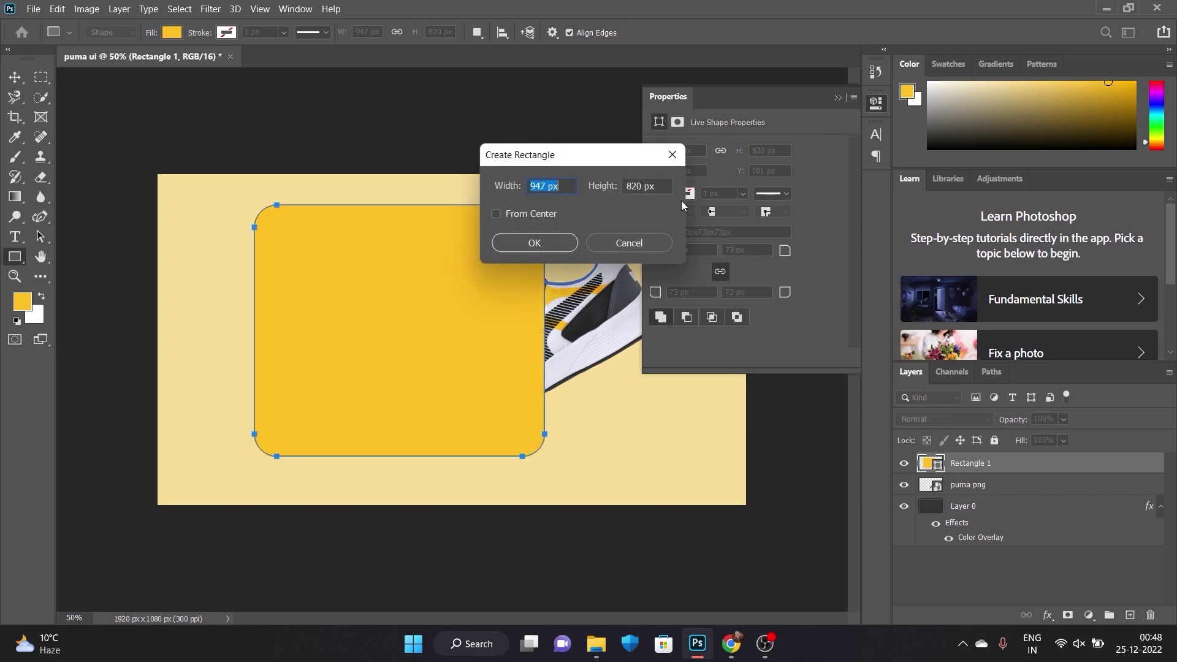
key("Escape")
left_click(15, 78)
- Move the rectangle right, rotate it about -30°, place it behind the shoe and reposition both
left_click(876, 103)
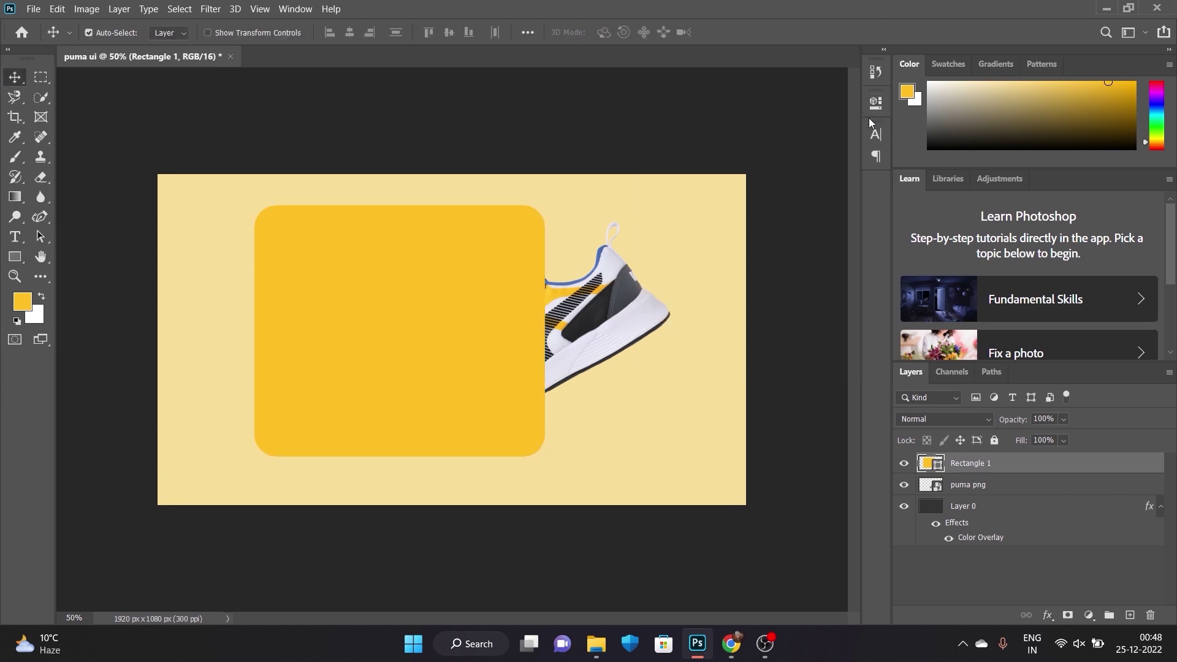
left_click_drag(482, 266, 627, 265)
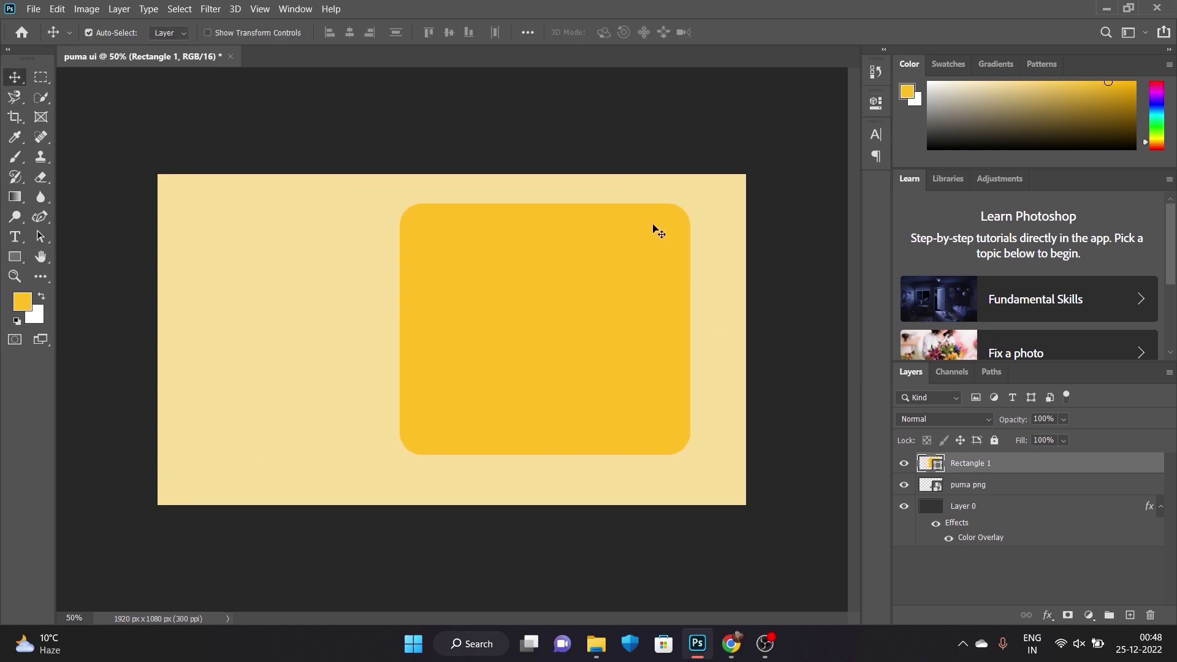
key("ctrl+t")
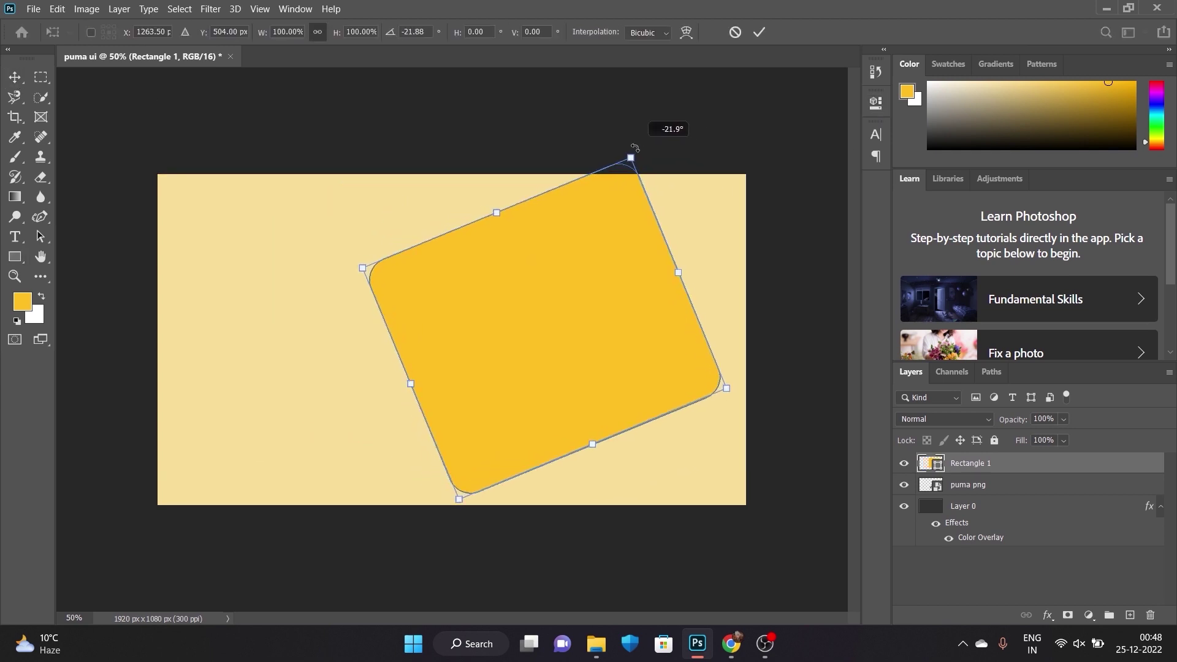
left_click_drag(695, 198, 610, 144)
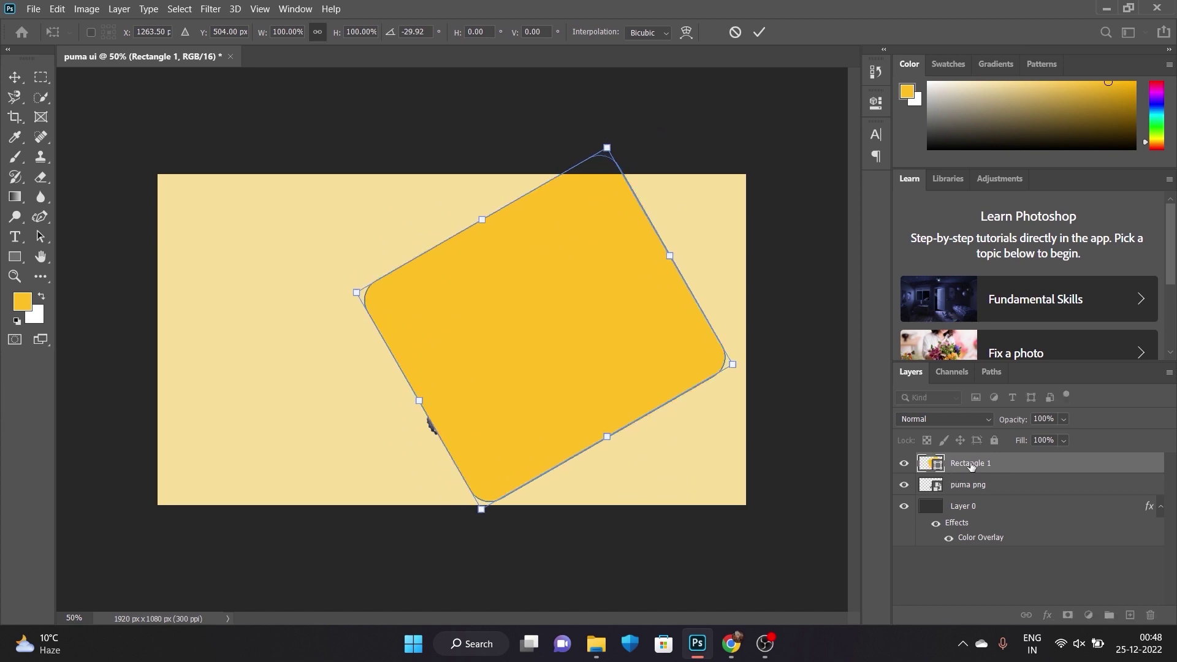
left_click_drag(970, 467, 967, 506)
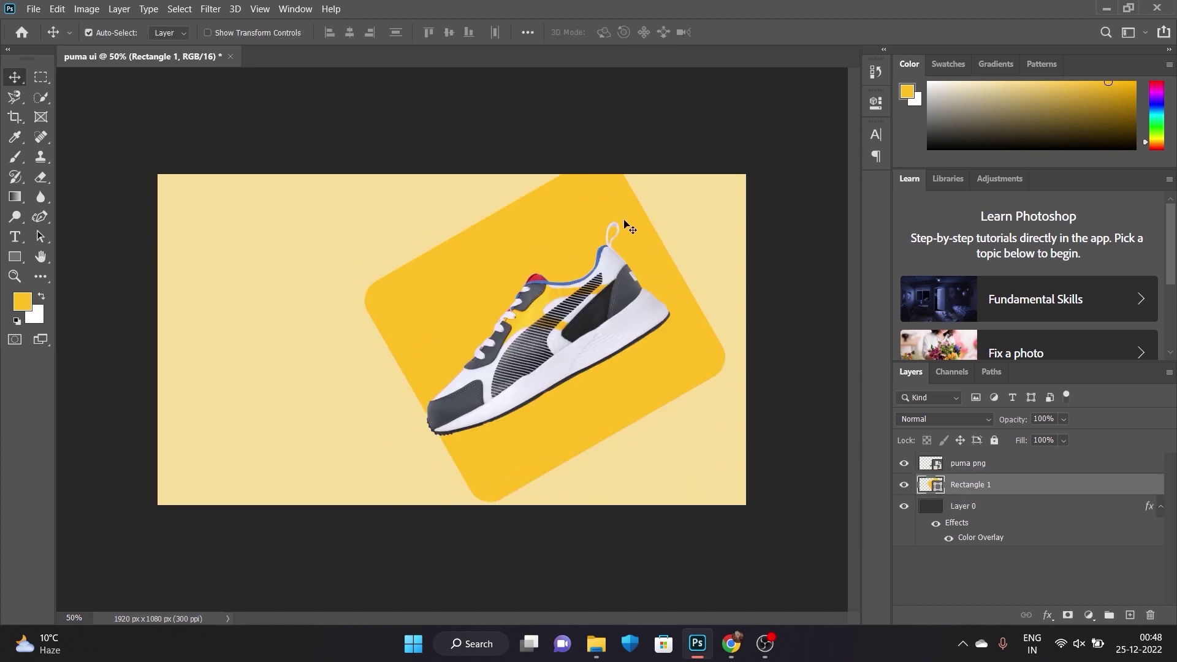
mouse_move(617, 214)
left_mouse_down()
mouse_move(704, 162)
mouse_move(690, 165)
left_mouse_up()
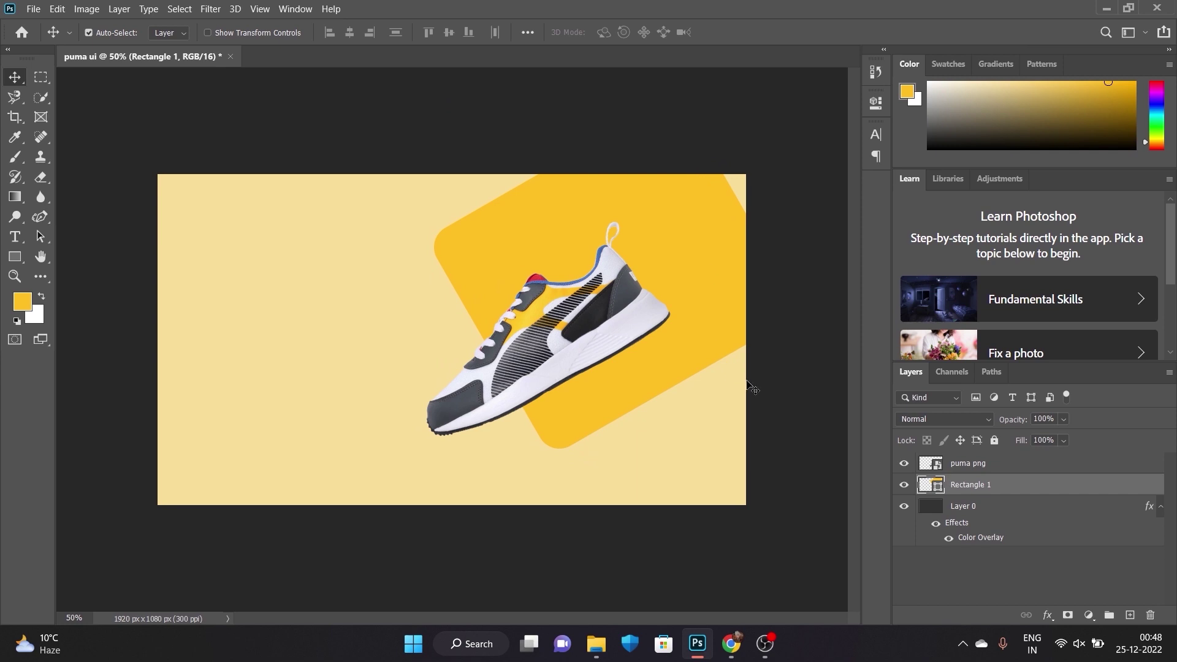
left_click(601, 341)
left_click_drag(600, 340, 608, 343)
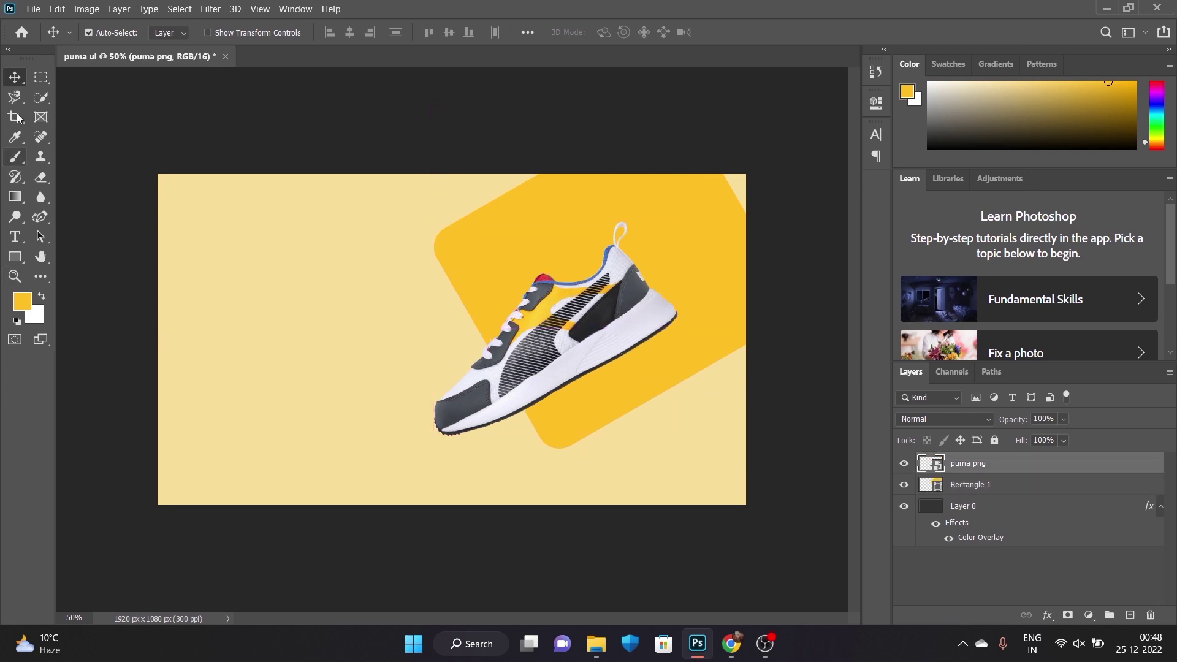
- Add a 'MEN' text layer at the top-left in Metropolis Regular
left_click(15, 236)
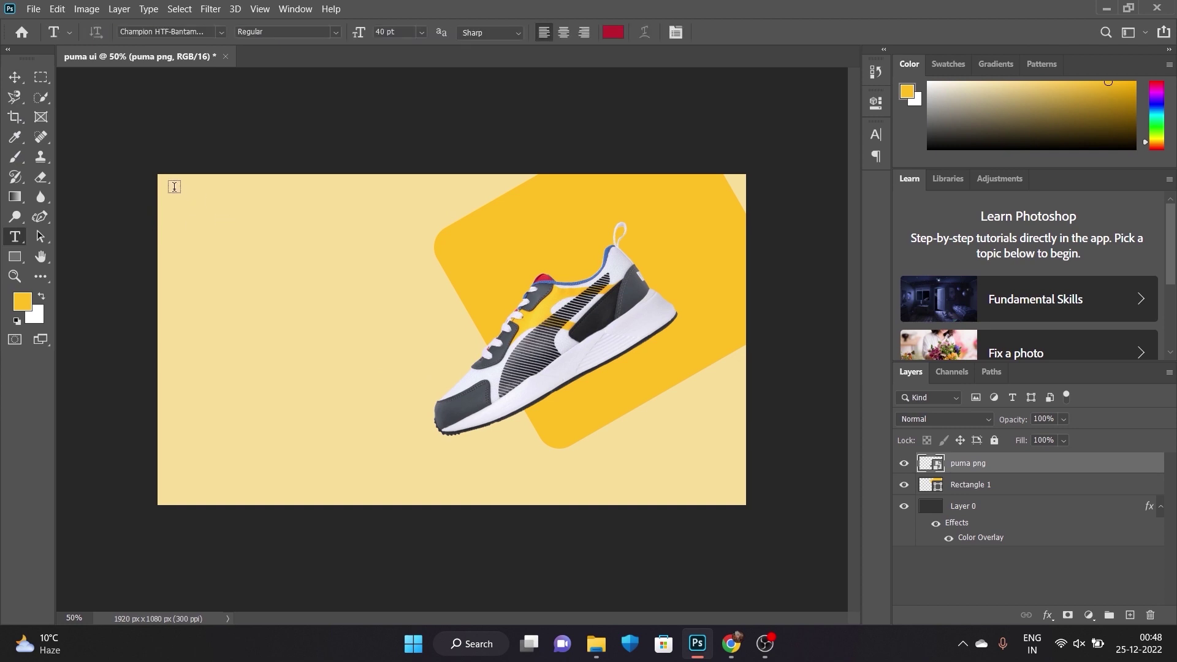
left_click(174, 187)
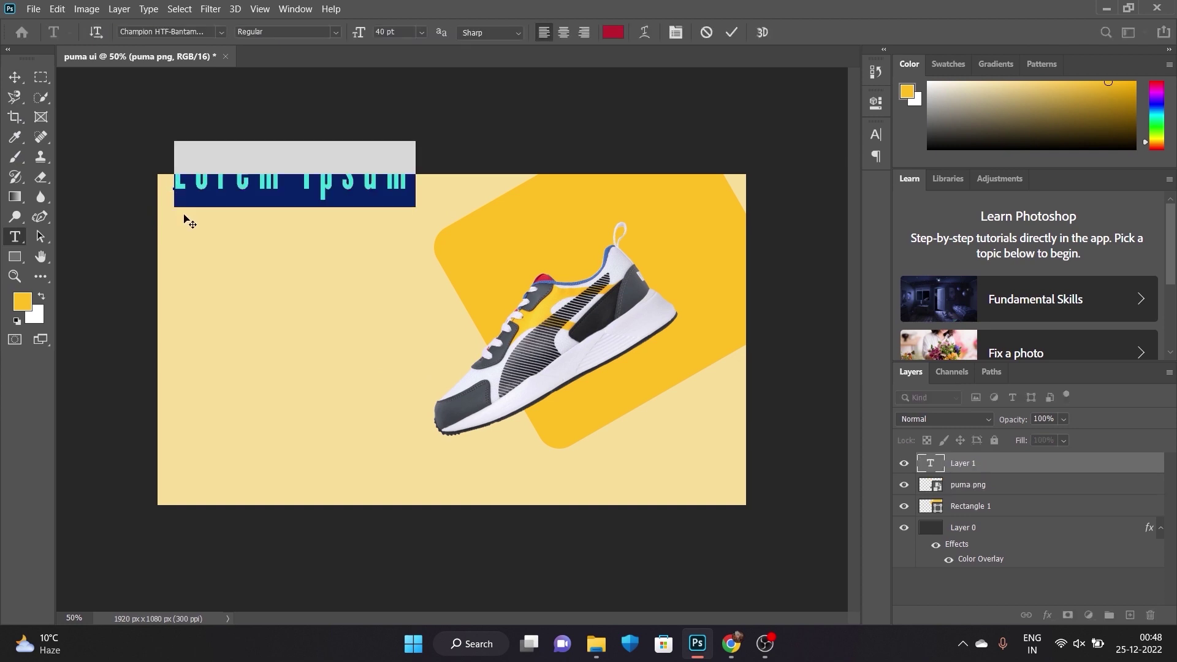
left_click(209, 32)
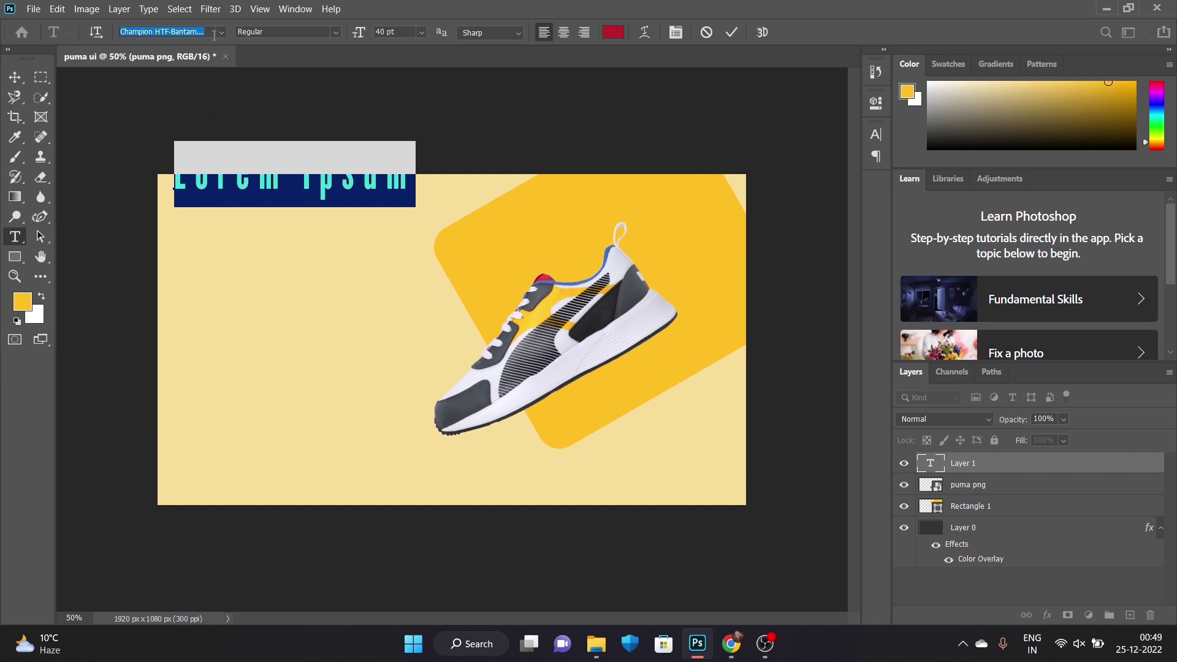
type("metr")
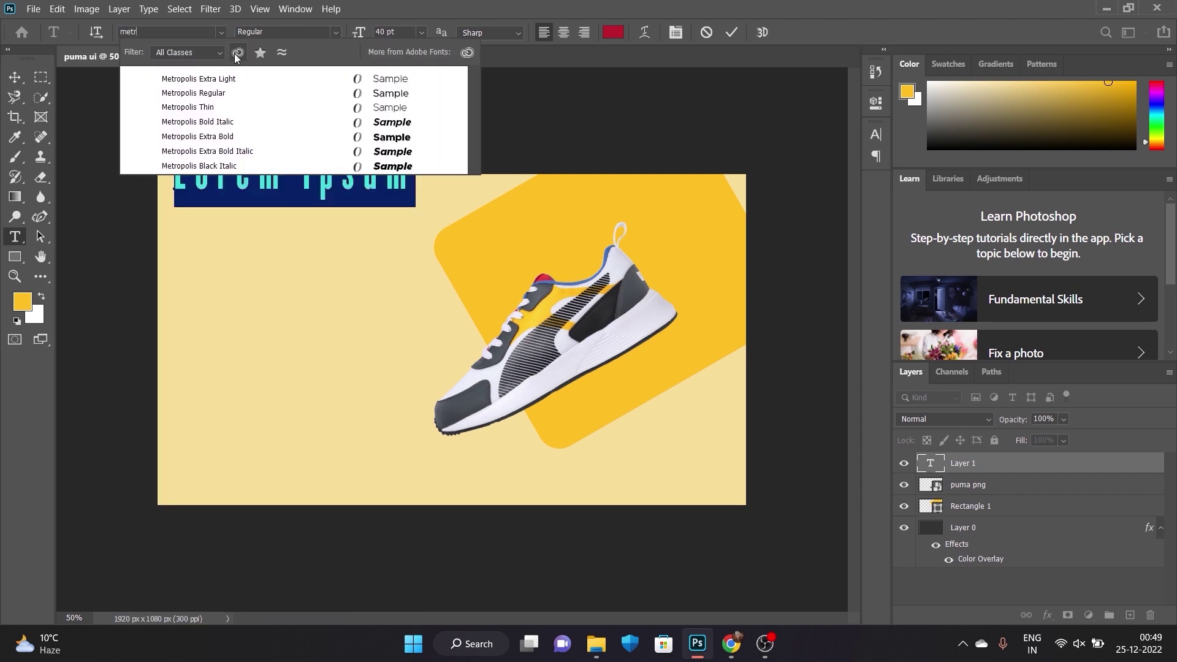
left_click(234, 93)
key("BackSpace")
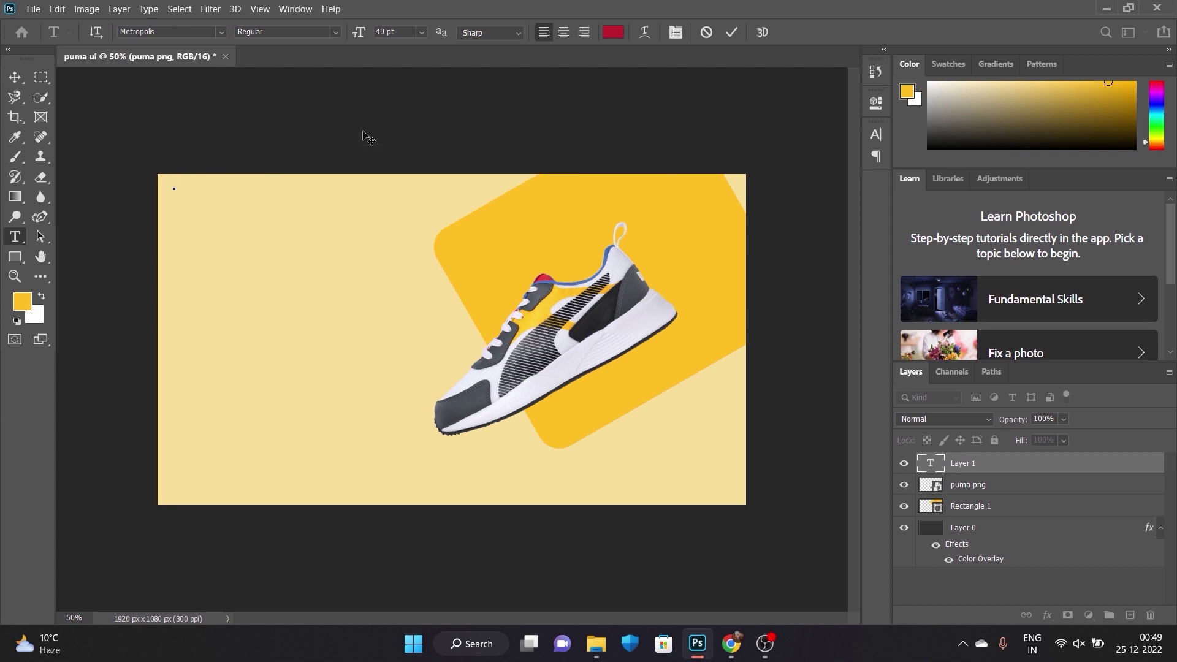
type("MEN")
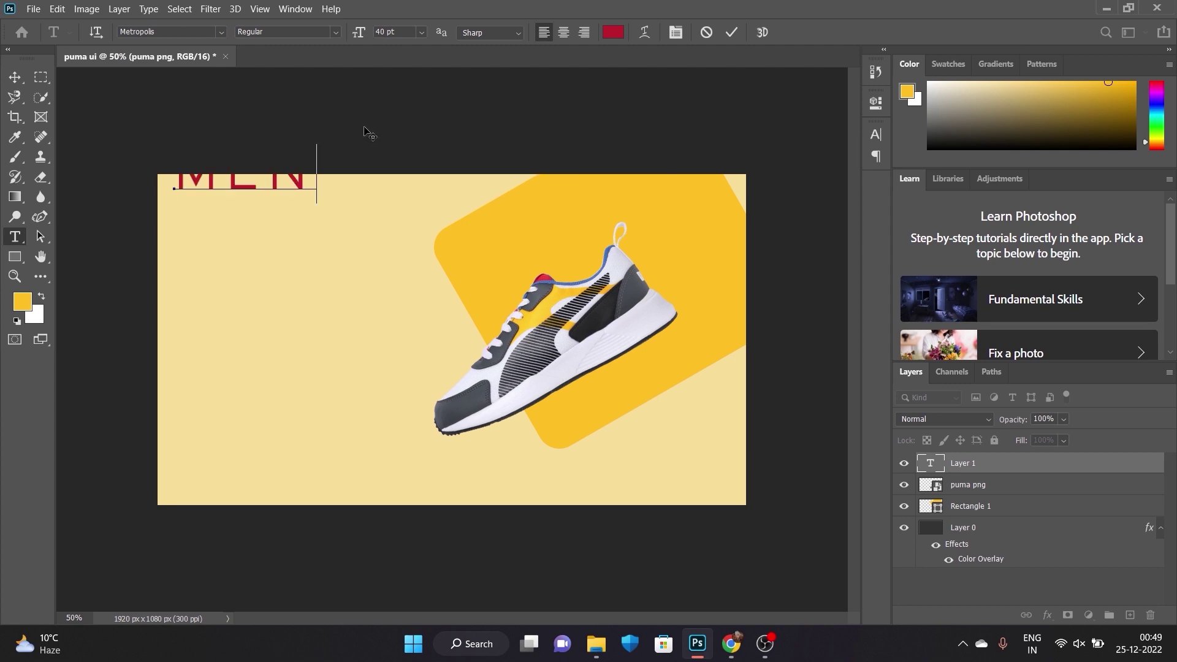
left_click_drag(314, 181, 174, 181)
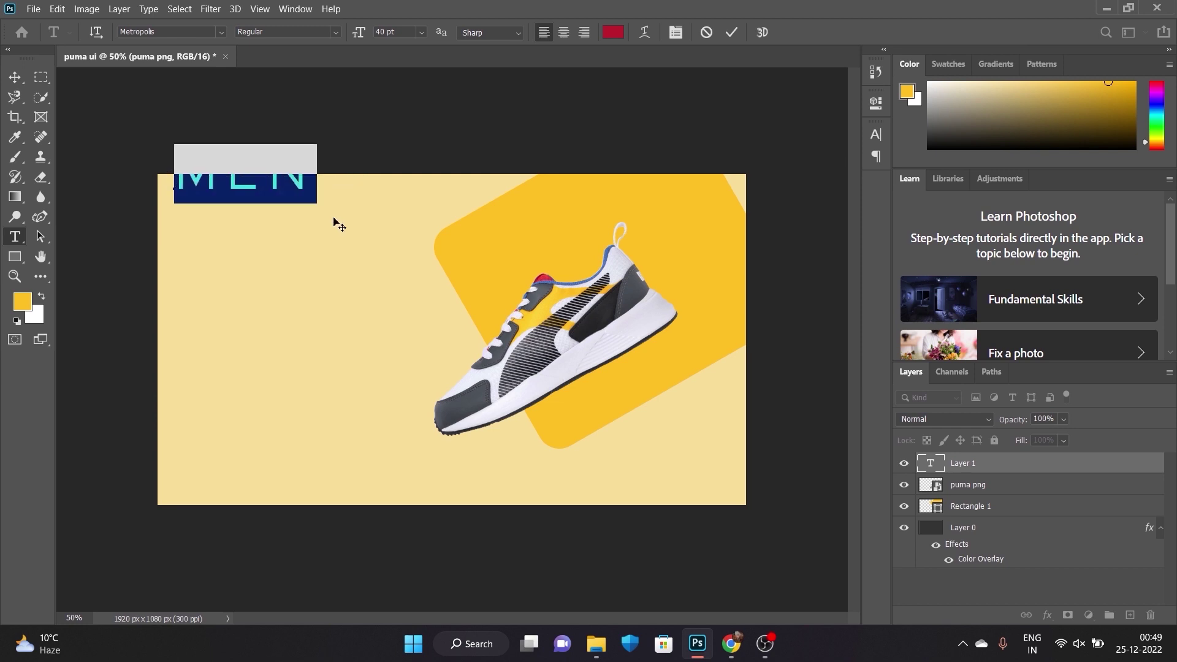
- Make the MEN text 8 pt and black (#000000)
left_click(876, 135)
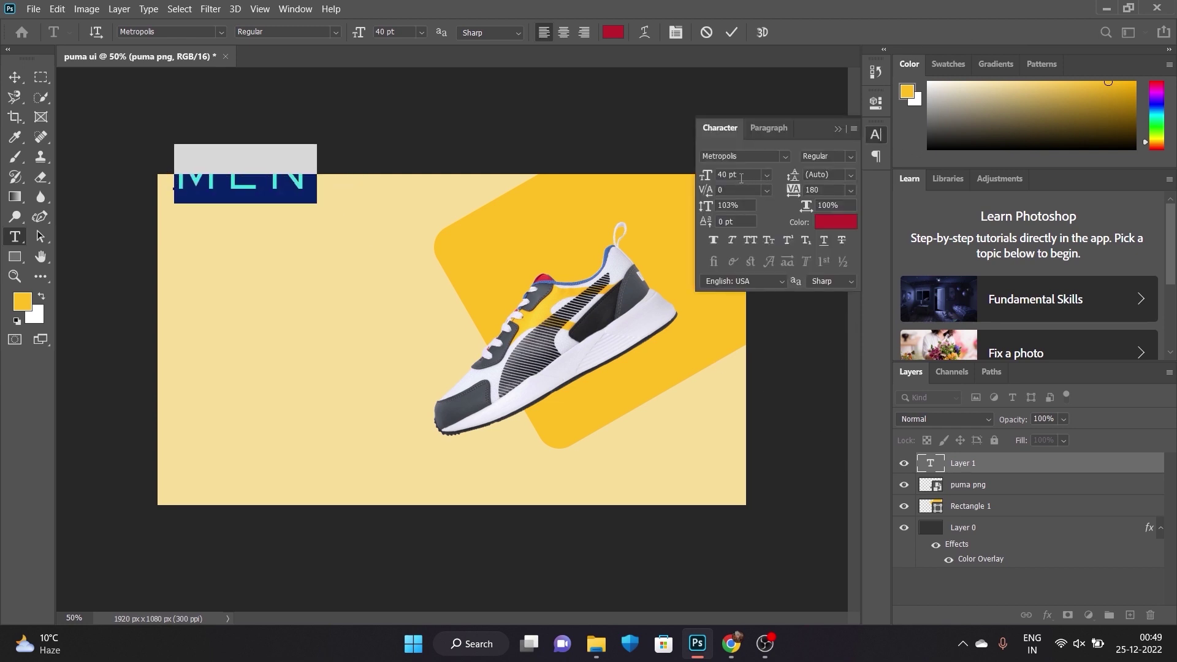
left_click_drag(708, 178, 683, 181)
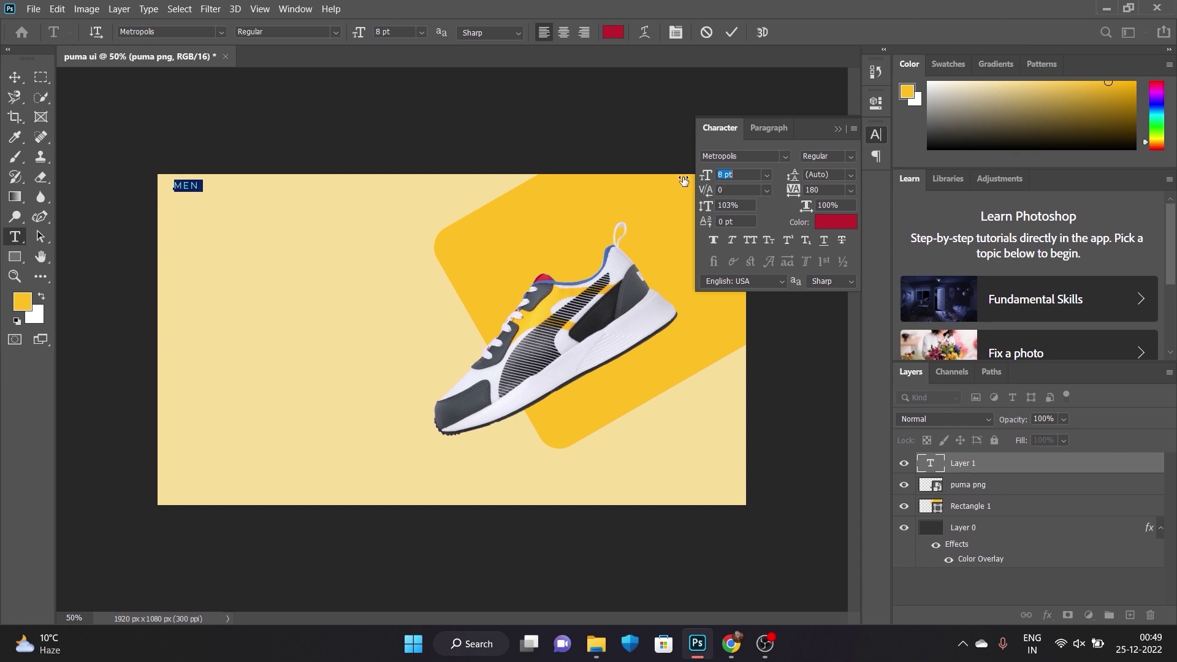
left_click(822, 220)
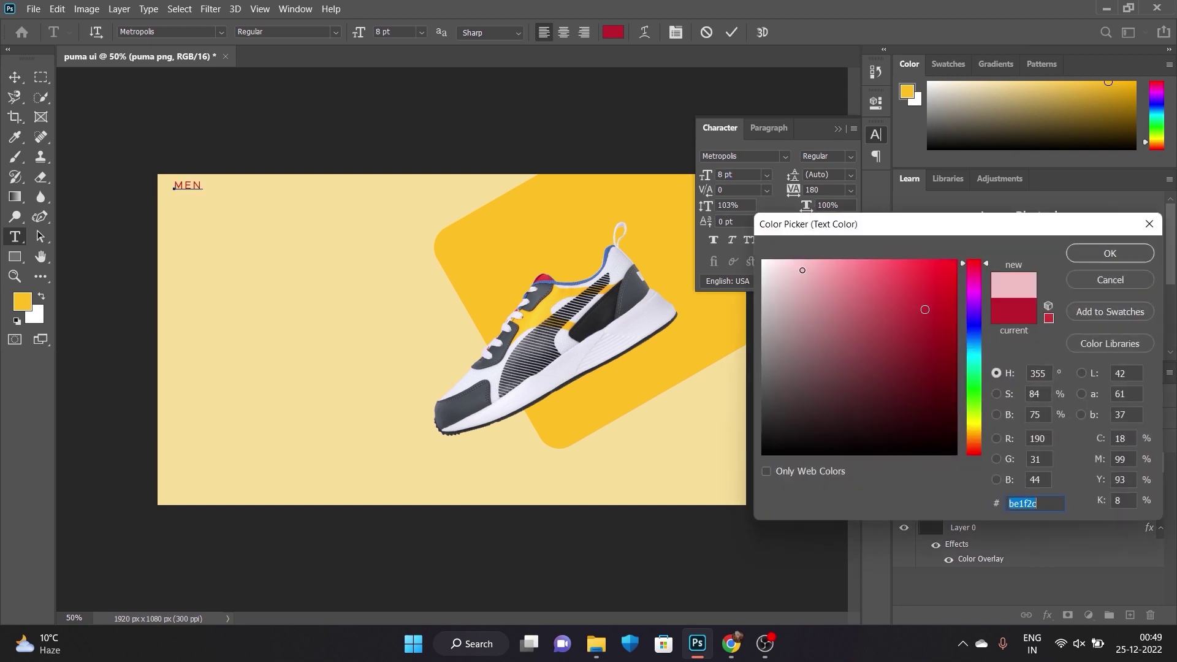
type("000000")
left_click(1113, 254)
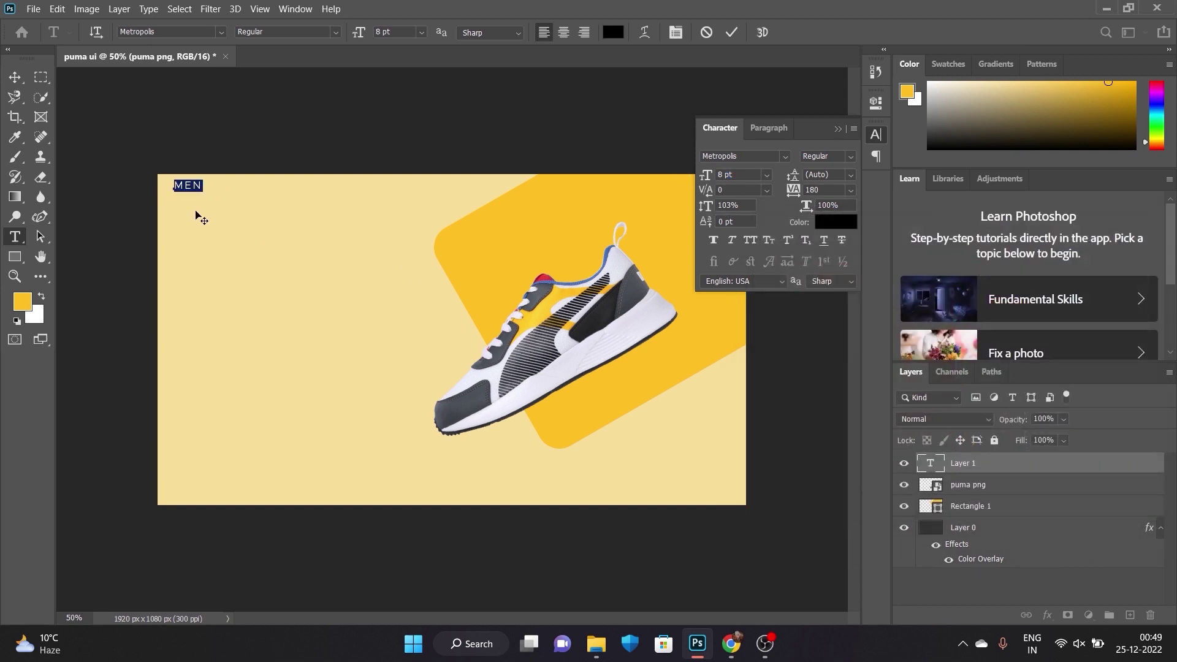
left_click(15, 76)
- Position MEN at the top-left, set its tracking to 240 and size to 7 pt
left_click_drag(188, 186, 252, 201)
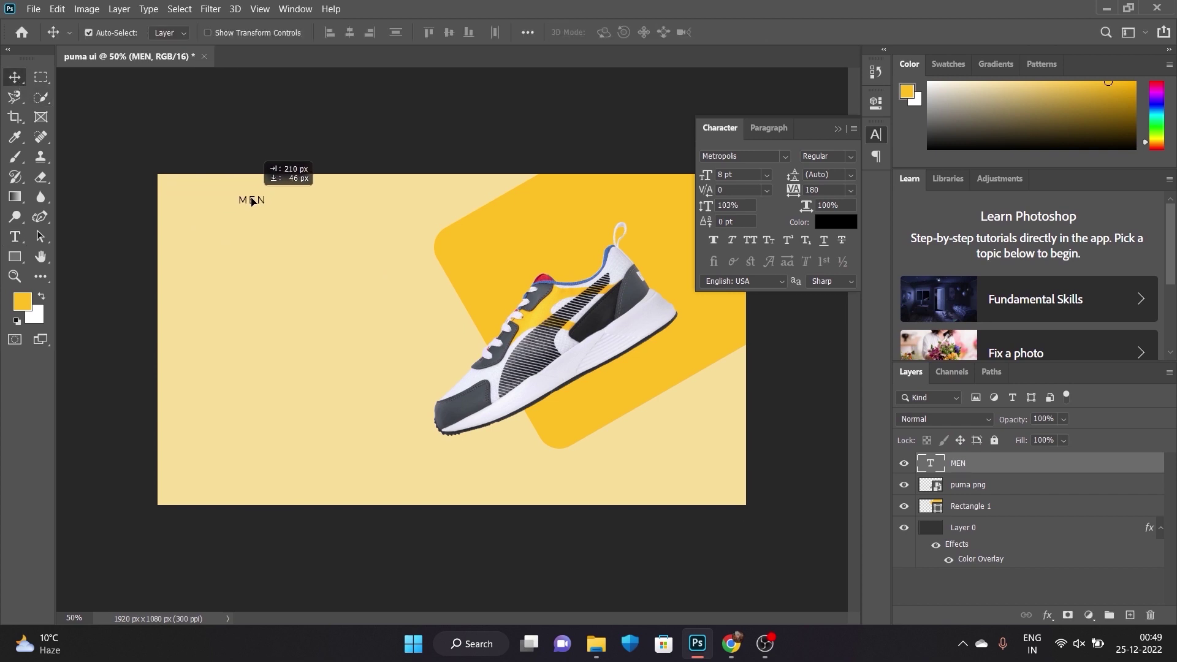
left_click_drag(251, 202, 250, 193)
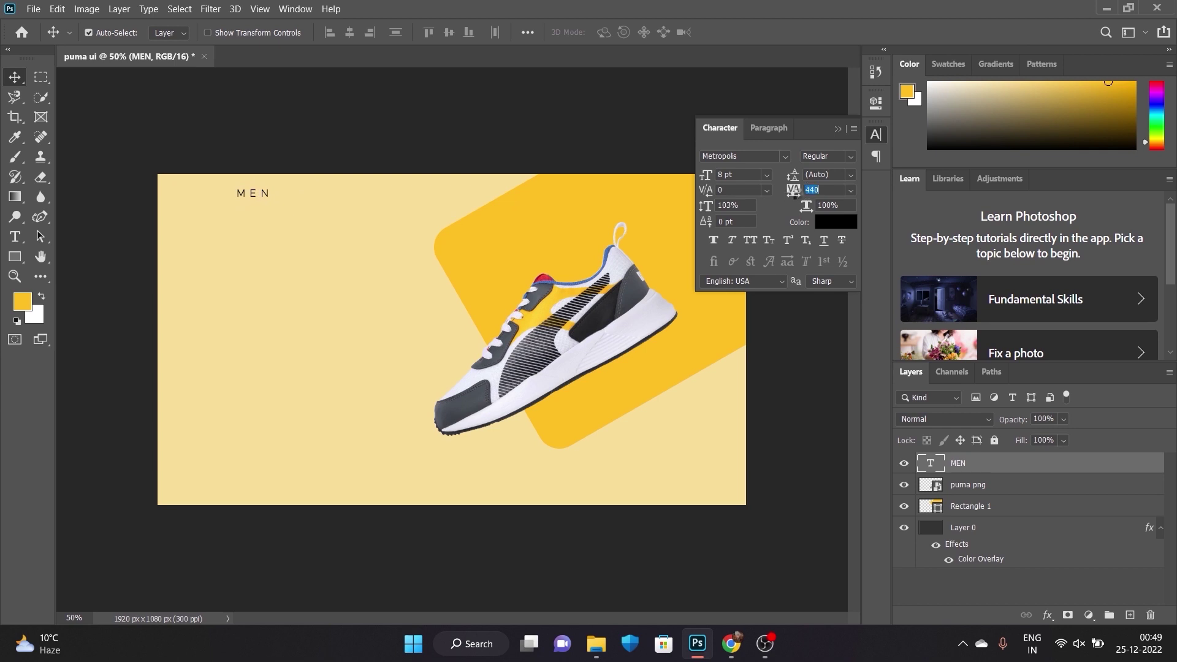
left_click_drag(789, 193, 794, 193)
left_click_drag(706, 175, 702, 175)
left_click(249, 198)
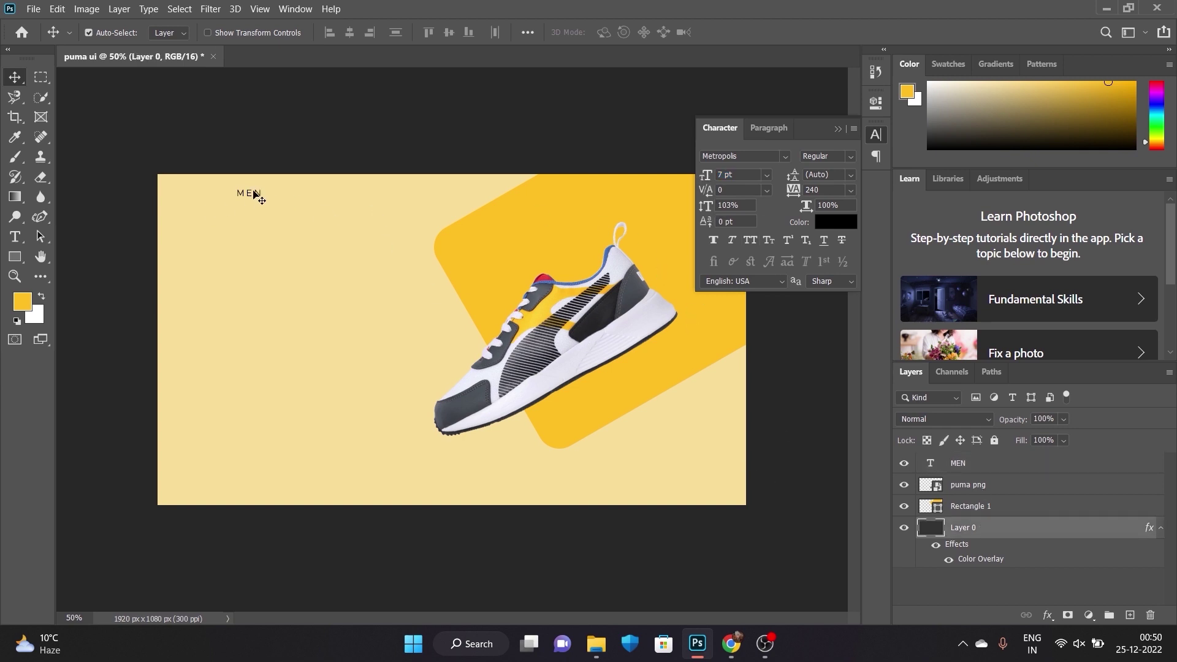
left_click(252, 192)
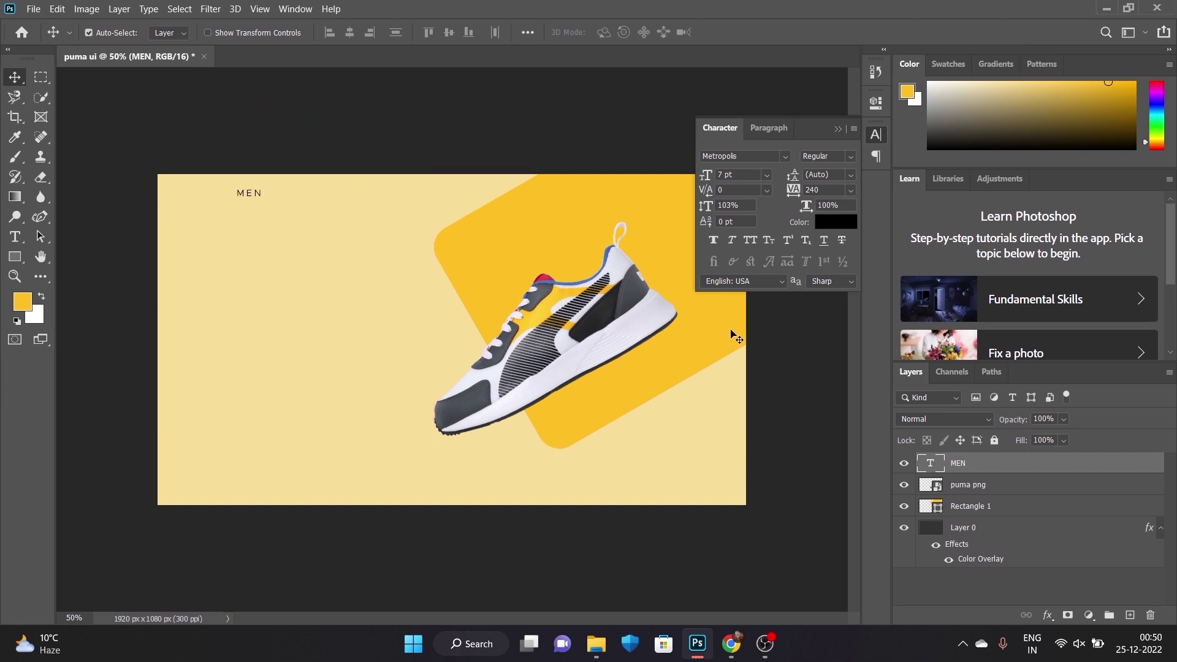
- Duplicate the MEN label to its right and retype it as WOMEN
key("ctrl+j")
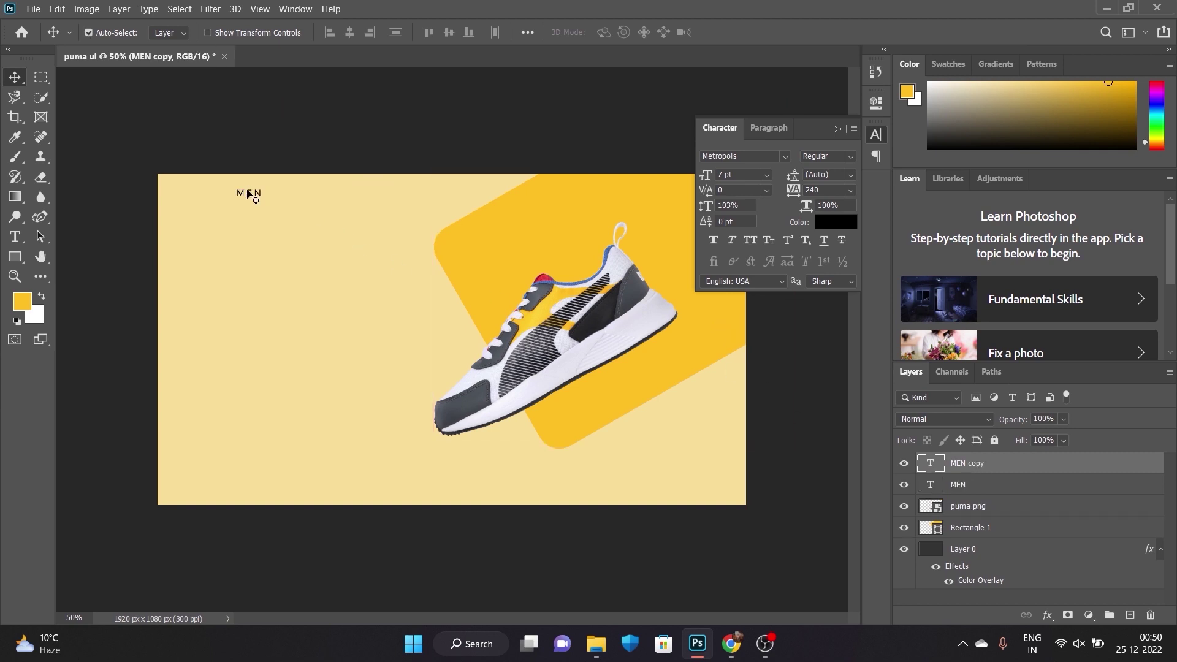
left_click_drag(249, 194, 301, 195)
key("t")
double_click(301, 193)
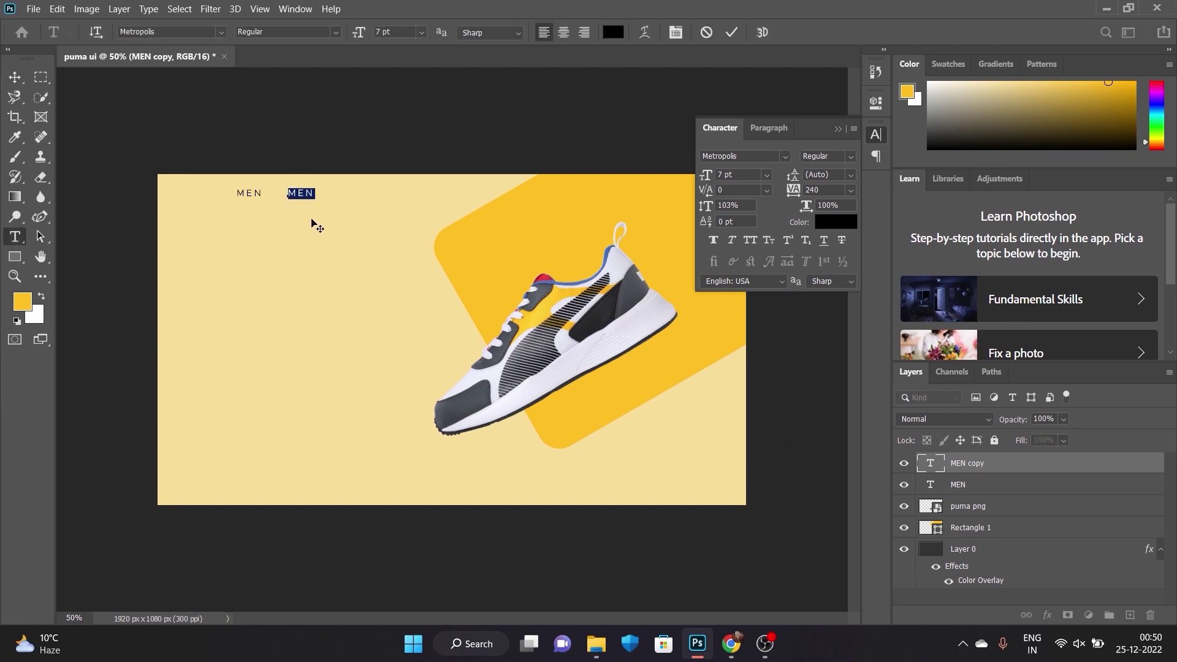
type("WOMEN")
left_click(15, 77)
- Duplicate WOMEN further right and retype the copy as KIDS
left_click(315, 195)
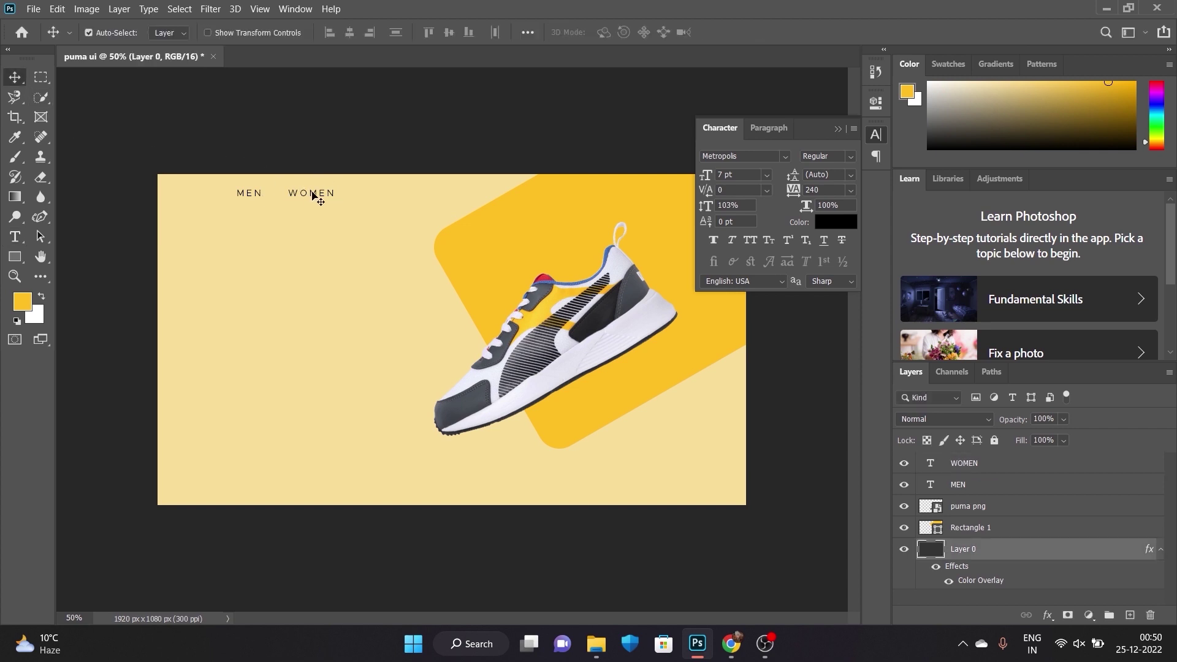
left_click(314, 195, "alt")
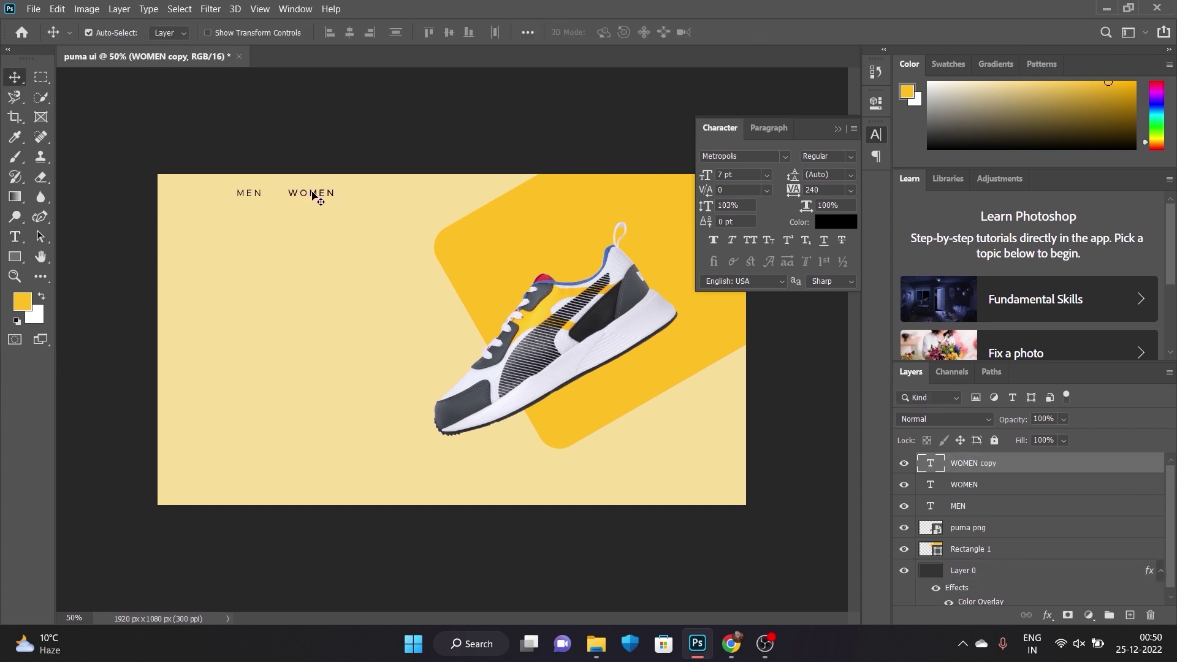
left_click_drag(313, 195, 387, 195)
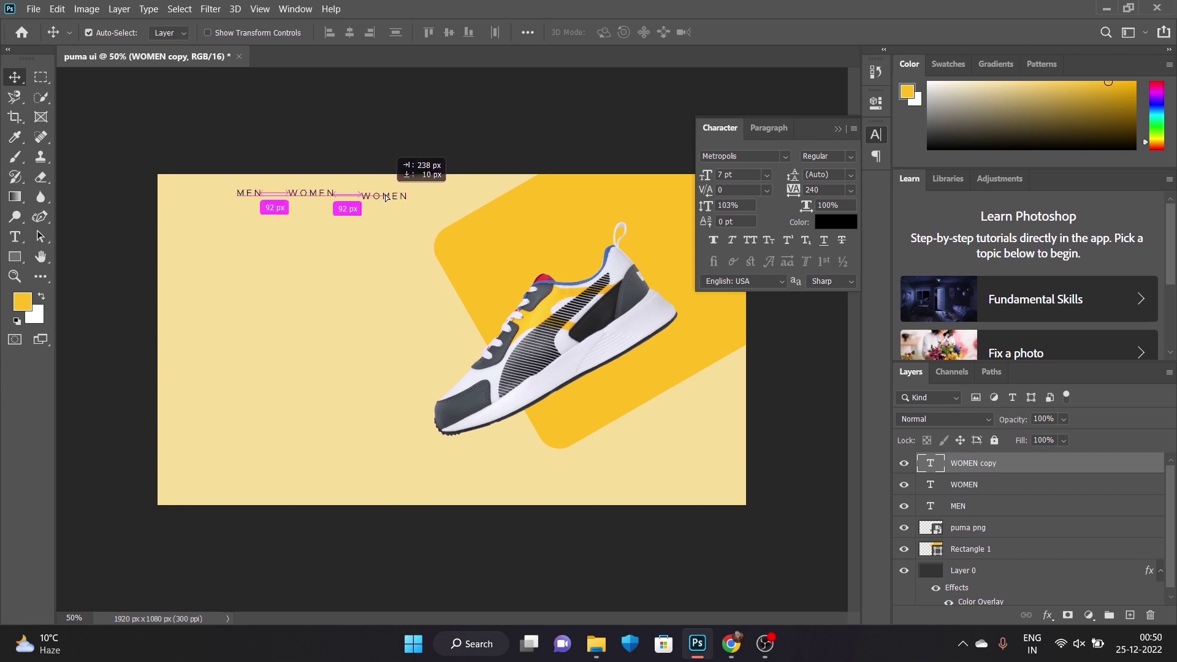
double_click(386, 193)
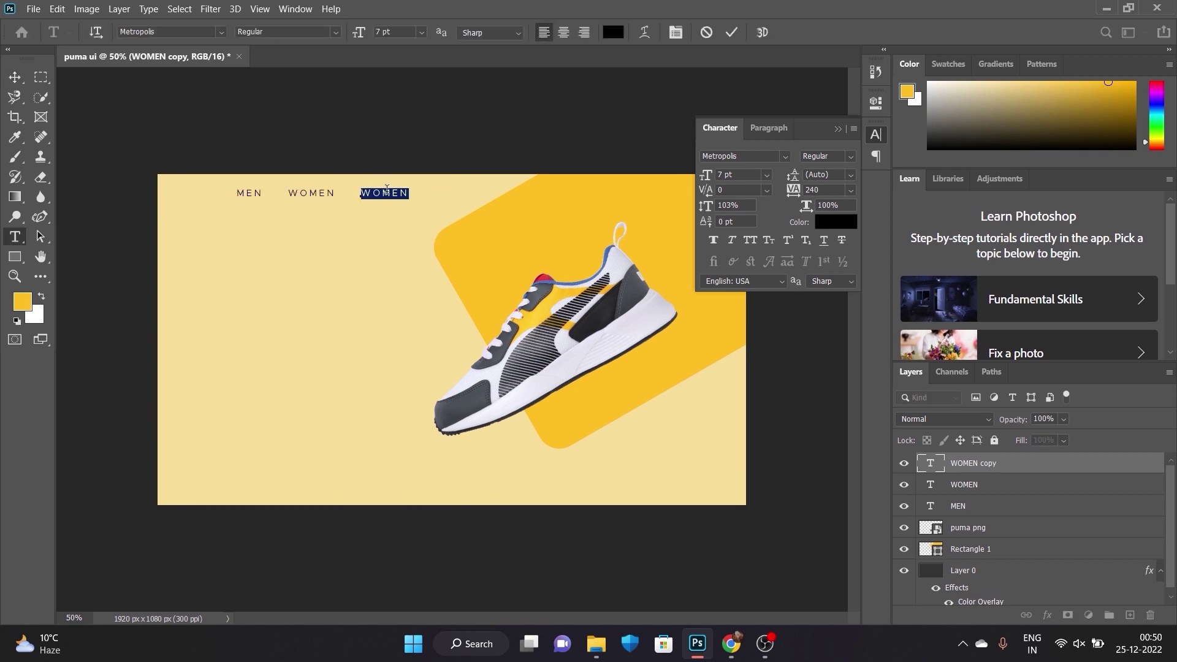
type("k")
type("KIDS")
left_click(18, 77)
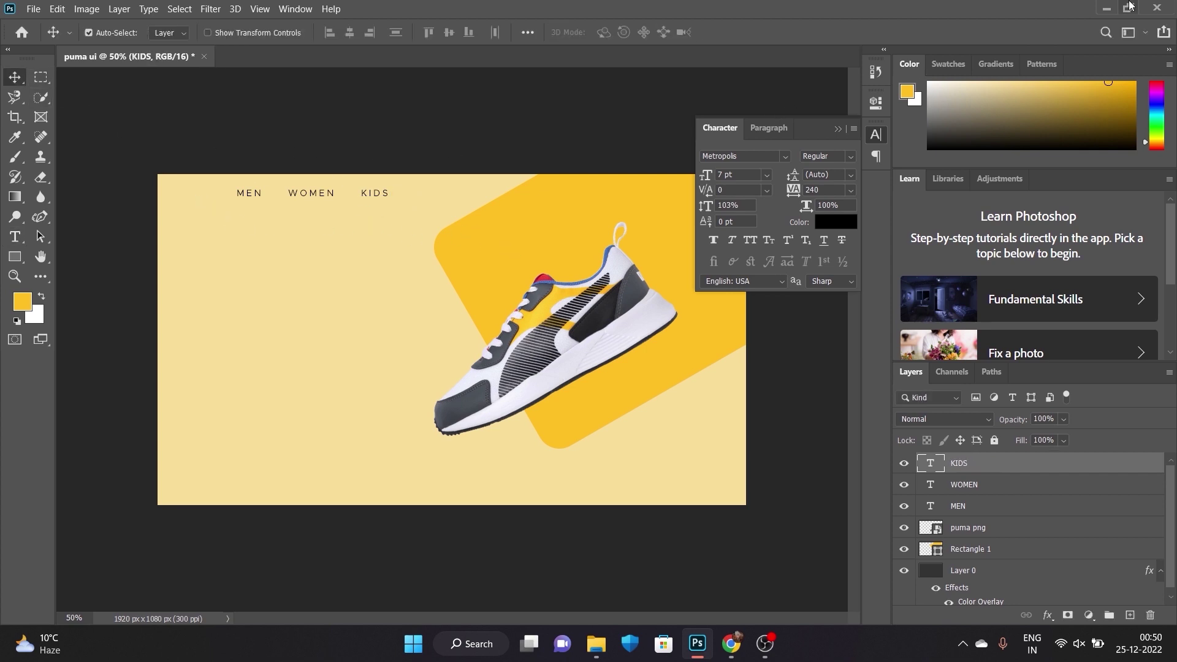
left_click(1106, 8)
- Place the pngegg (2) Puma logo, shrink it and set it top-left before MEN
mouse_move(449, 207)
left_mouse_down()
mouse_move(421, 245)
mouse_move(183, 189)
left_mouse_up()
key("alt+Tab")
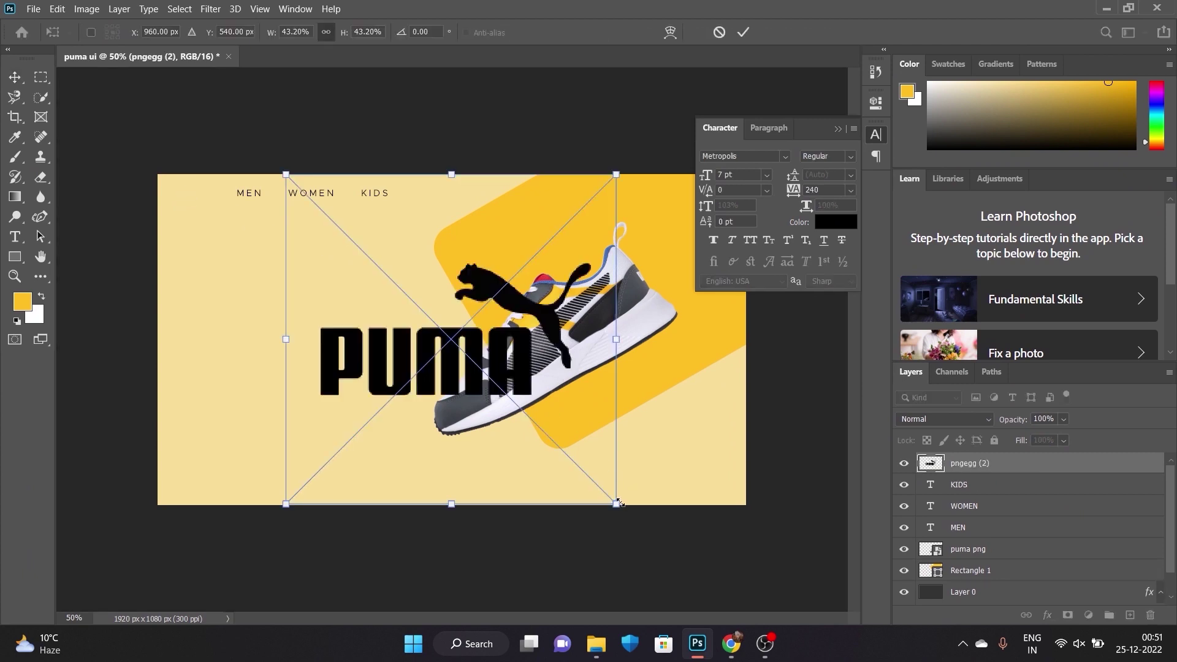
mouse_move(617, 503)
left_mouse_down()
mouse_move(402, 274)
mouse_move(327, 236)
left_mouse_up()
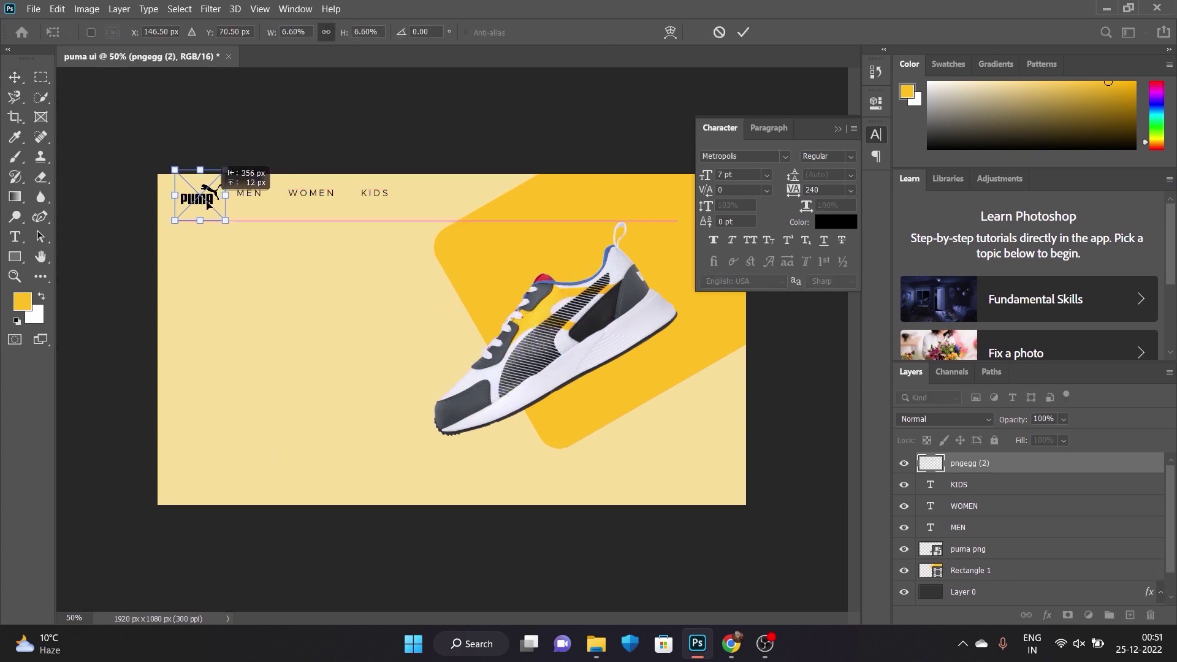
mouse_move(313, 204)
left_mouse_down()
mouse_move(198, 199)
mouse_move(212, 211)
mouse_move(198, 188)
left_mouse_up()
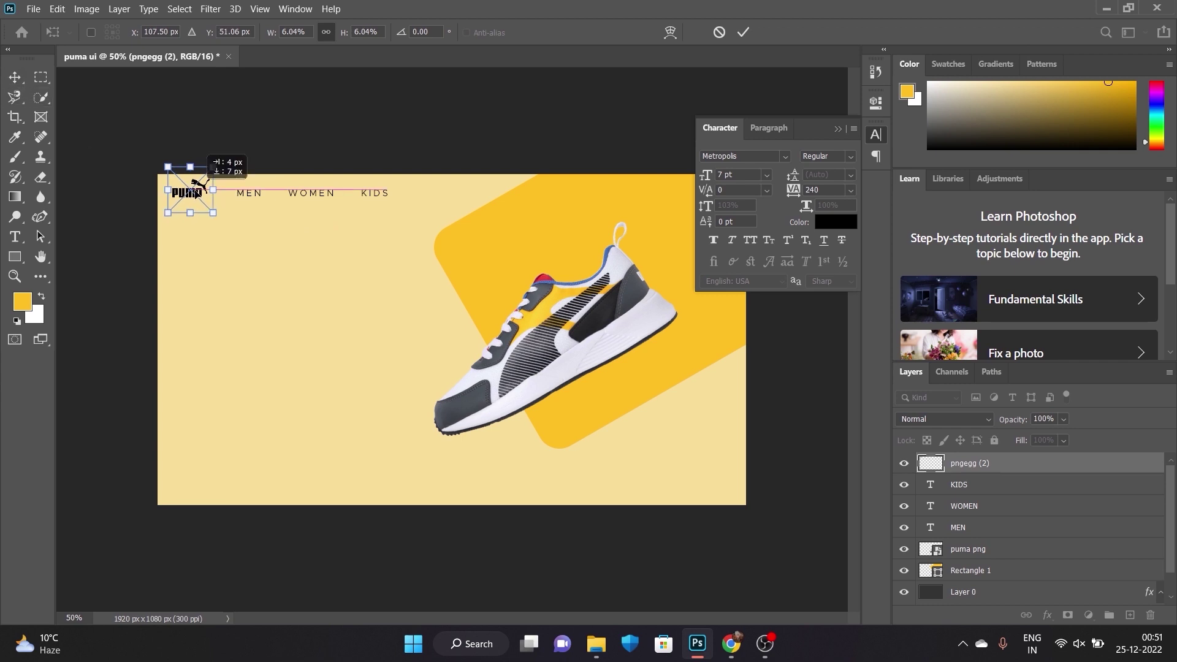
key("Return")
left_click(157, 131)
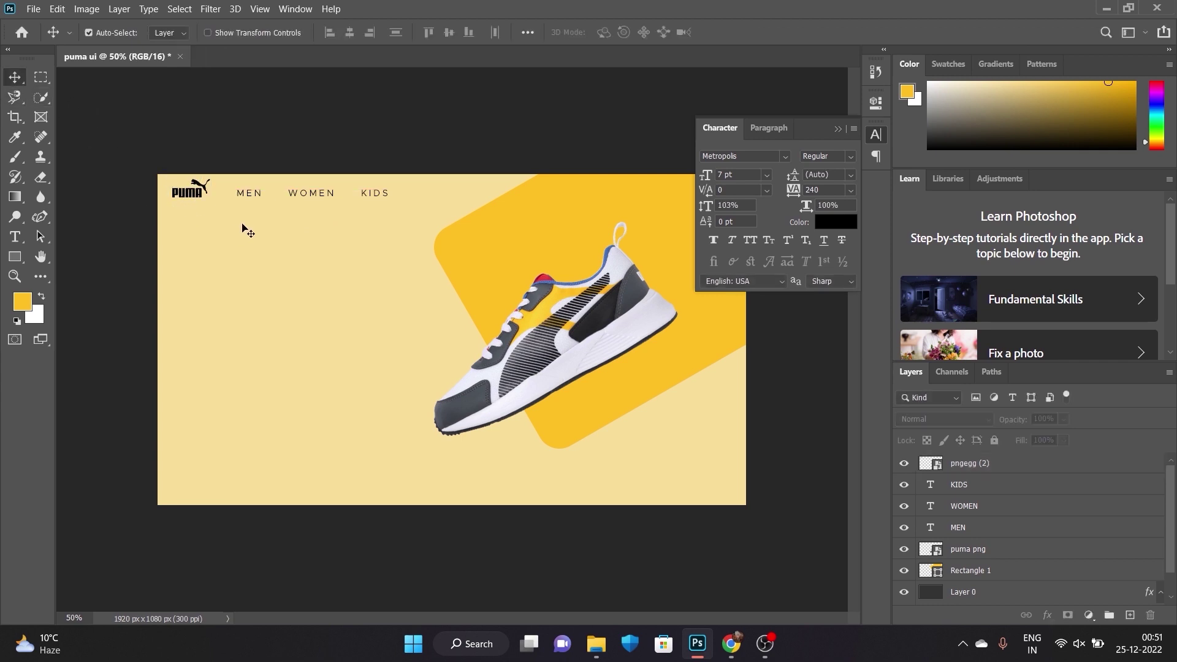
- Retype the nav labels in title case, changing MEN to Men
double_click(381, 195)
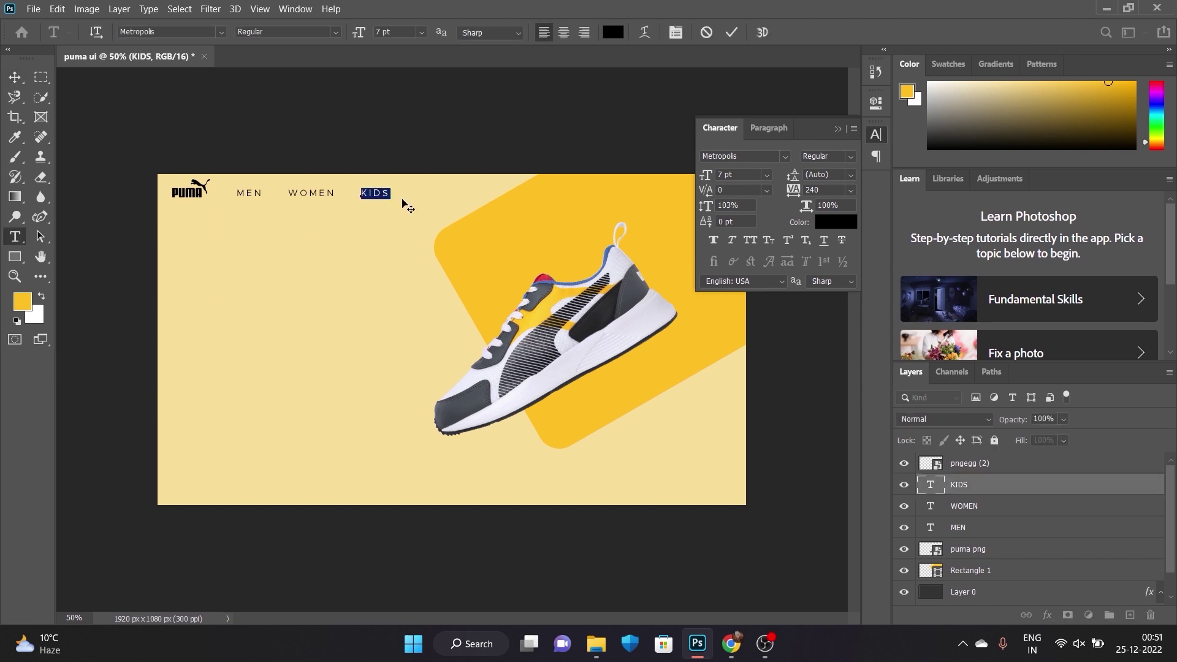
key("BackSpace")
double_click(310, 194)
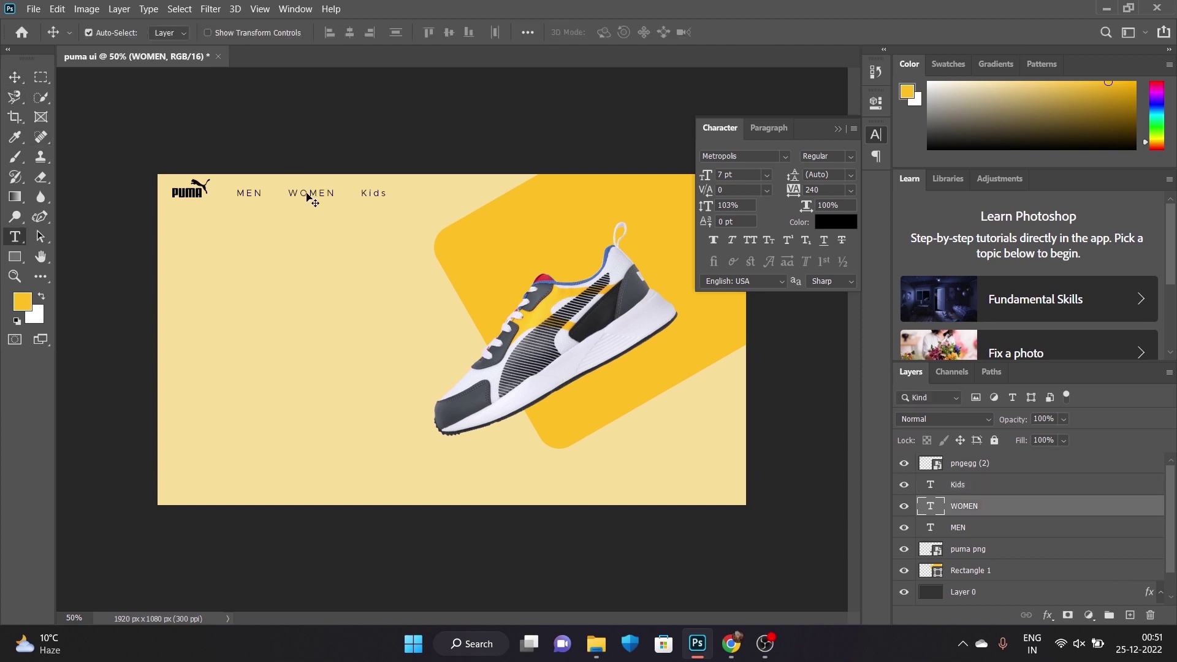
key("BackSpace")
type("Women")
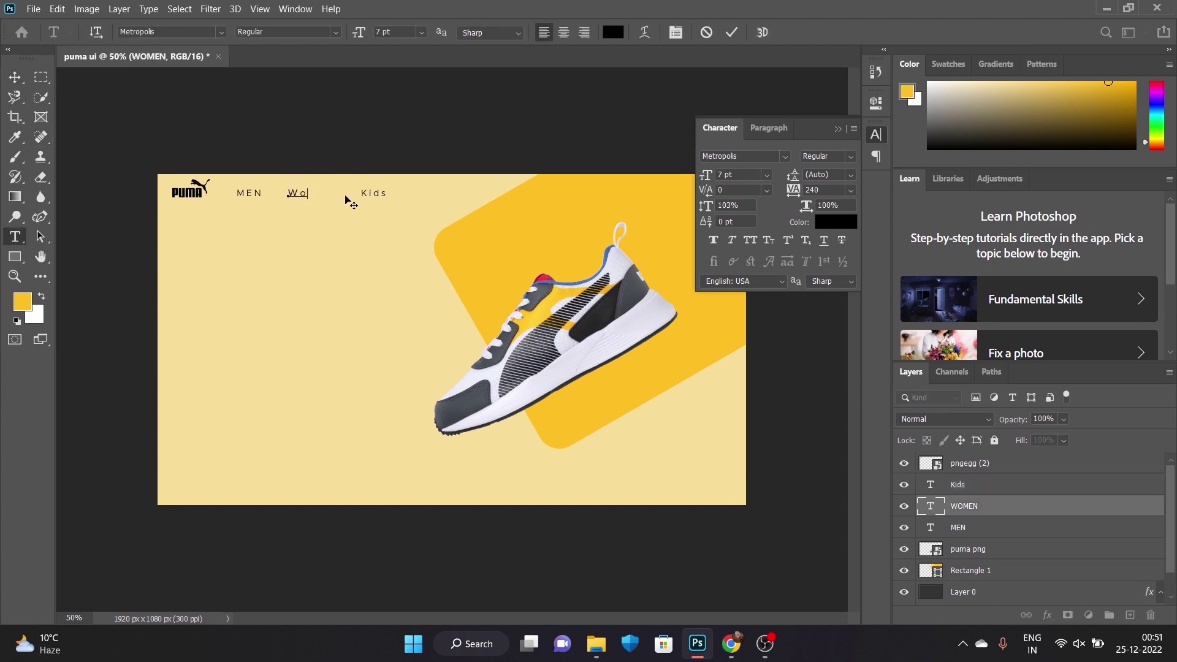
double_click(261, 192)
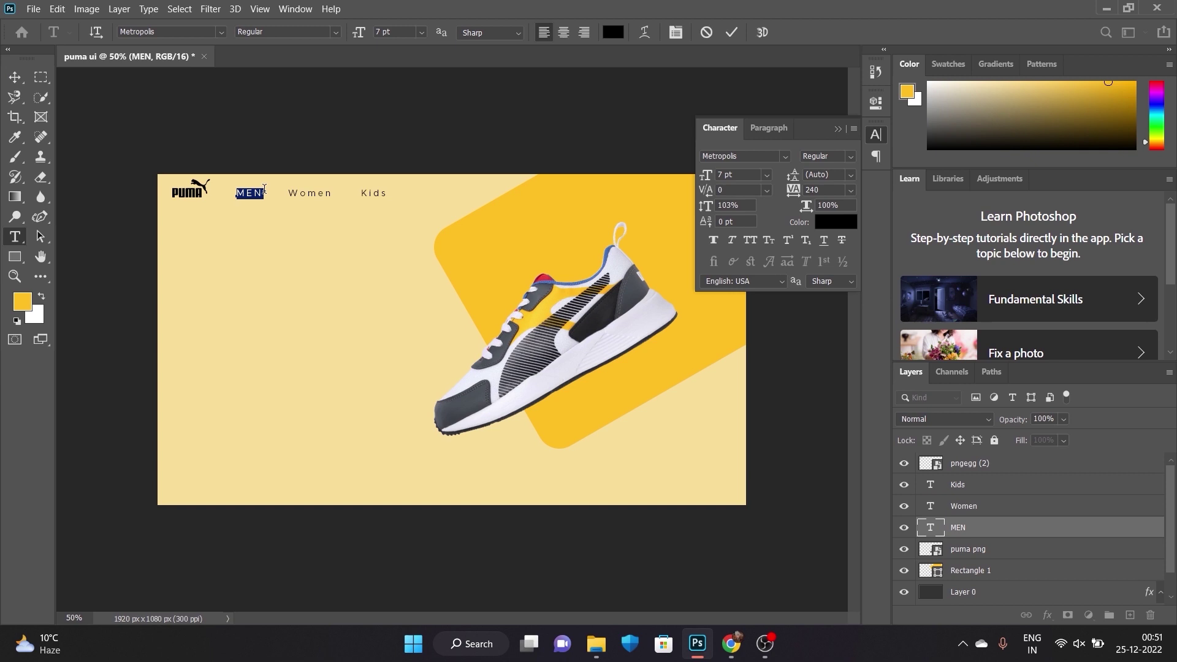
type("Men")
key("ctrl+Return")
- Tighten Women's letter spacing and shift Men, Women and Kids slightly right together
key("v")
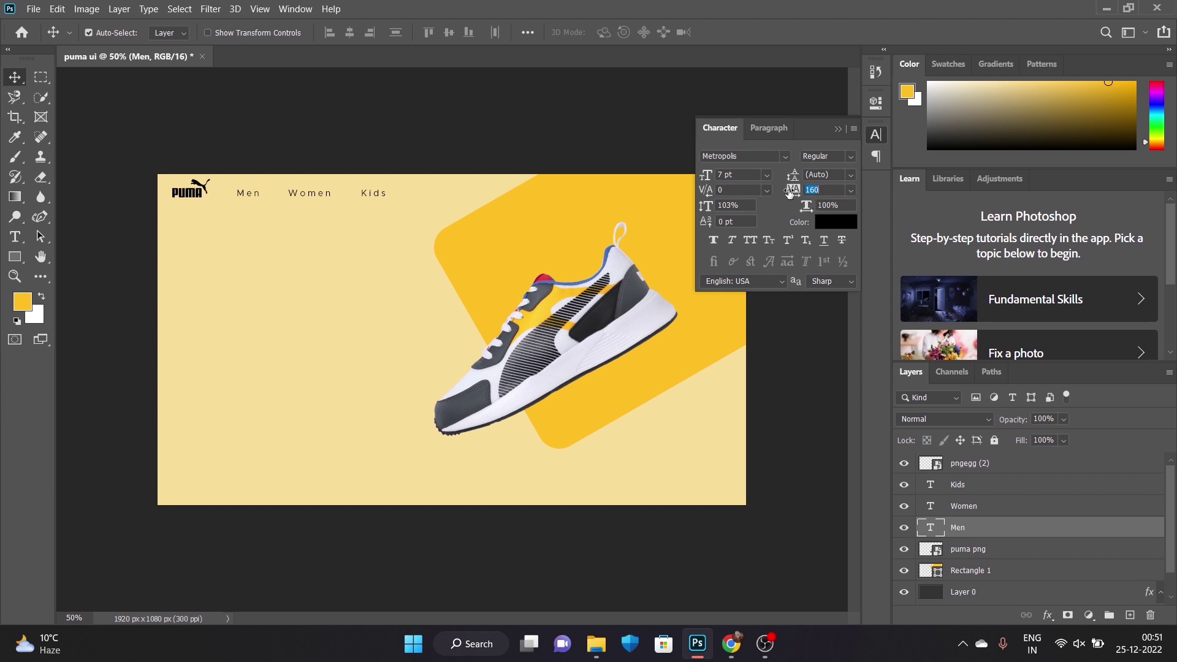
left_click(320, 195)
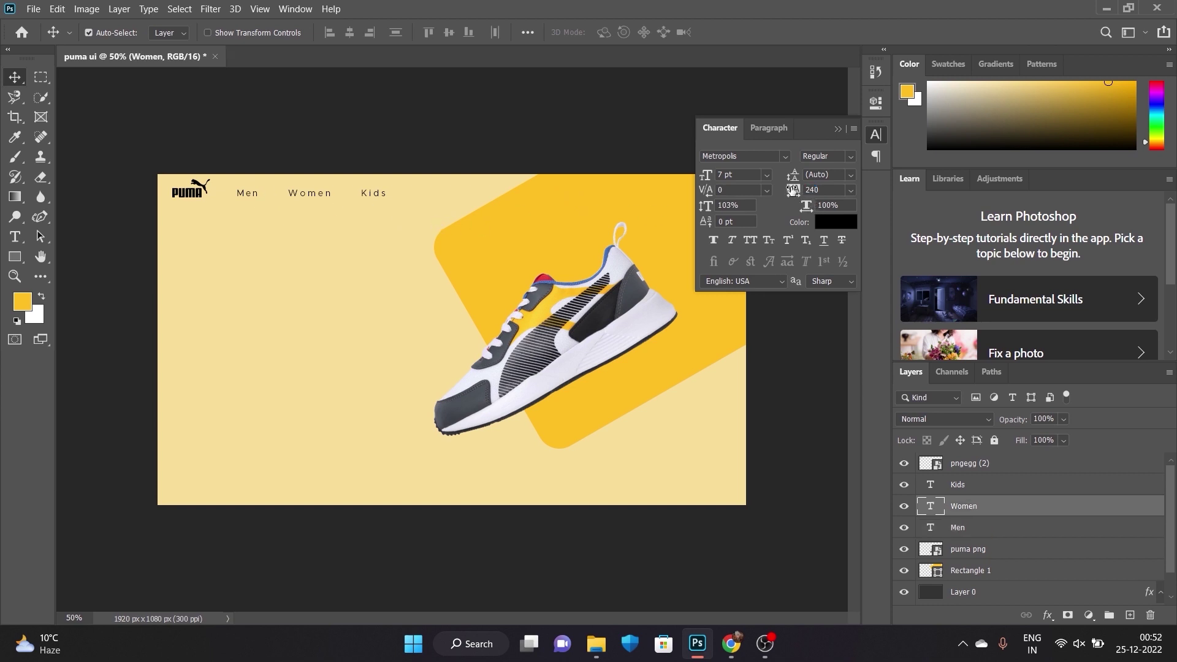
left_click_drag(792, 190, 791, 191)
left_click(374, 193)
left_click(581, 164)
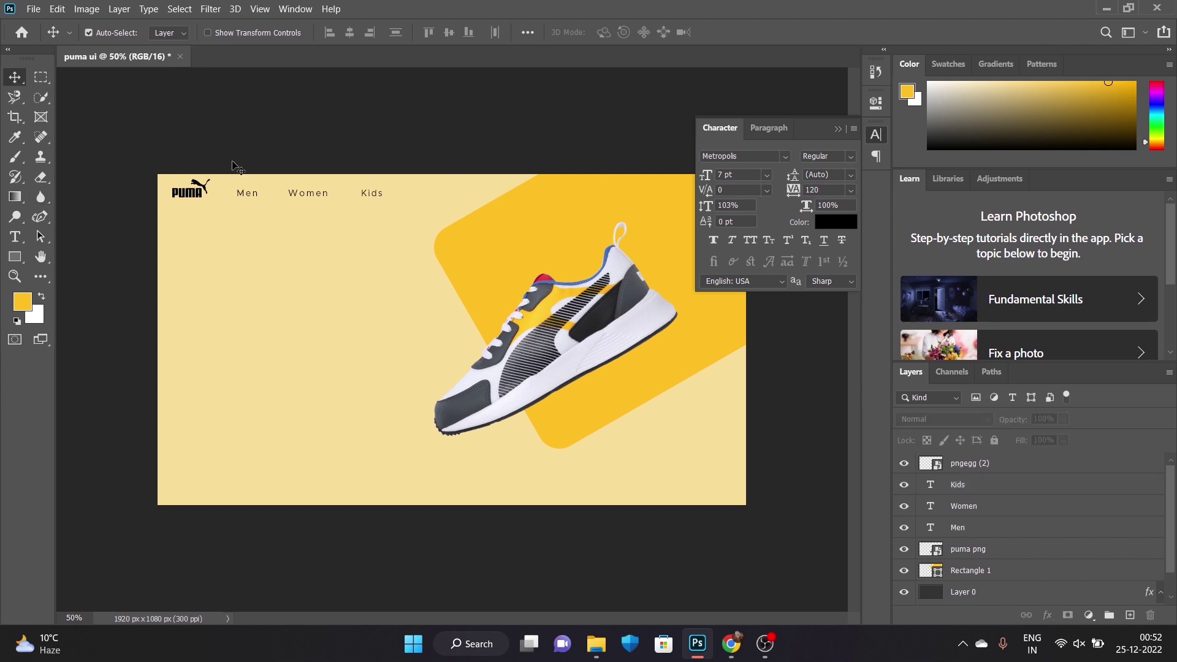
left_click(248, 194)
left_click(308, 193, "shift")
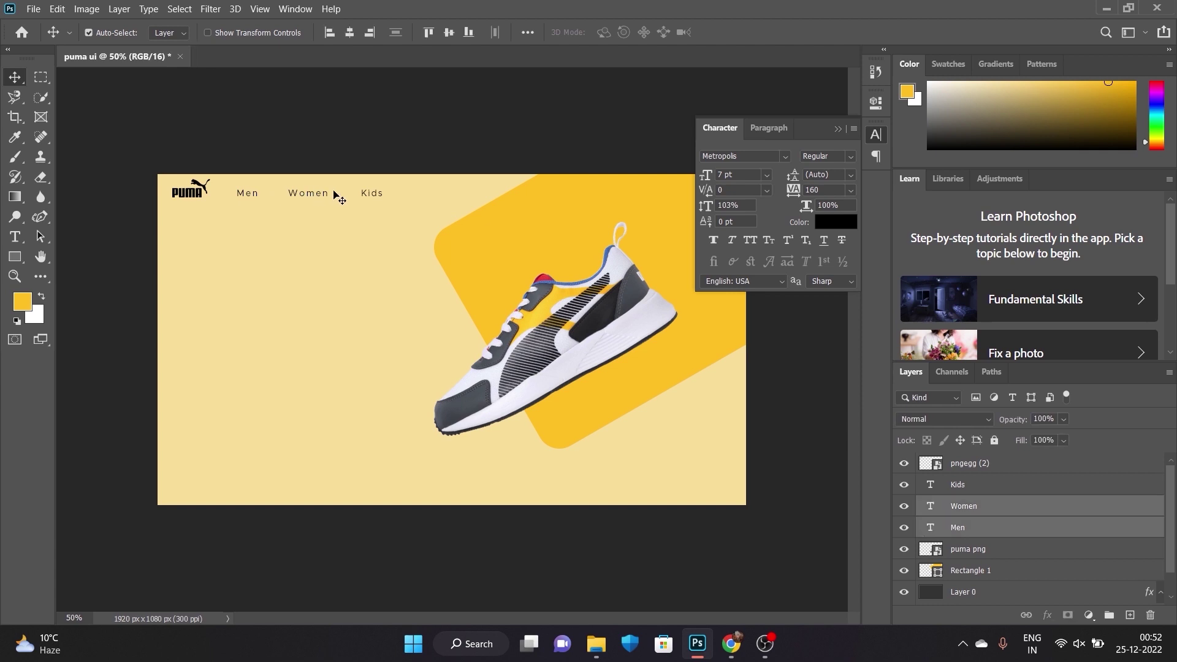
left_click(372, 194, "shift")
left_click_drag(320, 195, 317, 195)
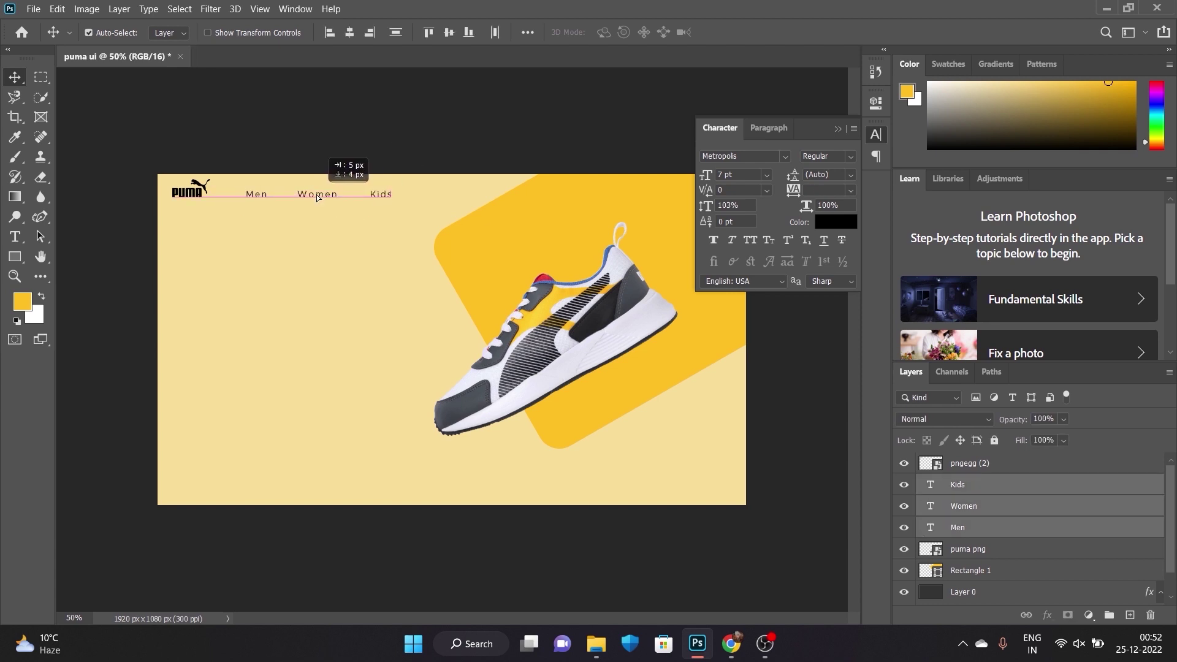
left_click(308, 144)
left_click(838, 130)
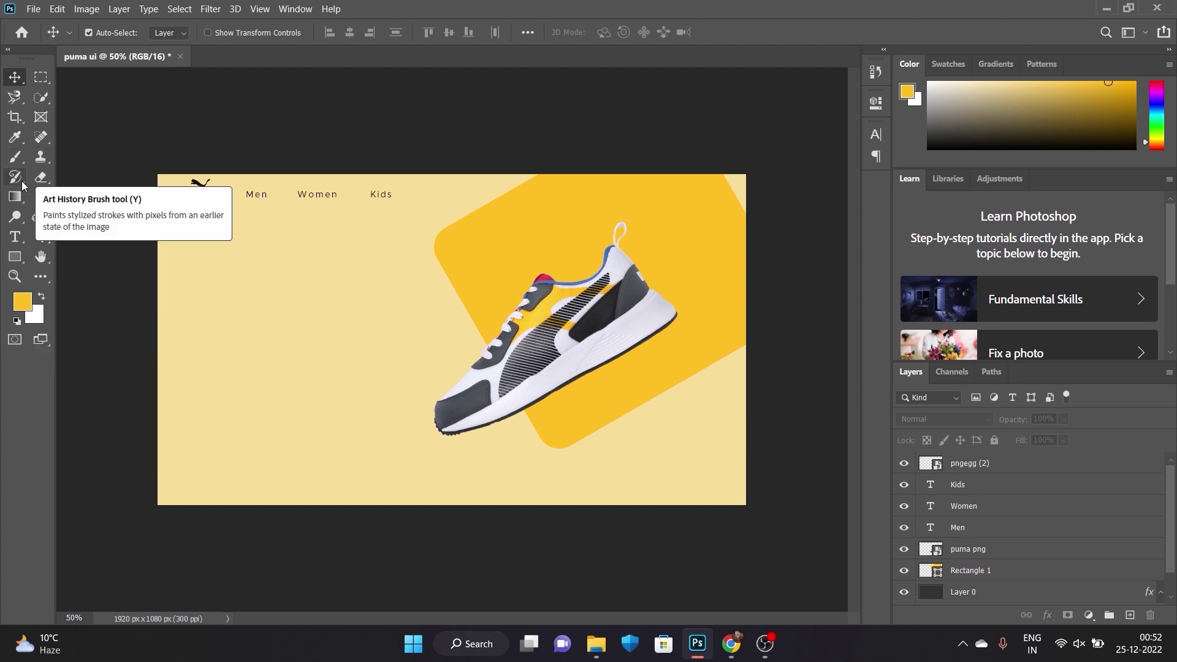
- Draw a straight line with the Line Tool across the banner below the nav
left_click(16, 158)
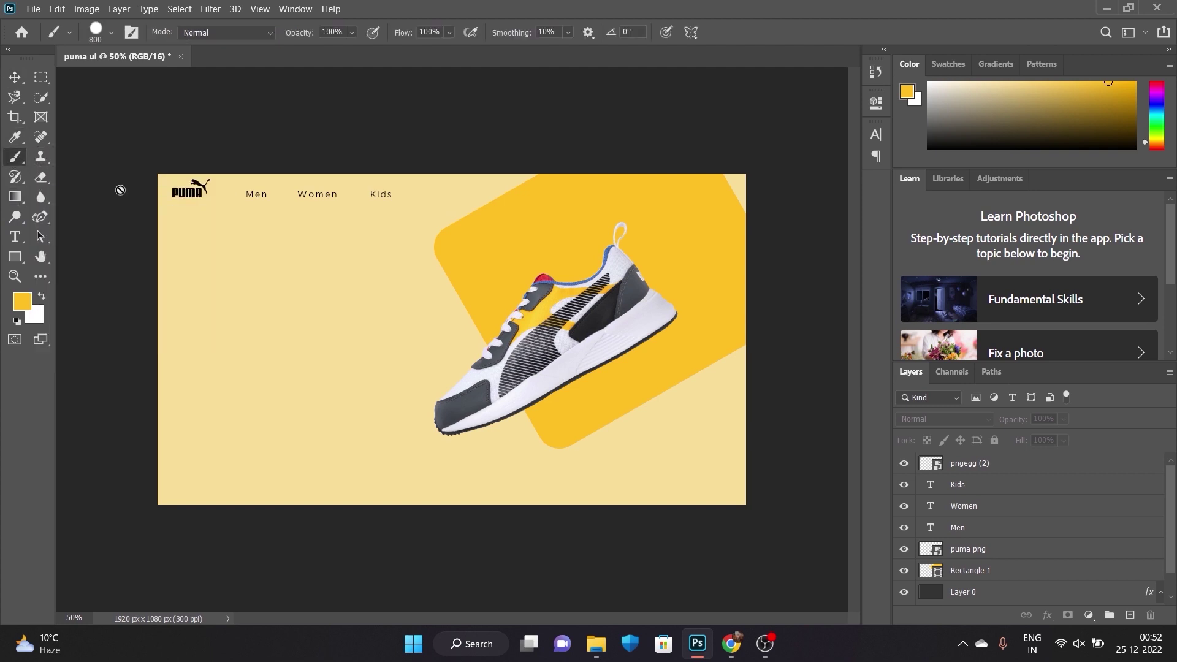
left_click(966, 470)
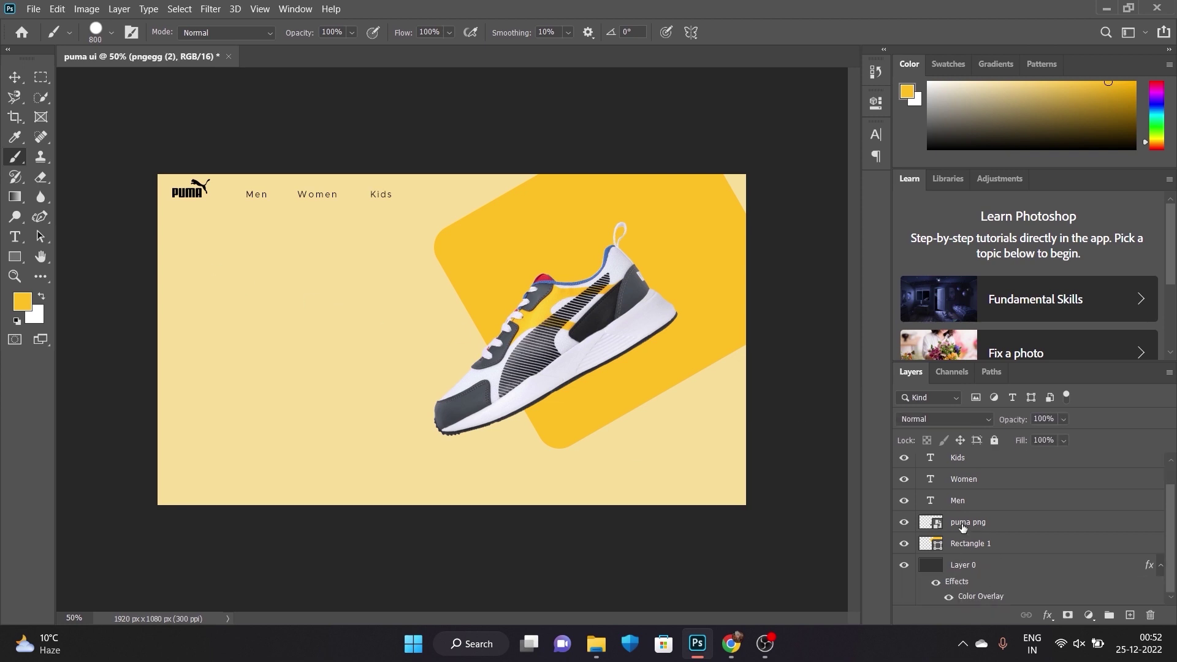
left_click(962, 526)
scroll(1014, 517, "up", 1)
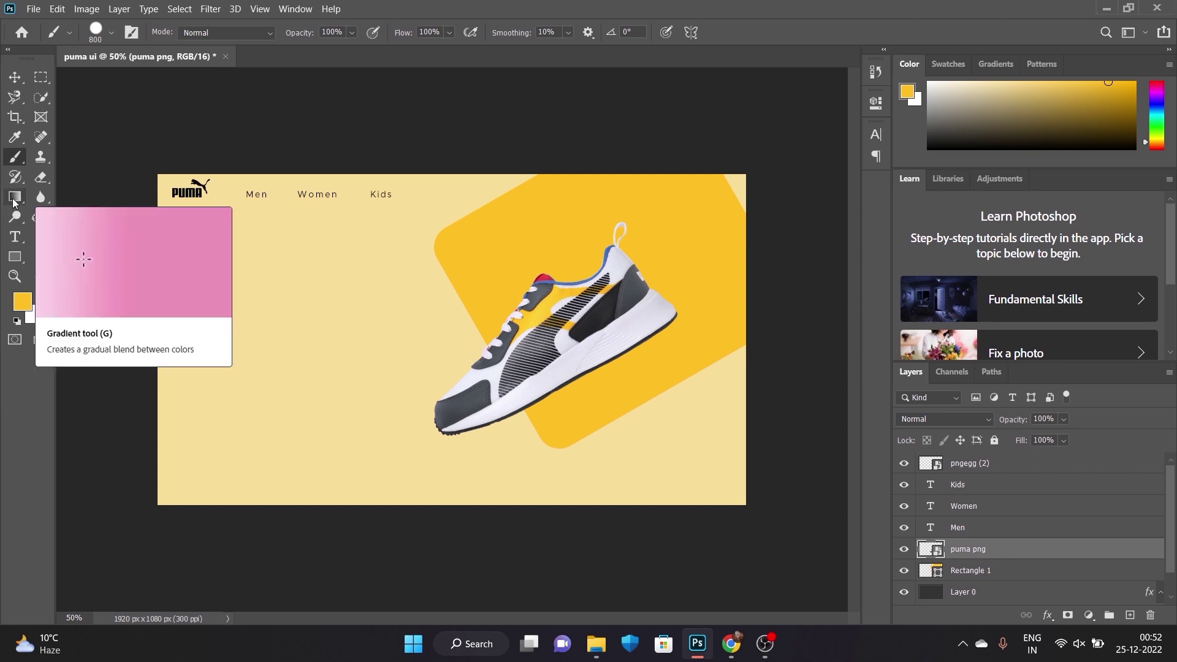
left_click(11, 257)
left_click(74, 315)
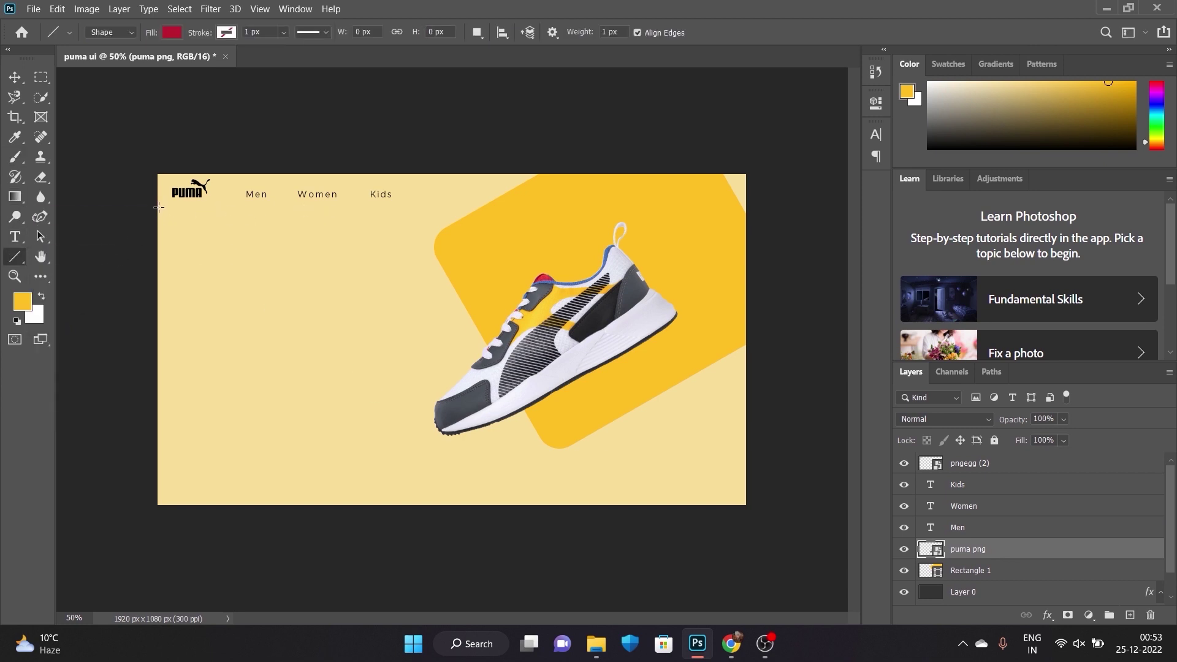
mouse_move(158, 207)
left_mouse_down()
mouse_move(748, 206)
mouse_move(753, 244)
left_mouse_up()
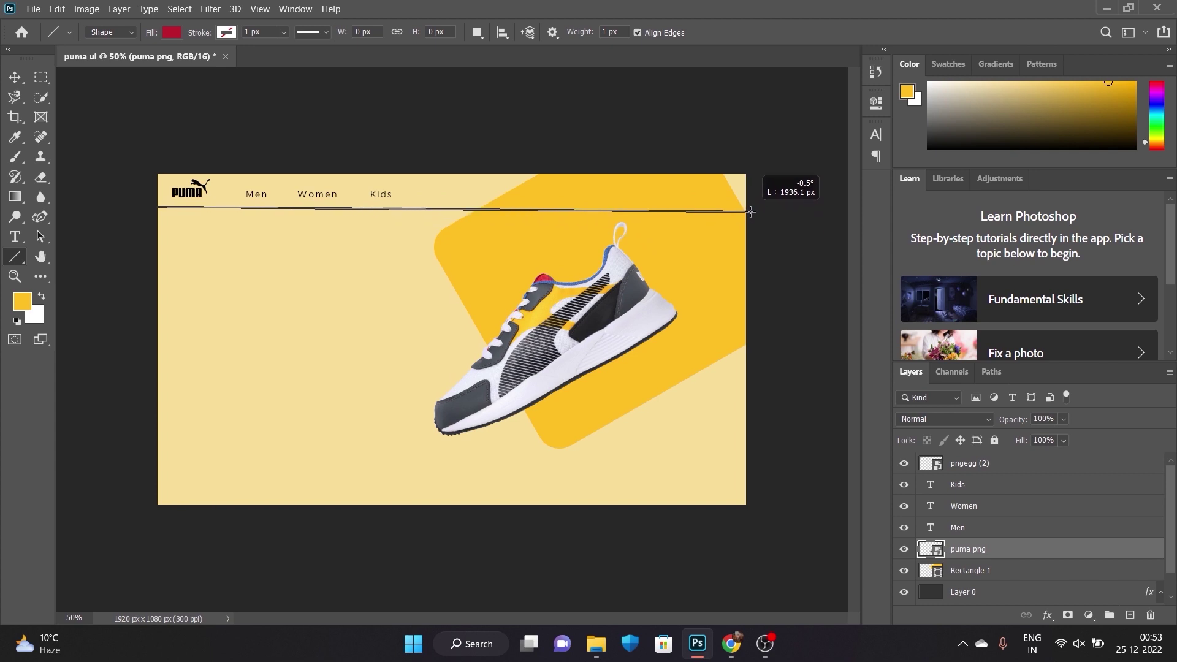
left_click_drag(753, 245, 752, 207)
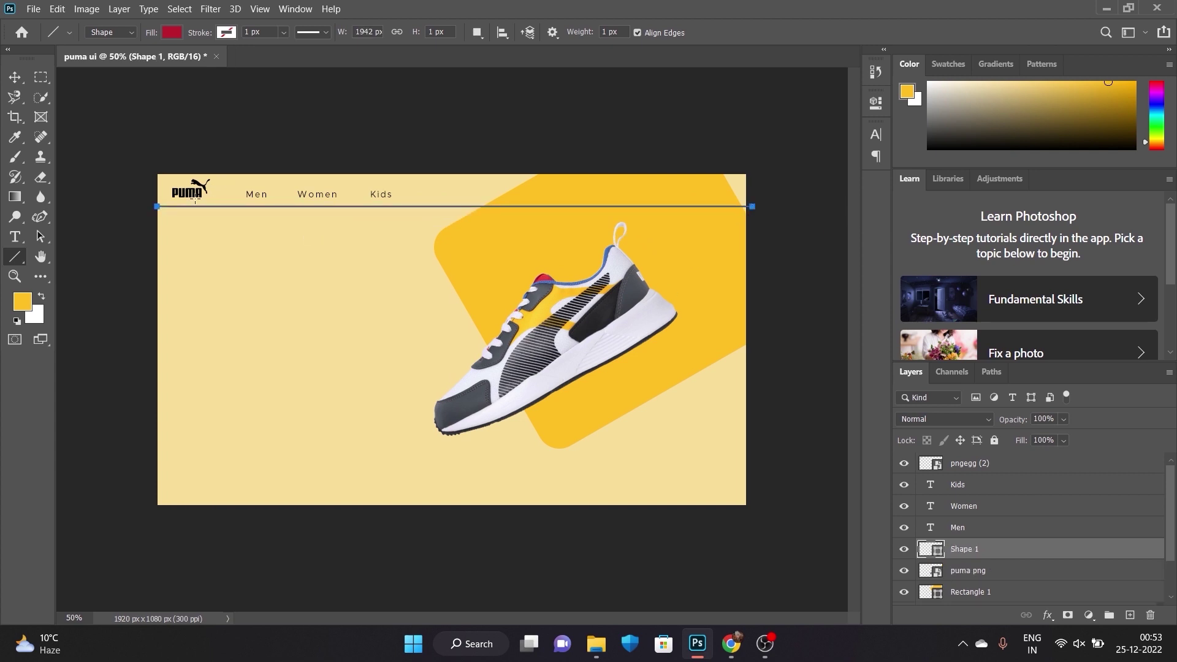
- Lower the Shape 1 line slightly and align it with the canvas edges
key("v")
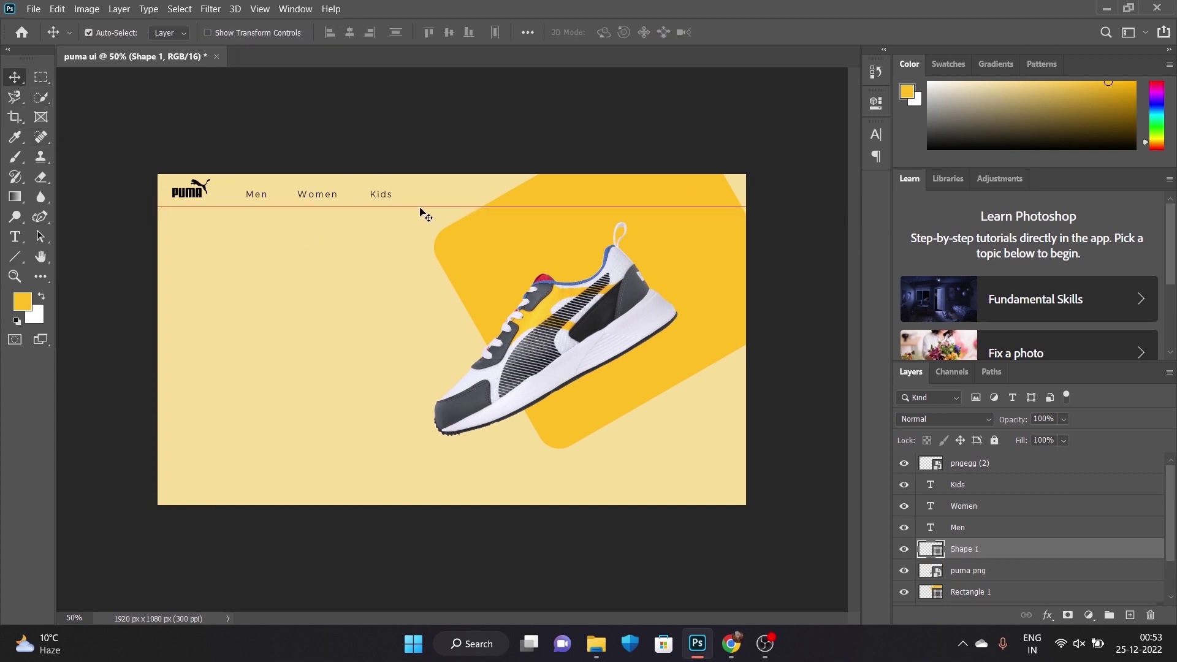
left_click_drag(420, 209, 415, 211)
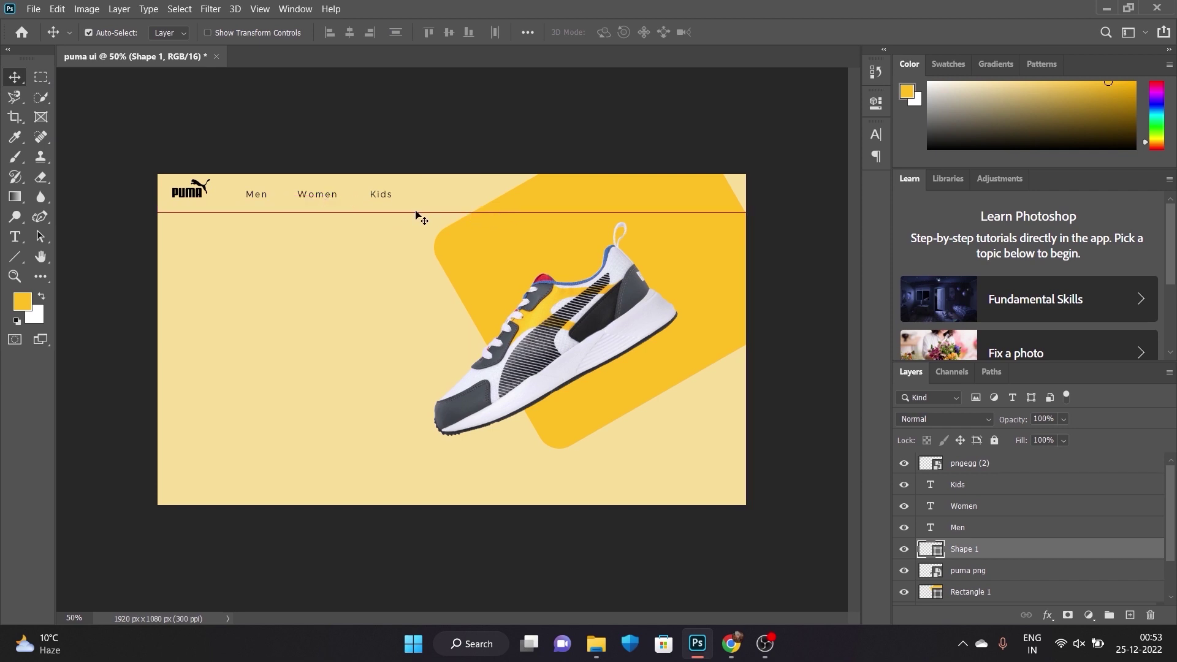
left_click(418, 214)
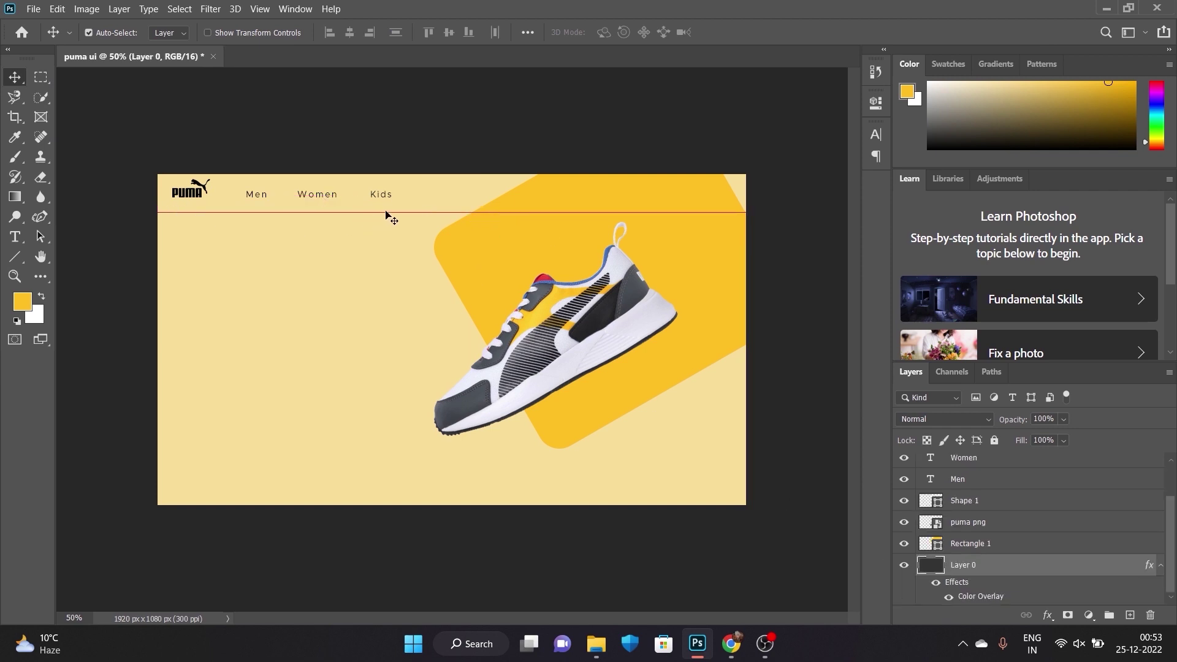
scroll(1012, 559, "up", 3)
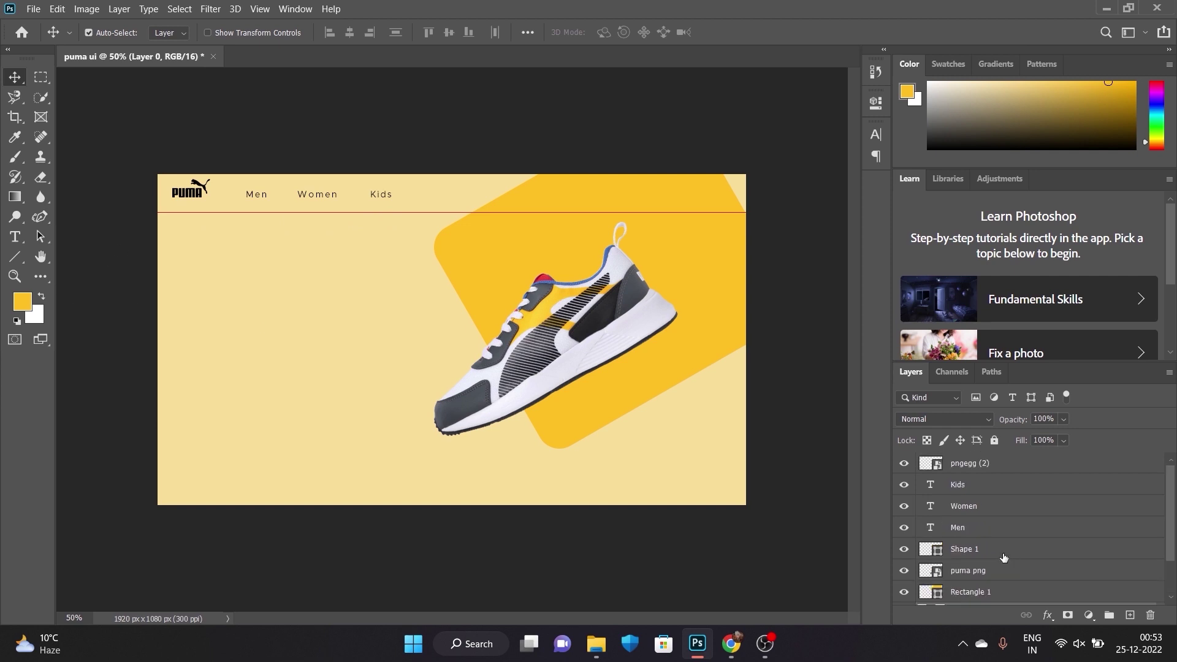
left_click(987, 466)
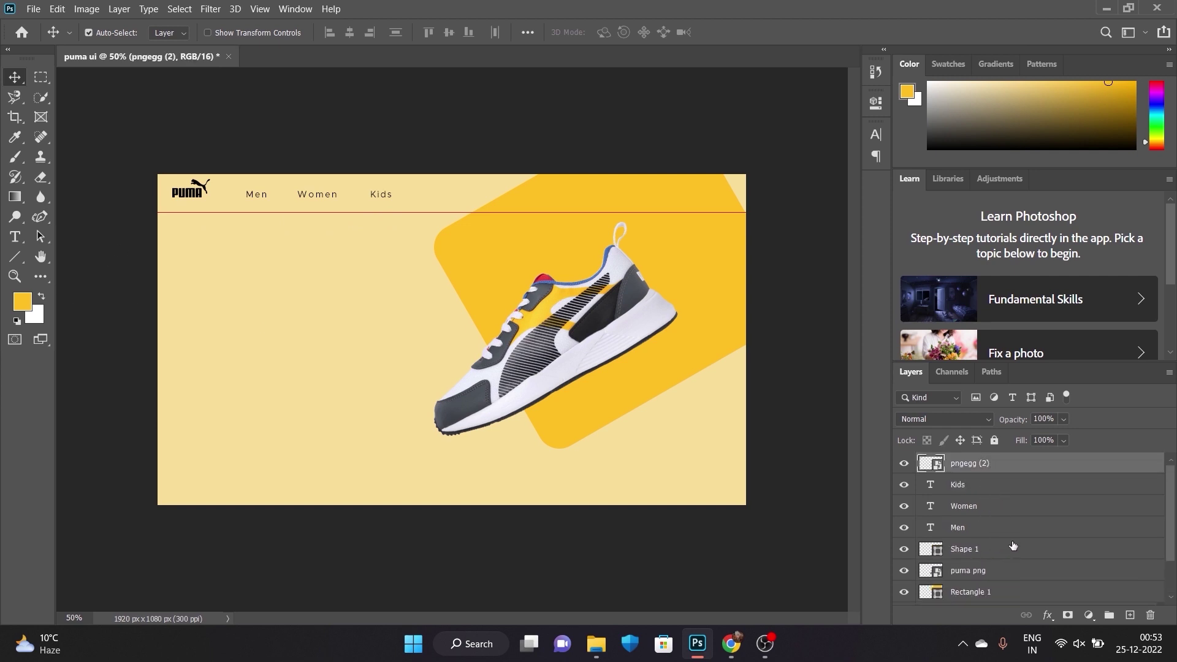
scroll(985, 552, "down", 1)
left_click(478, 216)
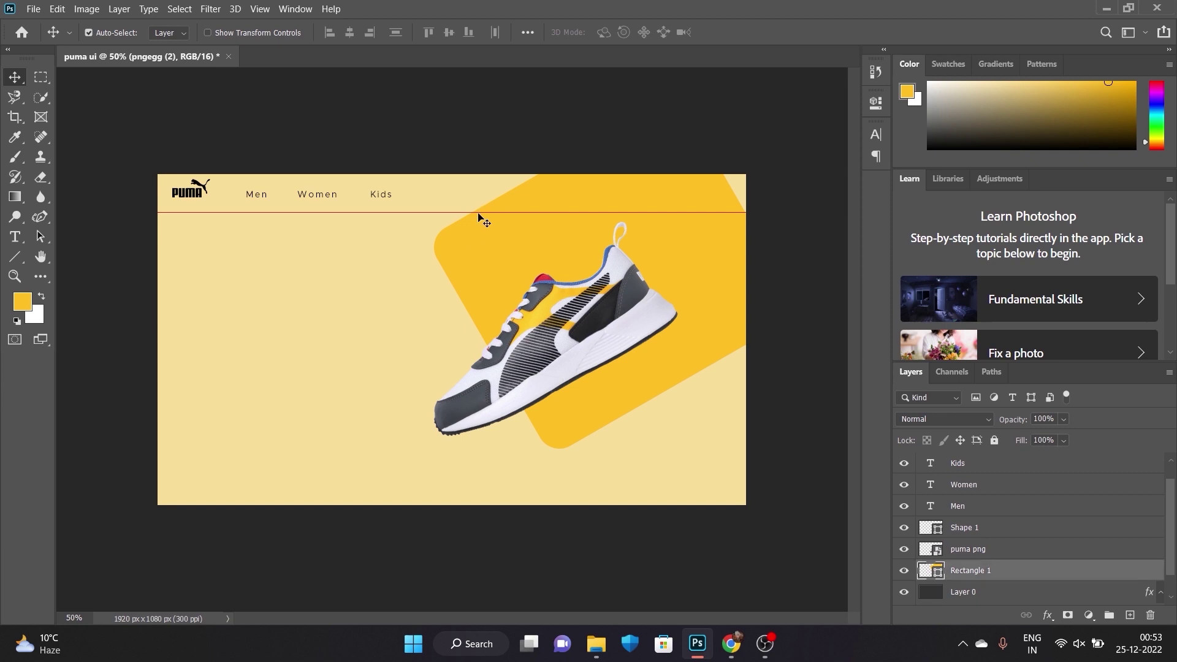
left_click(362, 213)
left_click_drag(362, 213, 374, 212)
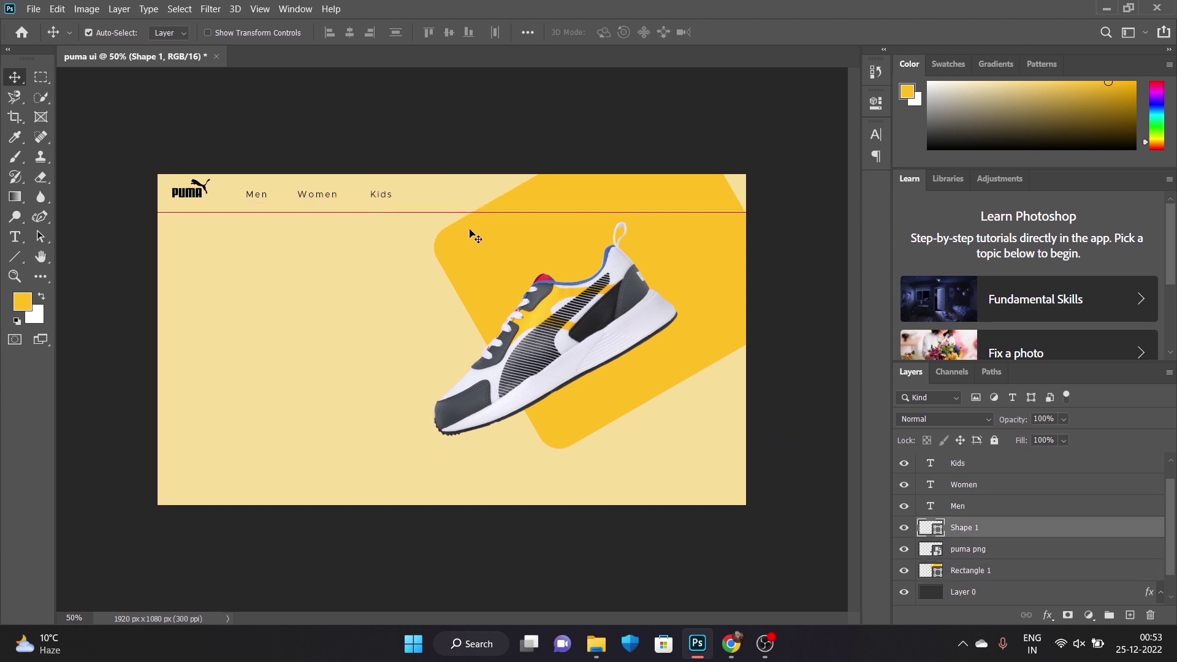
- Recolour the line to dark grey #181818
double_click(932, 529)
type("3f3f3f")
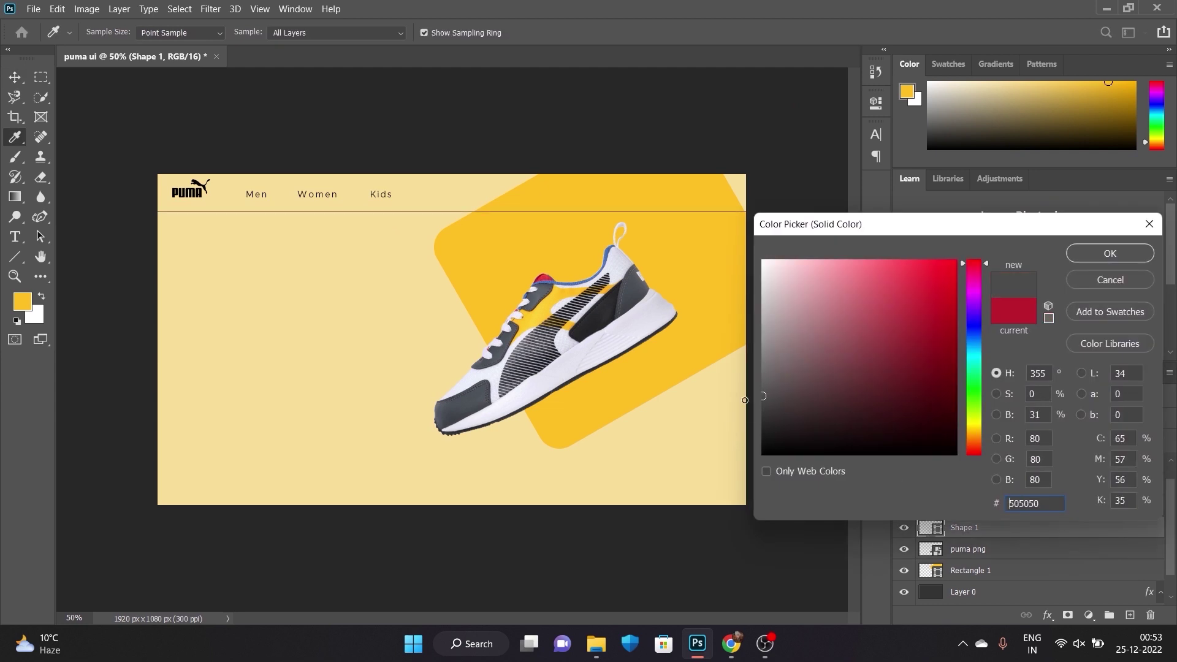
type("181818")
left_click(1093, 254)
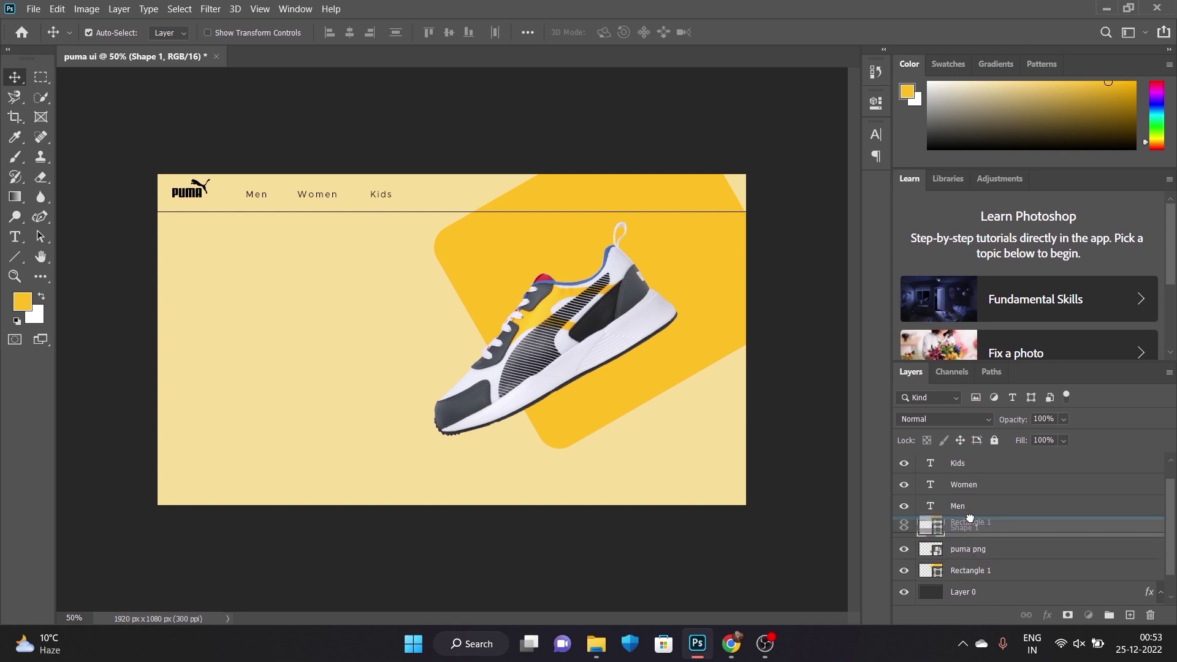
- Reorder the yellow shape in the layer stack and realign Layer 0 with the canvas
mouse_move(962, 571)
left_mouse_down()
mouse_move(981, 526)
mouse_move(981, 576)
mouse_move(990, 528)
mouse_move(998, 579)
left_mouse_up()
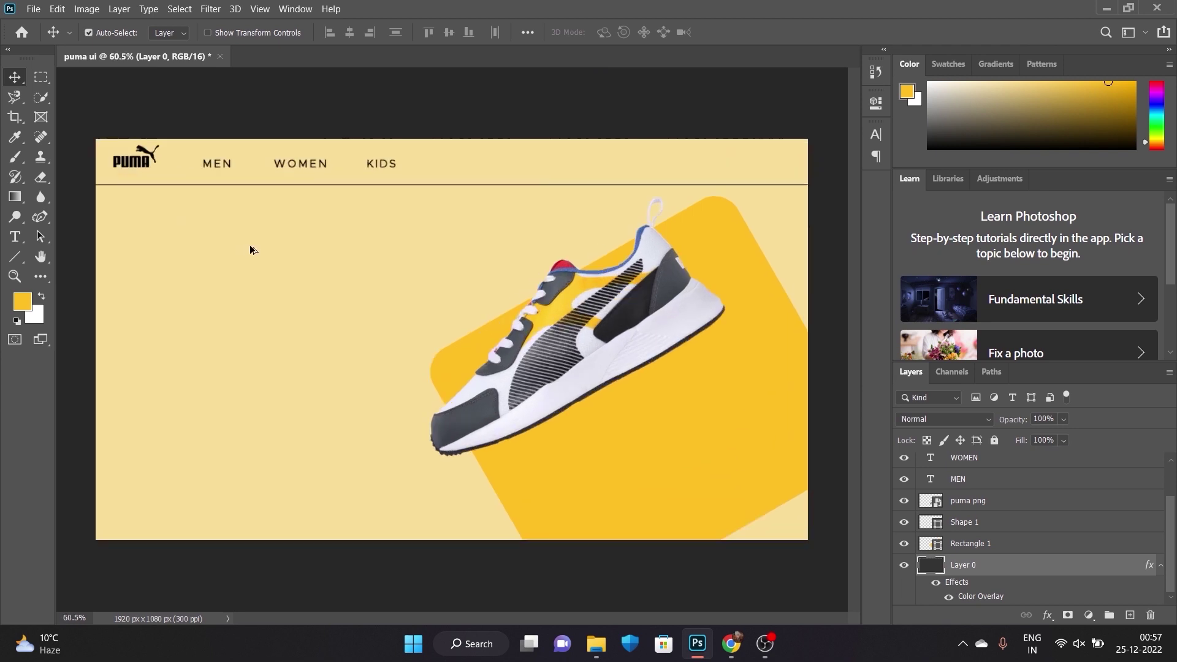
key("ctrl+plus")
mouse_move(258, 171)
left_mouse_down()
mouse_move(274, 170)
mouse_move(279, 186)
mouse_move(333, 171)
left_mouse_up()
scroll(334, 195, "down", 2)
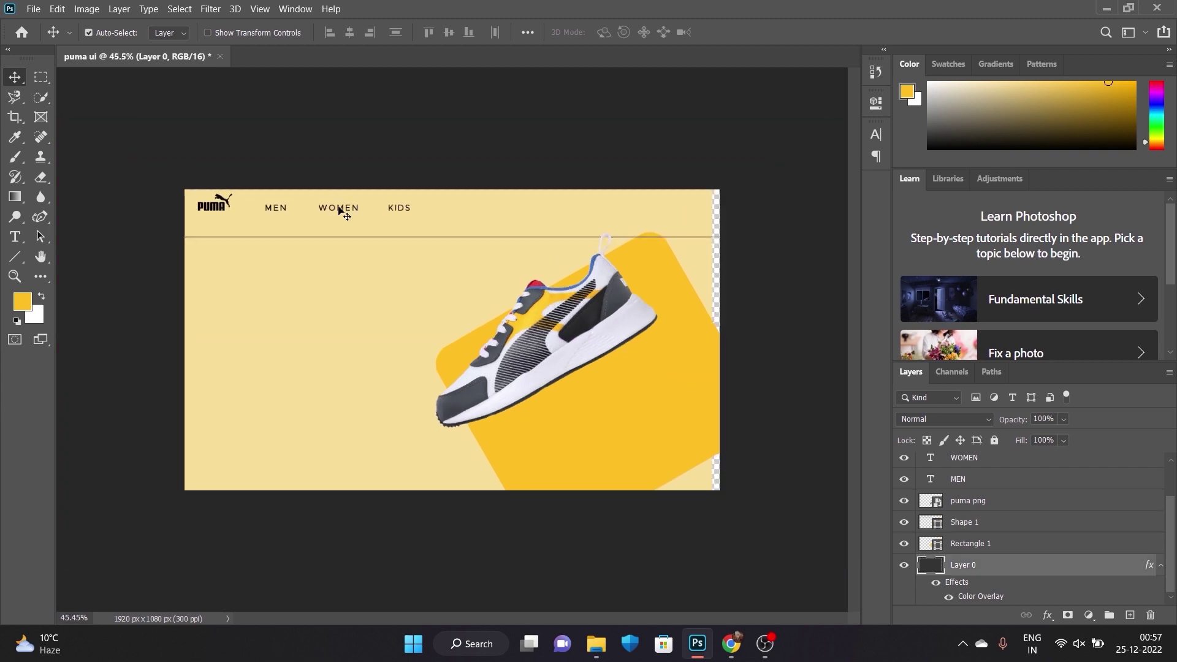
left_click(340, 237)
mouse_move(337, 265)
left_mouse_down()
mouse_move(345, 275)
mouse_move(340, 264)
left_mouse_up()
mouse_move(331, 344)
left_mouse_down()
mouse_move(319, 363)
mouse_move(329, 363)
left_mouse_up()
- Move the yellow Rectangle 1 slightly down and left, ready for transforming
left_click(553, 435)
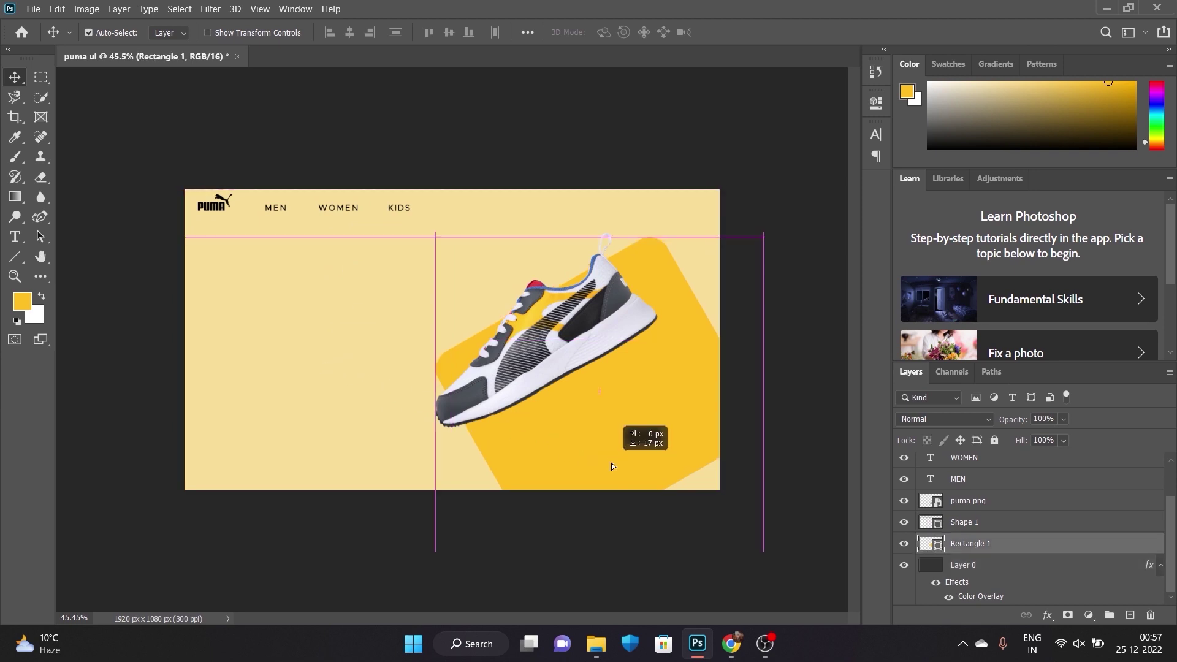
left_click_drag(593, 454, 596, 469)
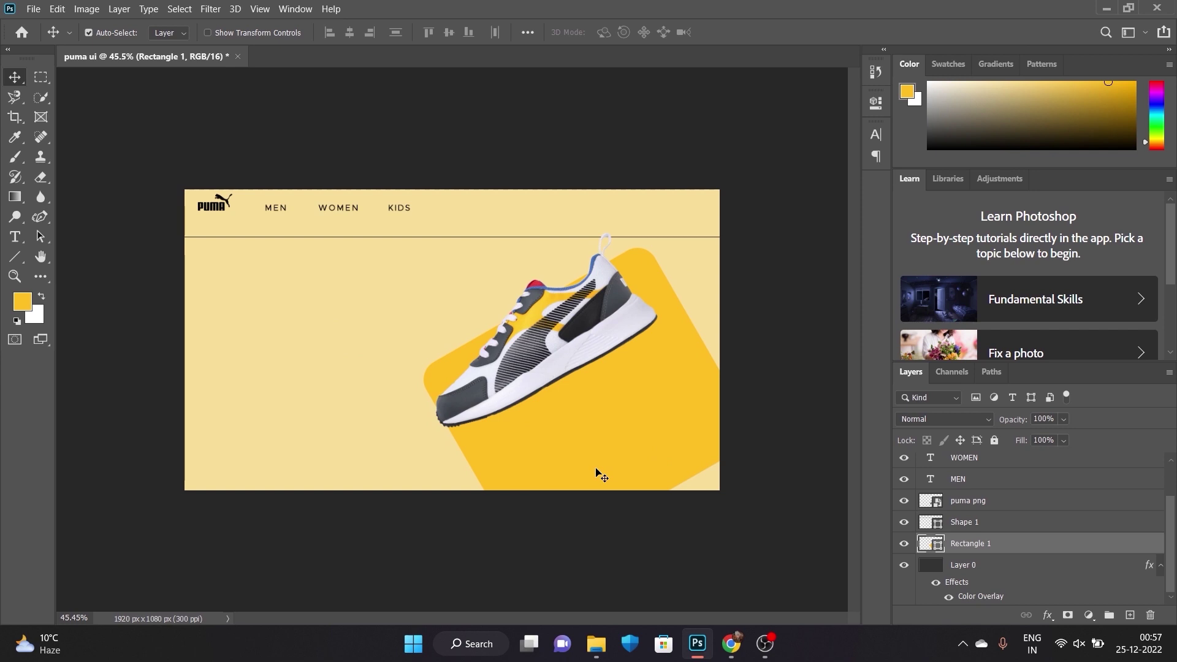
key("ctrl+t")
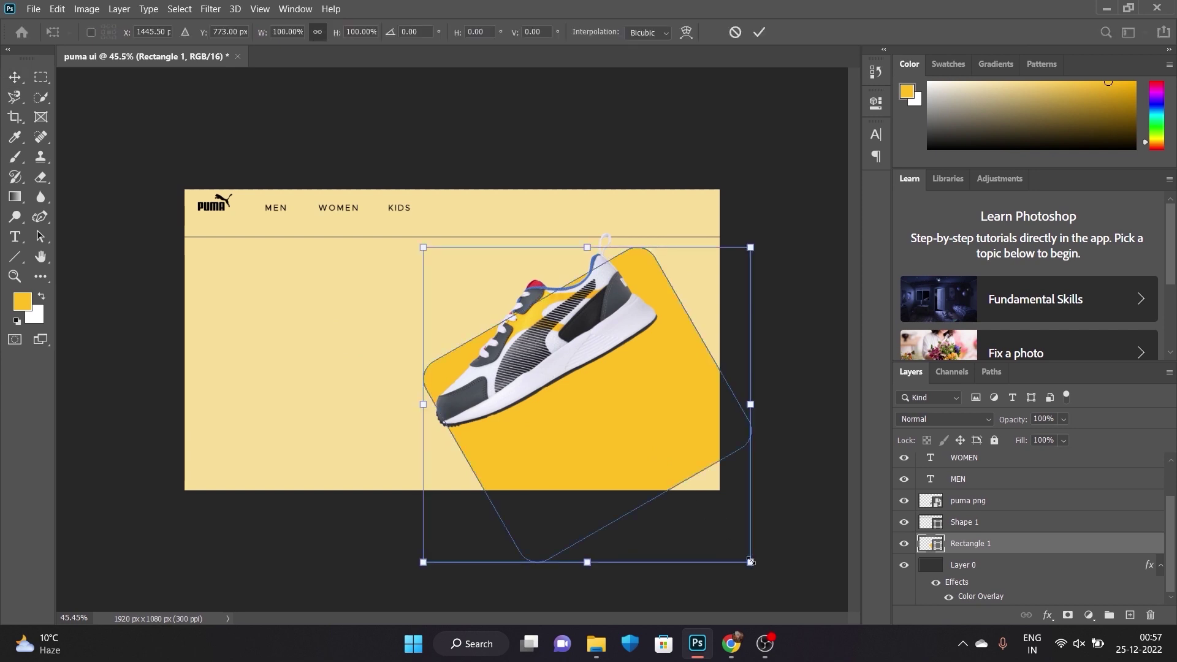
- Skew the yellow Rectangle 1 corners into a wide slanted band behind the sneaker and commit
left_click_drag(750, 562, 840, 613)
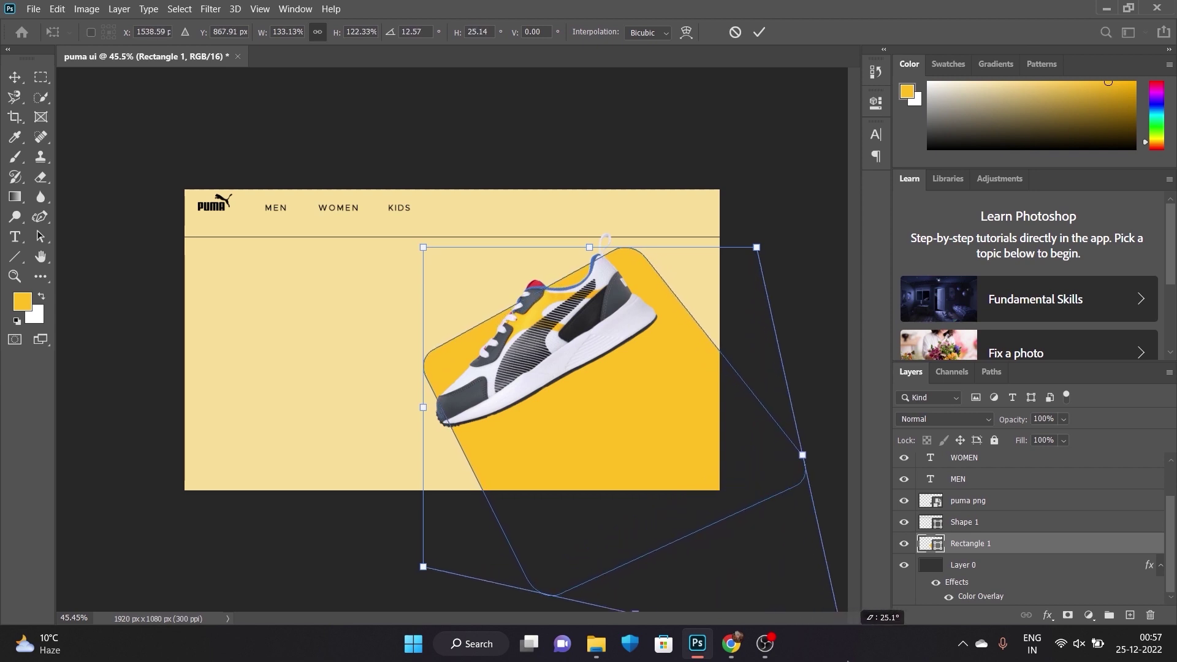
key("ctrl+minus")
key("ctrl+minus")
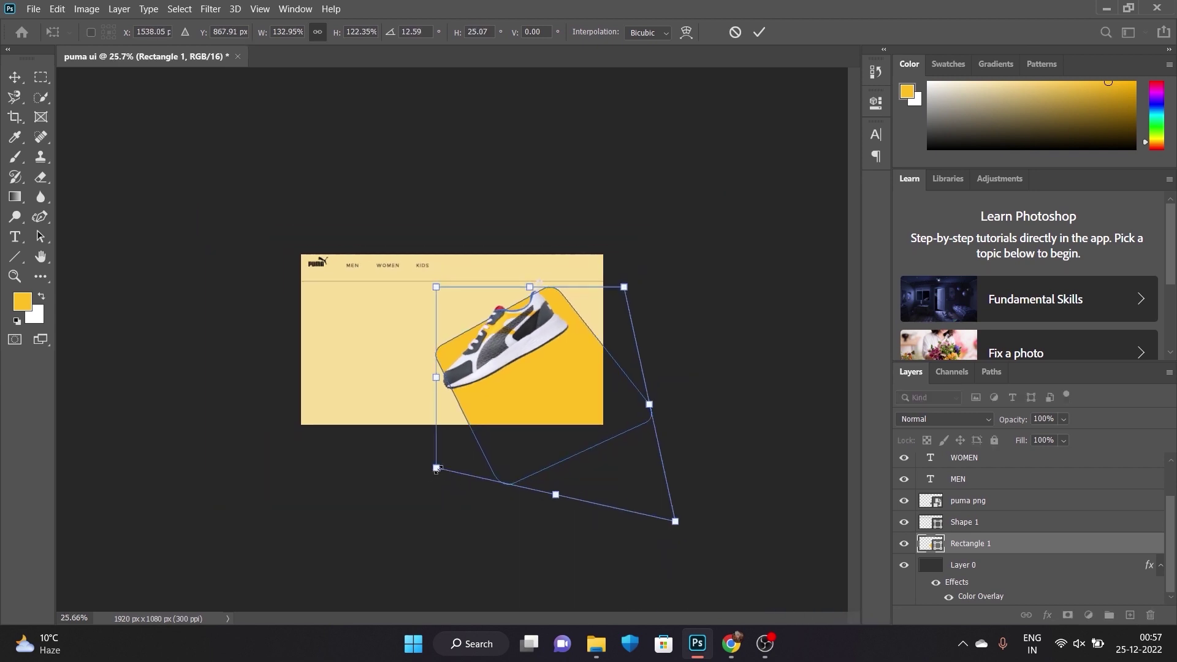
left_click_drag(432, 472, 3, 659)
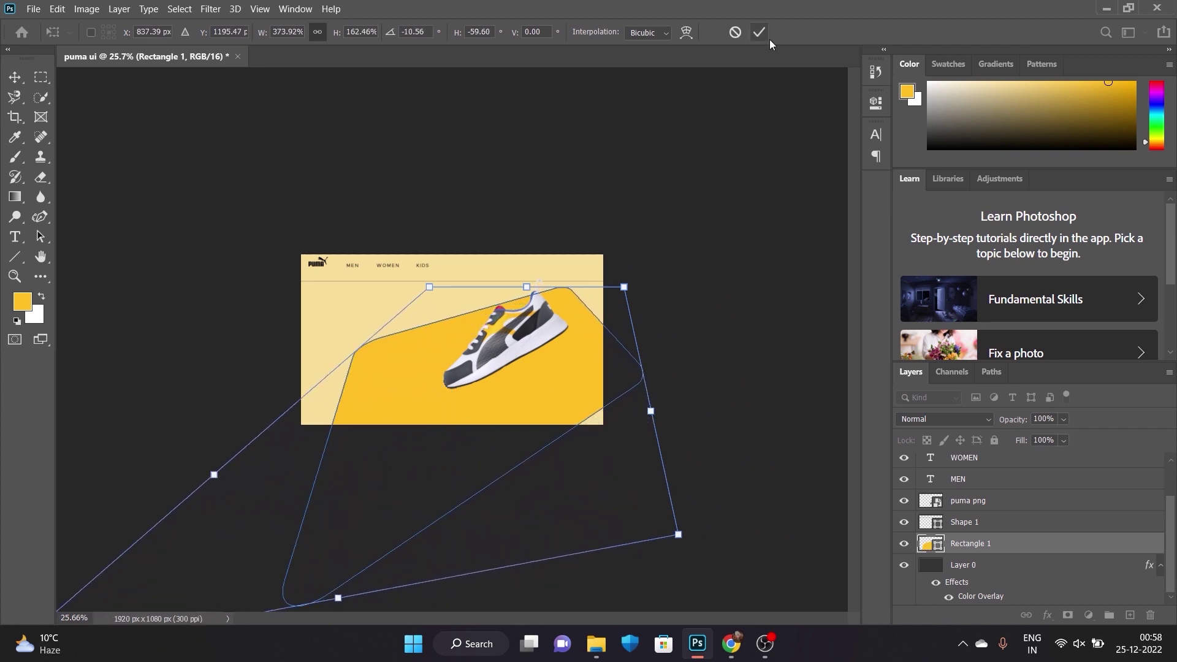
mouse_move(679, 537)
left_mouse_down()
mouse_move(547, 497)
mouse_move(632, 440)
left_mouse_up()
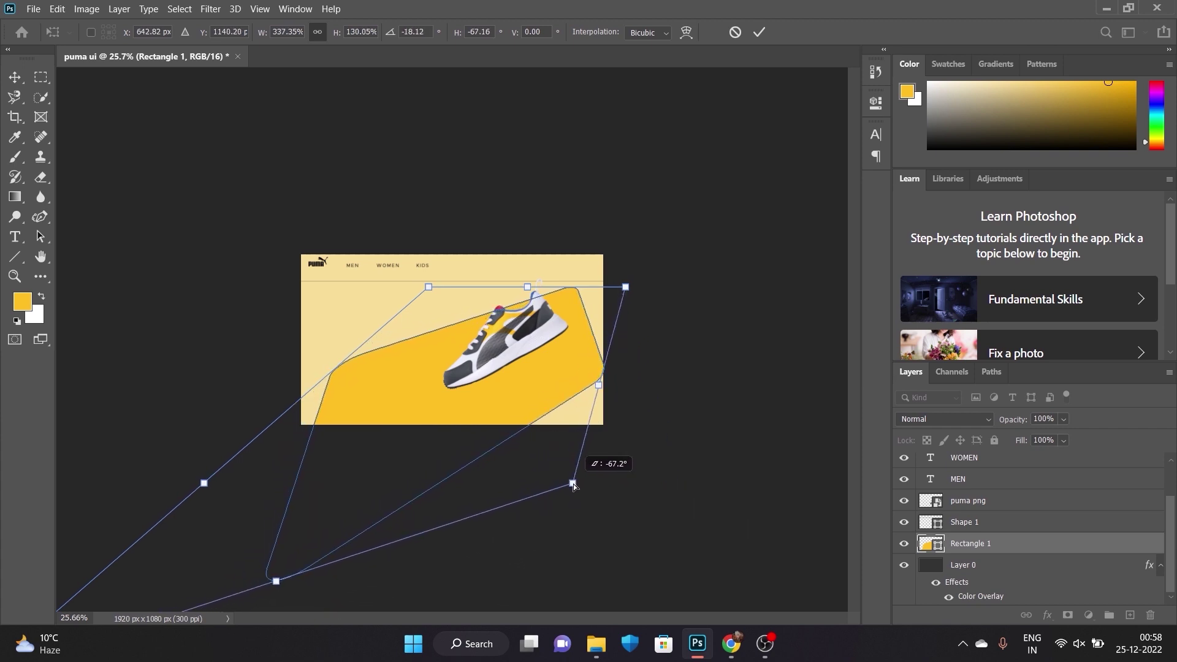
left_click(759, 32)
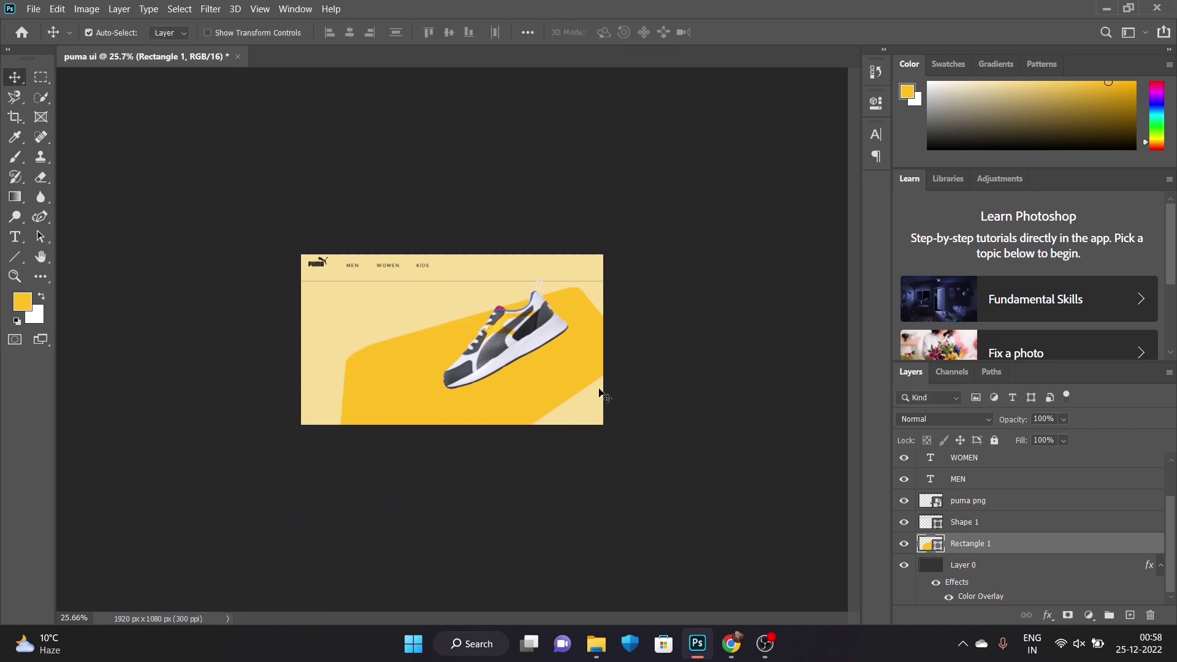
scroll(599, 390, "up", 2)
- Drag the PUMA logo, MEN, WOMEN and KIDS along the nav bar to even out the gaps
scroll(570, 390, "up", 2)
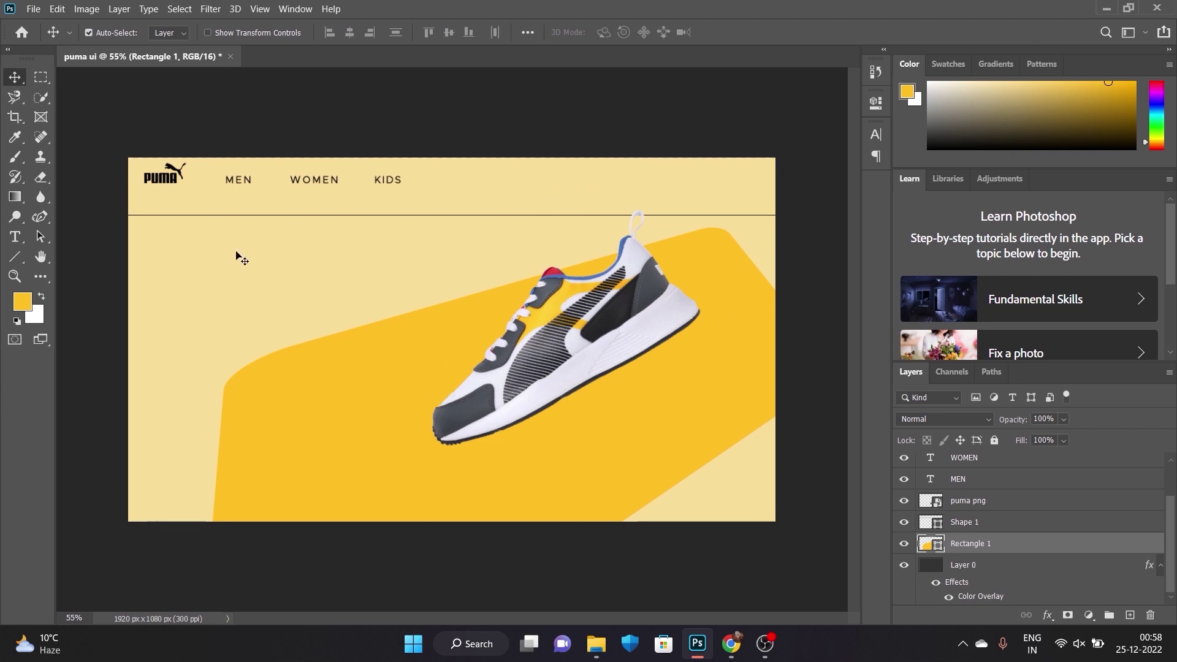
left_click_drag(306, 180, 306, 188)
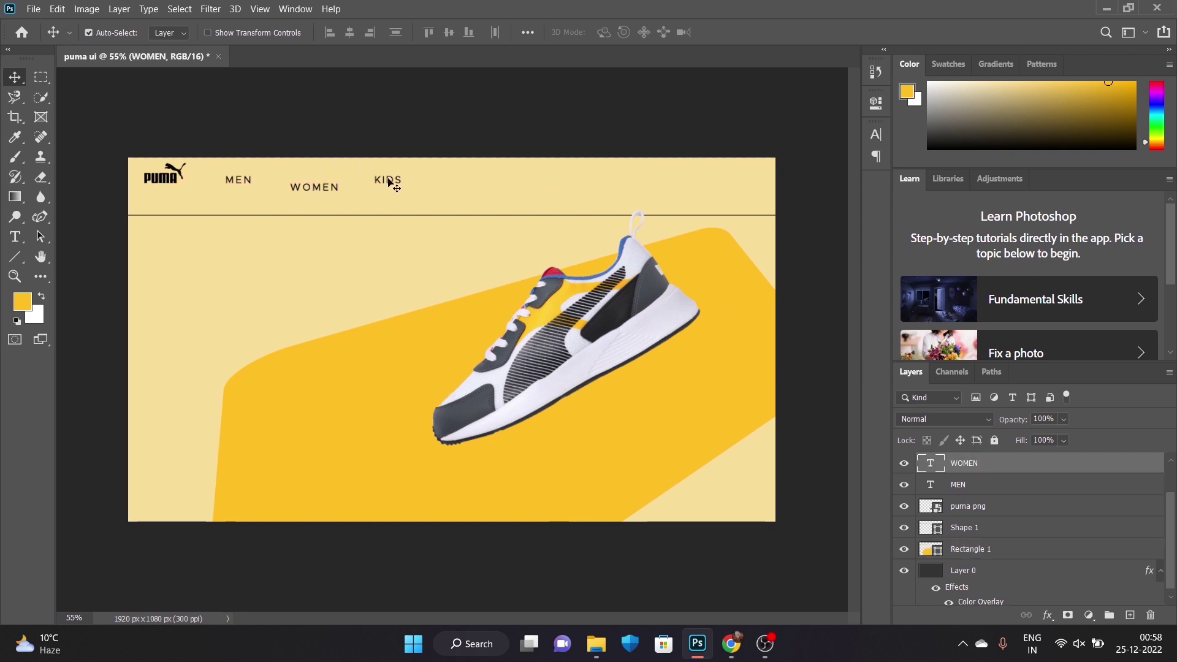
left_click_drag(388, 182, 406, 189)
left_click_drag(237, 181, 237, 189)
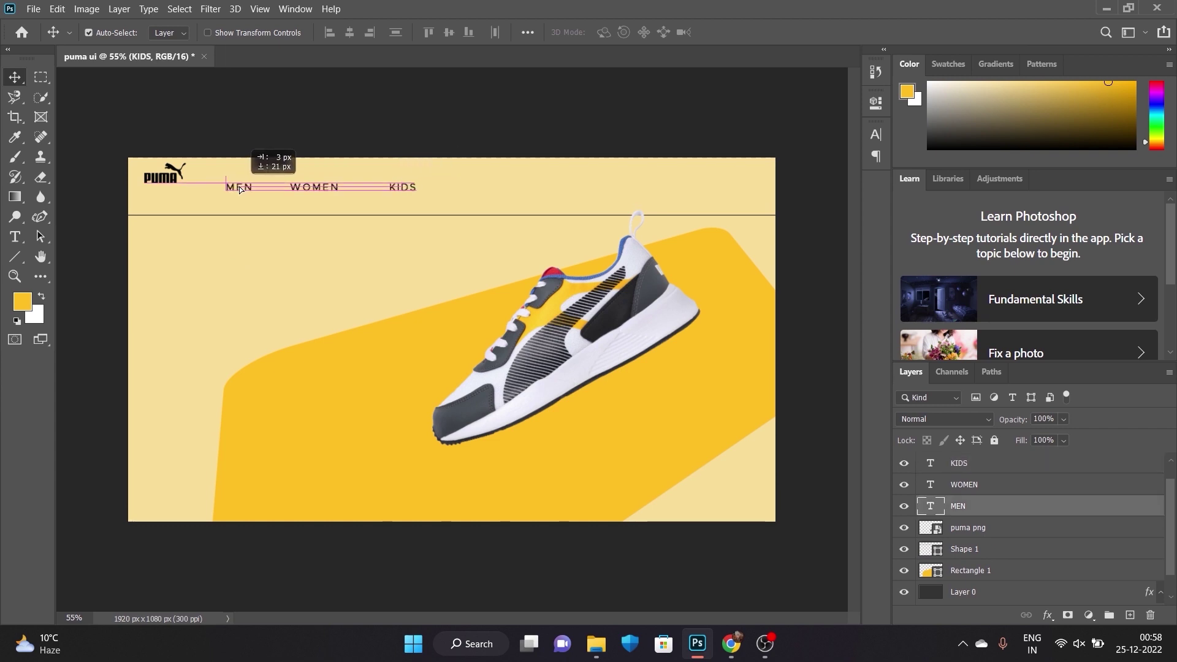
left_click_drag(319, 192, 415, 190)
left_click_drag(323, 189, 332, 189)
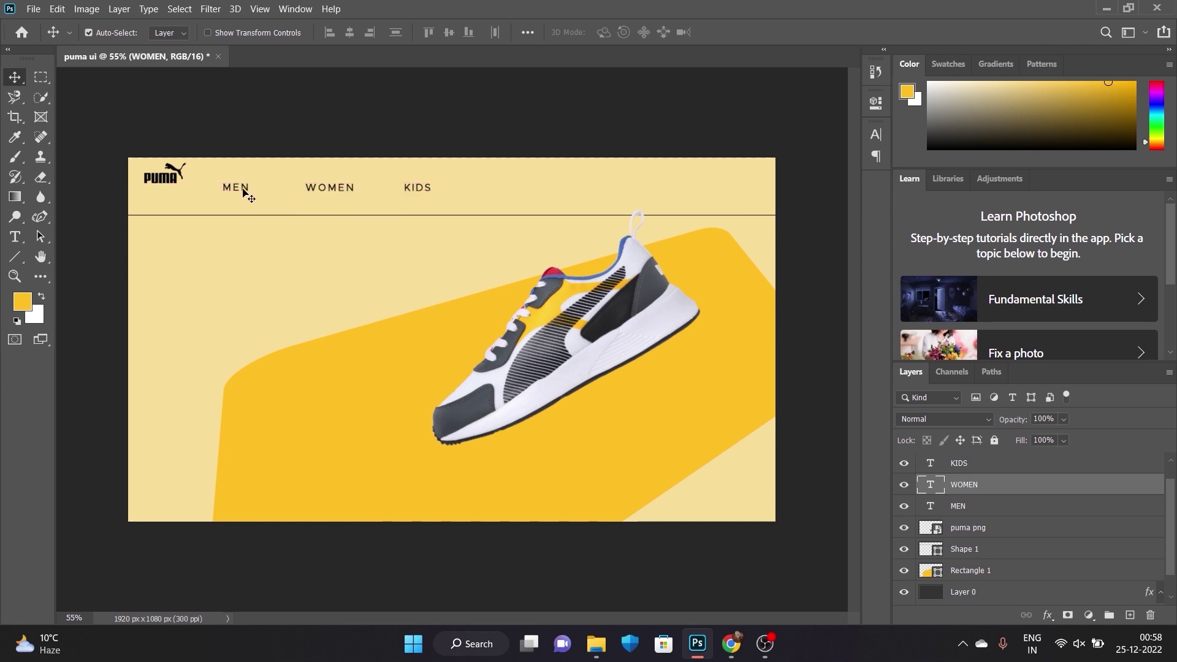
left_click_drag(163, 182, 176, 190)
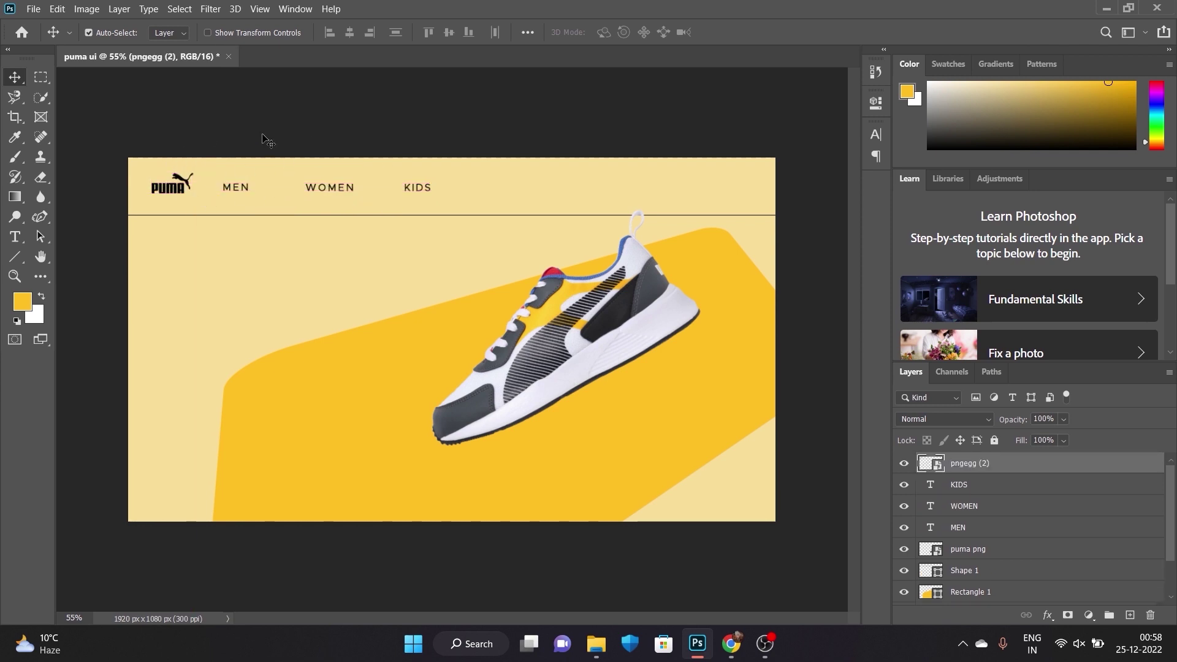
left_click_drag(419, 188, 469, 191)
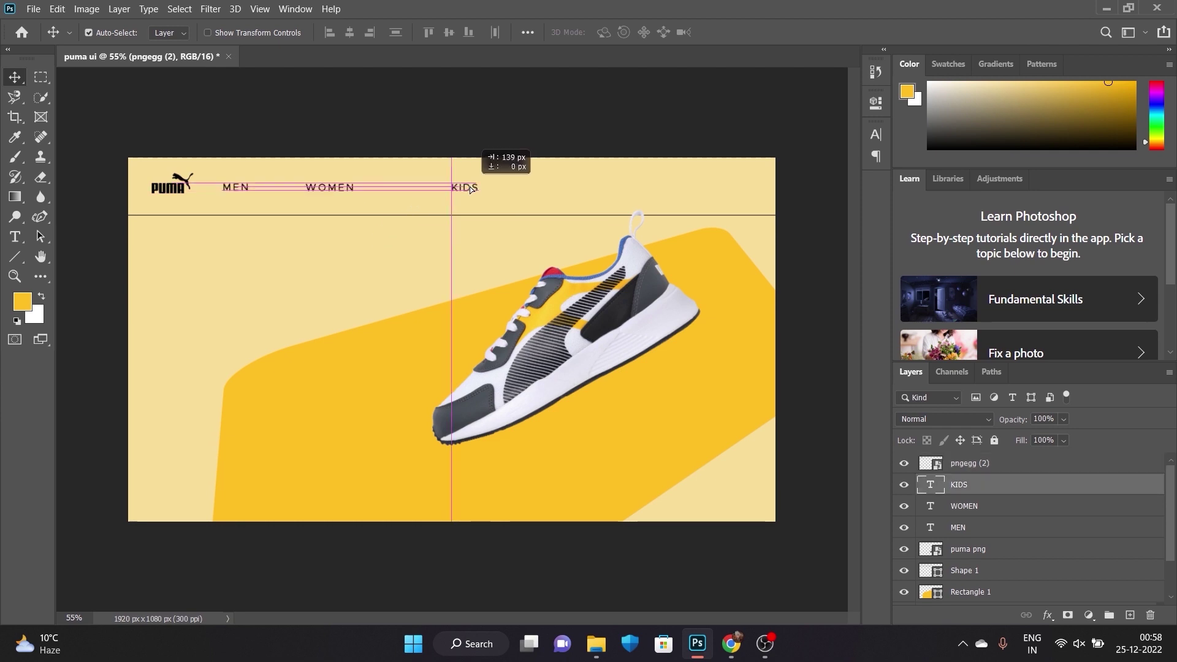
left_click_drag(333, 186, 352, 189)
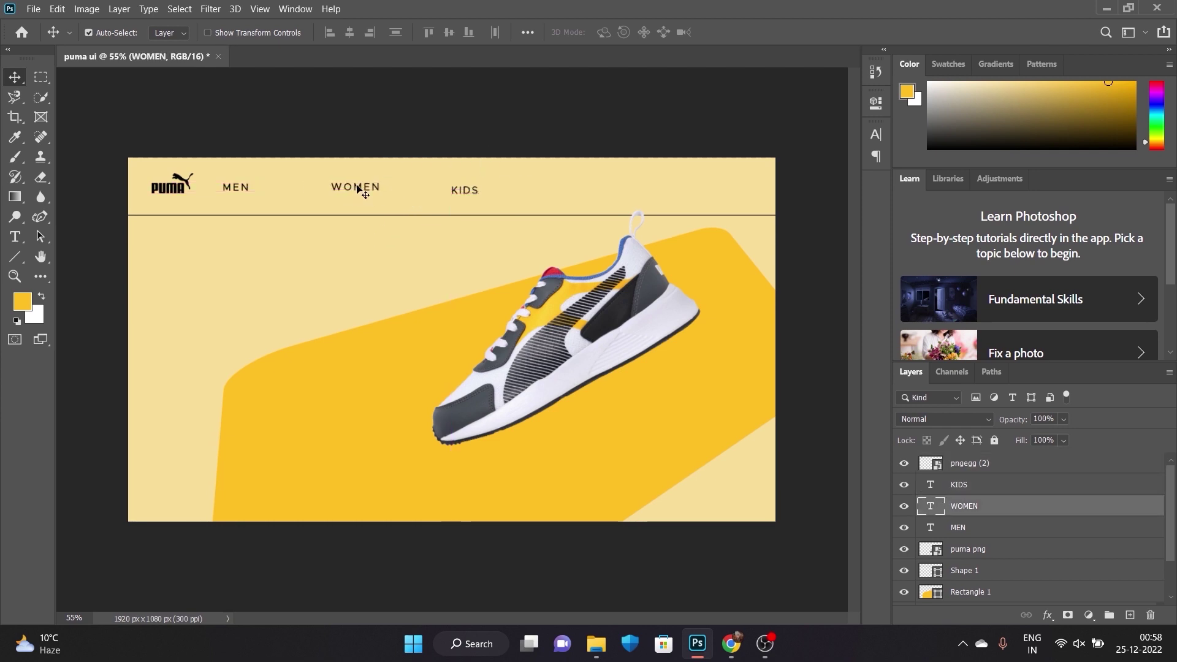
left_click_drag(239, 190, 263, 194)
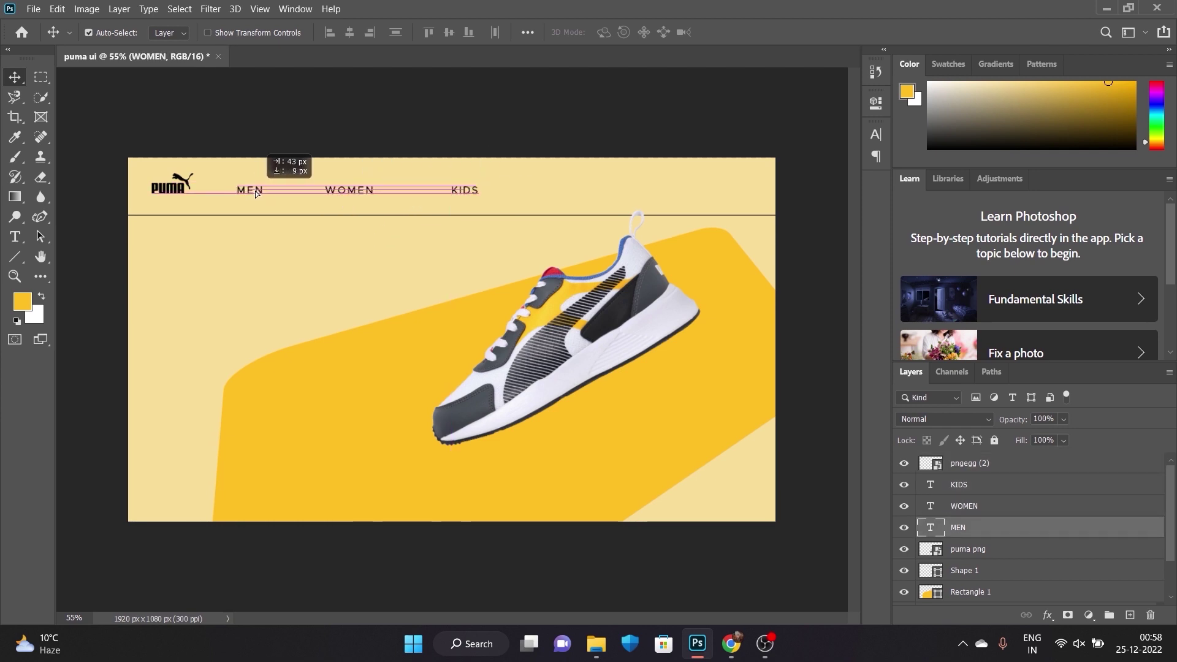
left_click_drag(467, 194, 459, 195)
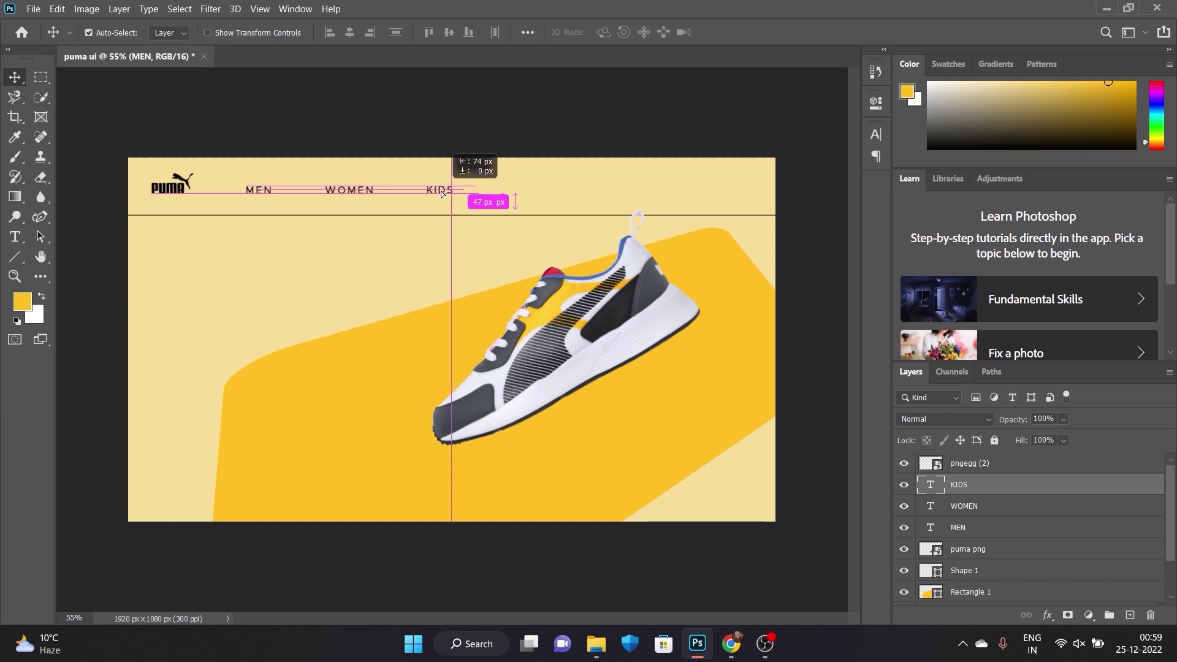
left_click_drag(458, 195, 443, 194)
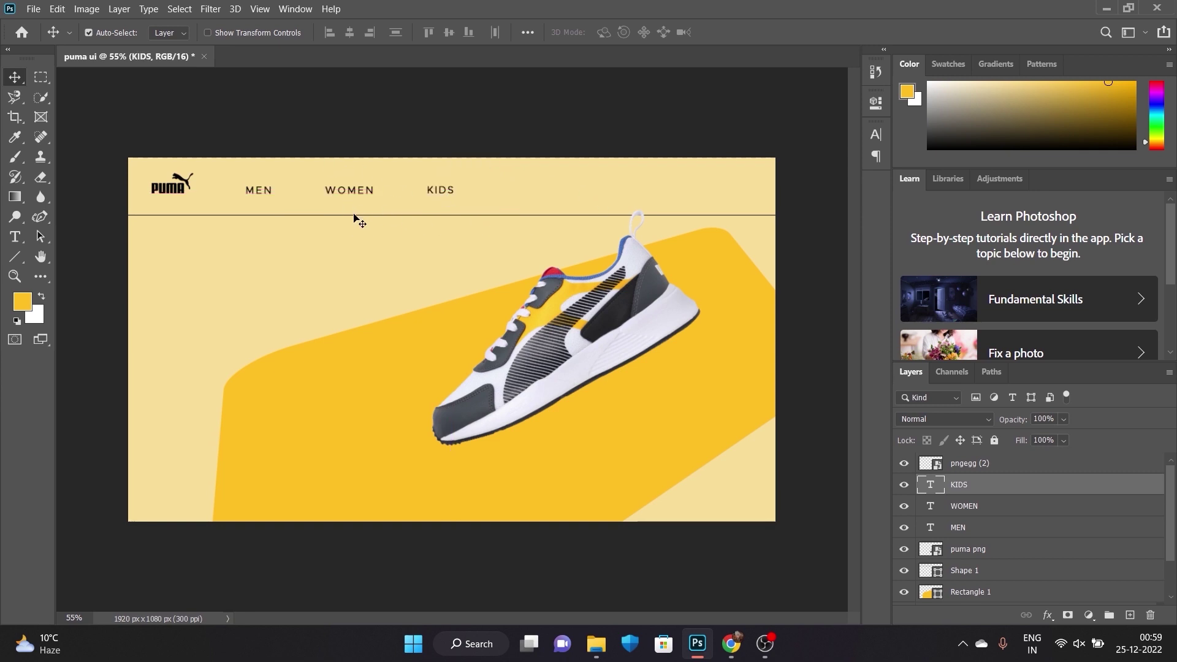
- Raise WOMEN, KIDS and MEN onto one shared baseline, then clear the selection
left_click_drag(354, 216, 355, 218)
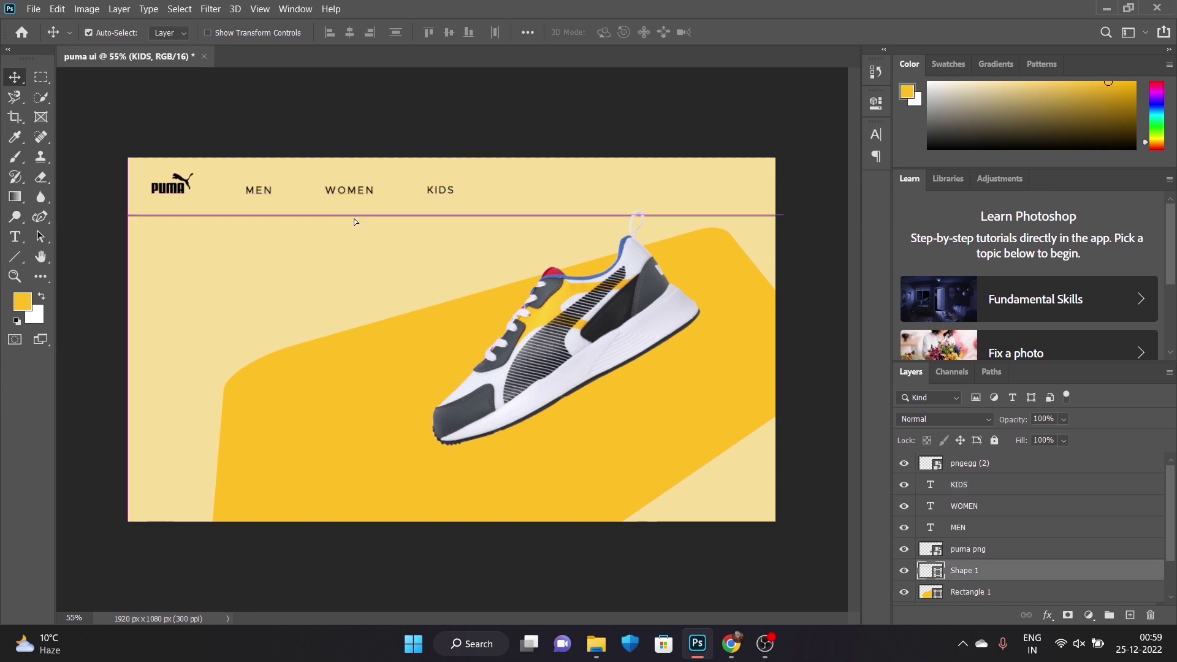
left_click(354, 218)
left_click(356, 192)
left_click_drag(357, 192, 356, 188)
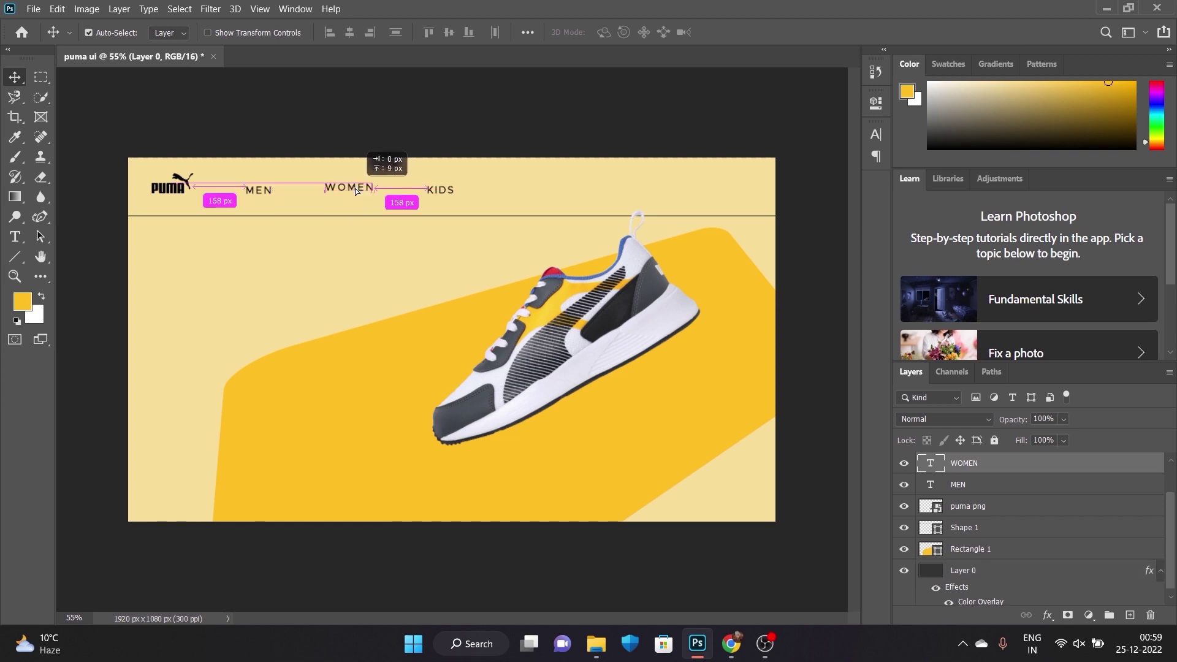
left_click_drag(447, 193, 447, 189)
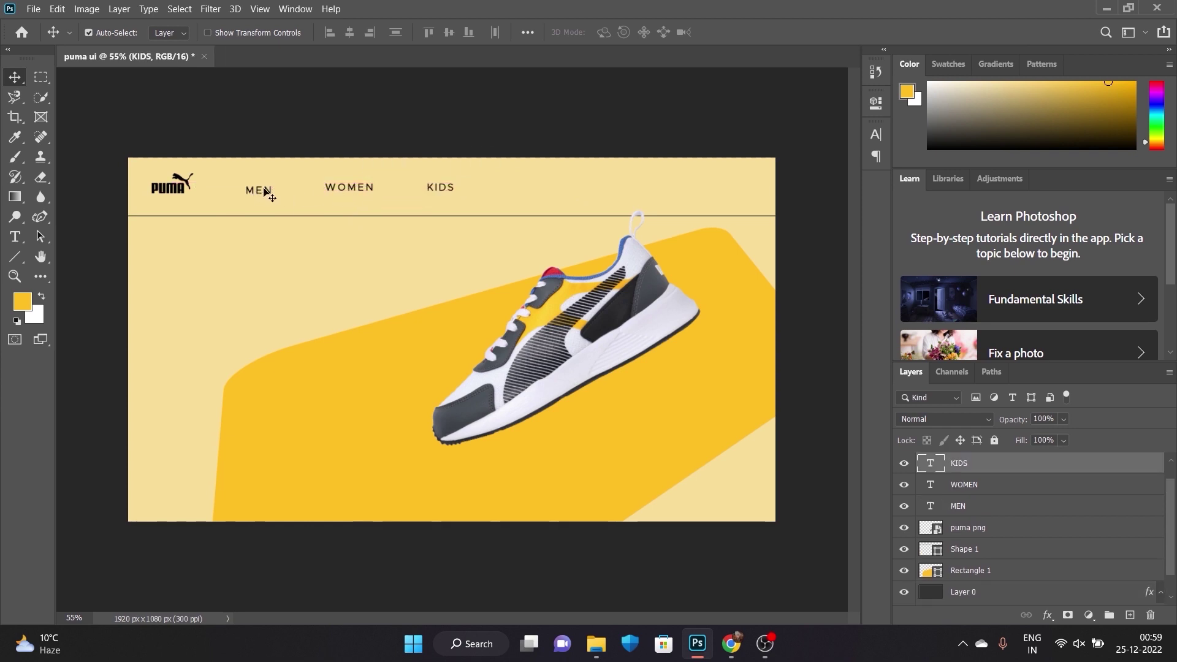
left_click_drag(263, 194, 263, 190)
left_click(323, 136)
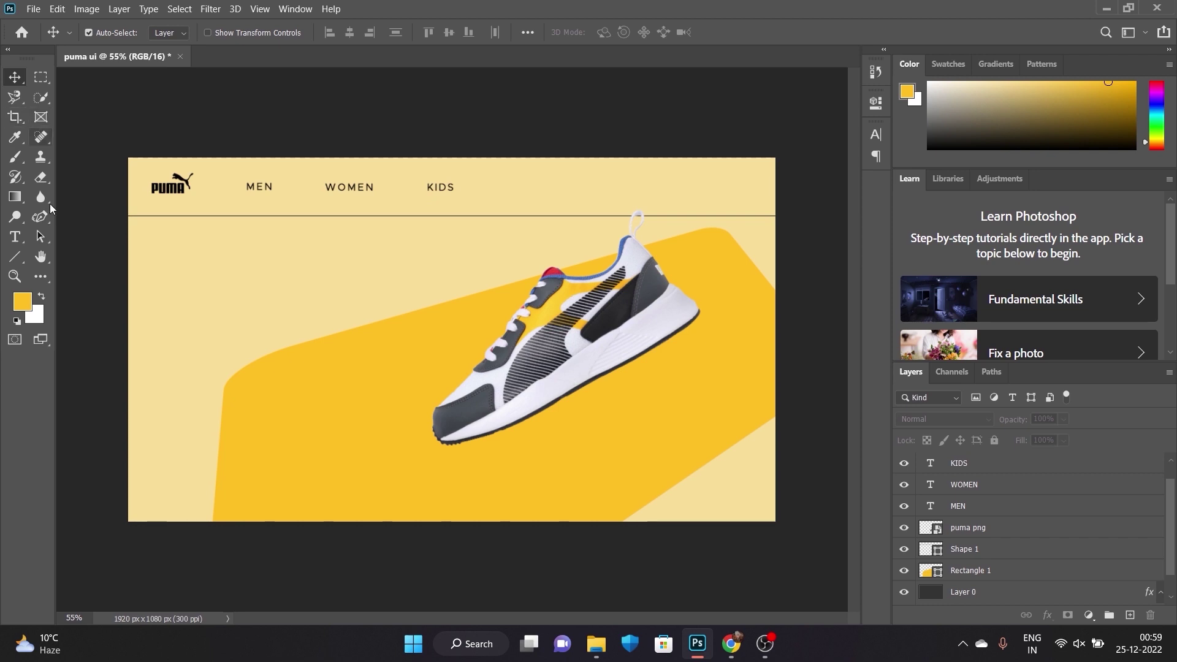
- Nudge the WOMEN label slightly right with Free Transform
left_click(340, 190, "ctrl")
key("ctrl+t")
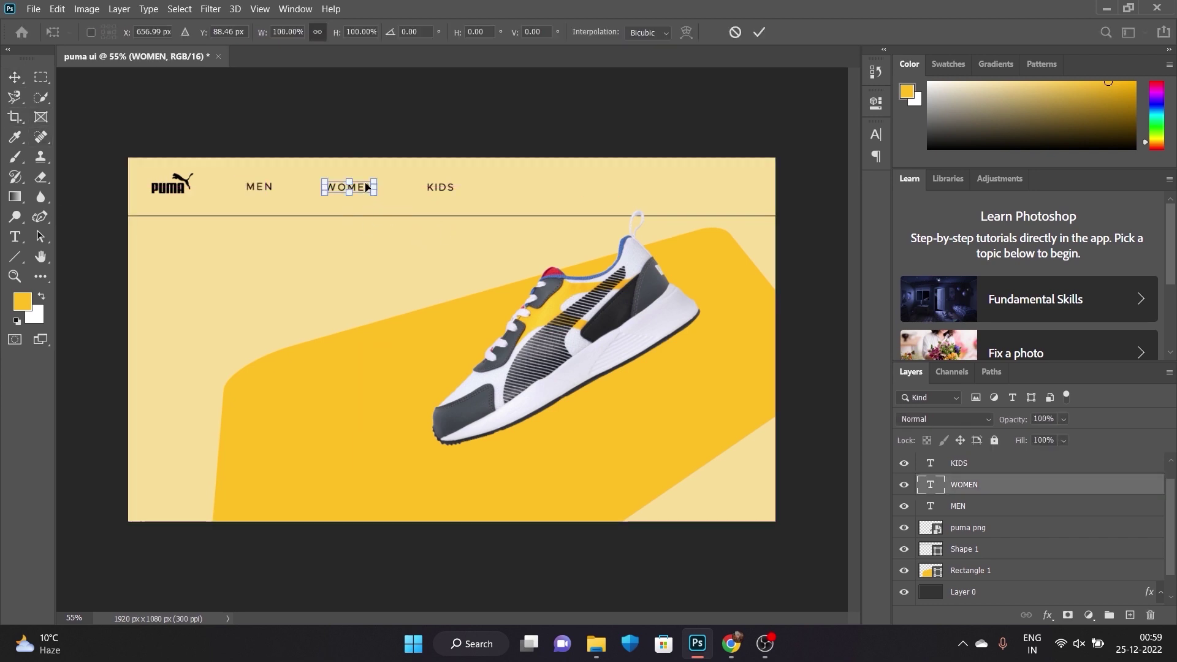
mouse_move(361, 189)
left_mouse_down()
mouse_move(512, 199)
mouse_move(366, 188)
left_mouse_up()
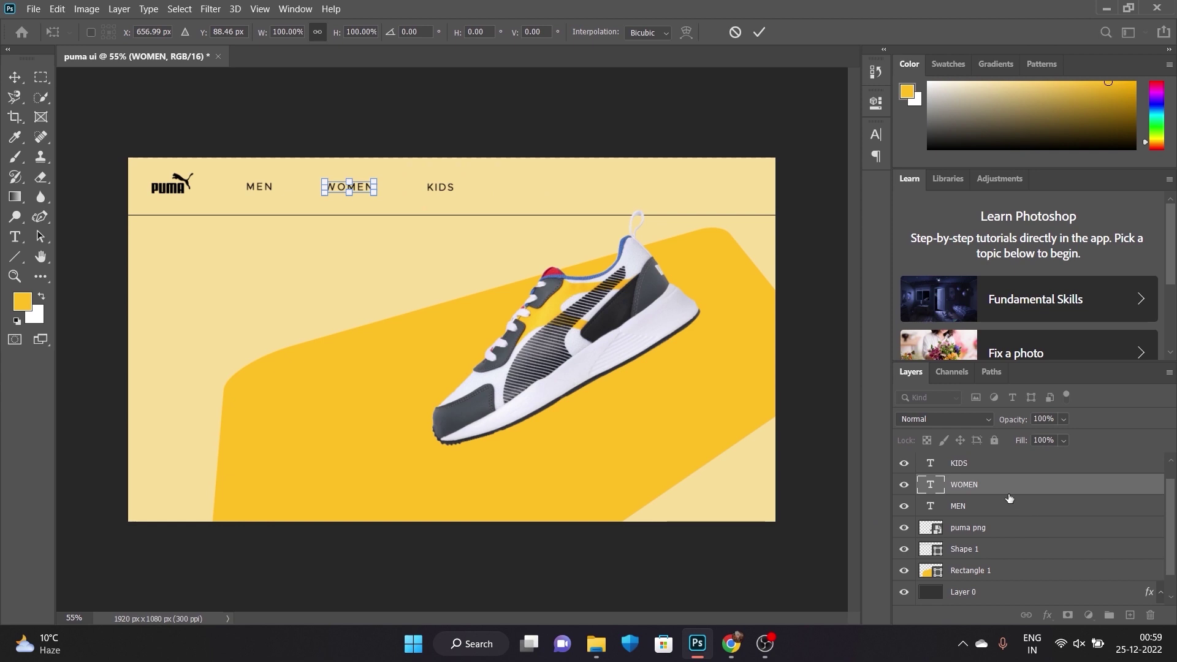
key("Return")
- Duplicate WOMEN to the nav bar's right end, retyped as Signup at 6 pt
key("ctrl+j")
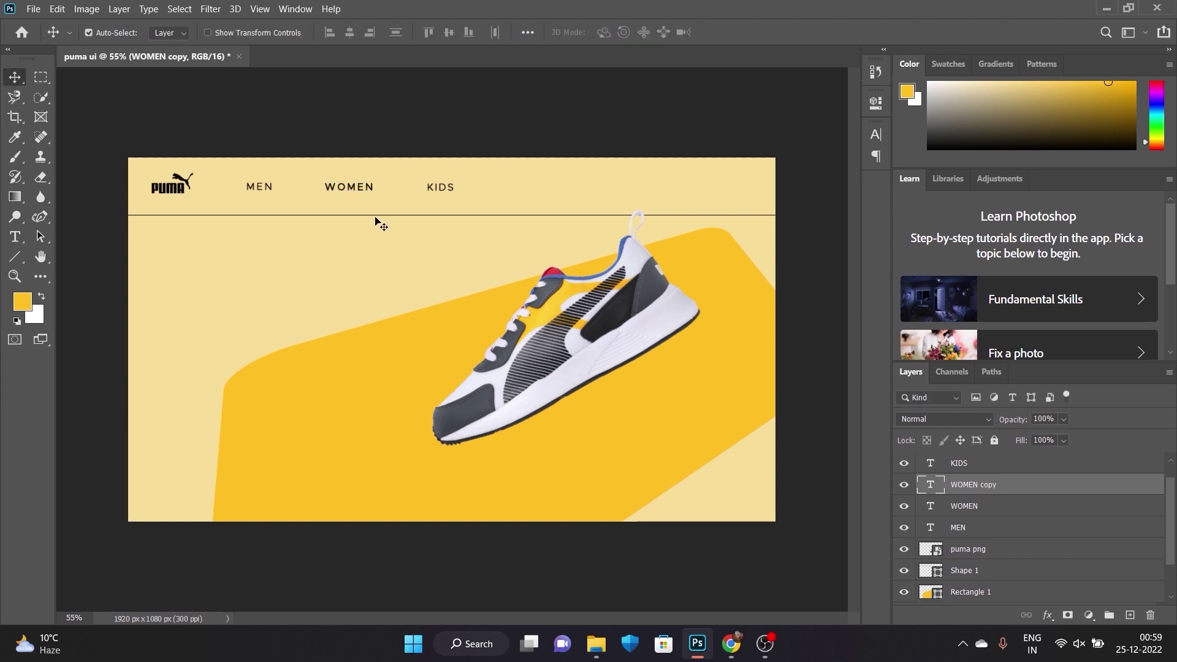
left_click_drag(369, 192, 706, 192)
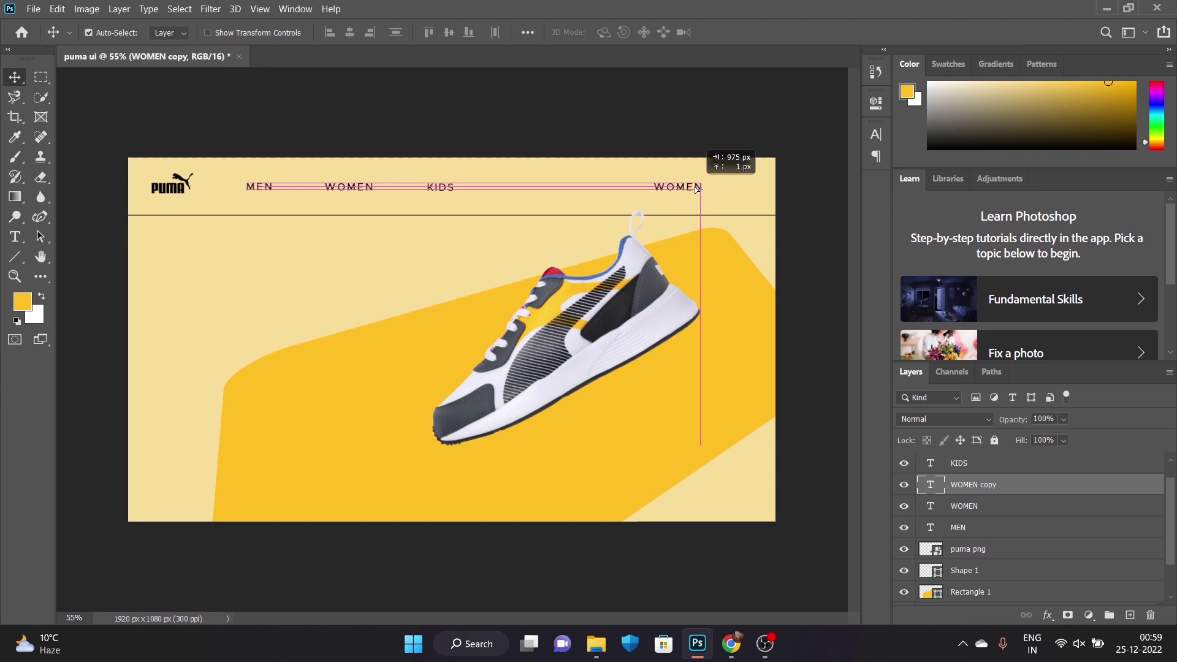
double_click(705, 188)
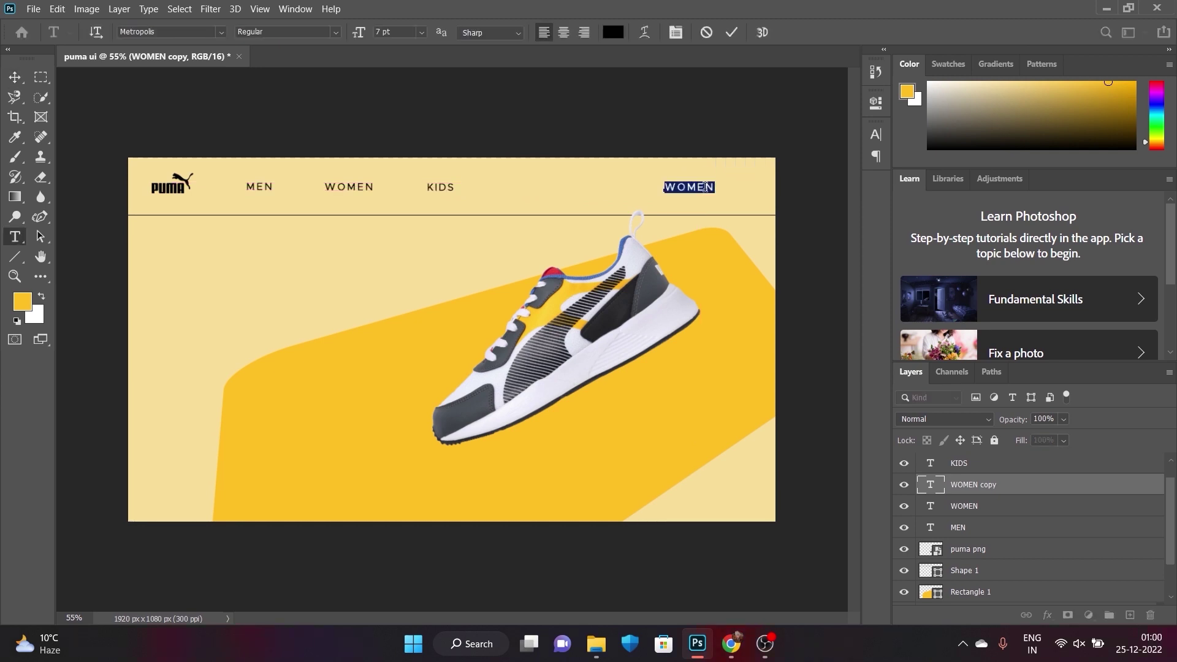
type("Signup")
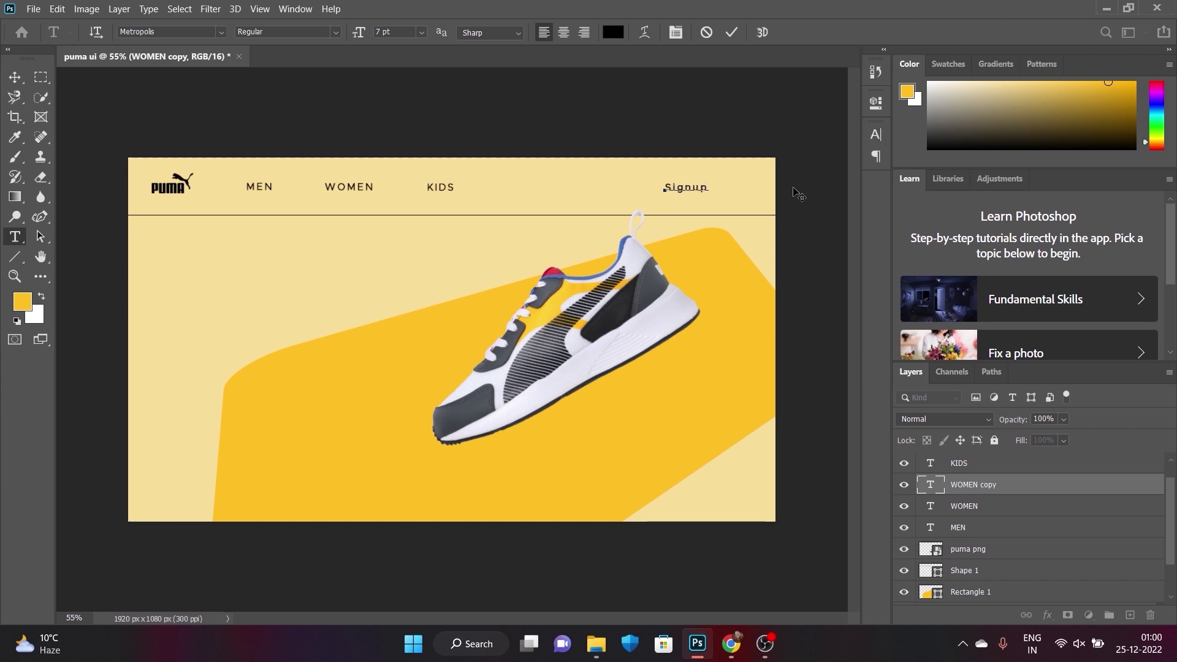
key("ctrl+a")
left_click(877, 135)
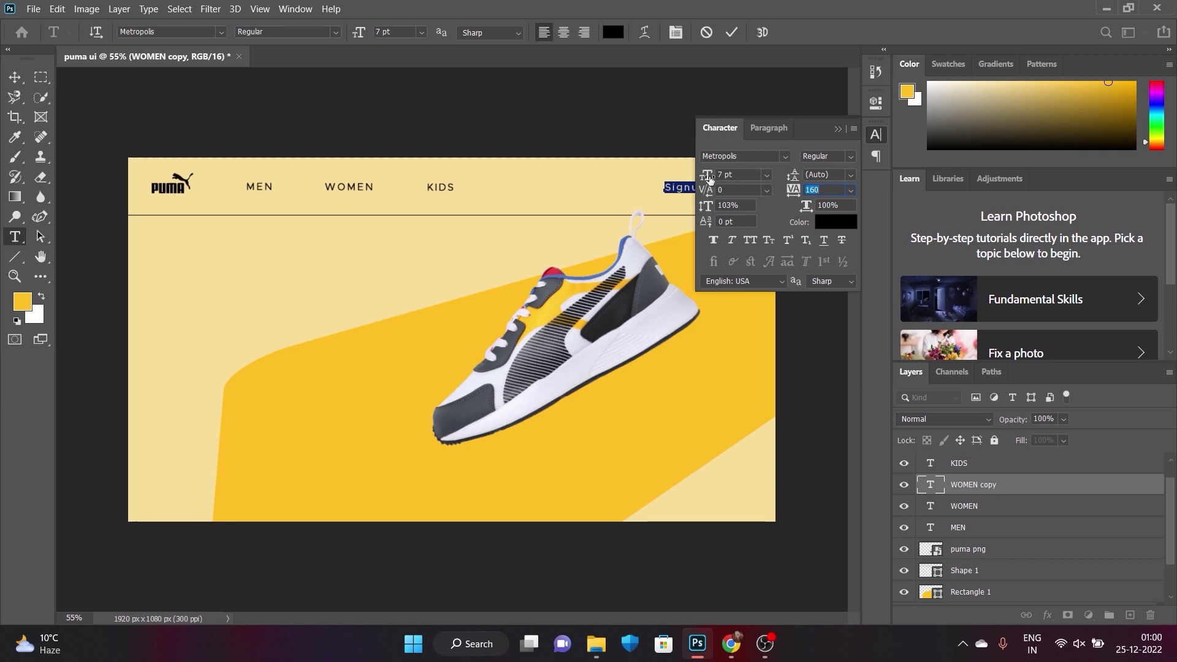
left_click_drag(709, 177, 707, 178)
left_click(837, 128)
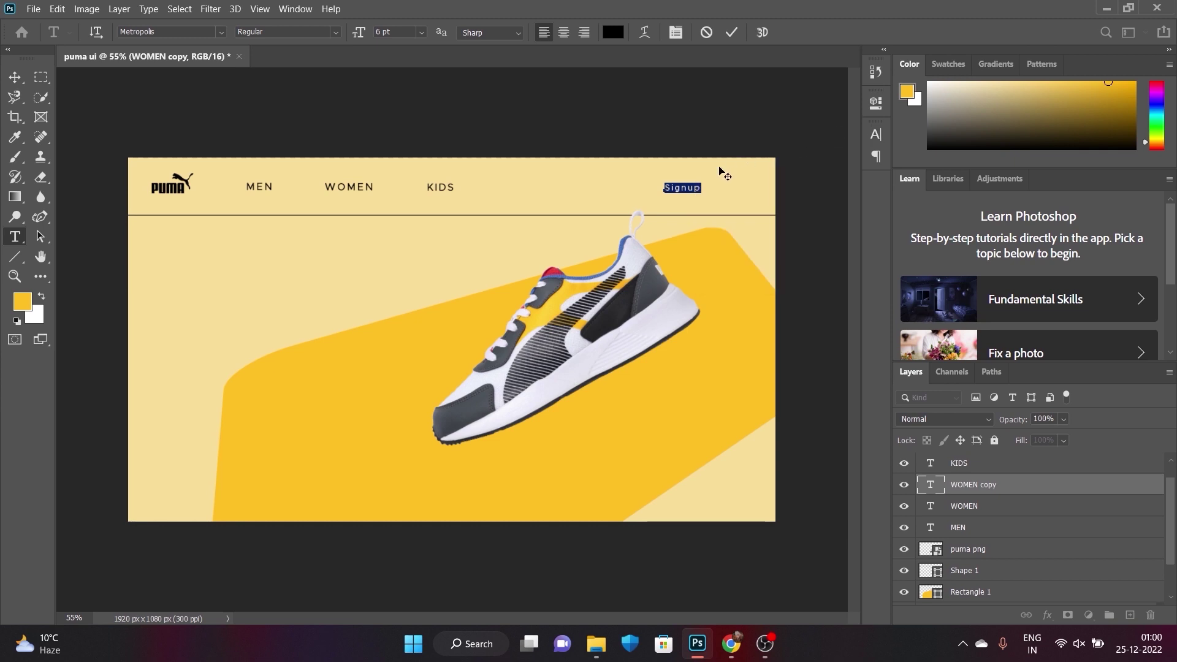
left_click(14, 77)
left_click_drag(688, 189, 713, 190)
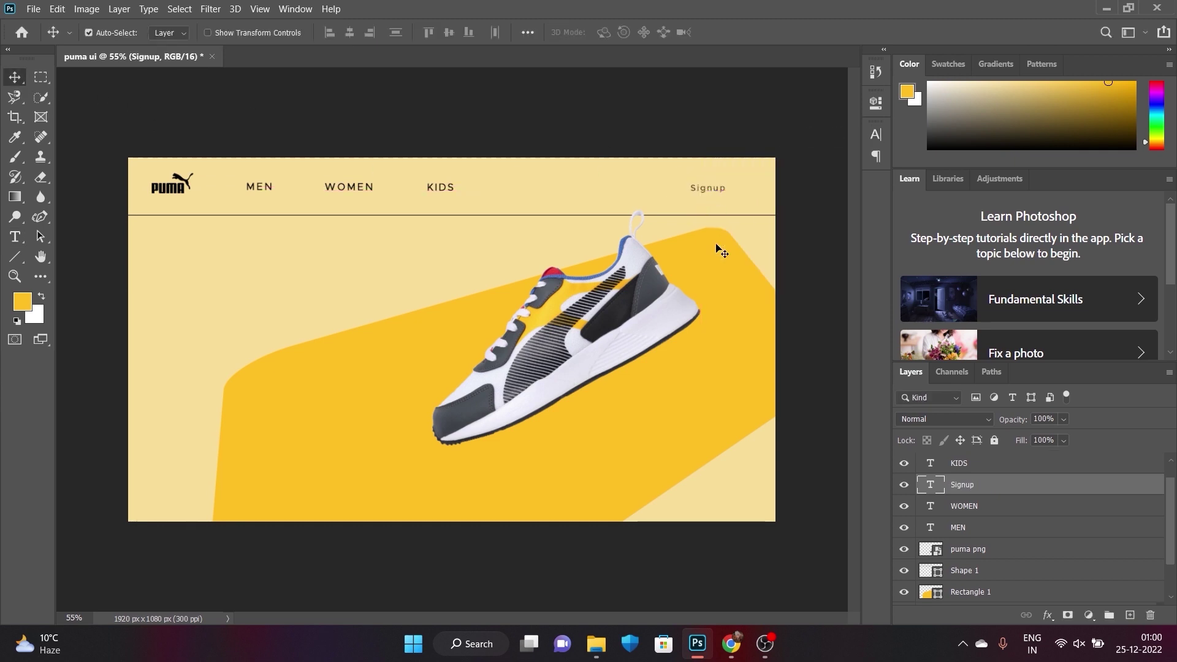
key("alt+Tab")
- Place the bag PNG scaled down just left of Signup, then drag in the magnifier image
mouse_move(352, 205)
left_mouse_down()
mouse_move(339, 241)
mouse_move(631, 187)
left_mouse_up()
mouse_move(635, 515)
left_mouse_down()
mouse_move(330, 243)
mouse_move(300, 183)
mouse_move(674, 194)
left_mouse_up()
scroll(662, 183, "up", 3)
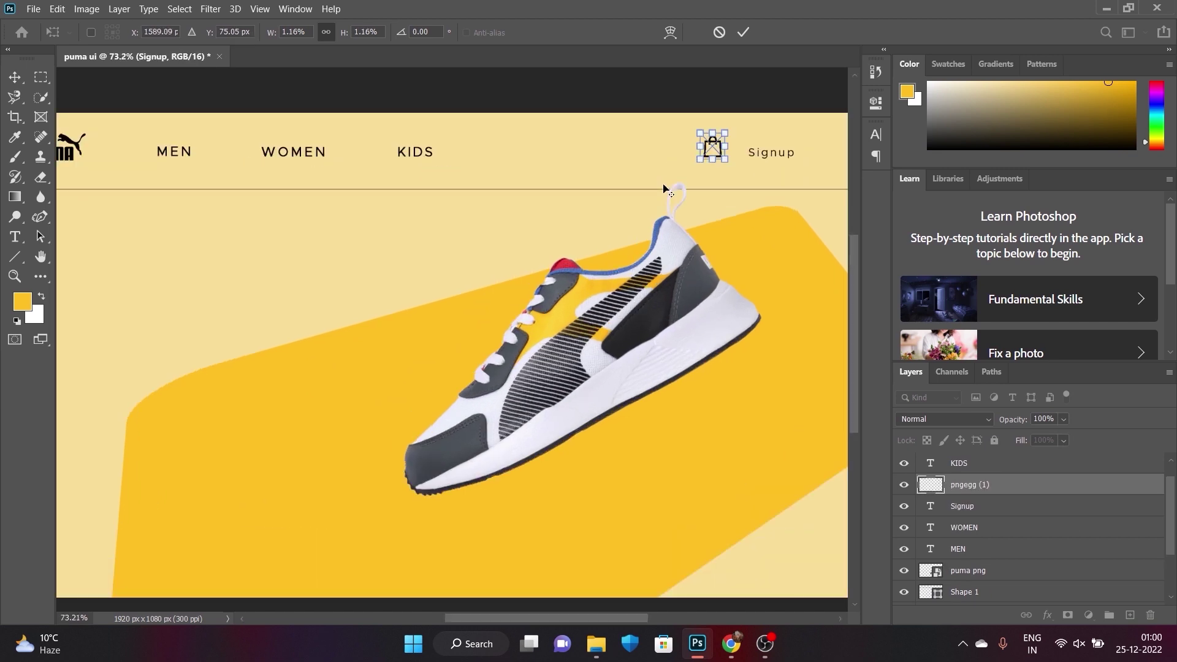
left_click_drag(721, 152, 721, 160)
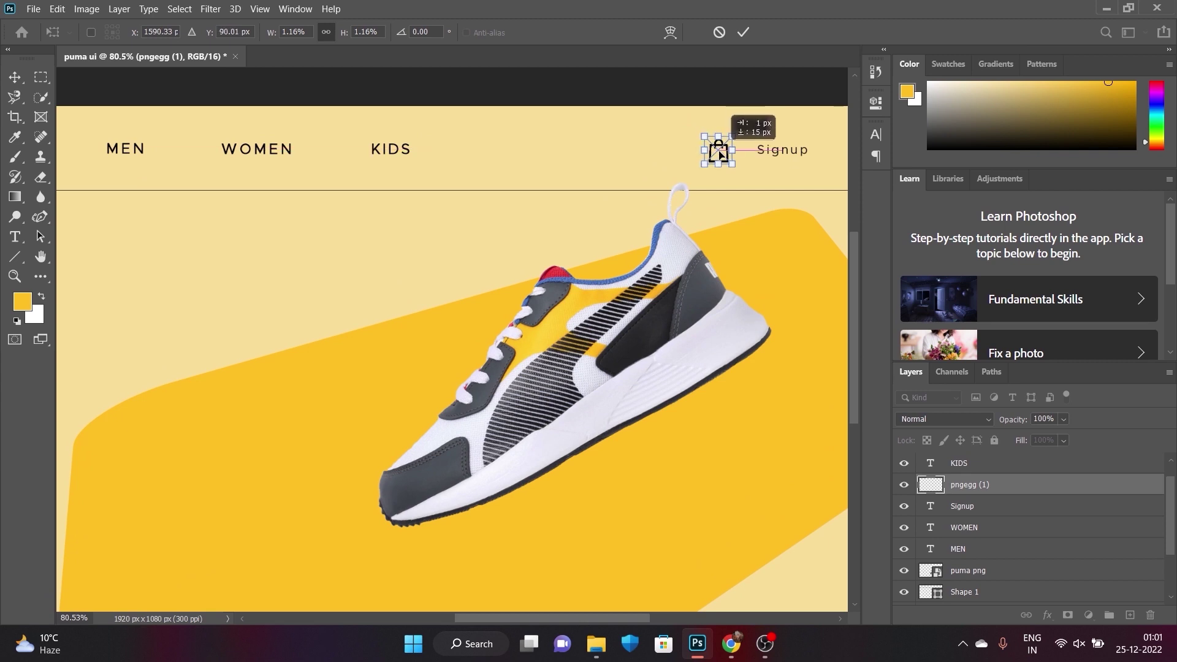
left_click_drag(721, 154, 726, 147)
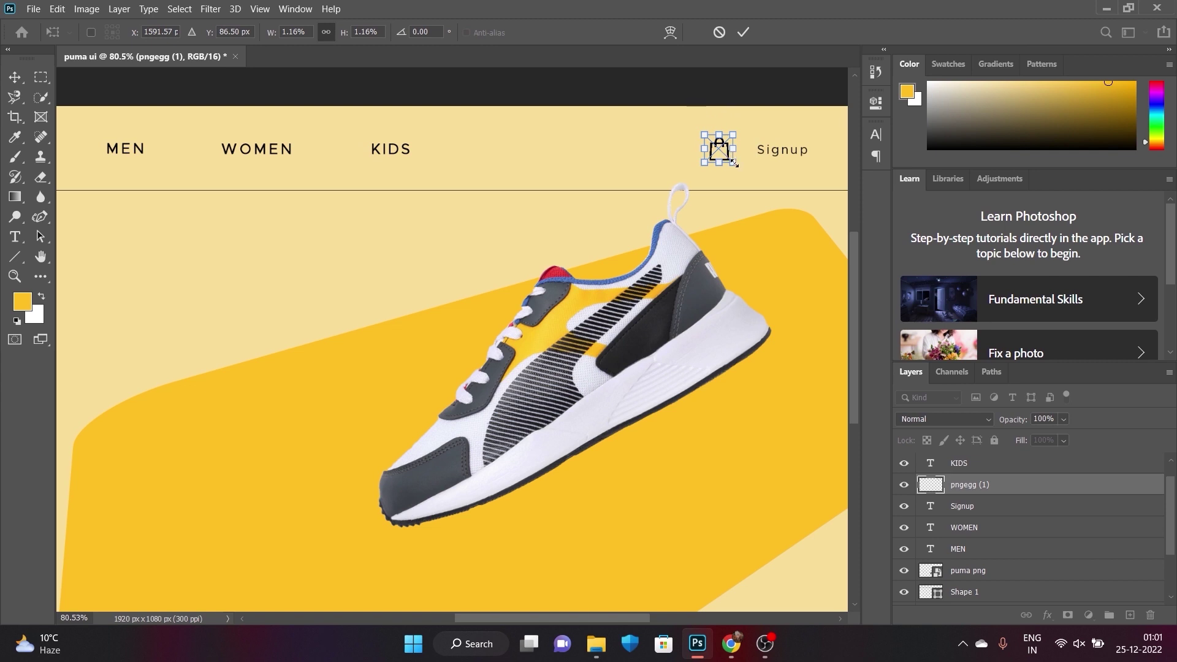
mouse_move(735, 164)
left_mouse_down()
mouse_move(689, 124)
mouse_move(708, 108)
left_mouse_up()
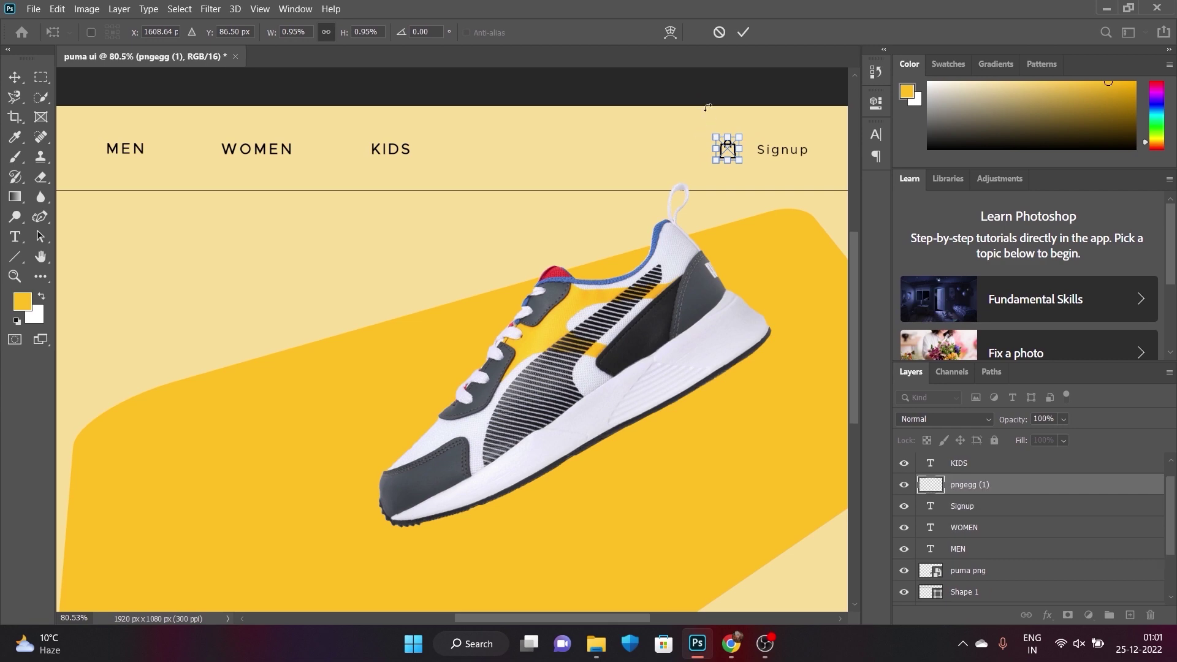
left_click(19, 77)
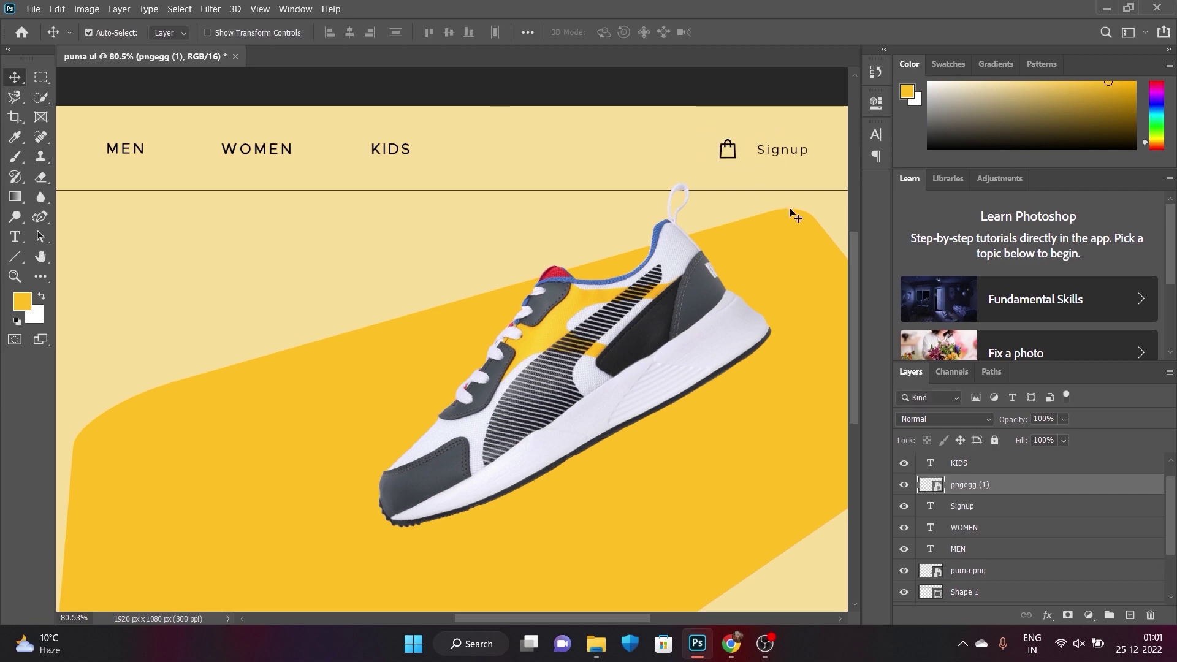
key("alt+Tab")
mouse_move(600, 203)
left_mouse_down()
mouse_move(555, 286)
mouse_move(659, 180)
left_mouse_up()
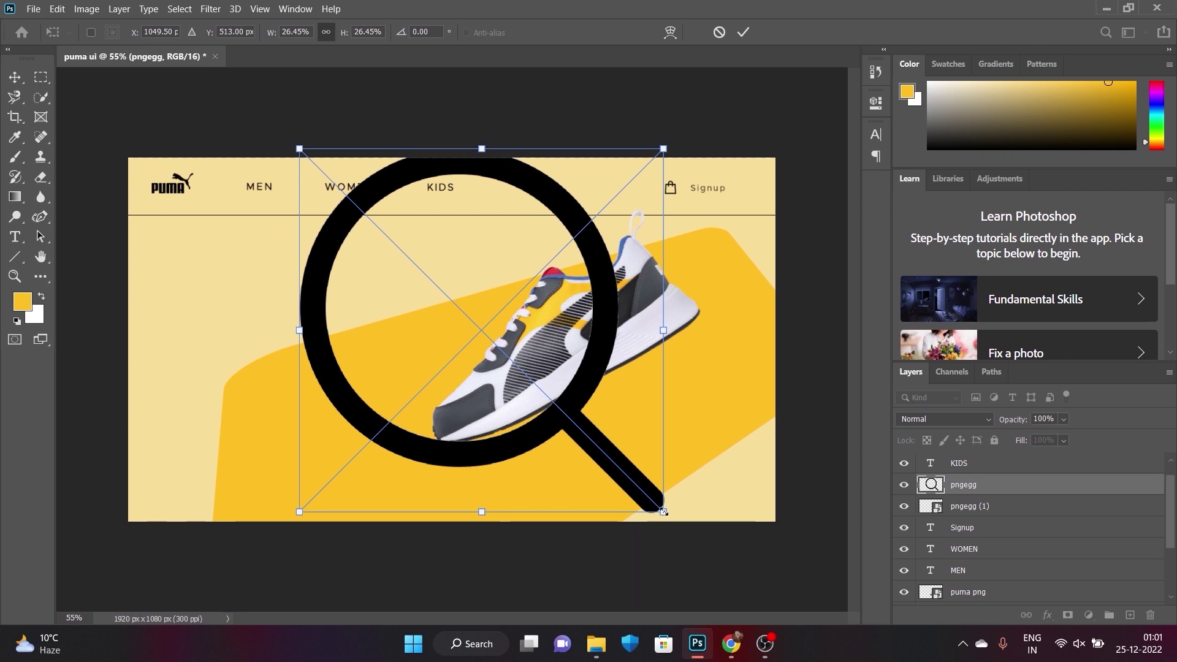
- Shrink the magnifier icon, nudge it right beside the bag icon, and commit the transform
mouse_move(663, 511)
left_mouse_down()
mouse_move(332, 181)
mouse_move(674, 195)
mouse_move(635, 187)
left_mouse_up()
scroll(662, 209, "up", 3)
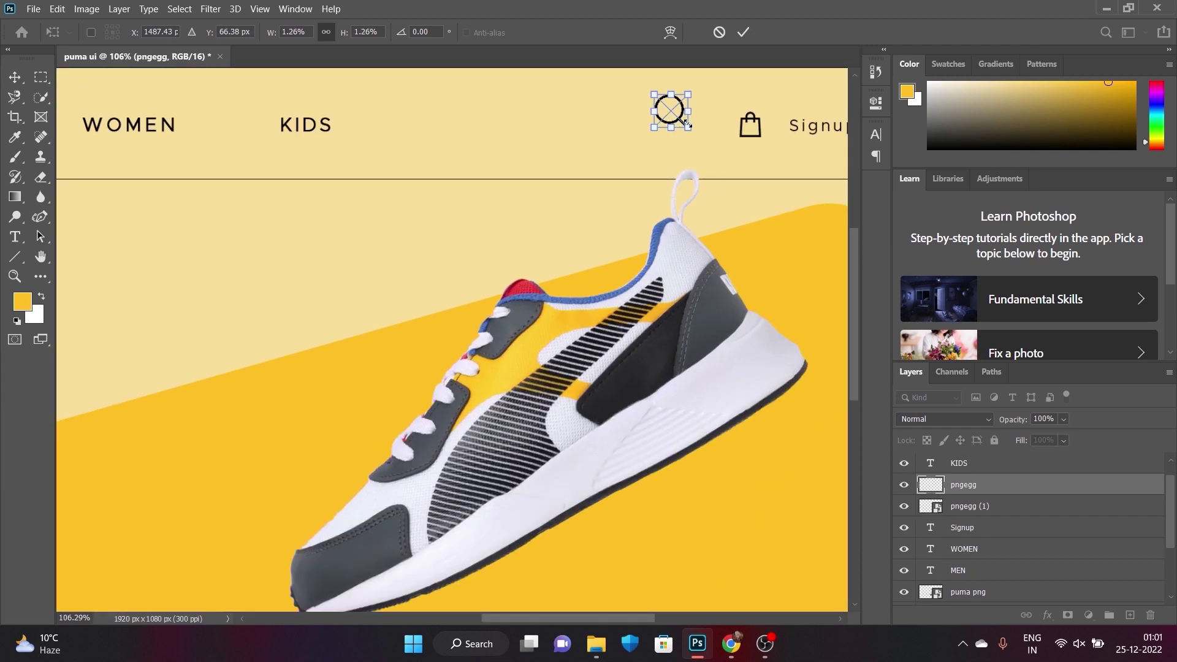
left_click_drag(670, 110, 702, 135)
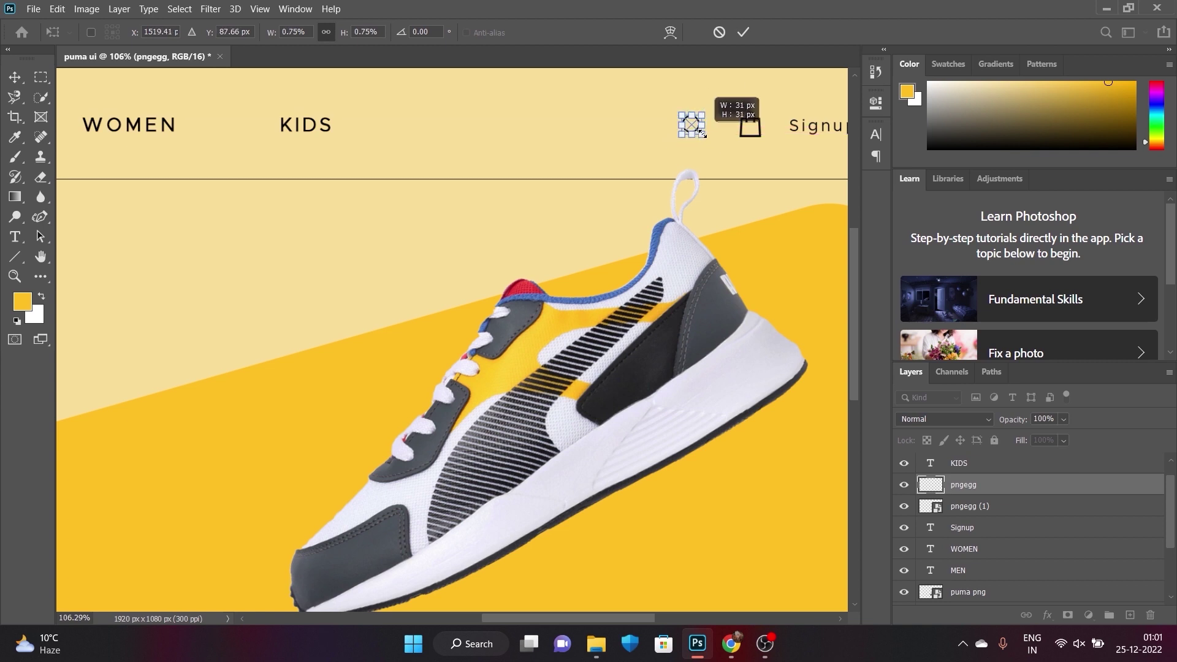
scroll(691, 124, "up", 1)
scroll(692, 124, "up", 2)
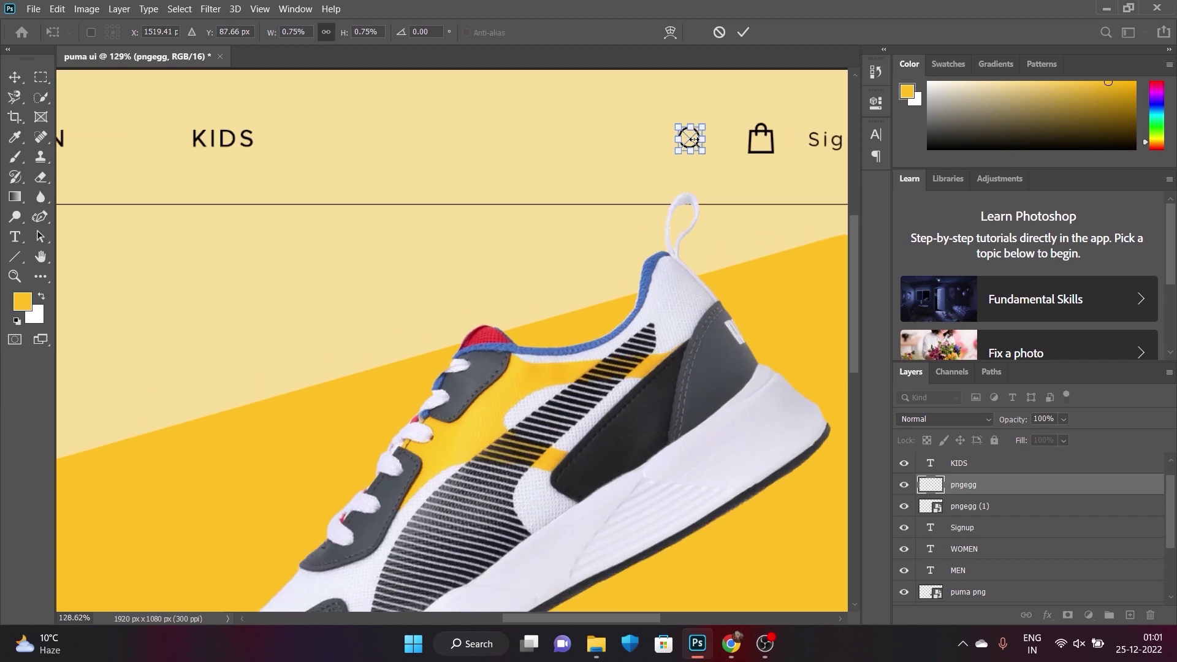
left_click_drag(691, 143, 693, 144)
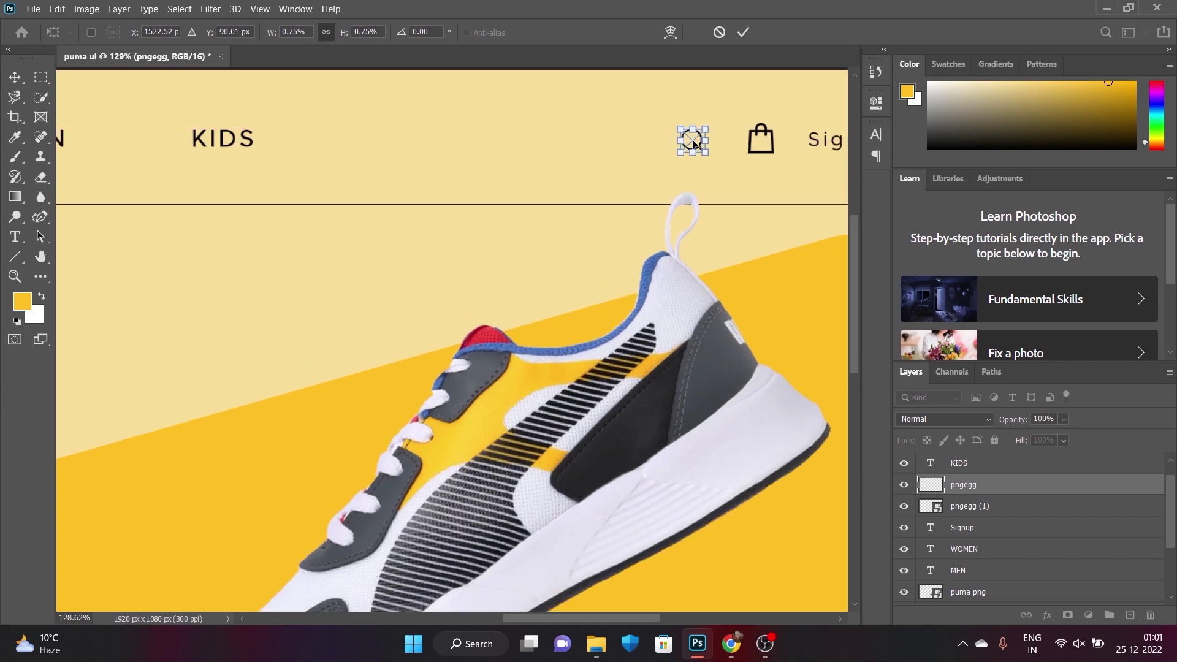
scroll(694, 147, "down", 4)
scroll(687, 160, "up", 4)
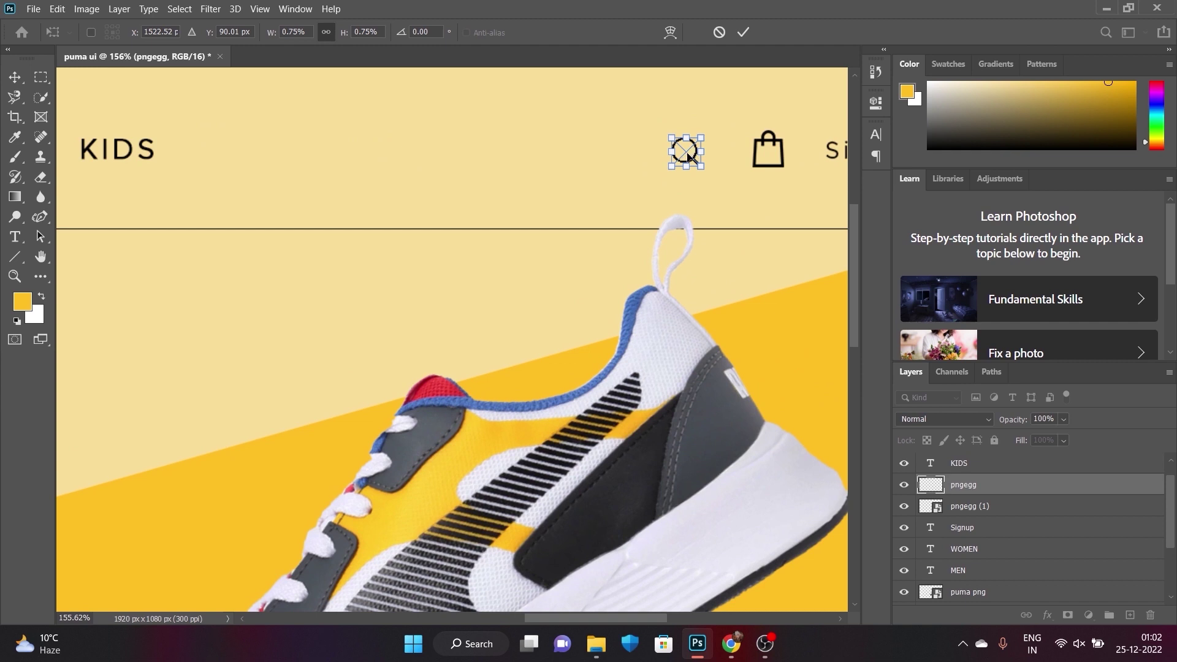
left_click_drag(687, 157, 696, 158)
scroll(695, 155, "down", 2)
scroll(695, 154, "down", 1)
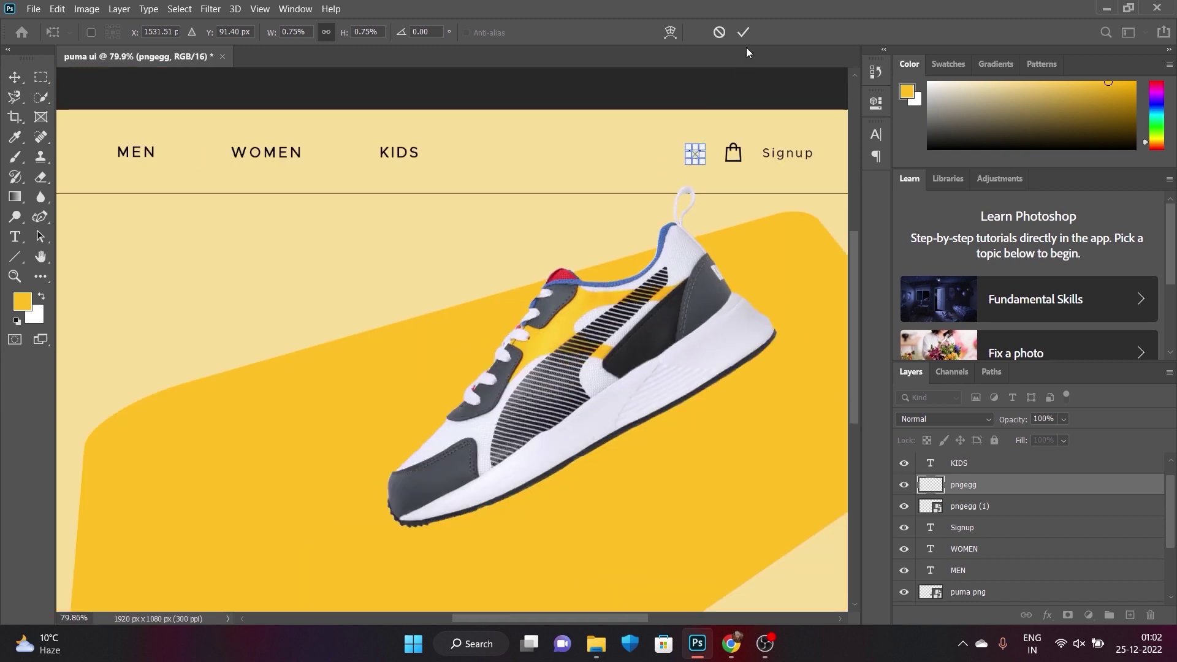
left_click(743, 32)
scroll(720, 187, "down", 2)
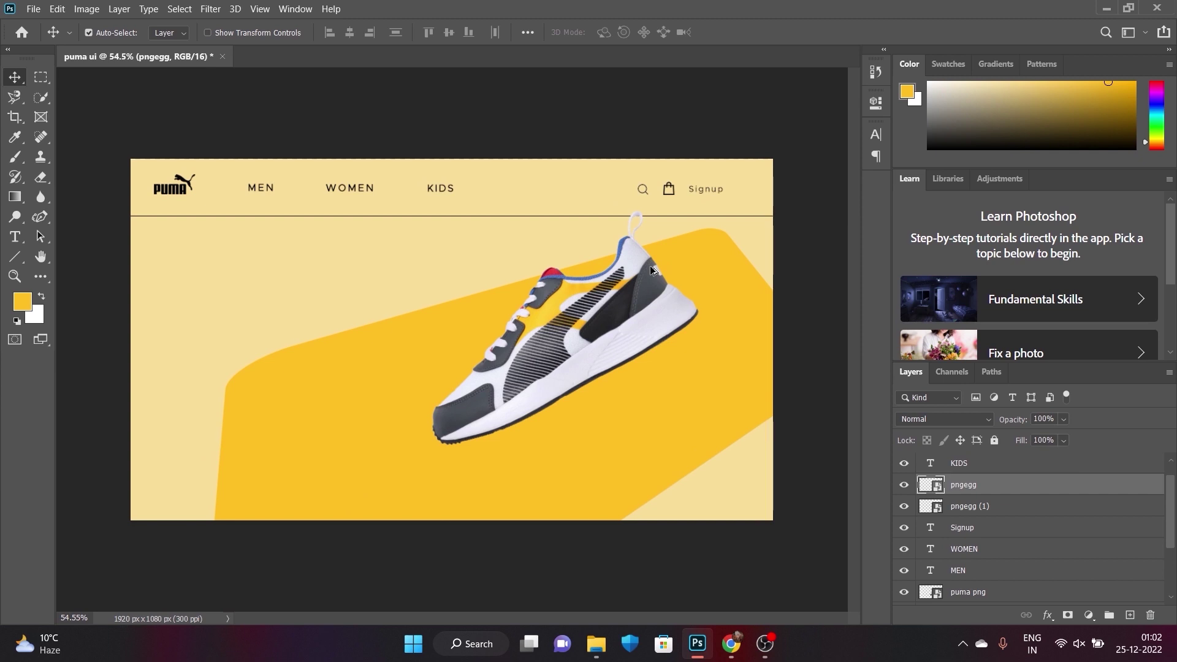
scroll(650, 266, "up", 1)
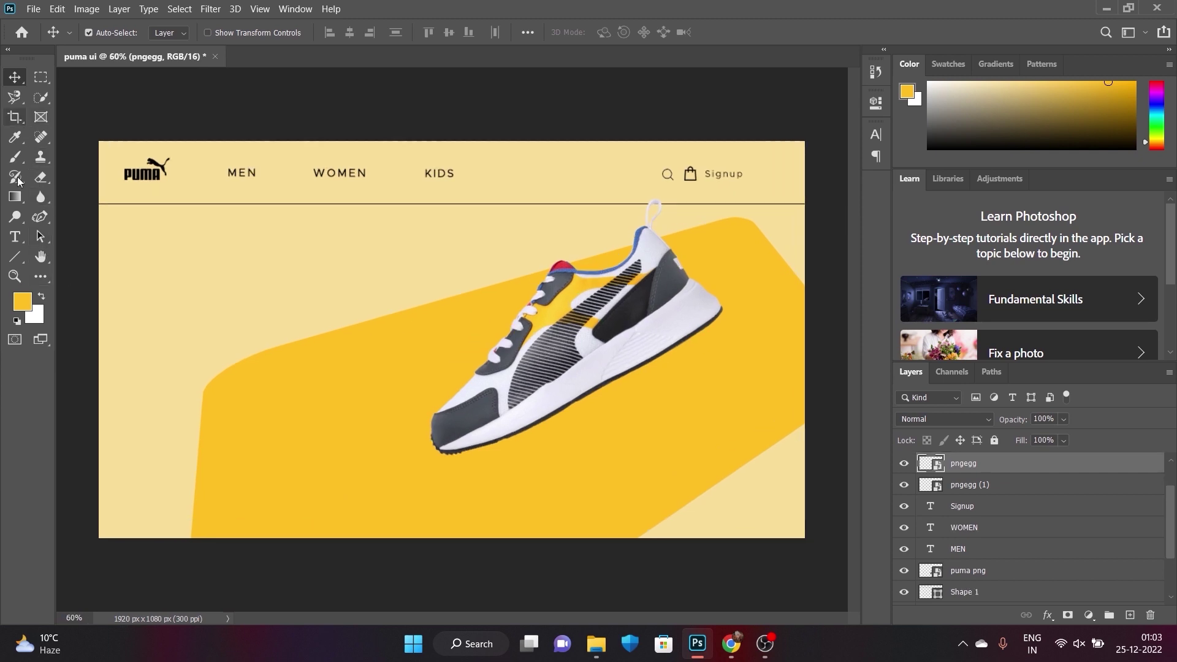
- Start a text box left of the shoe and clear its placeholder text
key("t")
left_click(175, 273)
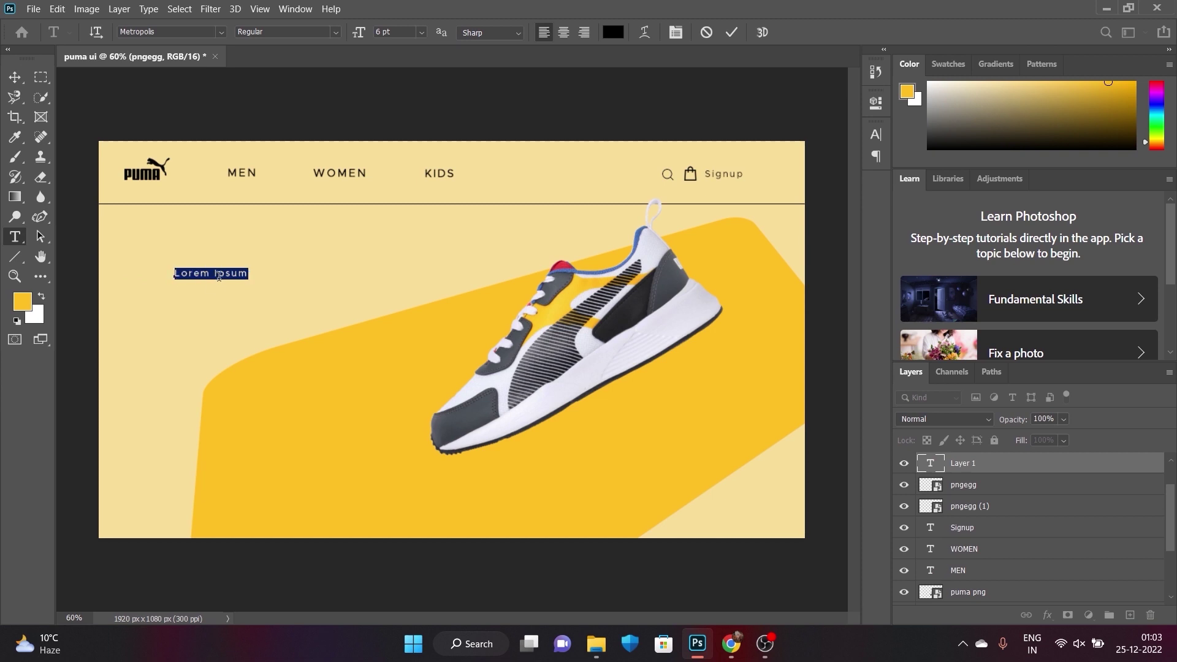
key("BackSpace")
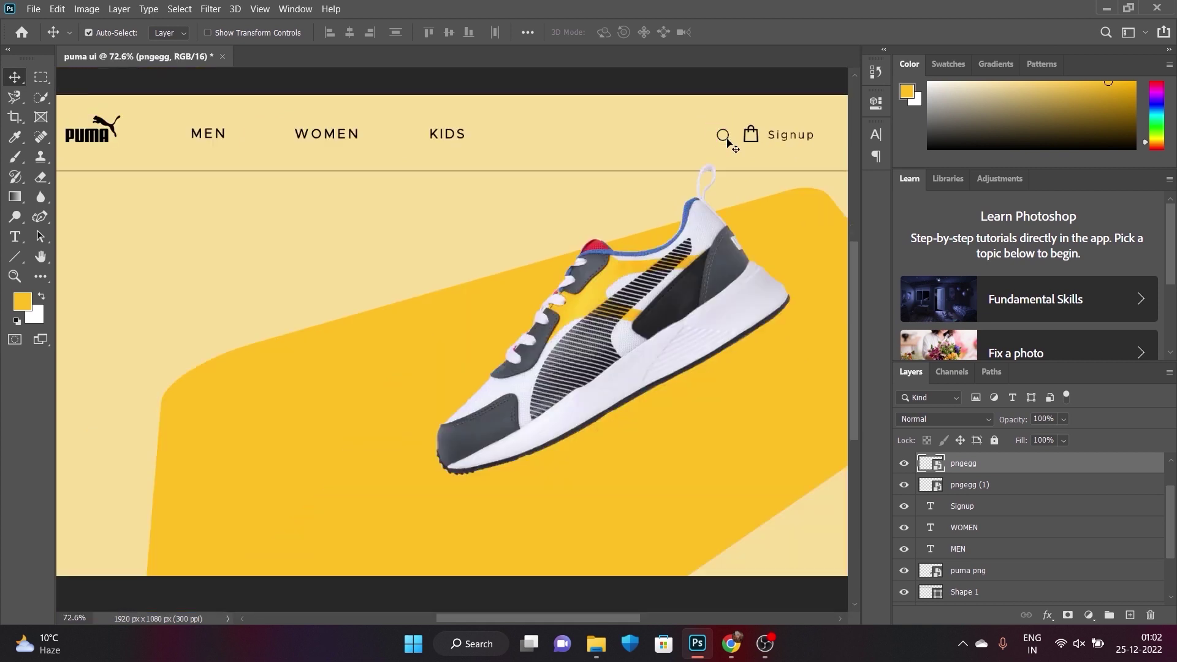
scroll(730, 144, "down", 1)
scroll(488, 274, "down", 1)
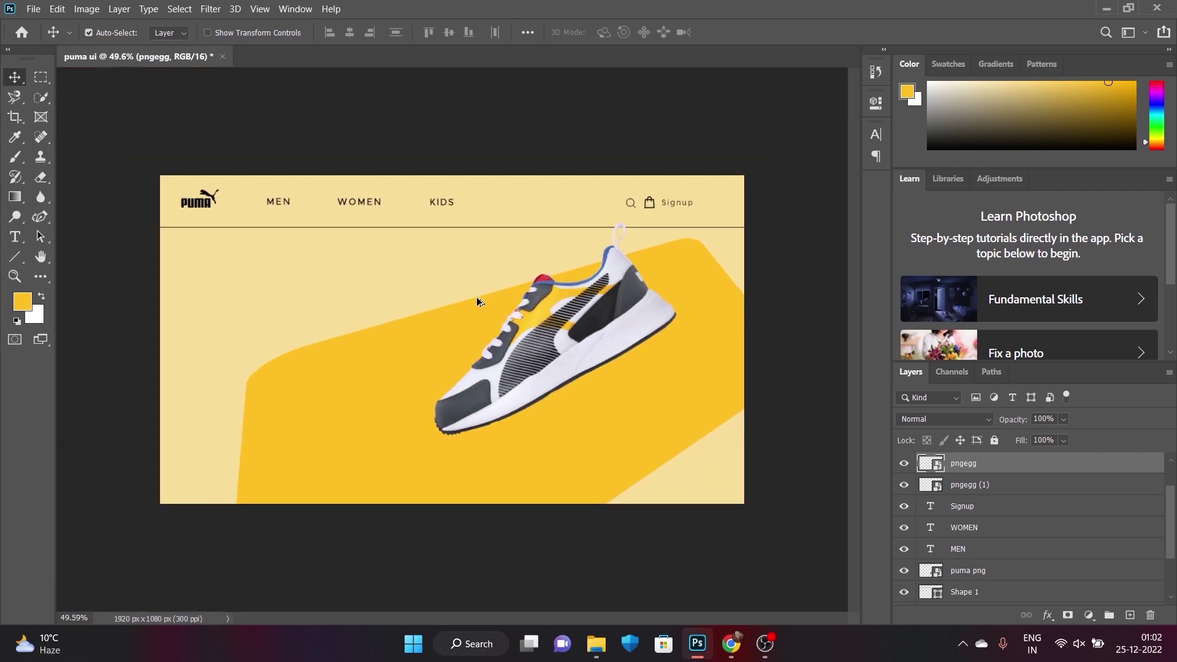
scroll(477, 297, "down", 1)
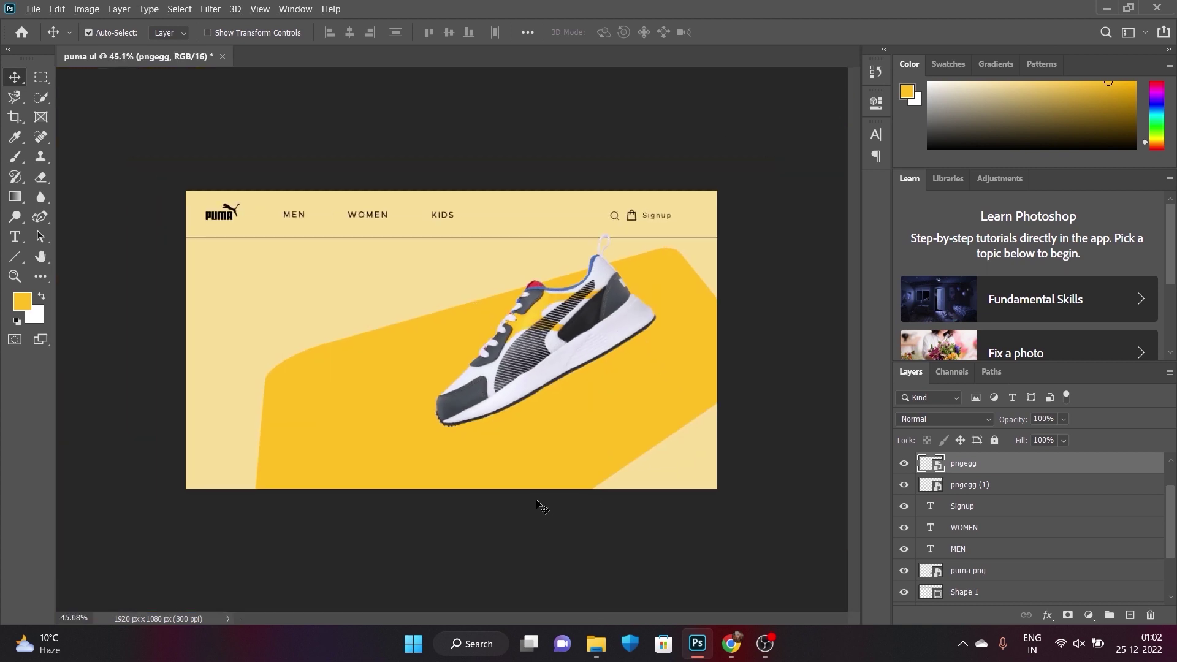
scroll(510, 412, "up", 3)
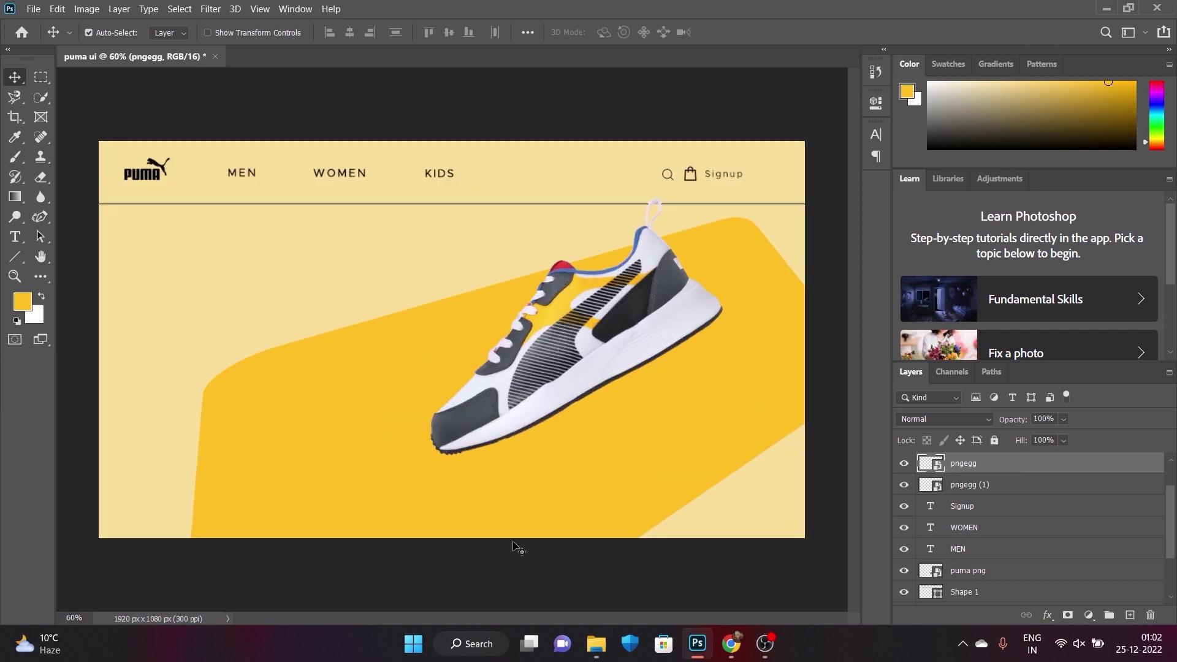
- Type PUNA in a new text box and set it to Metropolis Regular
key("t")
left_click(175, 275)
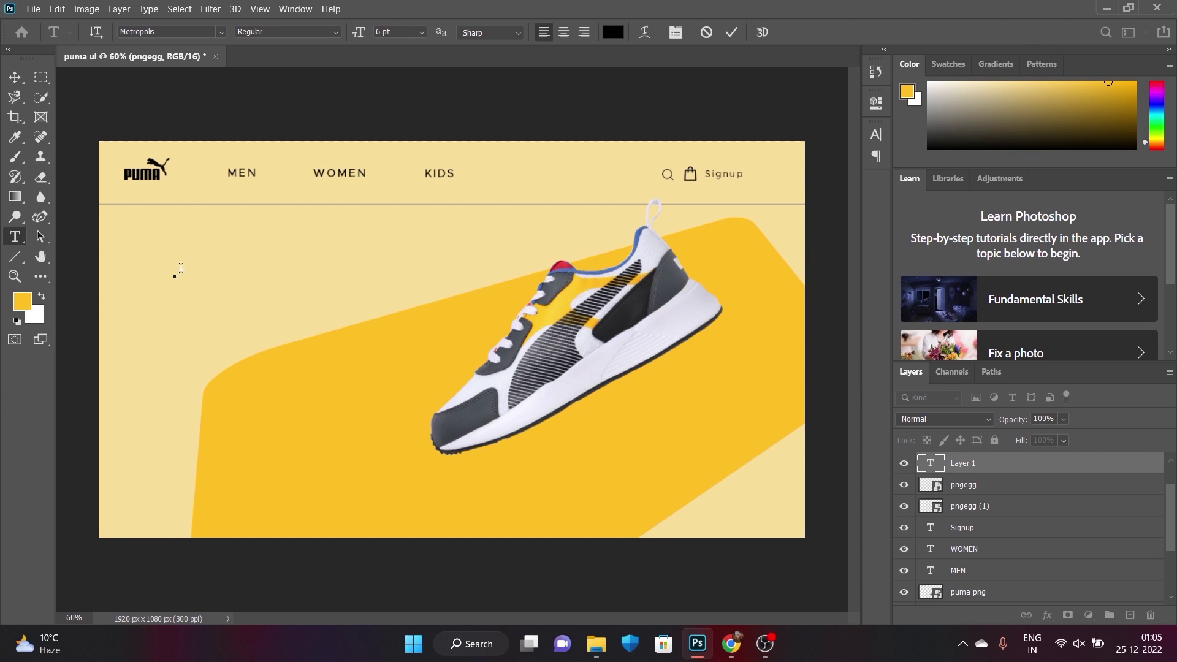
type("UNA")
left_click_drag(209, 272, 158, 270)
left_click(182, 31)
type("me")
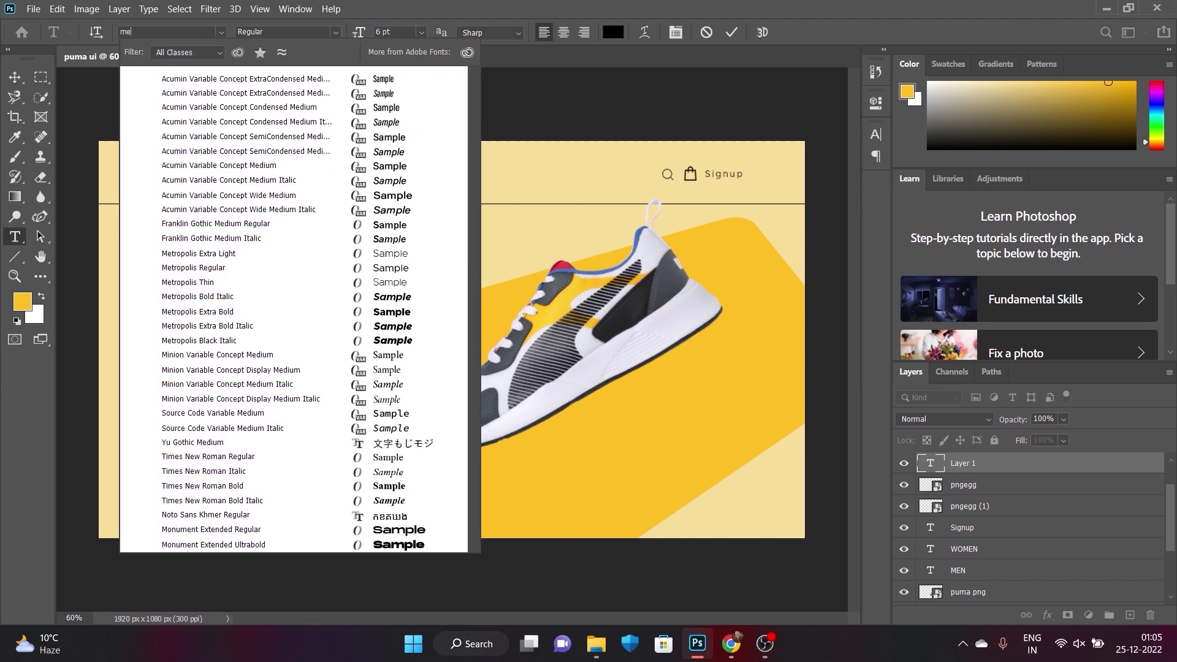
type("tr")
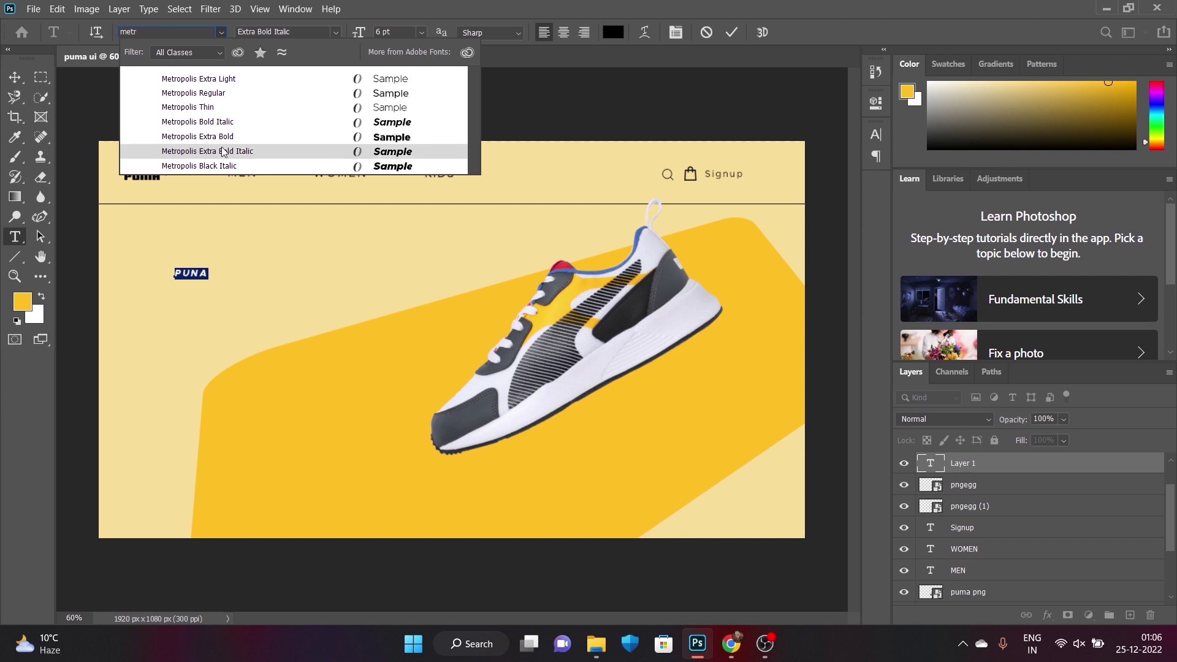
left_click(227, 93)
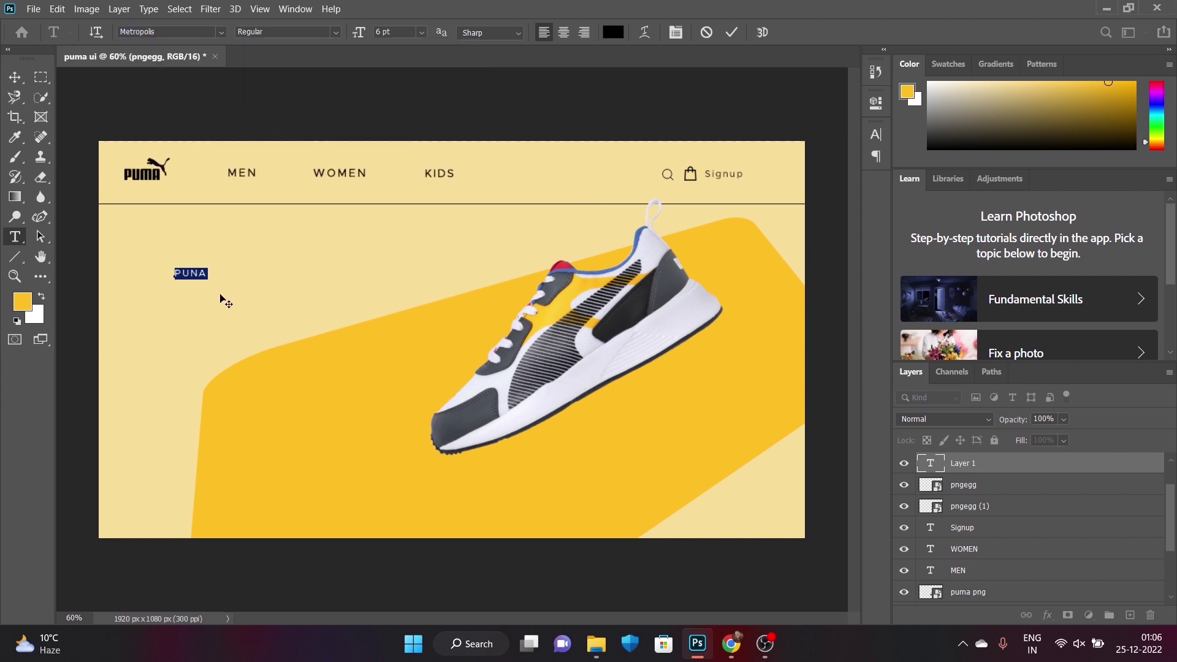
left_click(244, 276)
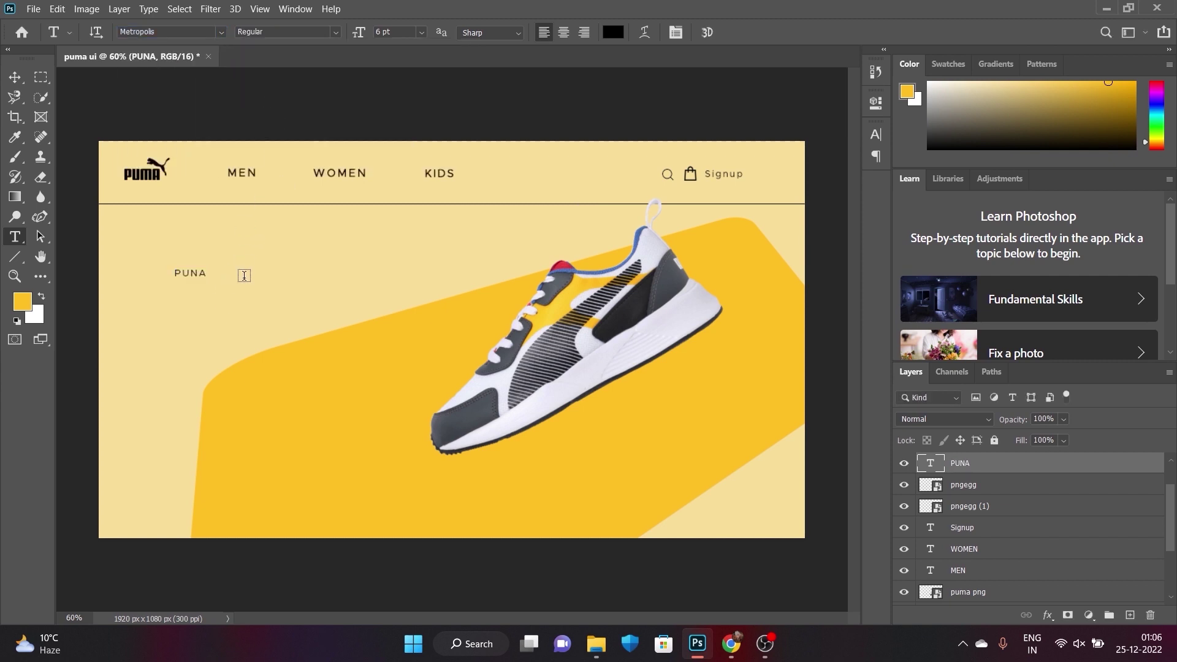
- Move the PUNA label up slightly and enlarge it to 9 pt
key("v")
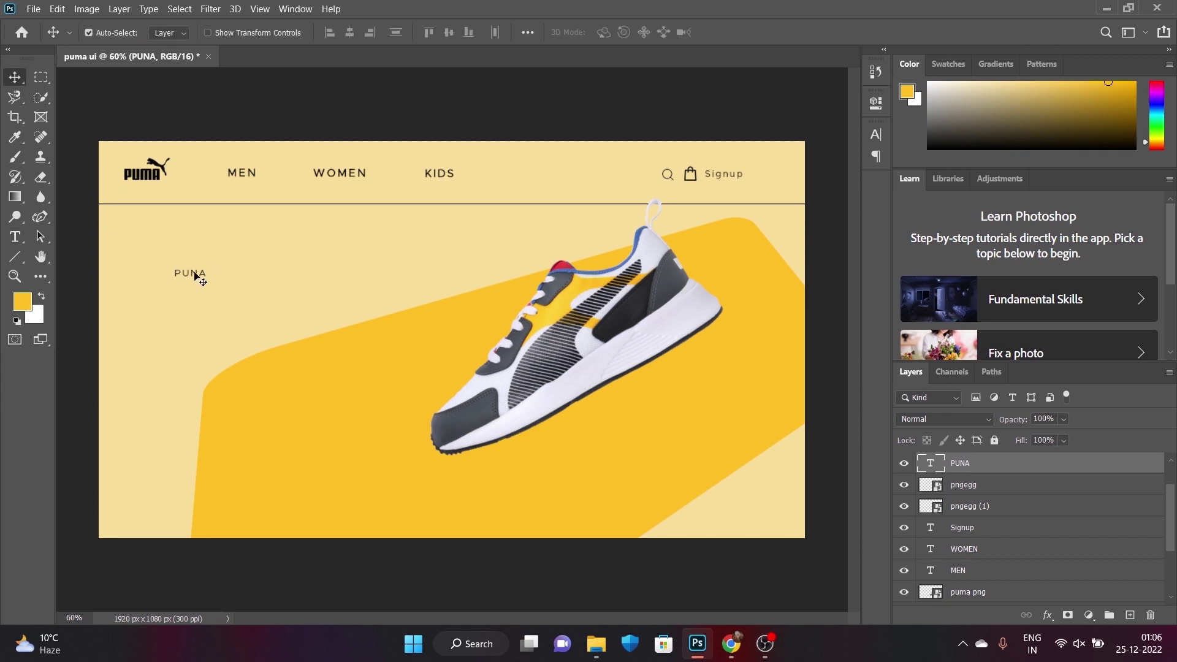
left_click_drag(195, 274, 197, 255)
key("t")
double_click(202, 252)
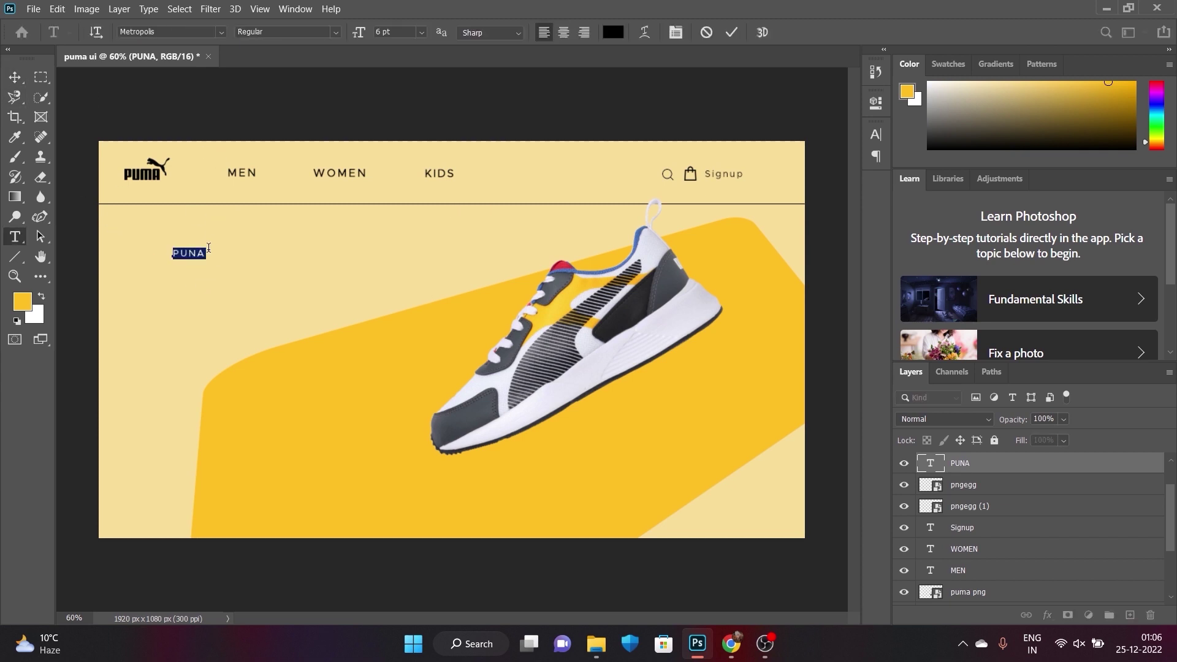
left_click(876, 134)
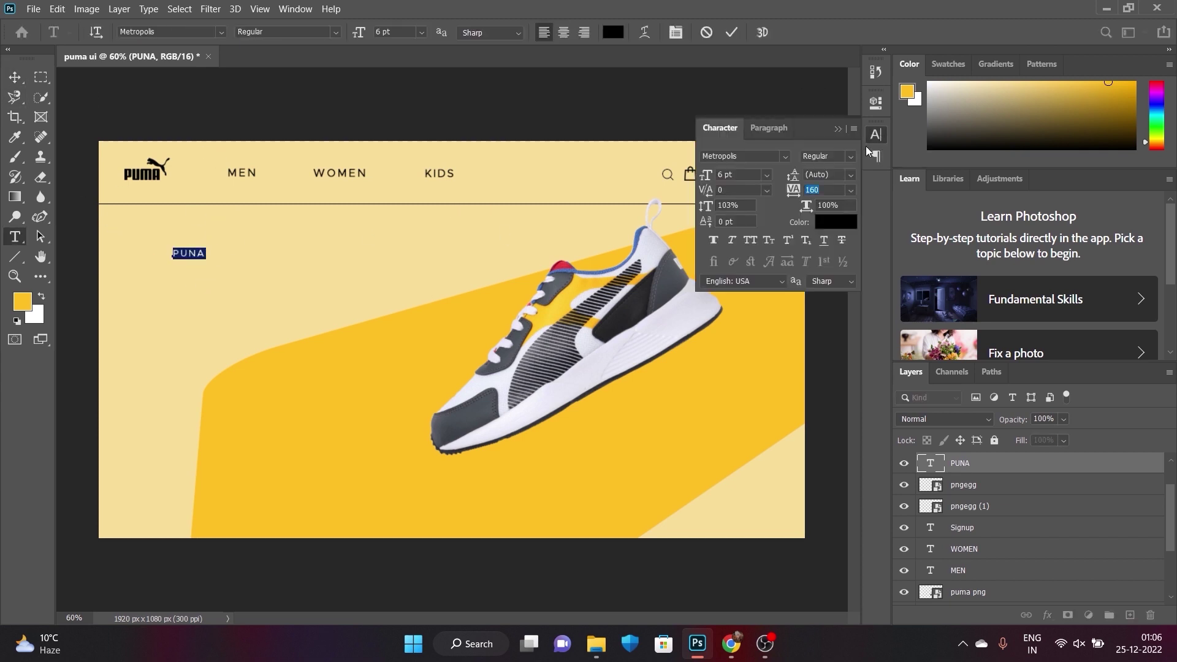
left_click_drag(708, 178, 707, 182)
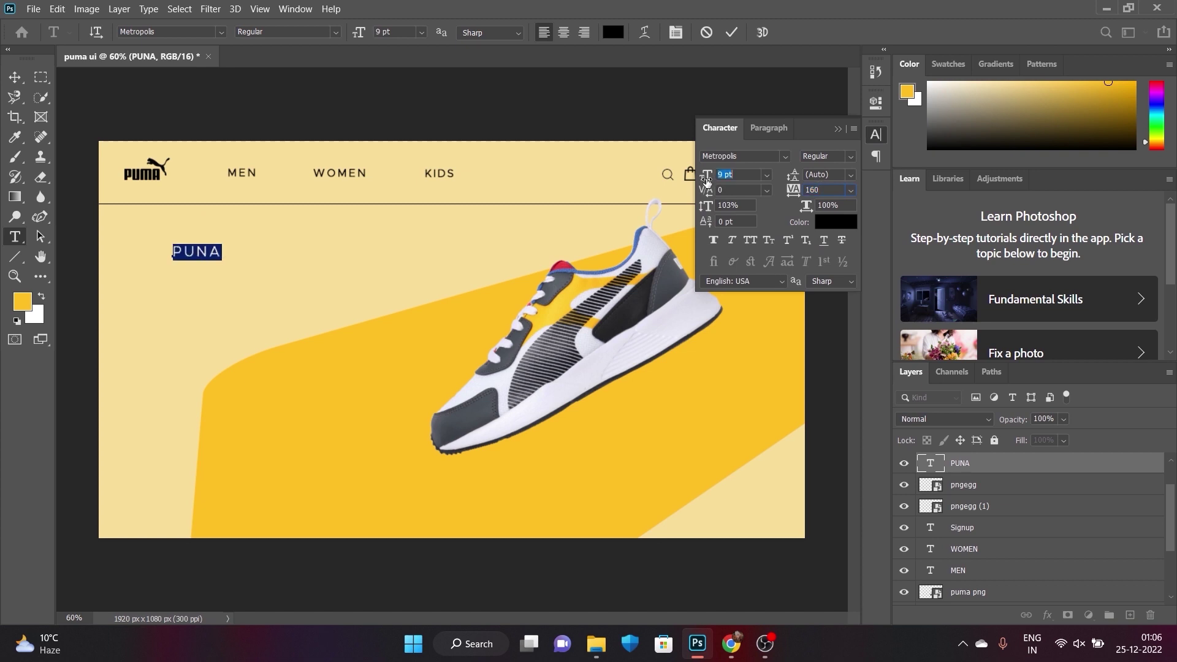
left_click_drag(707, 182, 713, 182)
- Start a text line below PUNA set in Metropolis Extra Bold for MEN
key("v")
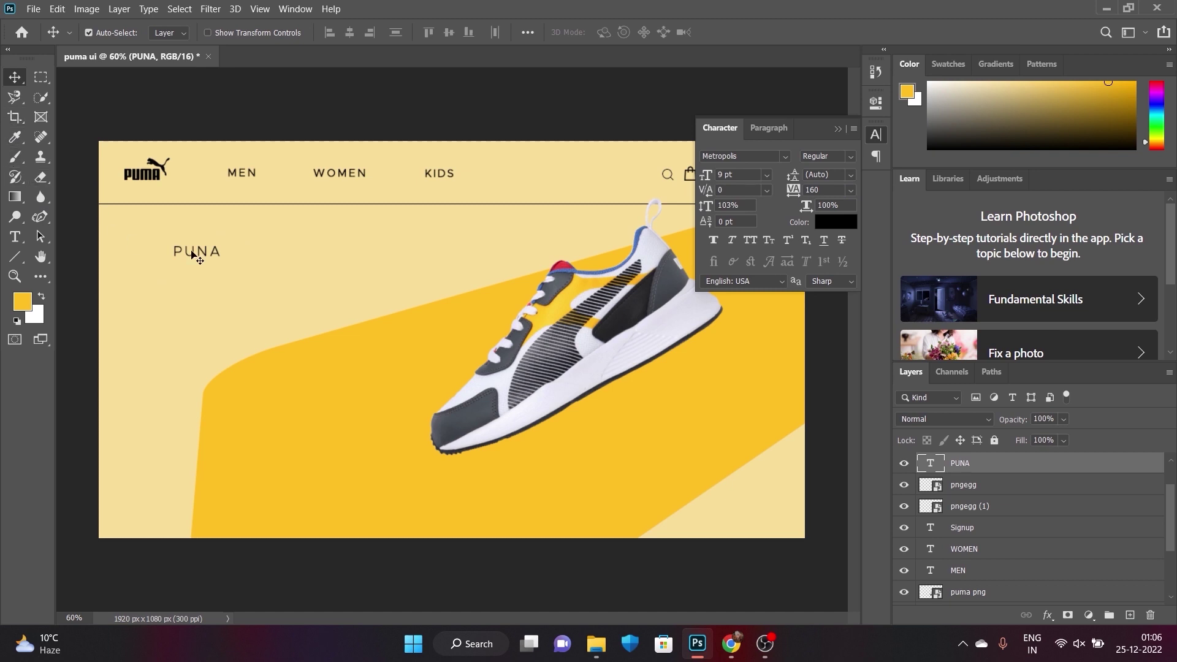
left_click(15, 237)
left_click(171, 280)
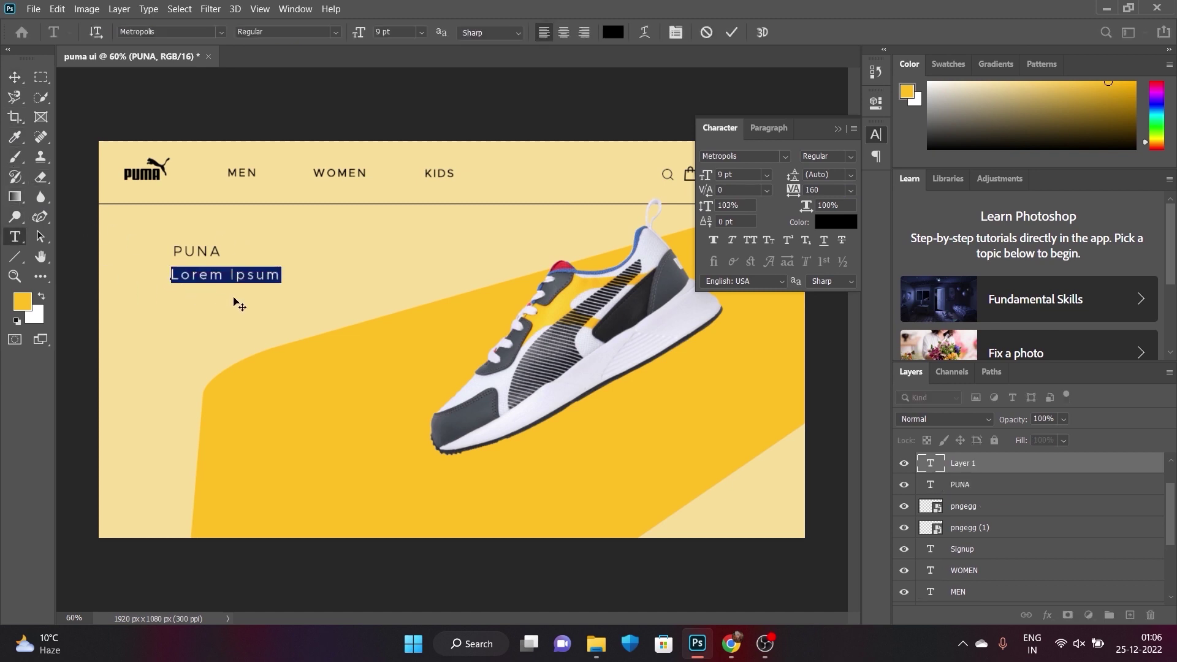
key("BackSpace")
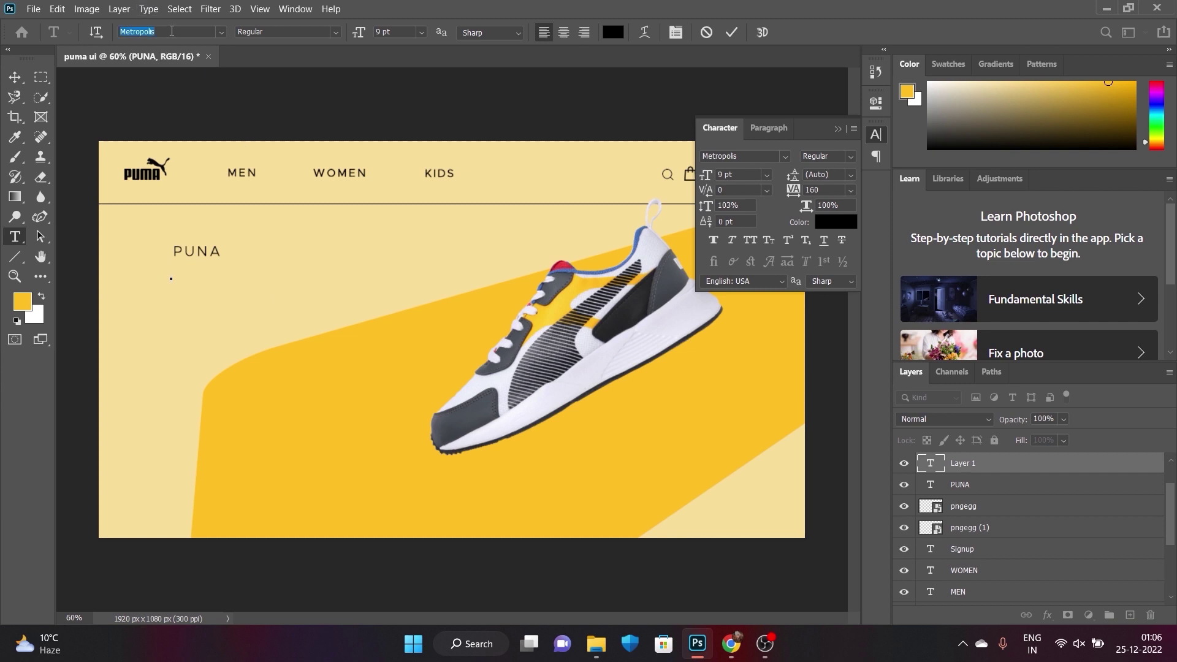
type("met")
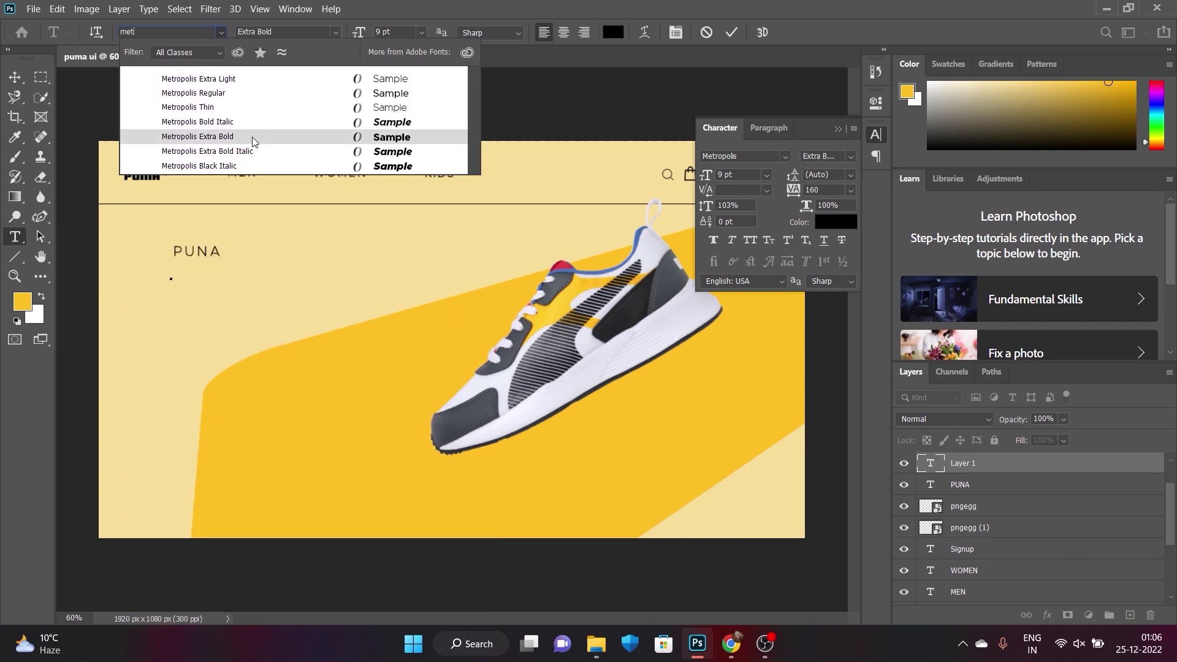
left_click(252, 138)
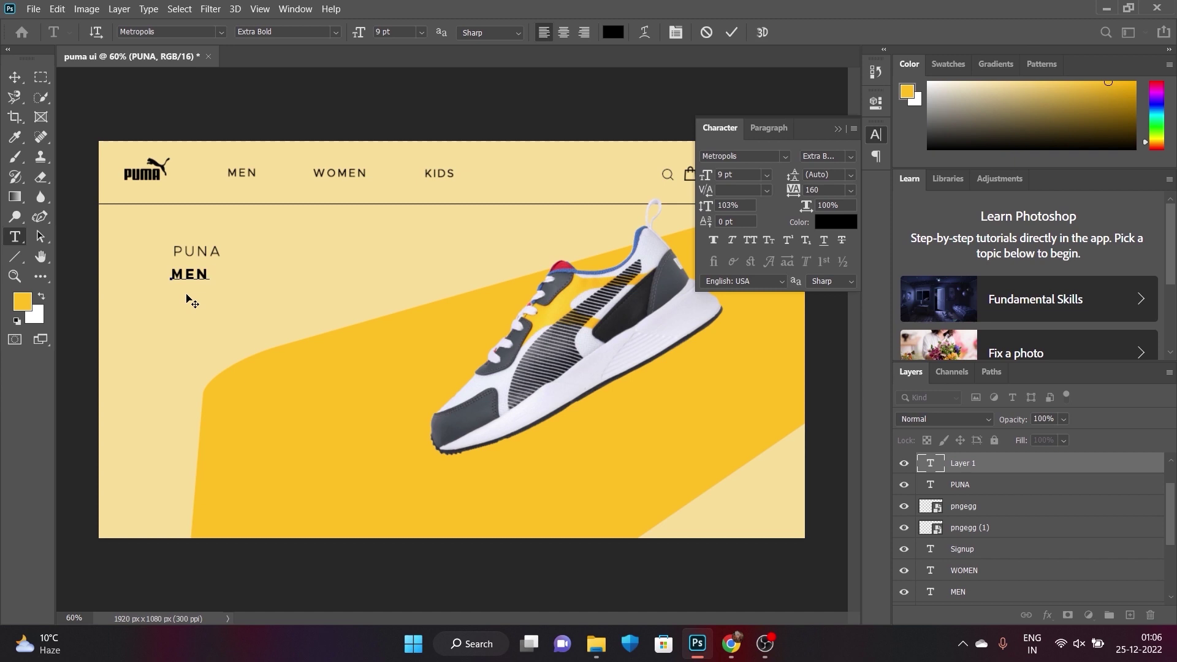
- Type WHITE & BLACK SNEAKERS in Metropolis Thin, then select SNEAKERS
left_click(196, 32)
type("m")
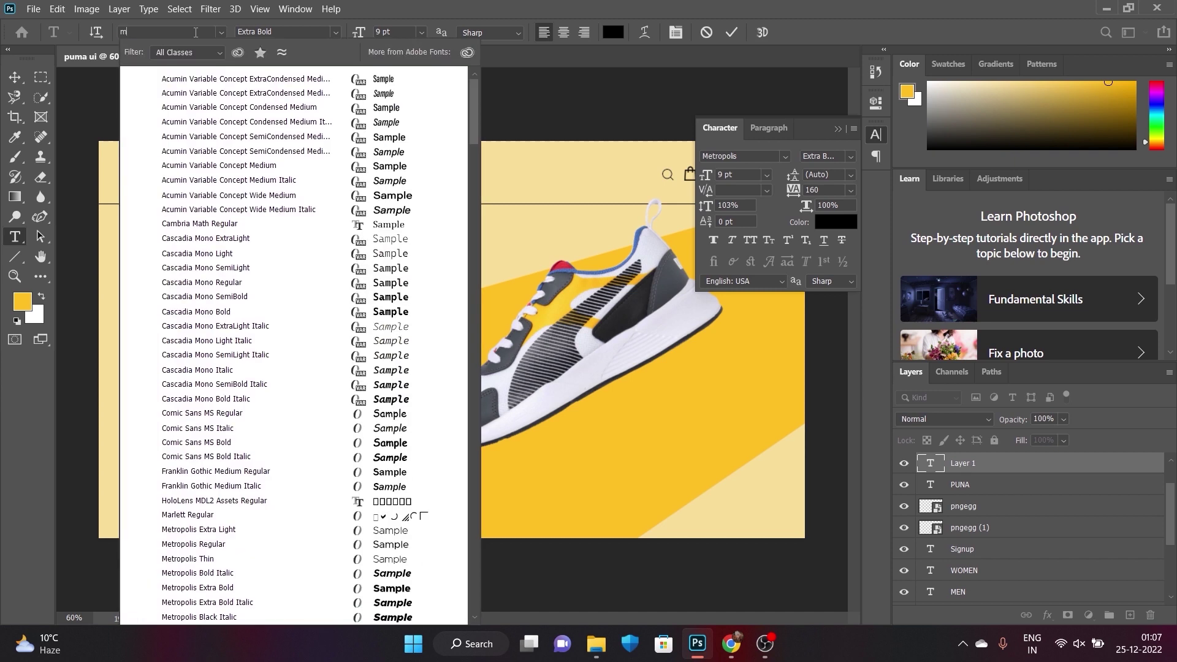
type("et")
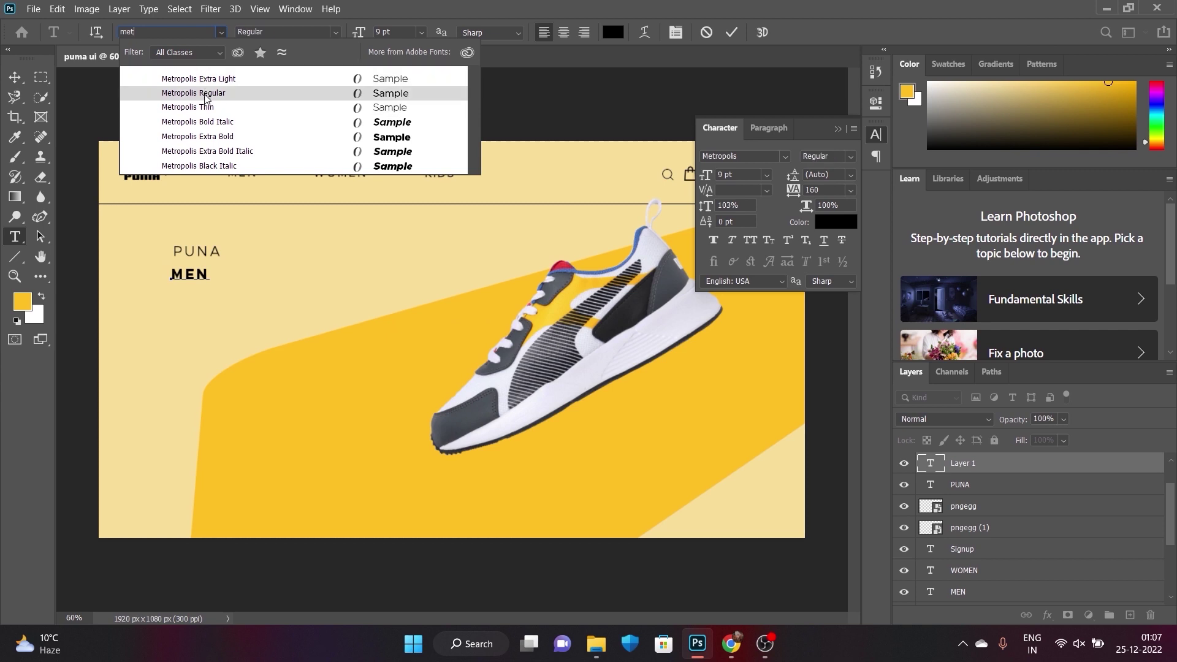
left_click(206, 111)
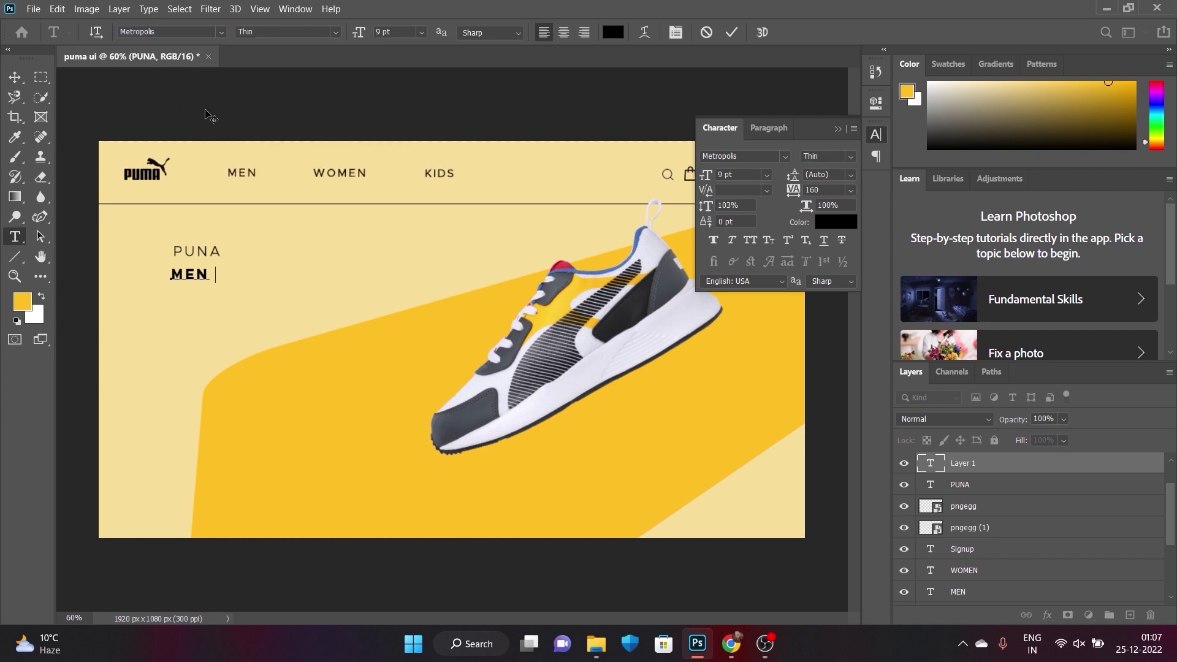
type("WHI")
type("TW")
key("BackSpace")
type("E & ")
type("B")
type("LACK")
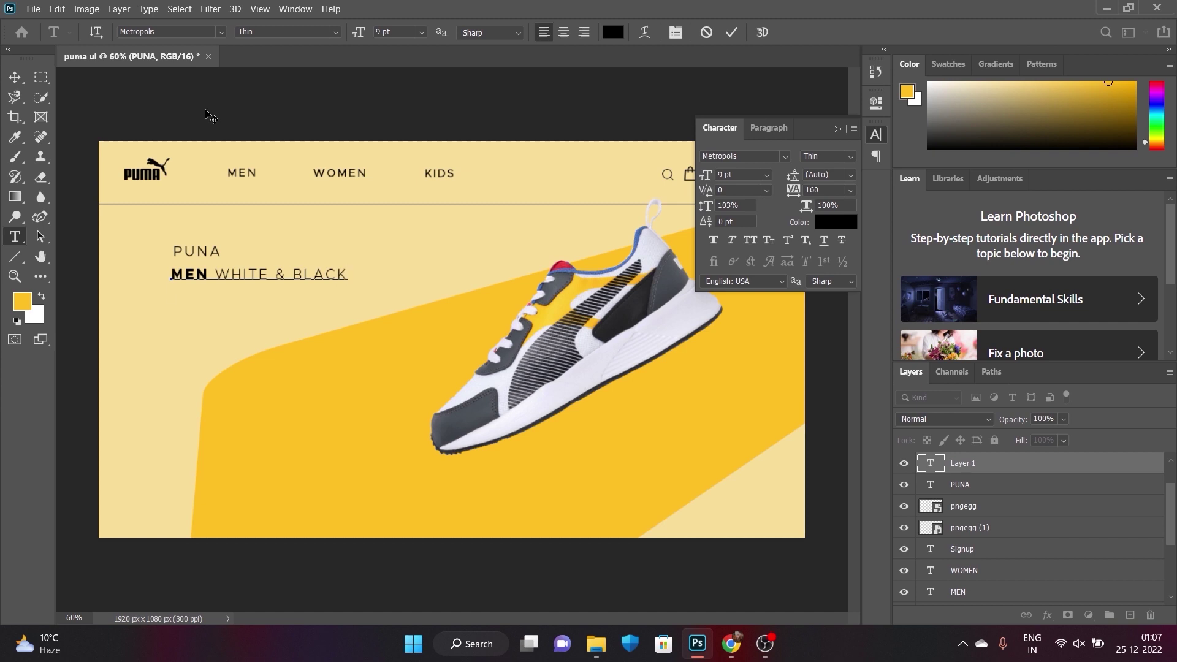
type("COL")
type("O")
key("BackSpace")
key("BackSpace")
key("BackSpace")
type("RS")
left_click_drag(442, 276, 357, 287)
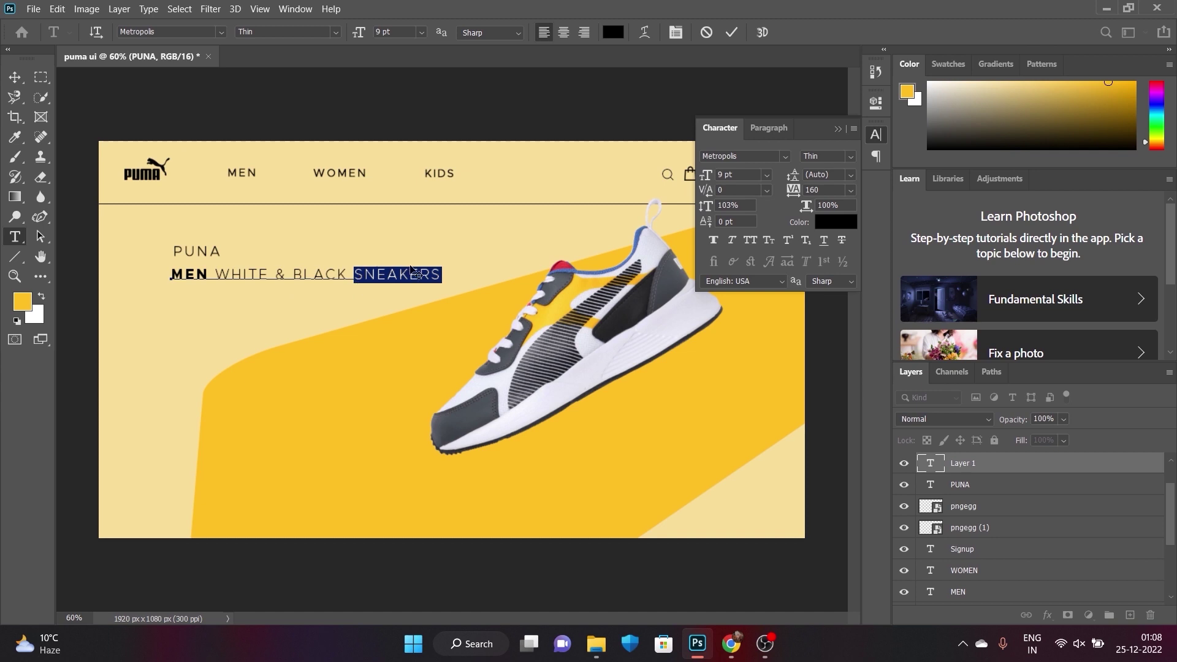
- Make SNEAKERS Metropolis Extra Bold, enlarge the headline, and set tracking to -20
left_click(743, 155)
type("m")
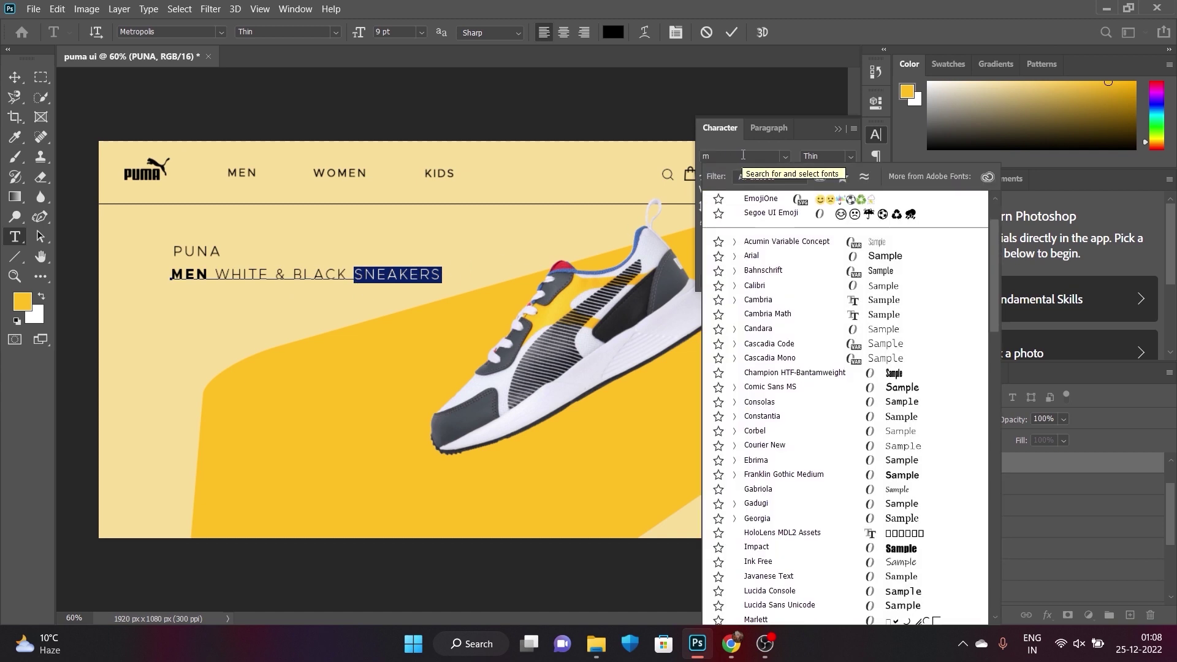
type("etropolis")
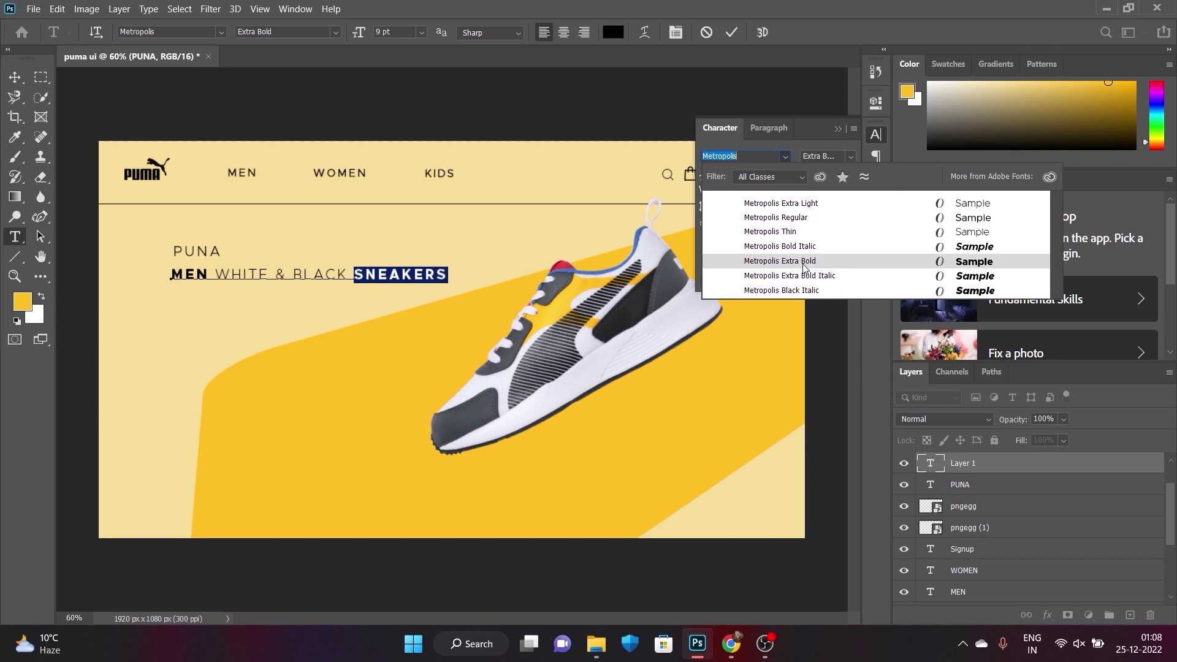
left_click(779, 261)
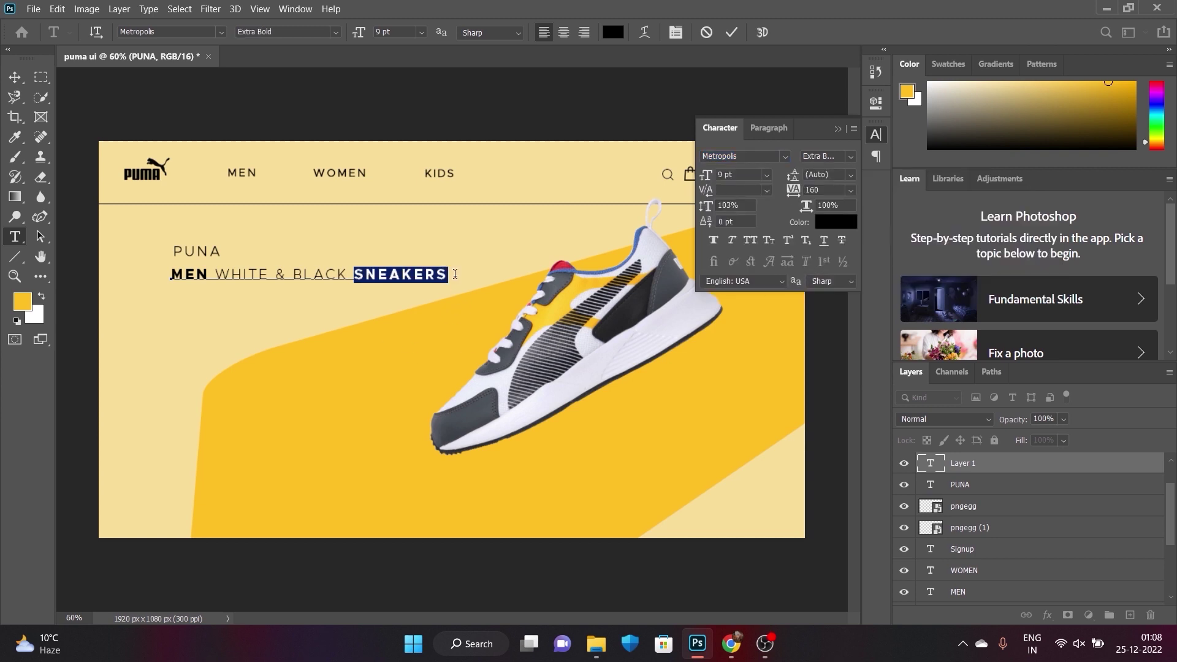
mouse_move(451, 275)
left_mouse_down()
mouse_move(238, 292)
mouse_move(170, 277)
left_mouse_up()
left_click_drag(705, 178, 714, 183)
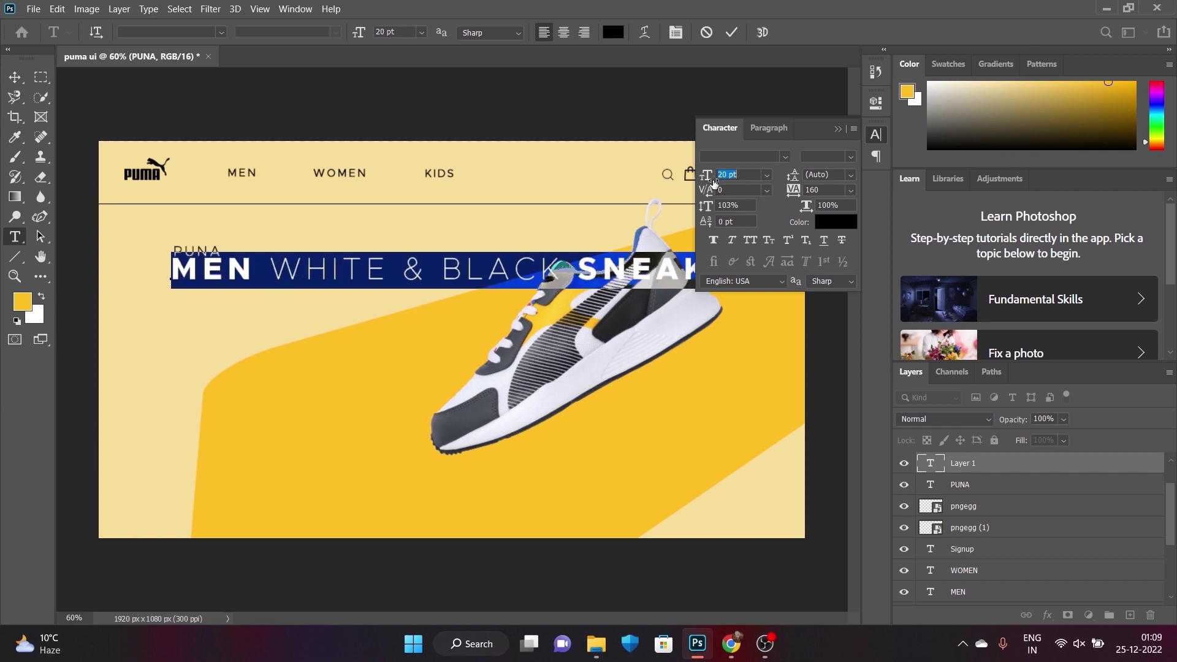
left_click_drag(791, 193, 784, 196)
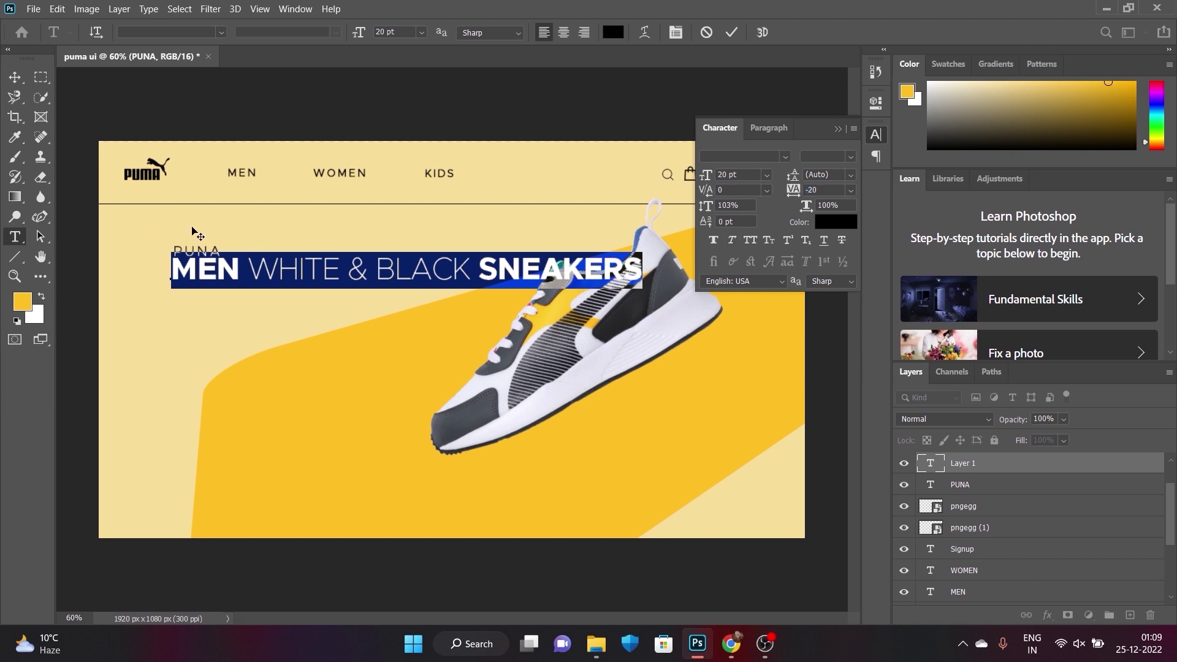
left_click(15, 77)
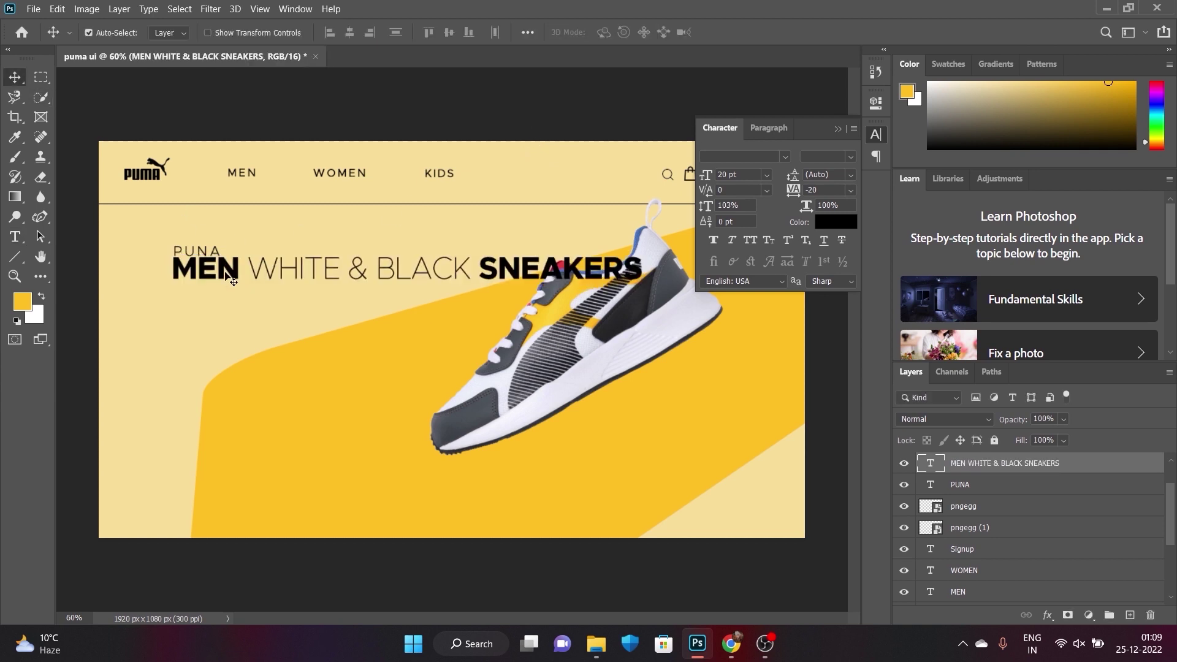
- Nudge the headline and sneaker, then duplicate the headline with Fill at 0%
left_click_drag(233, 281, 225, 288)
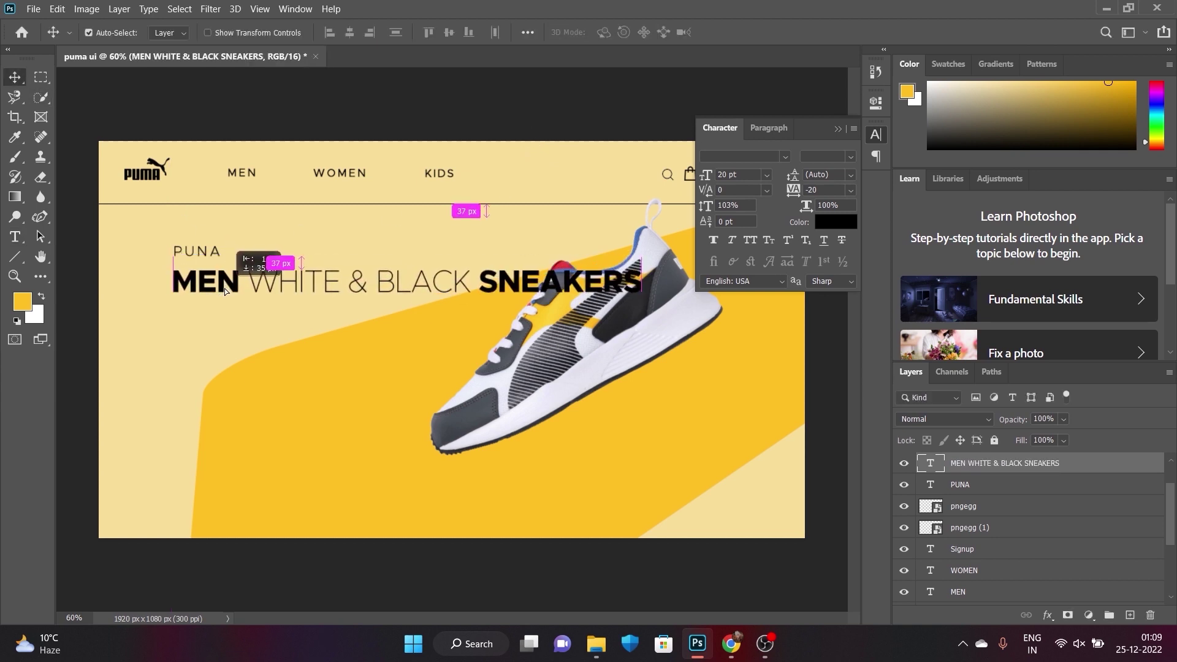
left_click_drag(559, 338, 568, 352)
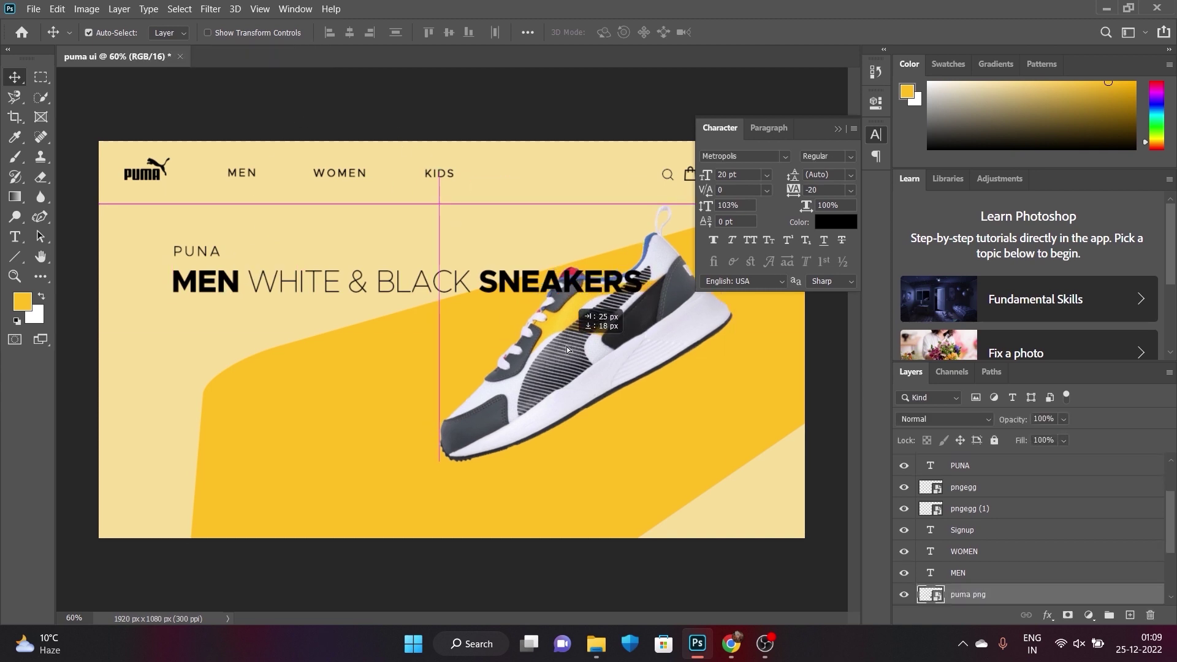
left_click(575, 289)
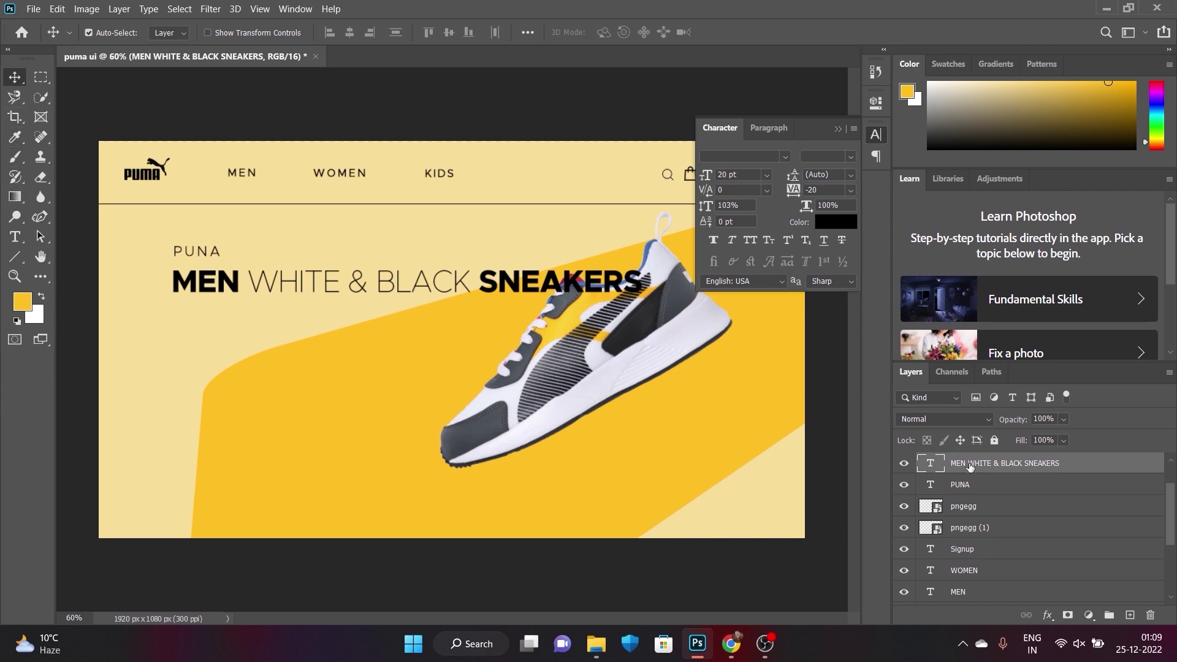
key("ctrl+j")
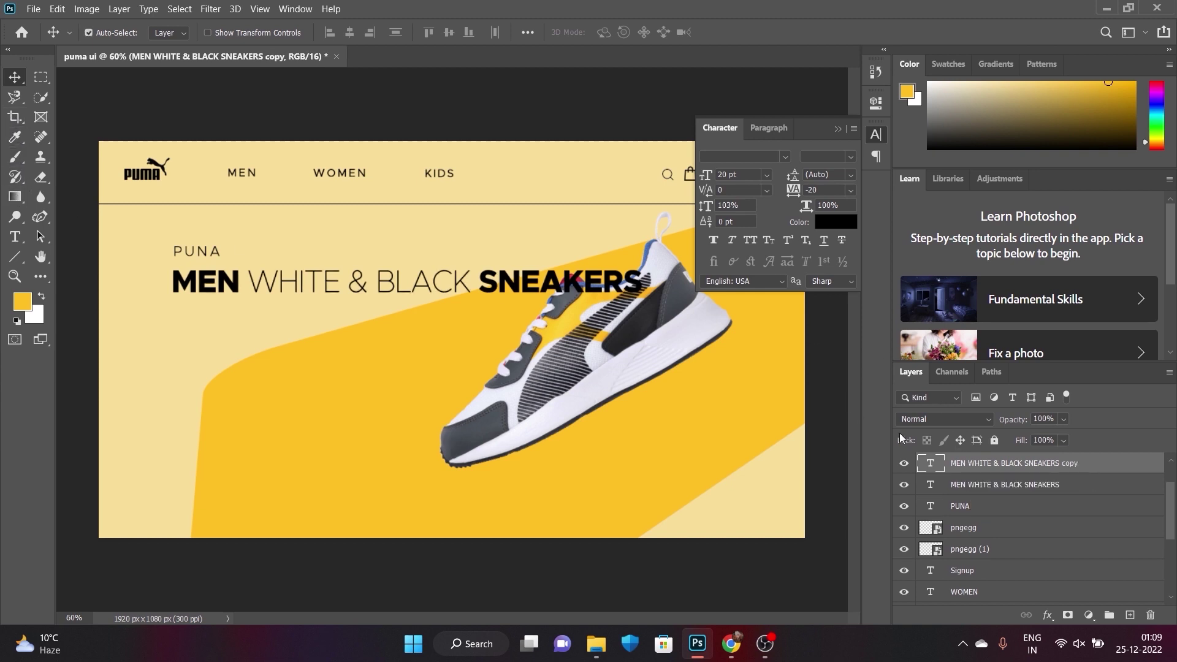
left_click(1066, 439)
left_click_drag(1069, 458, 959, 466)
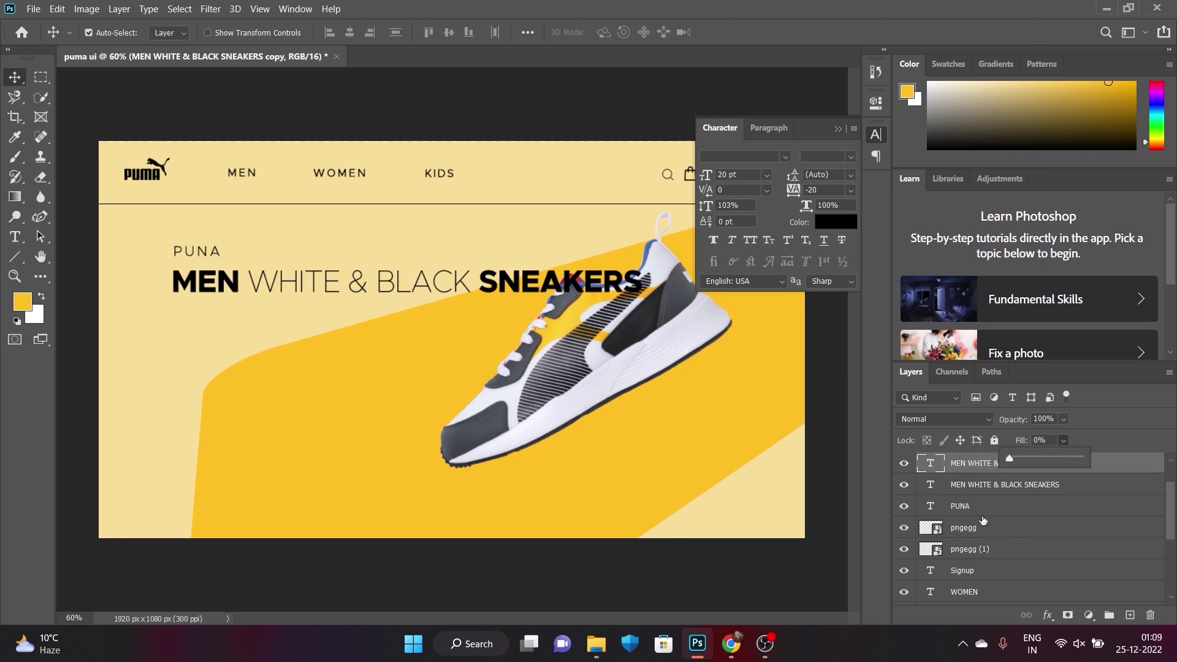
left_click(1050, 616)
left_click(1085, 516)
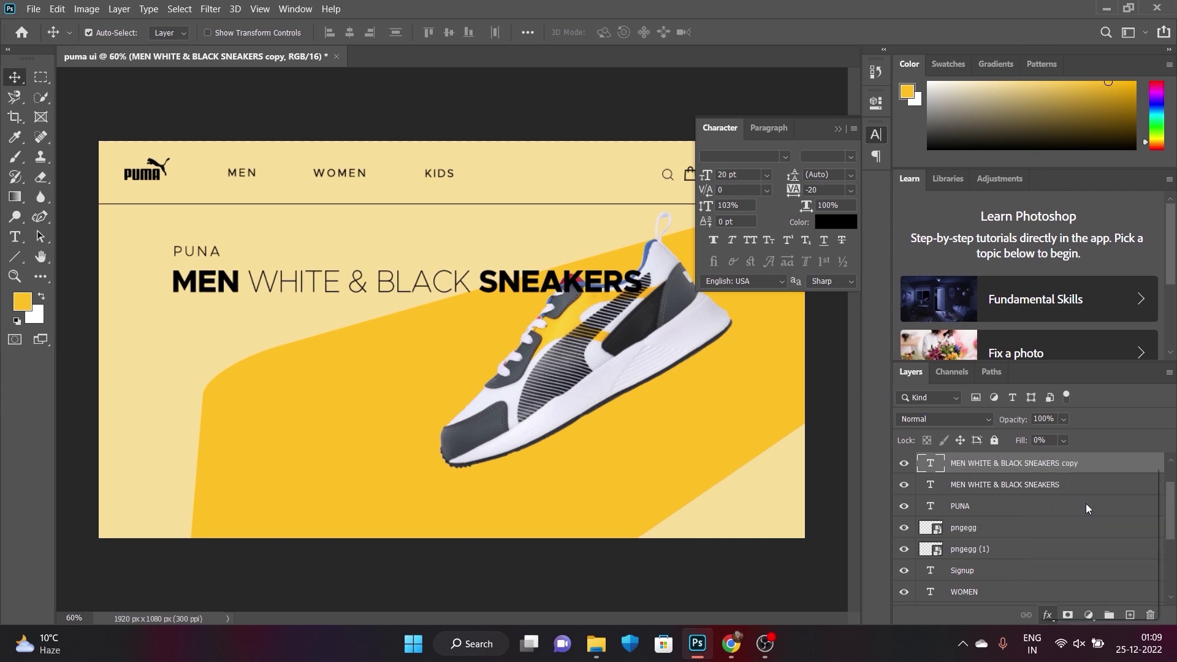
- Set the stroke fill type to Gradient with a black left stop
left_click(790, 396)
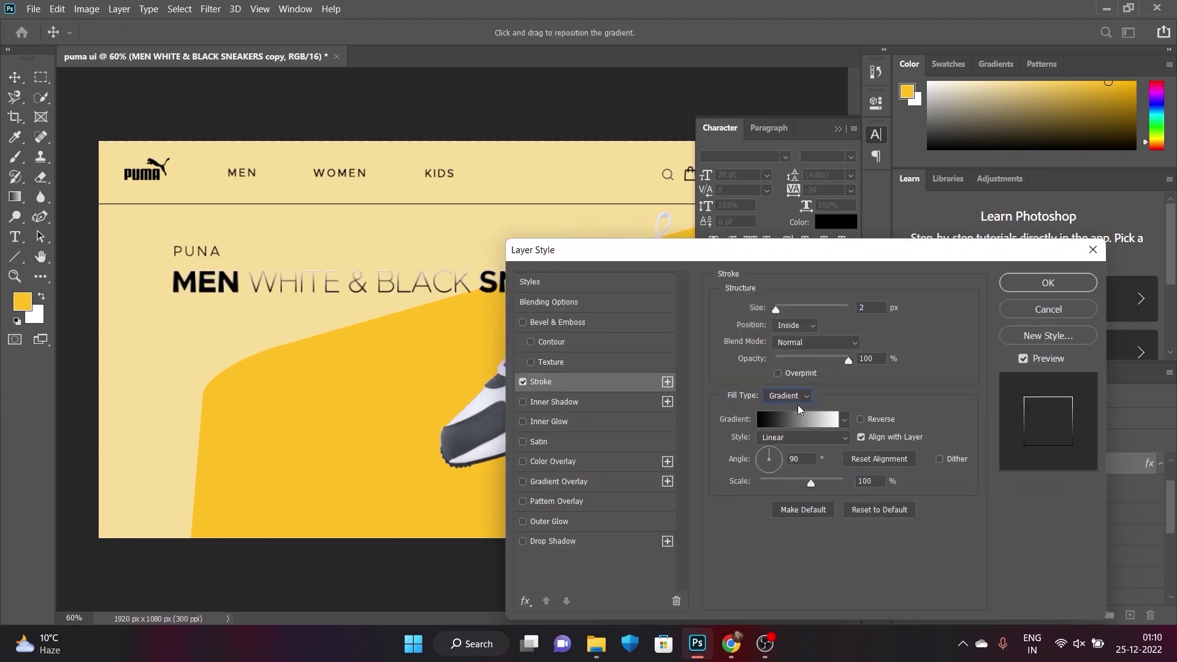
left_click(763, 420)
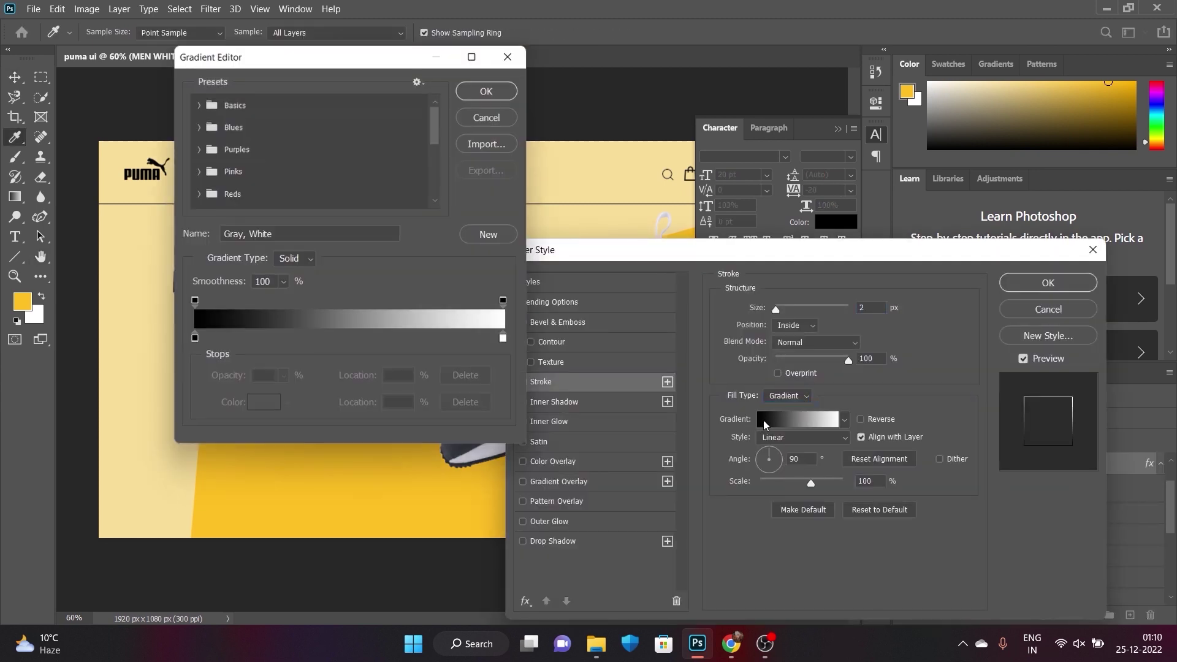
left_click_drag(343, 58, 741, 142)
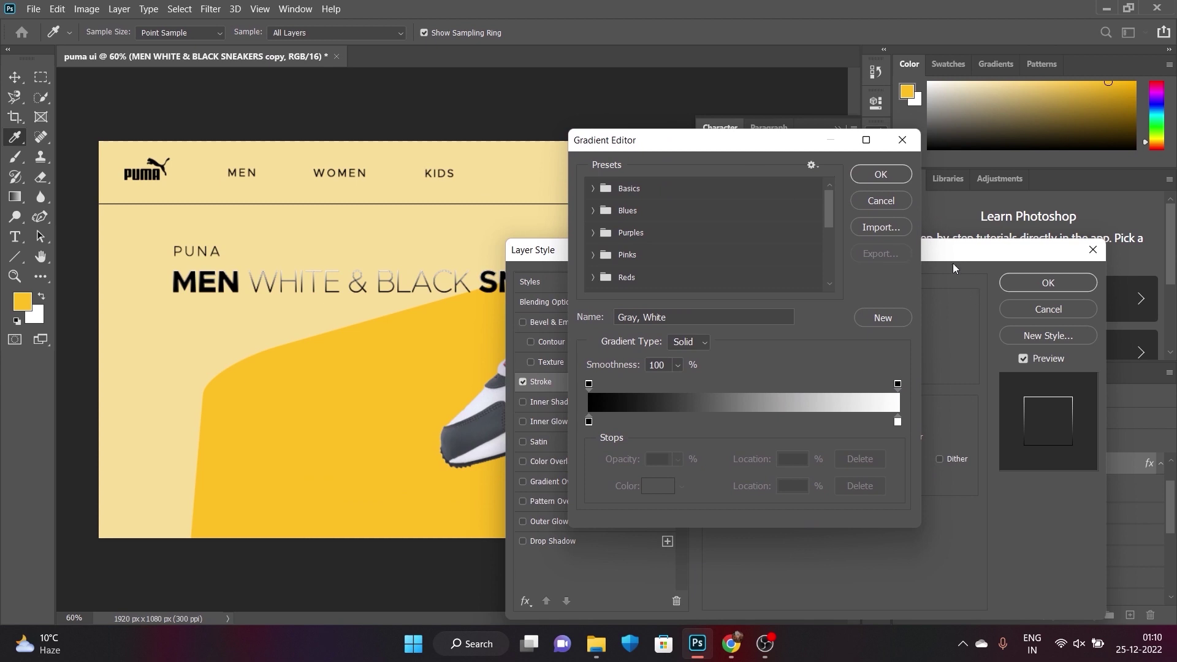
double_click(588, 422)
left_click(776, 432)
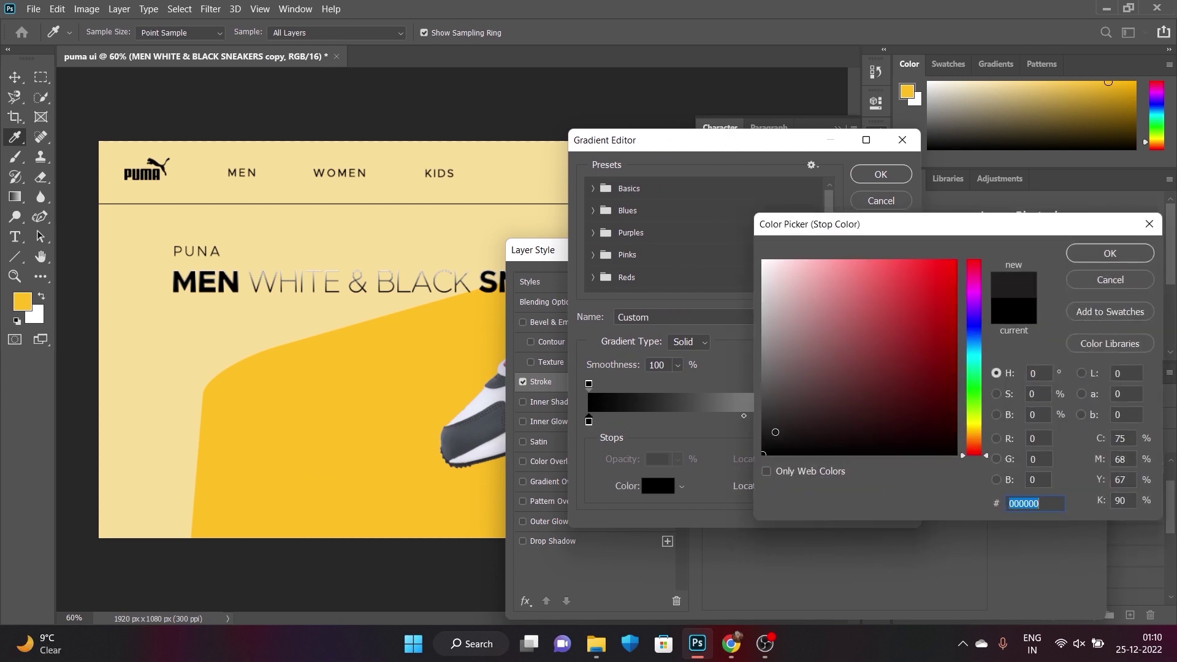
mouse_move(775, 432)
left_mouse_down()
mouse_move(730, 470)
mouse_move(734, 257)
mouse_move(846, 450)
left_mouse_up()
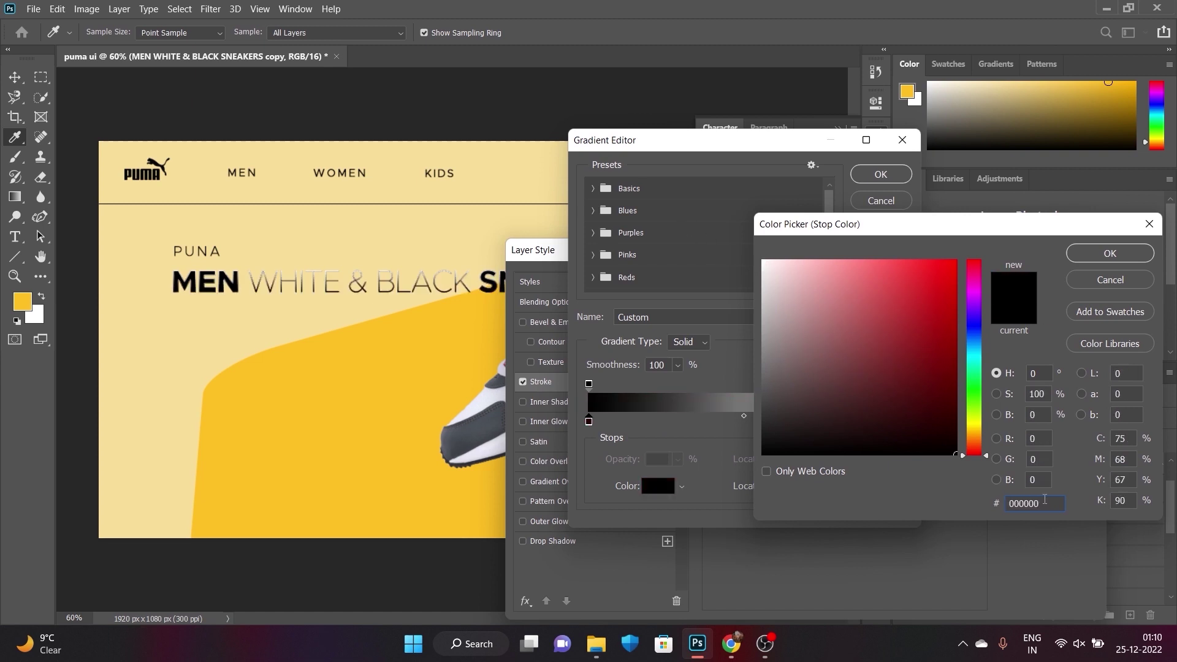
left_click(868, 451)
left_click(1110, 280)
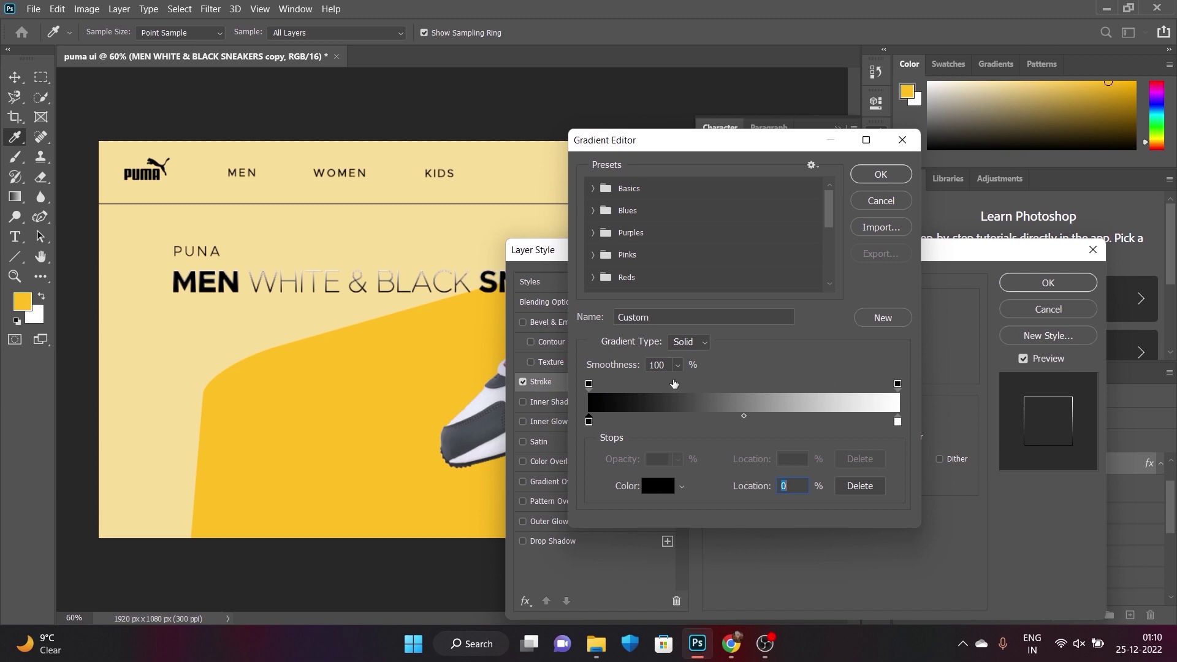
left_click(589, 385)
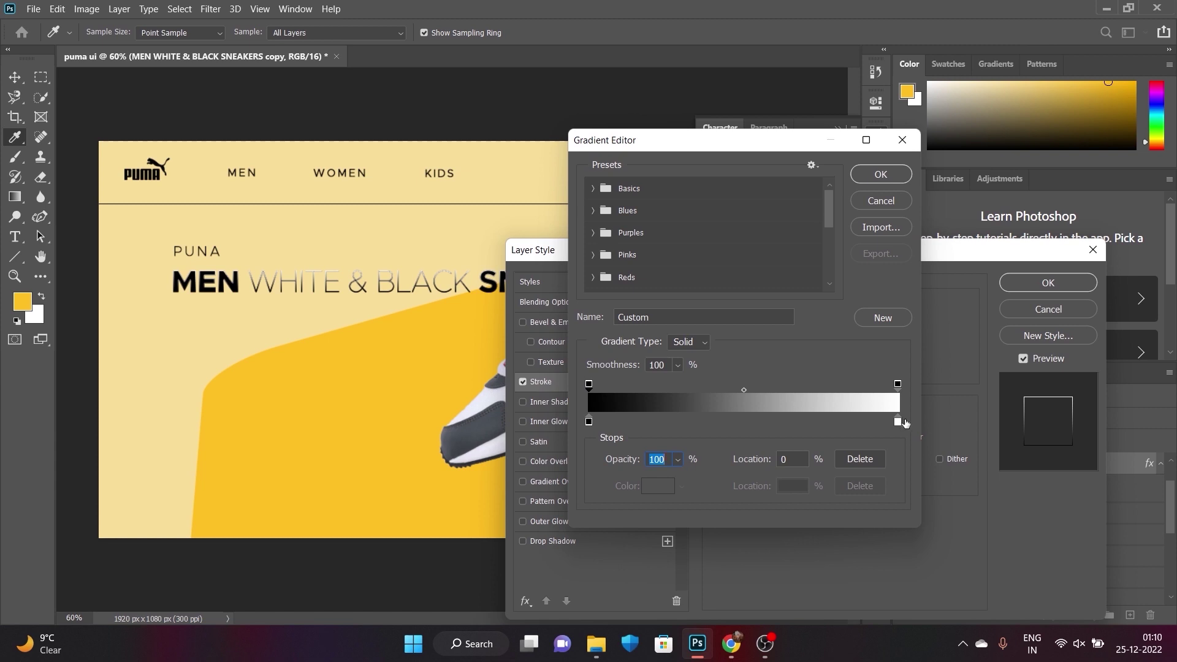
- Make the right gradient stop golden yellow and accept the black-to-yellow gradient
double_click(898, 421)
mouse_move(870, 368)
left_mouse_down()
mouse_move(741, 286)
mouse_move(850, 371)
left_mouse_up()
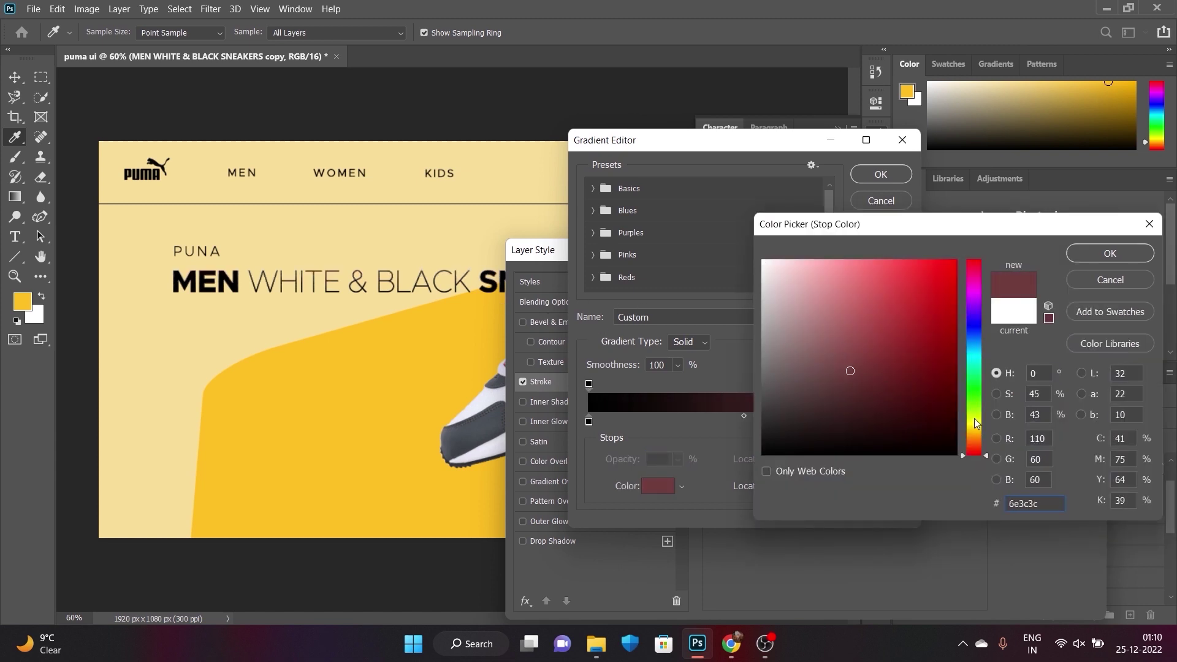
left_click_drag(974, 418, 976, 428)
left_click(895, 294)
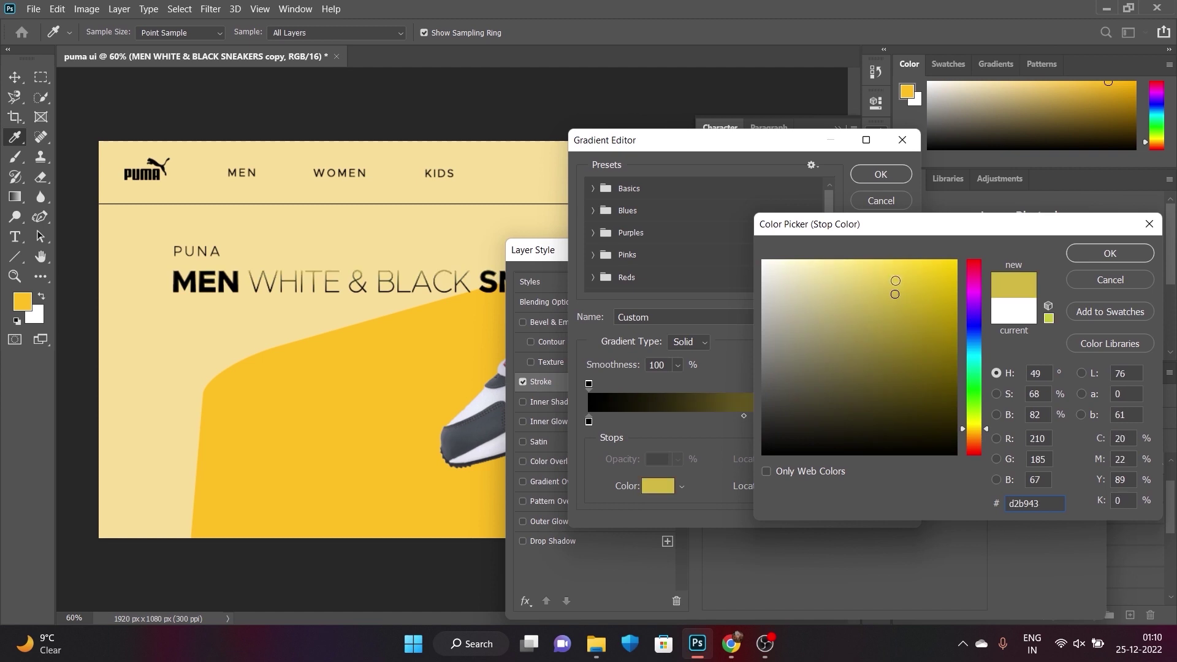
left_click_drag(895, 280, 924, 302)
left_click_drag(974, 429, 975, 434)
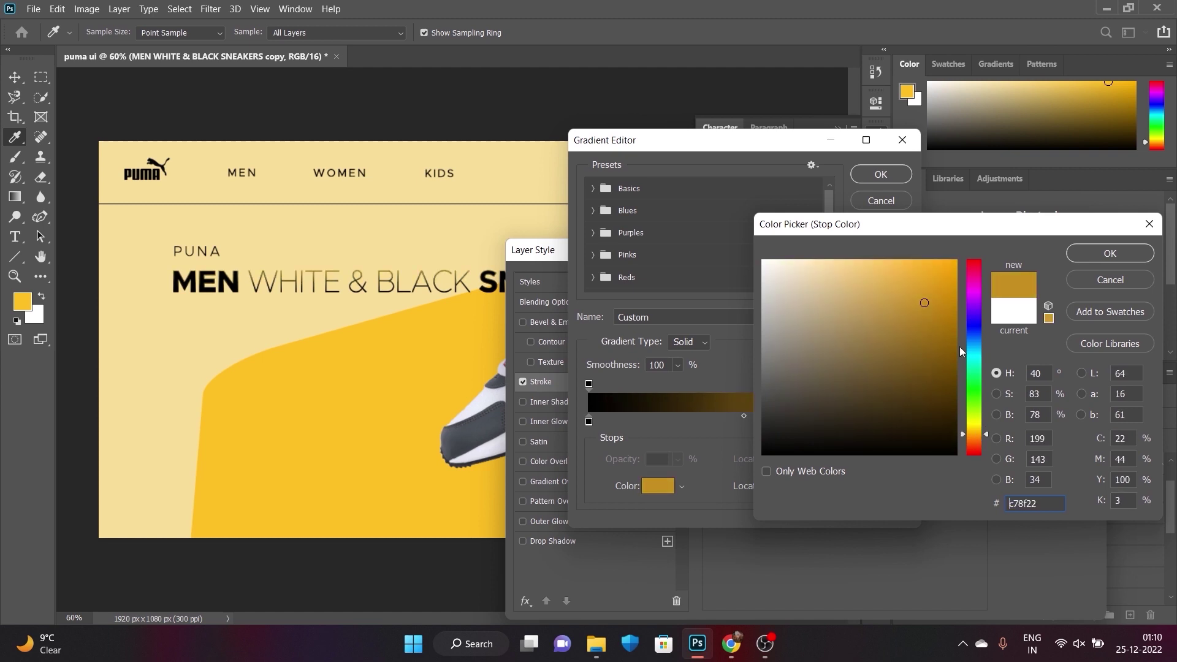
left_click_drag(916, 284, 906, 269)
left_click(1087, 260)
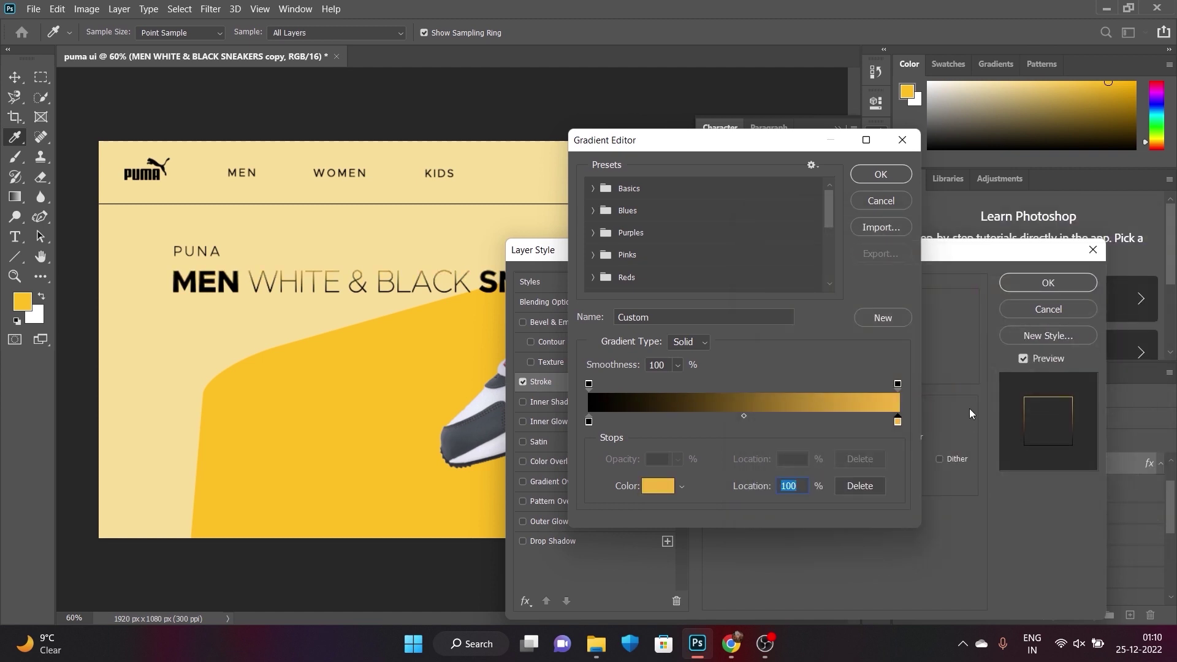
left_click(881, 177)
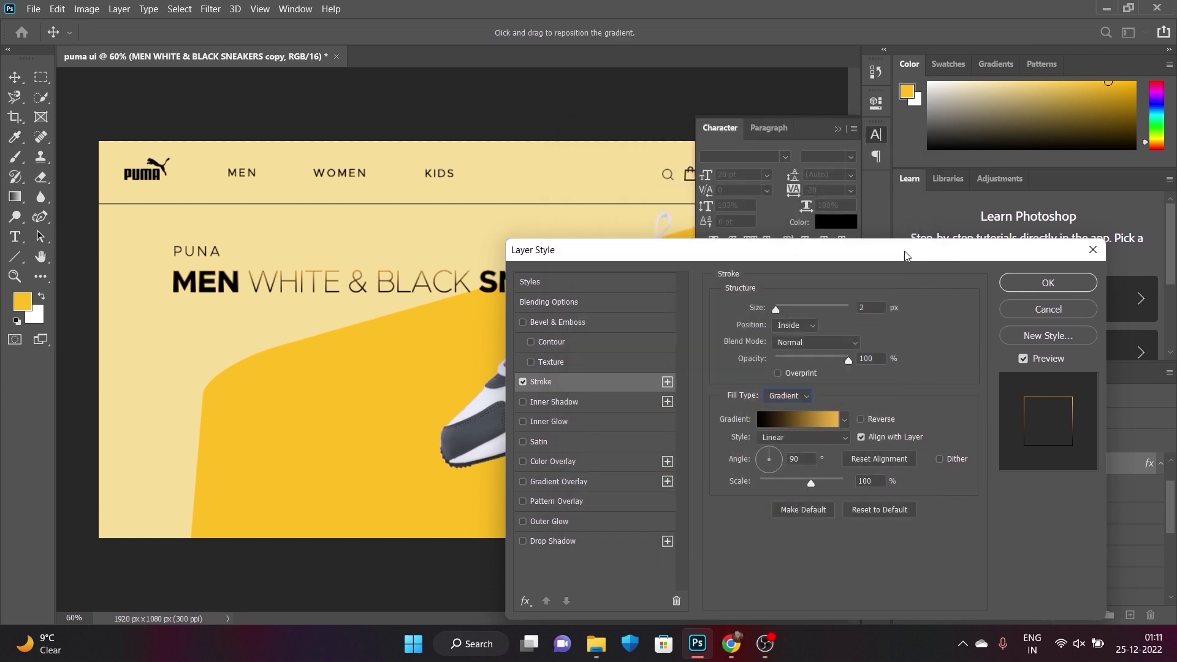
- Adjust the stroke gradient's angle and apply the stroke to the headline copy
left_click_drag(773, 455, 791, 425)
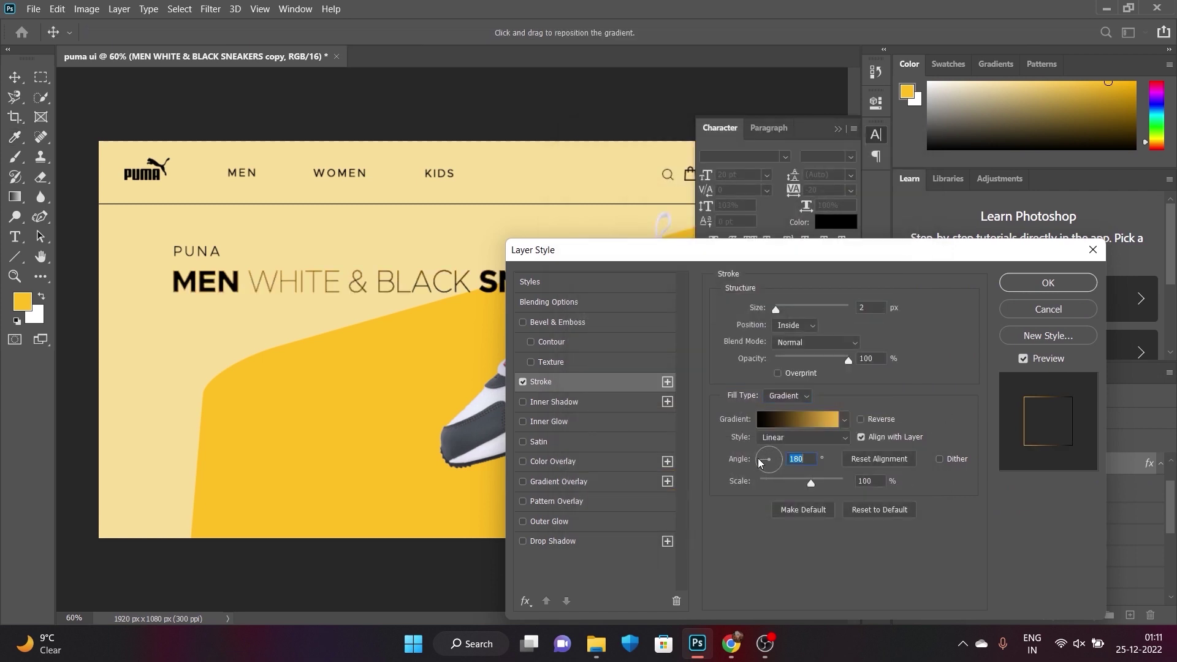
type("1")
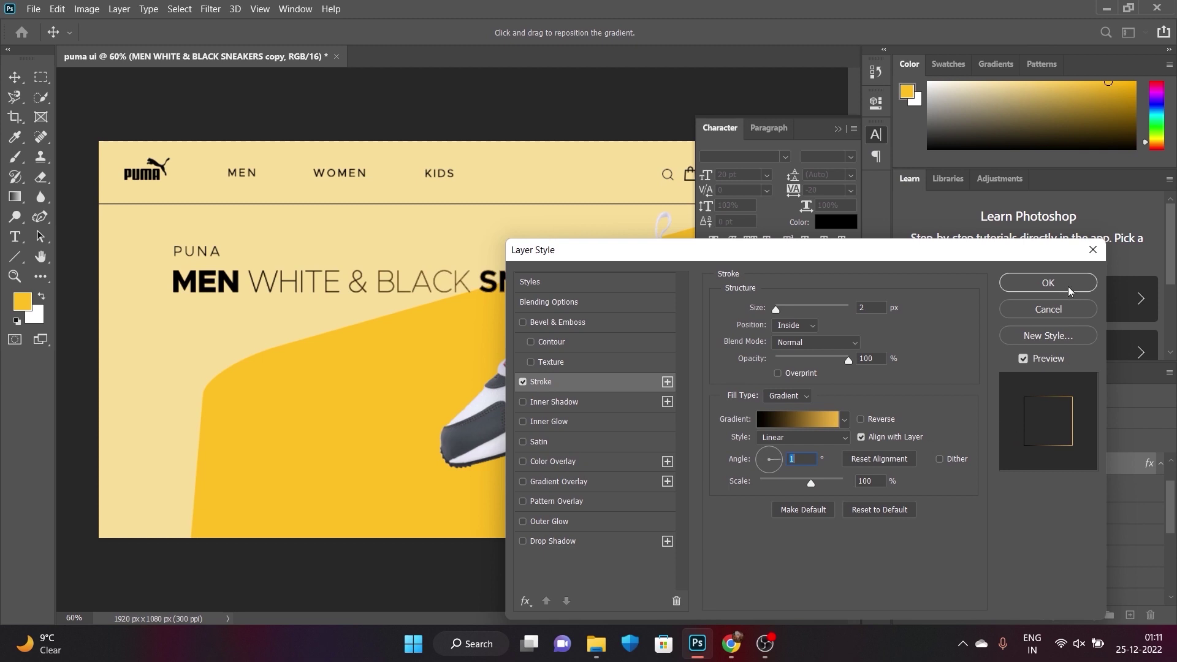
left_click(1066, 289)
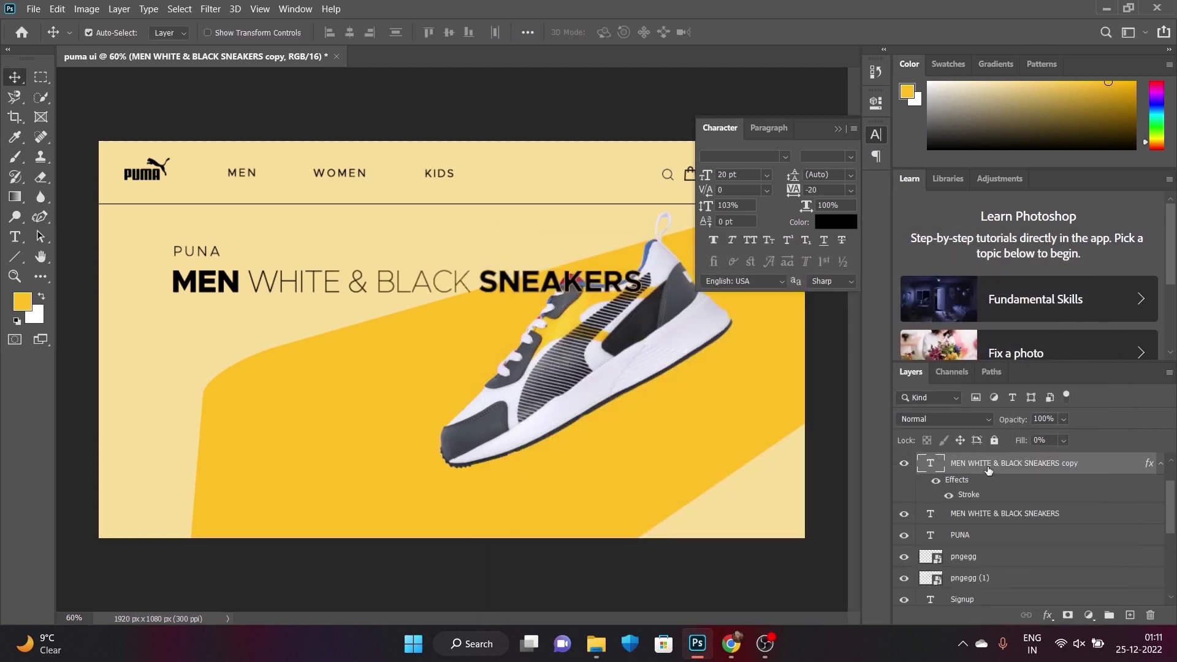
- Move the solid headline layer beneath the sneaker, then select the stroked headline copy
mouse_move(992, 471)
left_mouse_down()
mouse_move(999, 561)
mouse_move(999, 484)
mouse_move(1013, 582)
mouse_move(1004, 608)
mouse_move(1022, 523)
left_mouse_up()
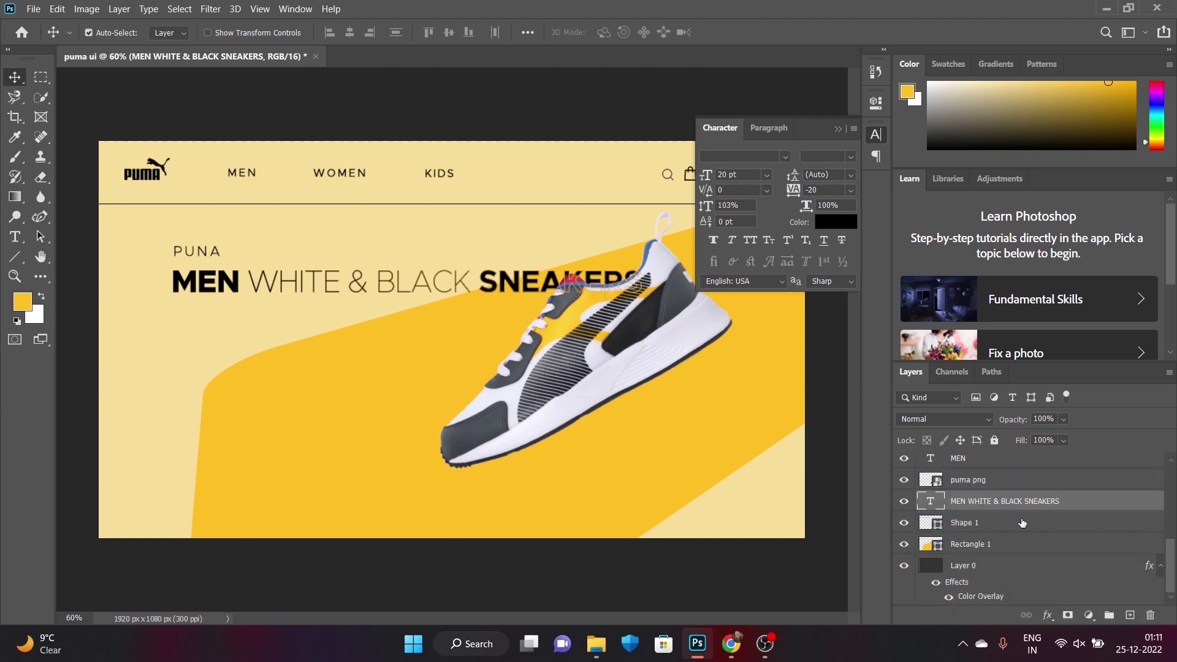
left_click(509, 289)
key("t")
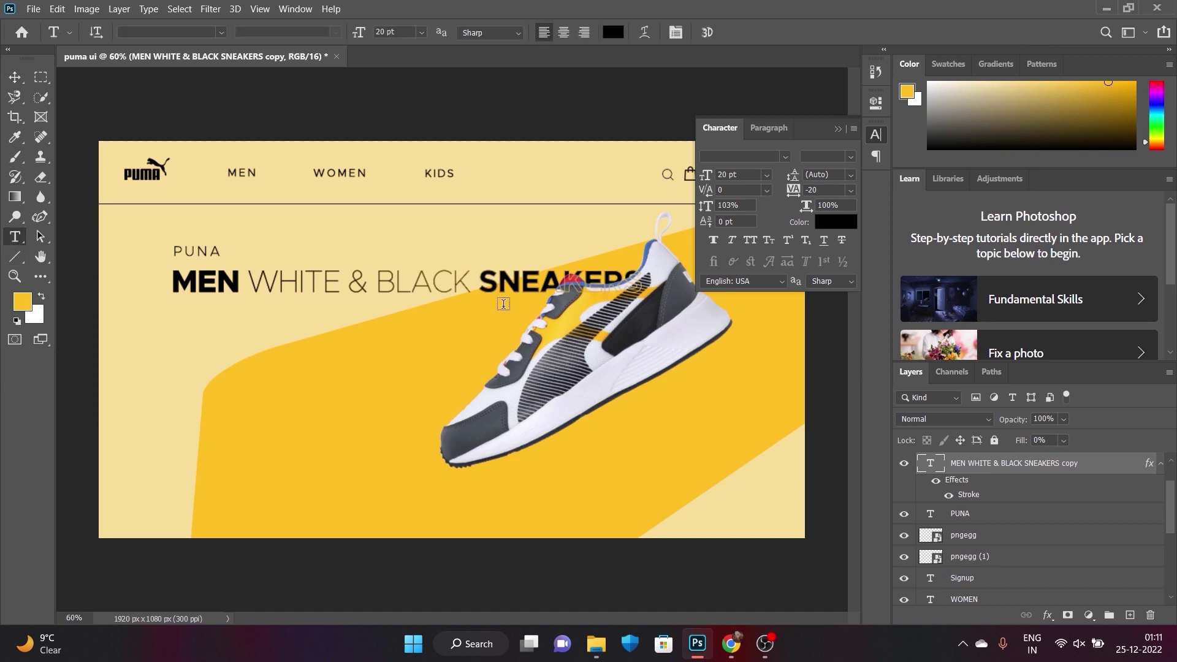
left_click(536, 281)
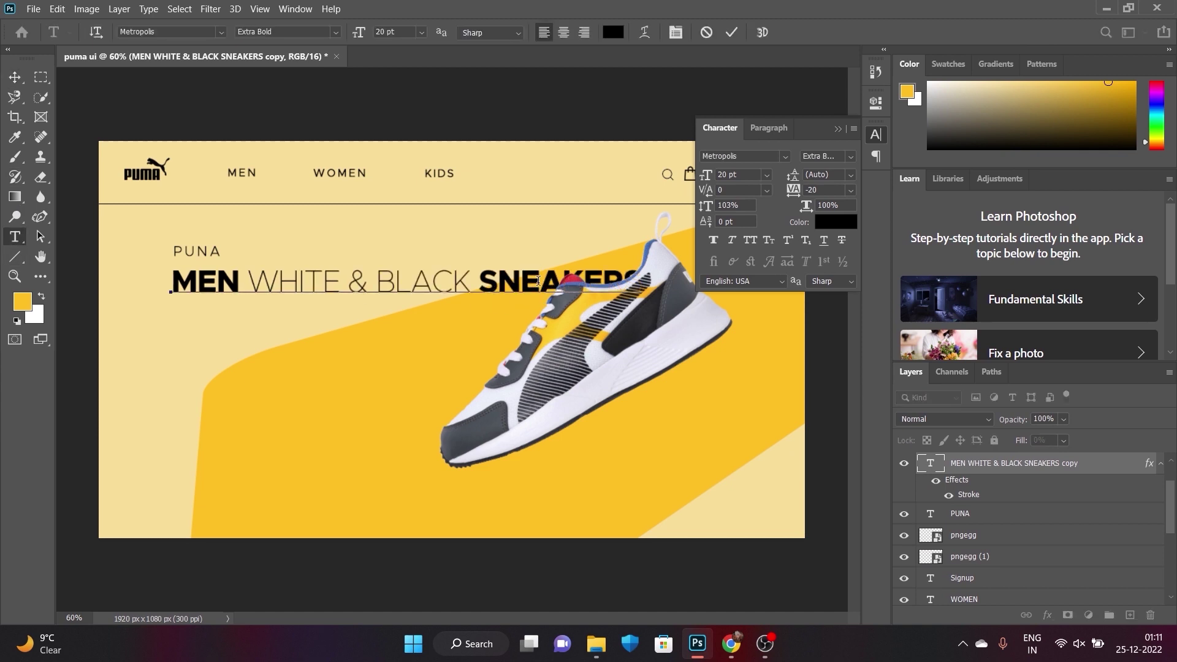
- Step through the stroked headline copy's letters around MEN, commit, then select Layer 0
left_click(15, 77)
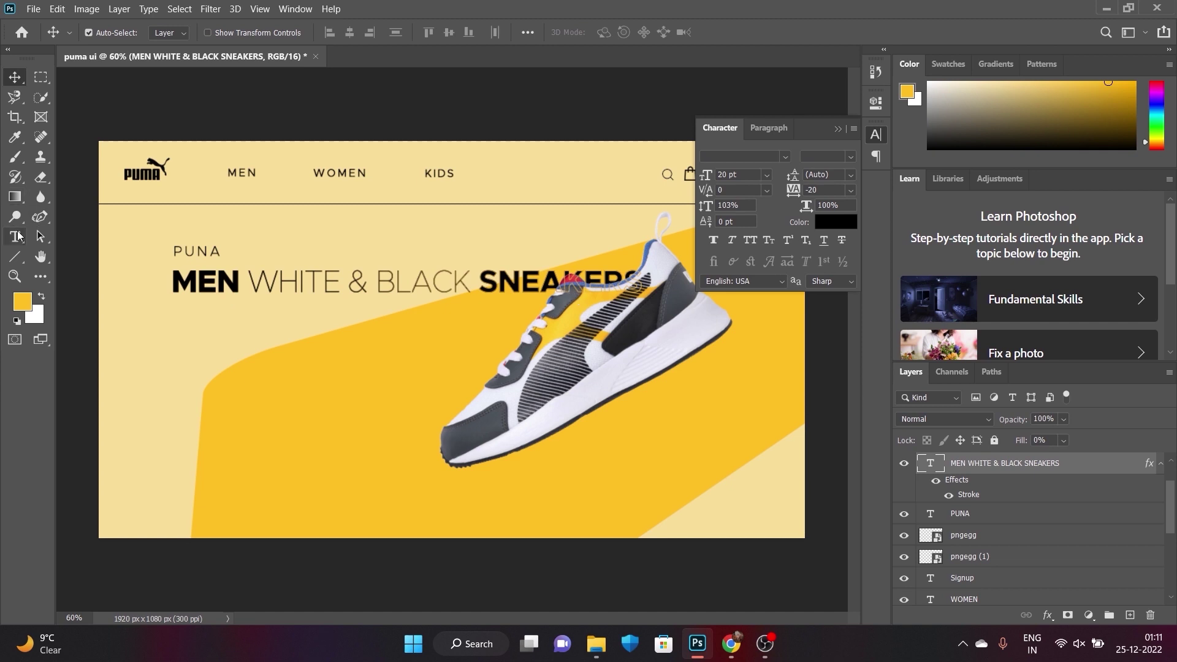
left_click(15, 237)
left_click(585, 288)
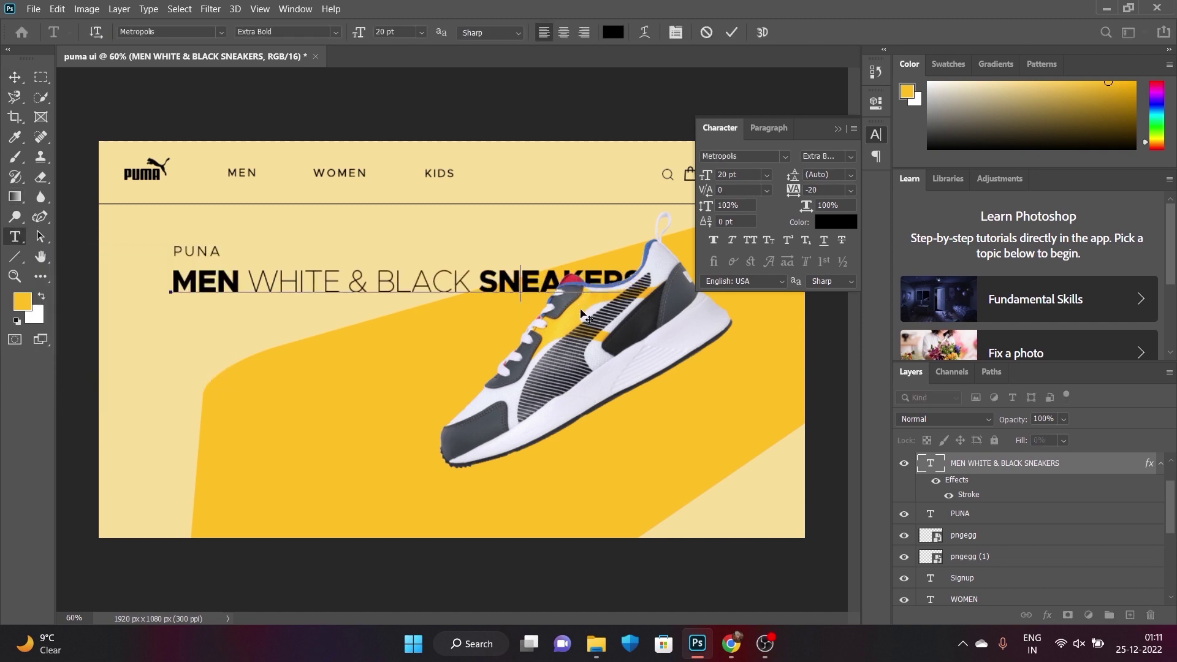
key("Left")
key("Left")
key("Left")
key("Left")
key("Left")
key("Left")
key("Left")
key("Left")
key("Left")
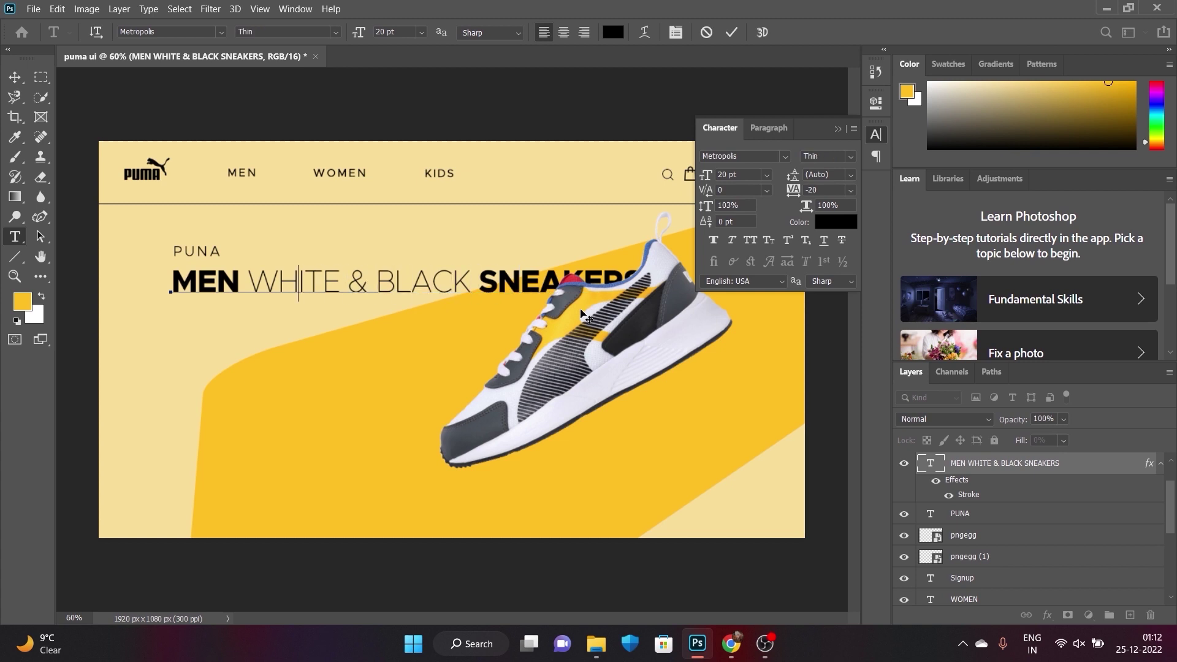
key("Left")
key("Left")
key("Left")
key("Right")
key("Right")
key("Right")
key("Right")
key("Right")
key("Right")
key("Right")
key("Right")
key("Right")
key("Right")
key("Right")
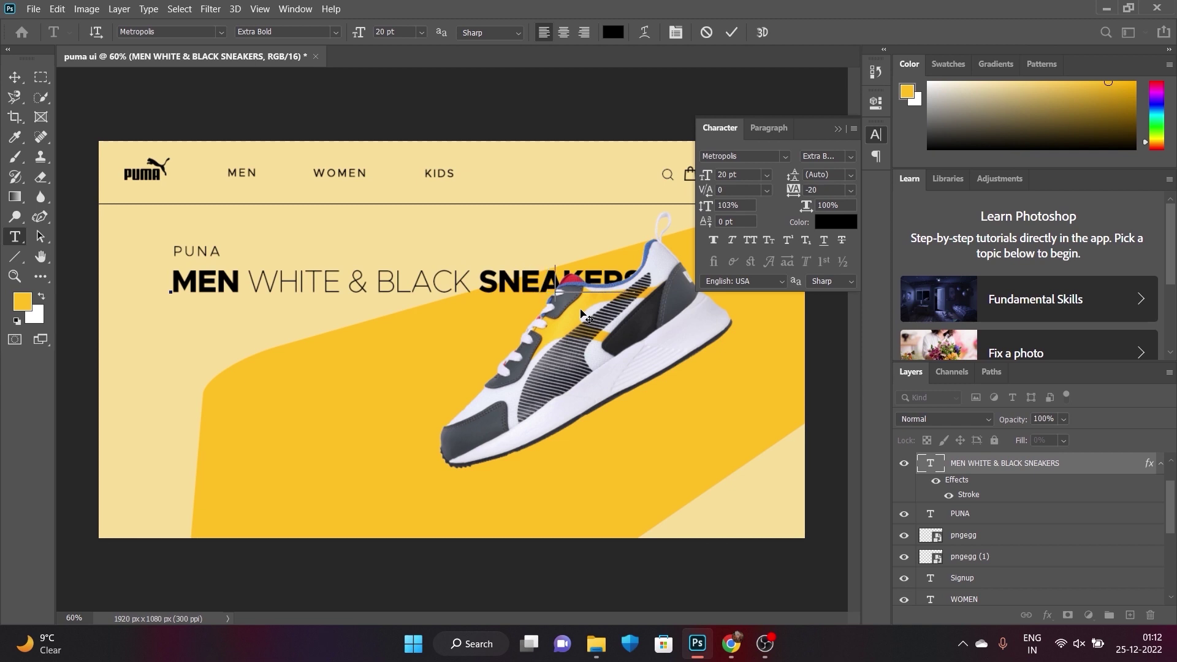
key("Right")
left_click(15, 77)
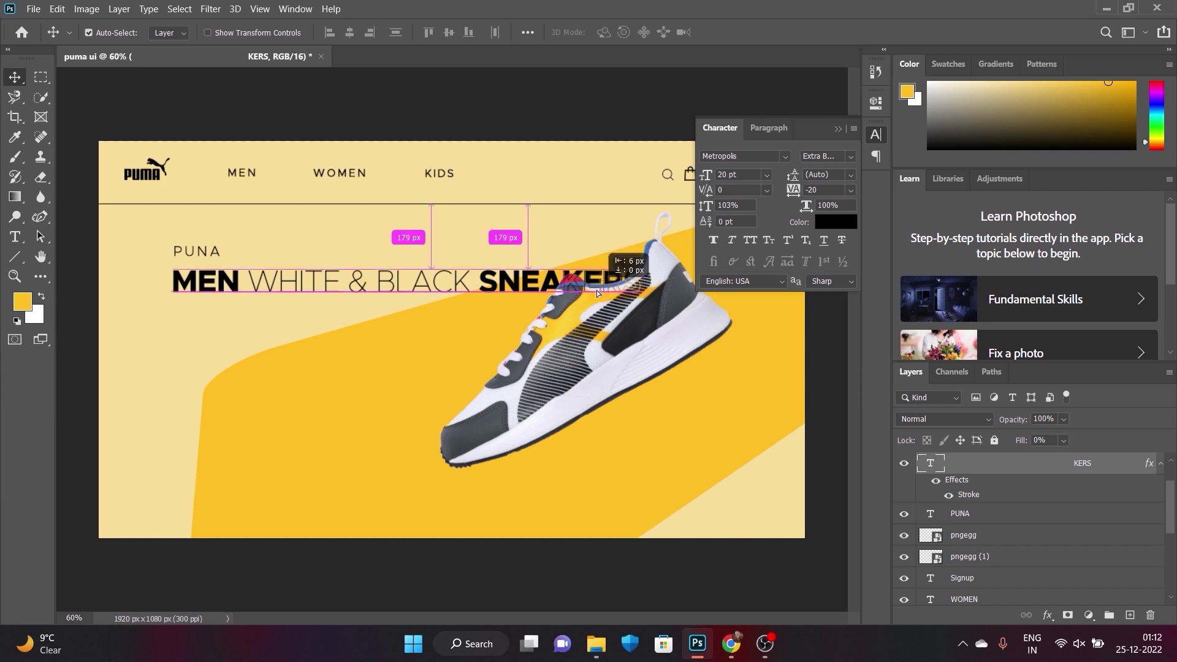
left_click(569, 225)
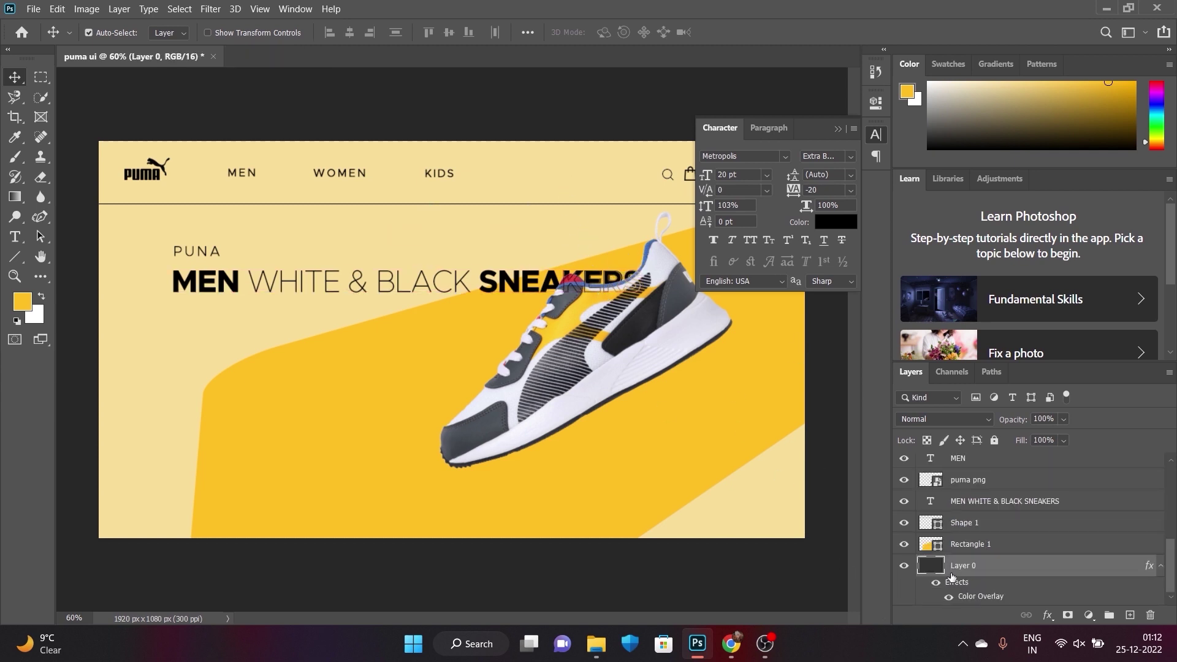
- Inspect Layer 0's colour overlay and the headline text, leaving both unchanged
double_click(973, 596)
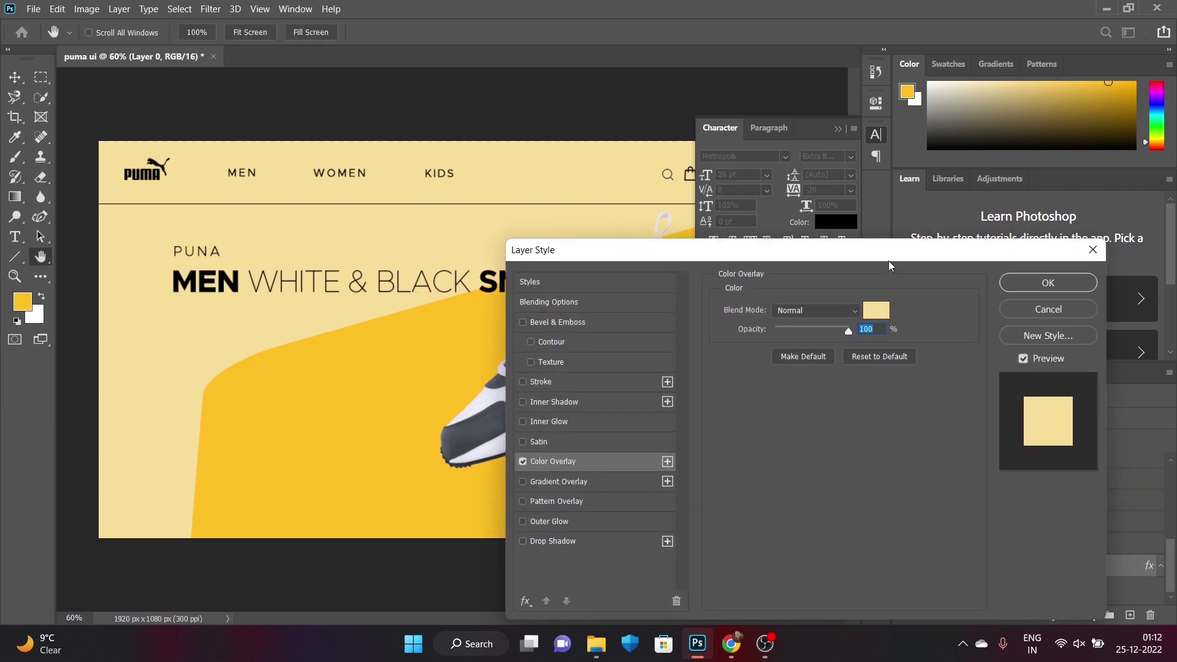
left_click_drag(888, 260, 1038, 346)
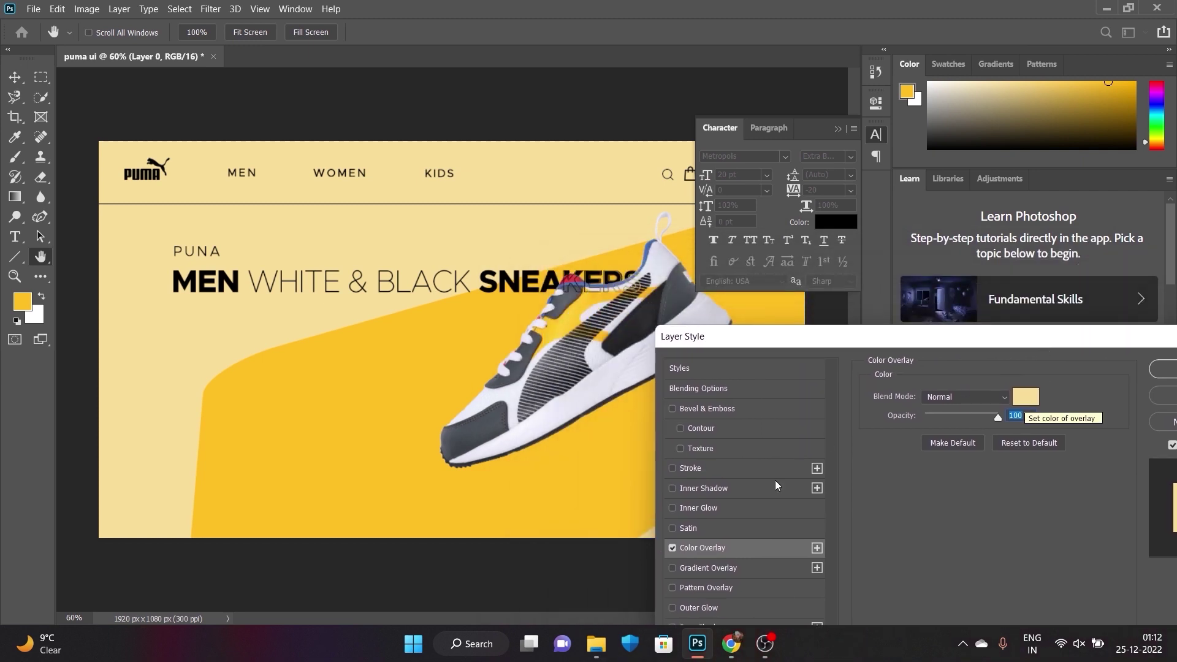
left_click_drag(1111, 337, 949, 337)
left_click(1069, 369)
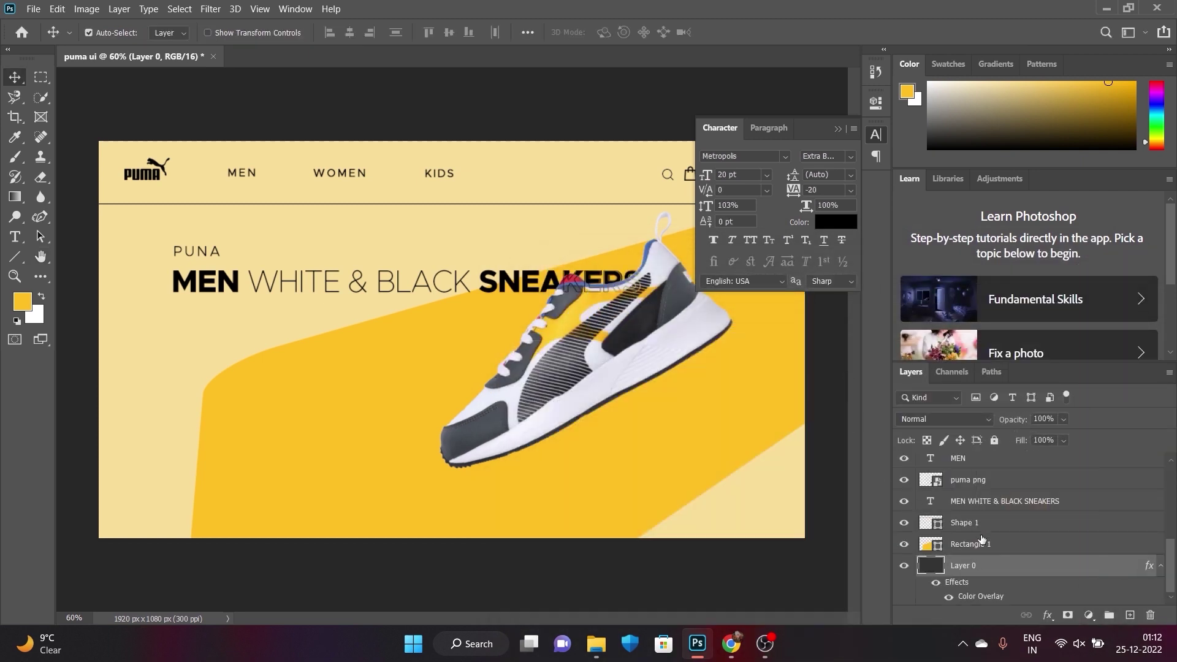
double_click(989, 502)
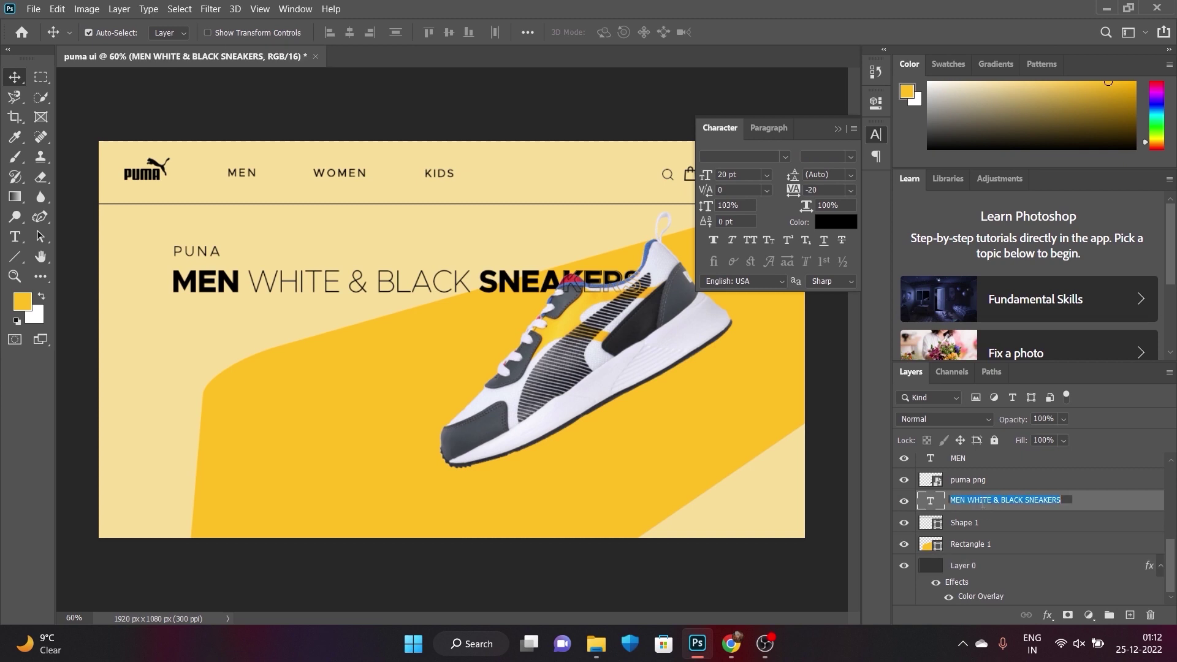
double_click(931, 502)
key("Escape")
- Change the KERS layer's stroke to 1 px solid white instead of the gradient
scroll(981, 490, "up", 5)
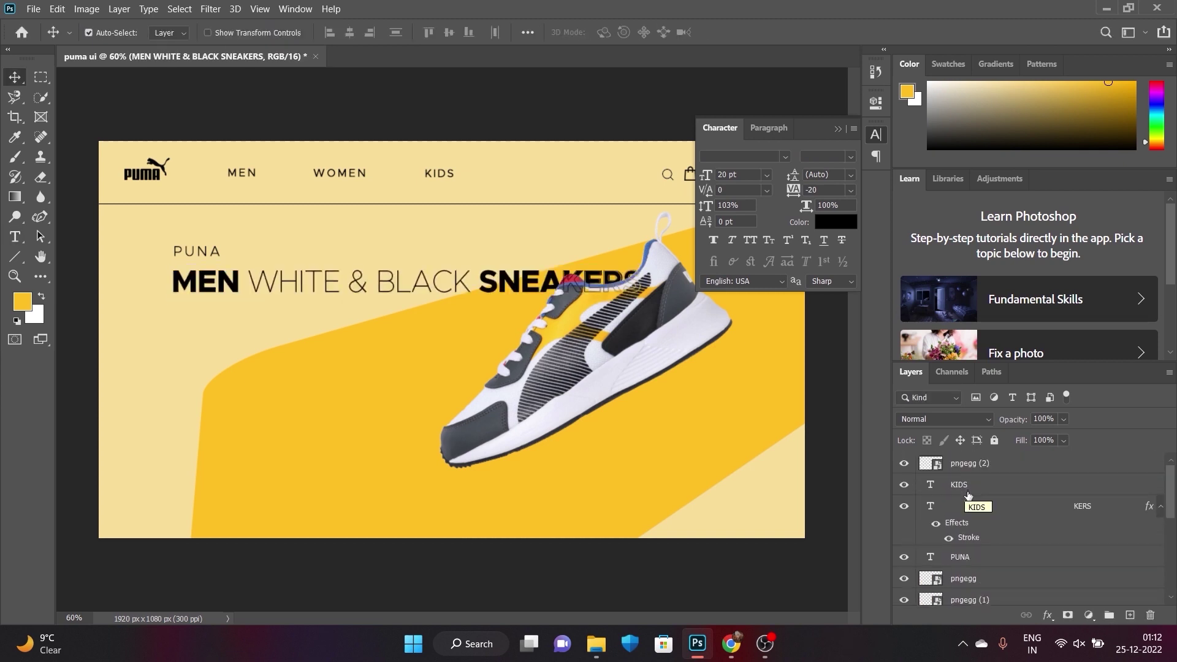
scroll(975, 527, "down", 3)
scroll(977, 532, "up", 1)
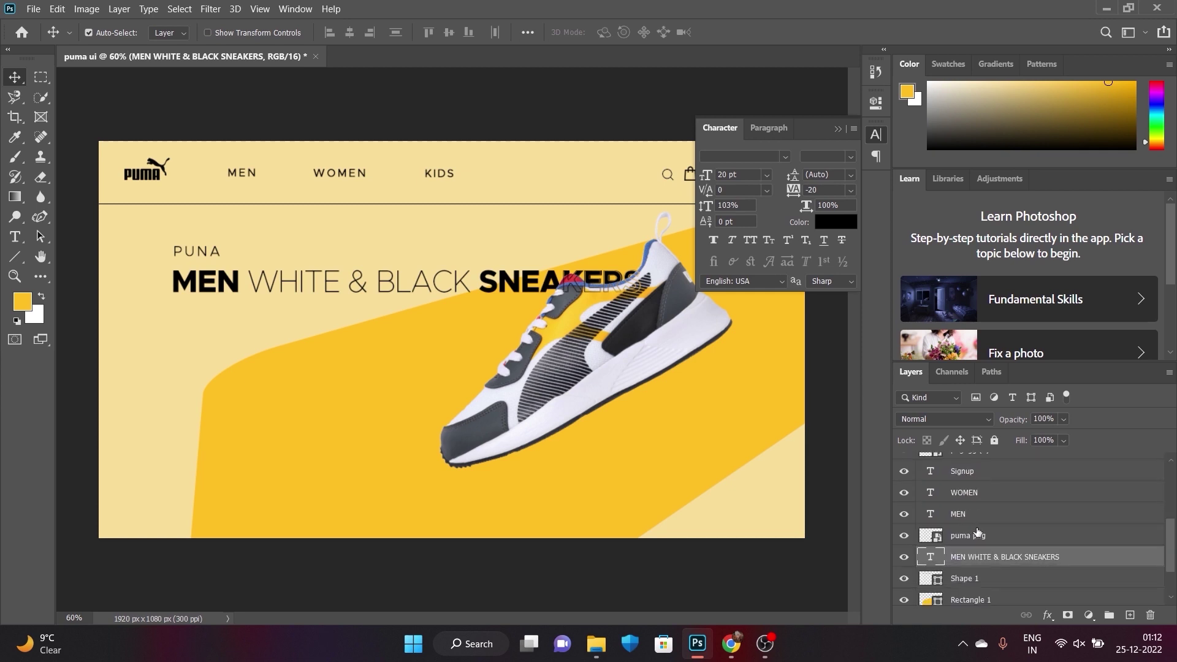
scroll(975, 531, "up", 1)
scroll(971, 529, "up", 2)
double_click(968, 537)
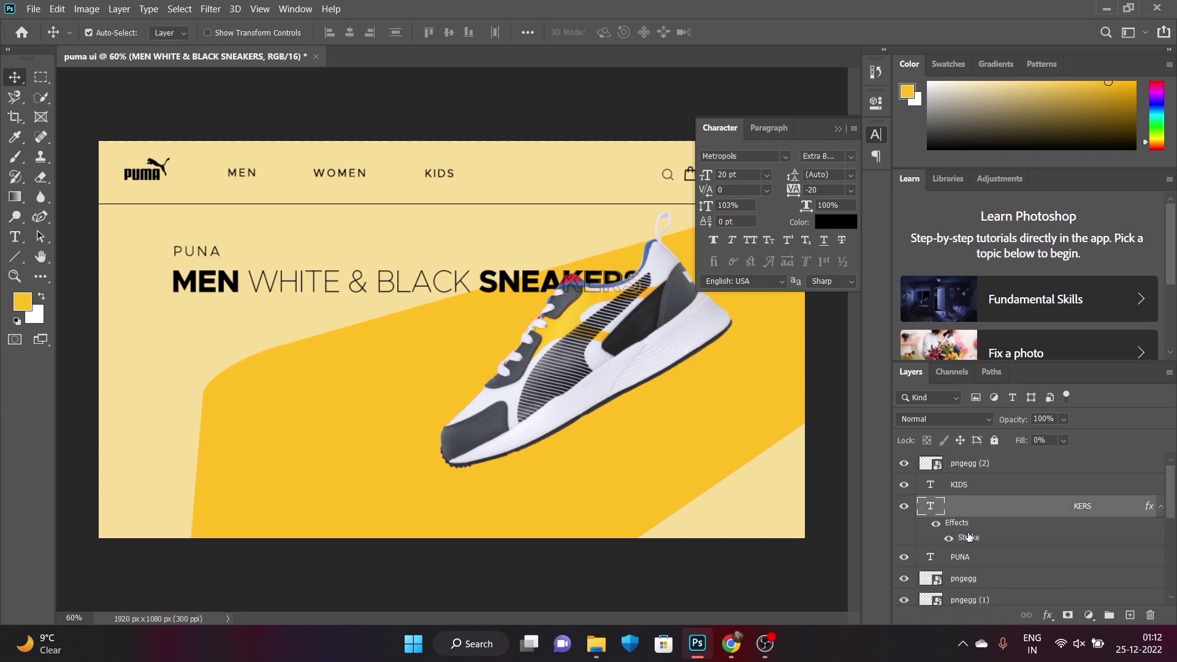
left_click_drag(838, 263, 969, 324)
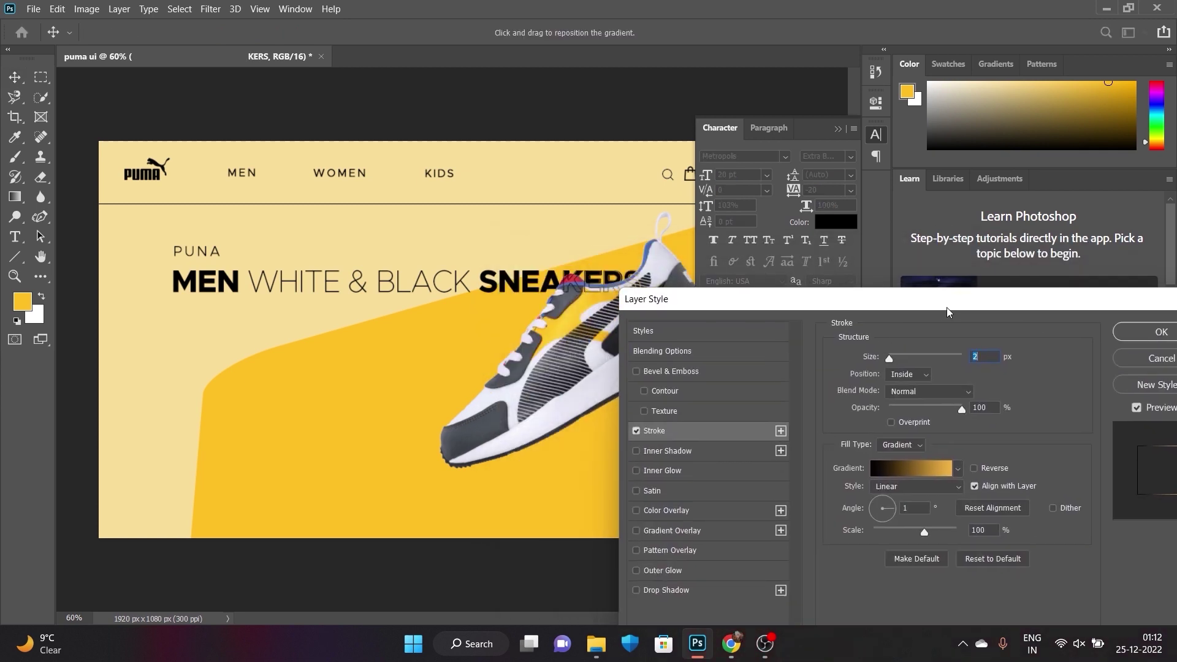
left_click_drag(898, 374, 894, 374)
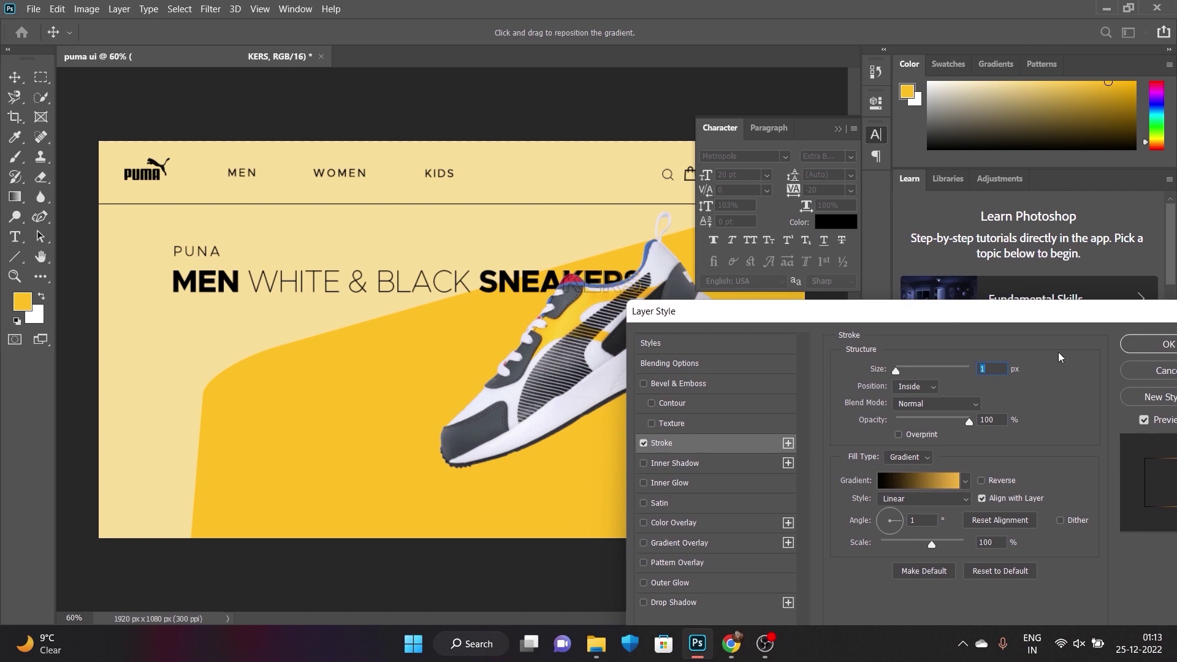
scroll(931, 461, "up", 1)
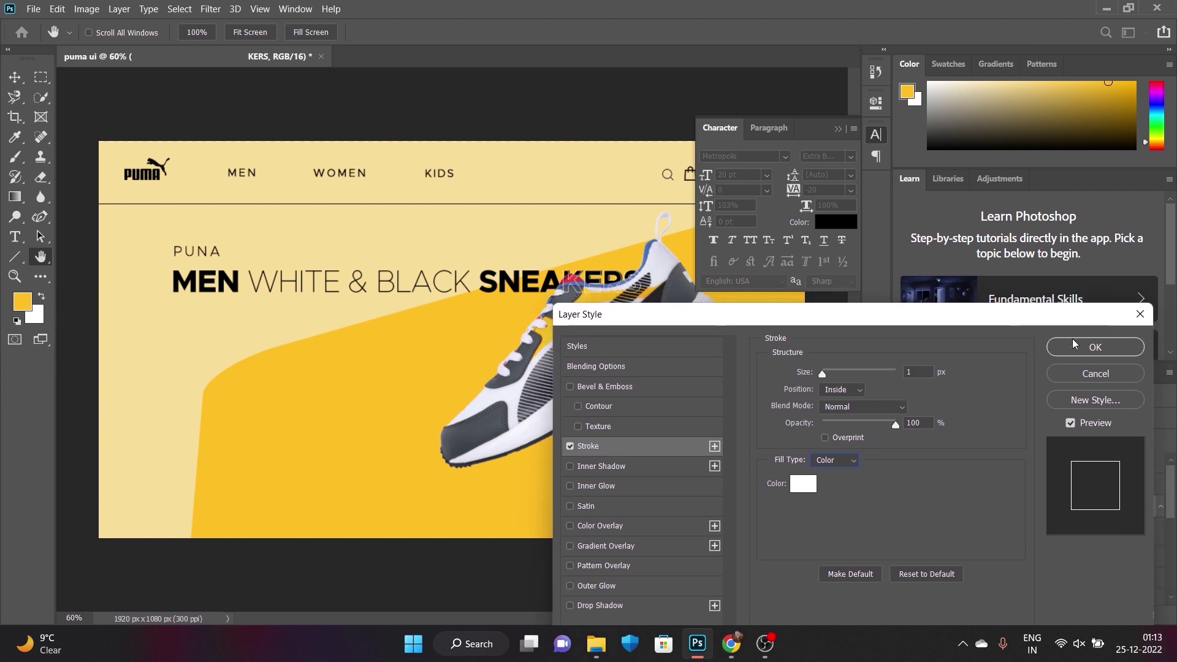
key("Return")
- Start an empty text line below the headline set in Metropolis Thin
left_click(790, 112)
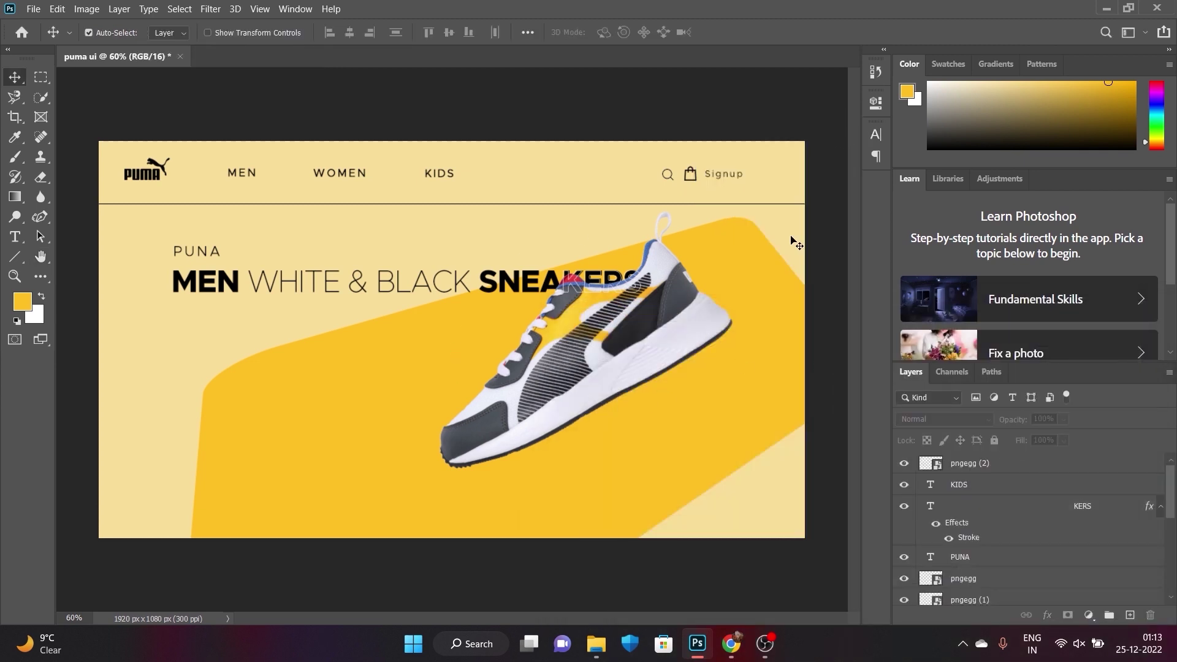
key("t")
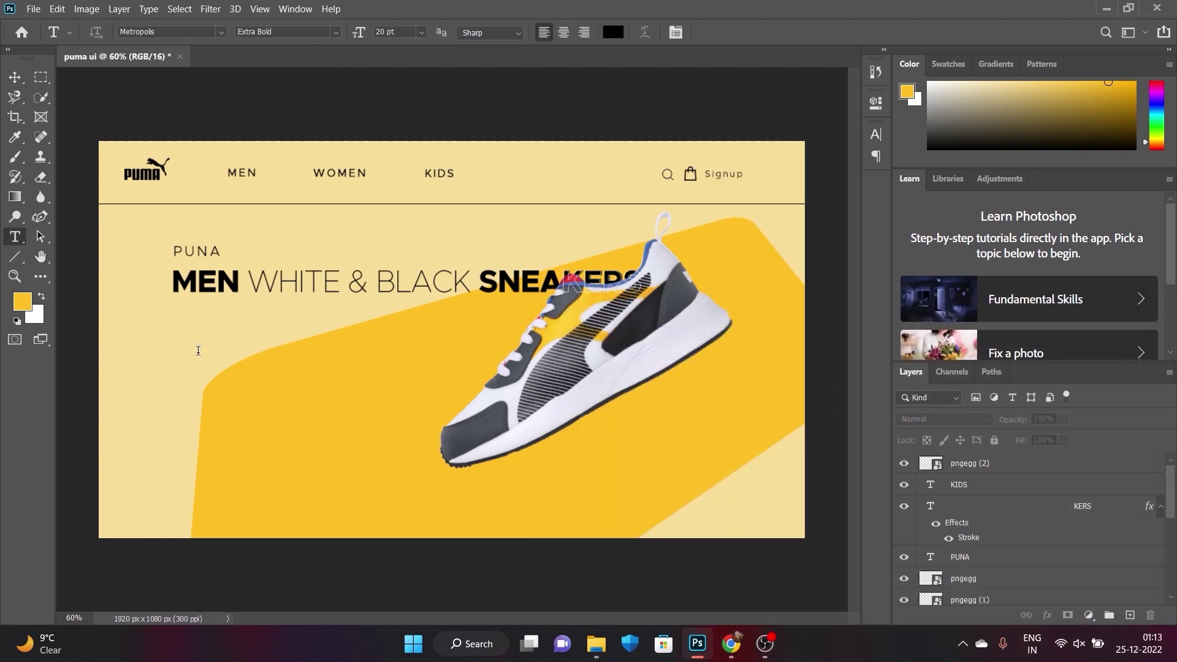
left_click(199, 351)
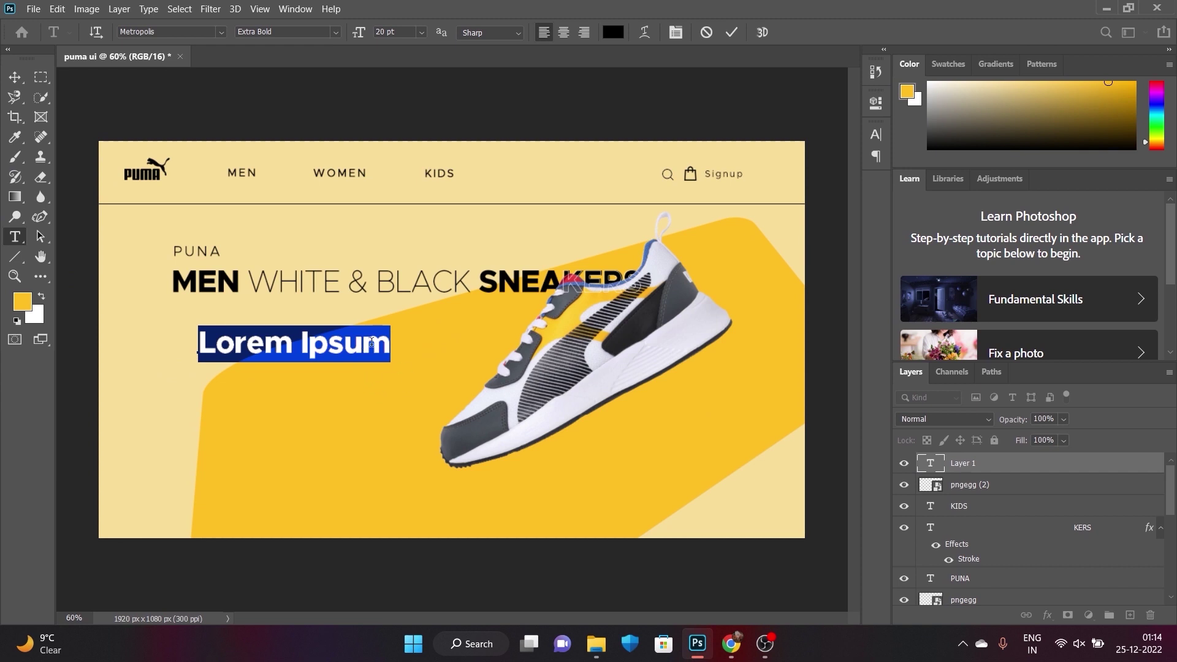
key("BackSpace")
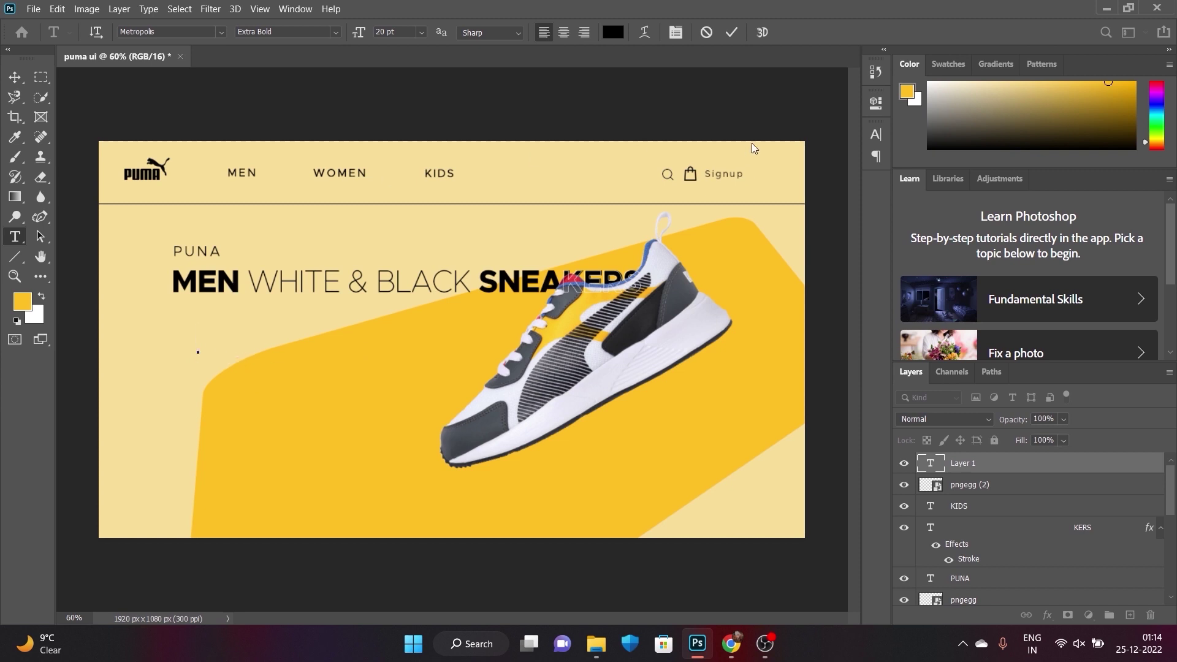
left_click(875, 134)
left_click(772, 156)
type("met")
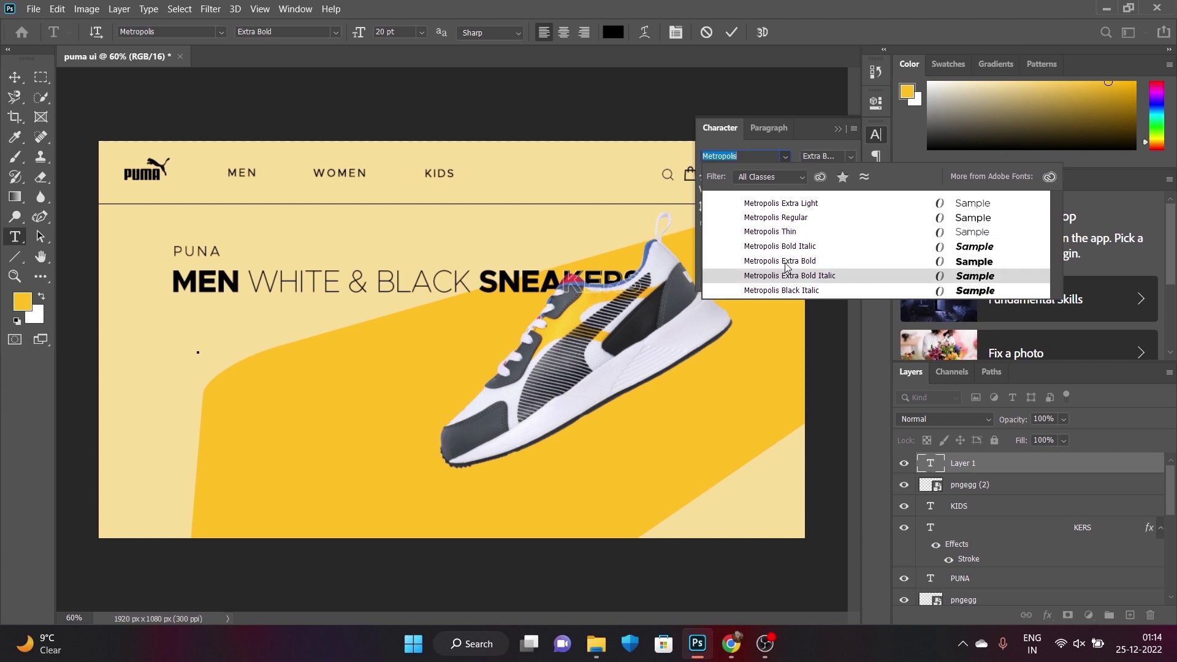
left_click(770, 233)
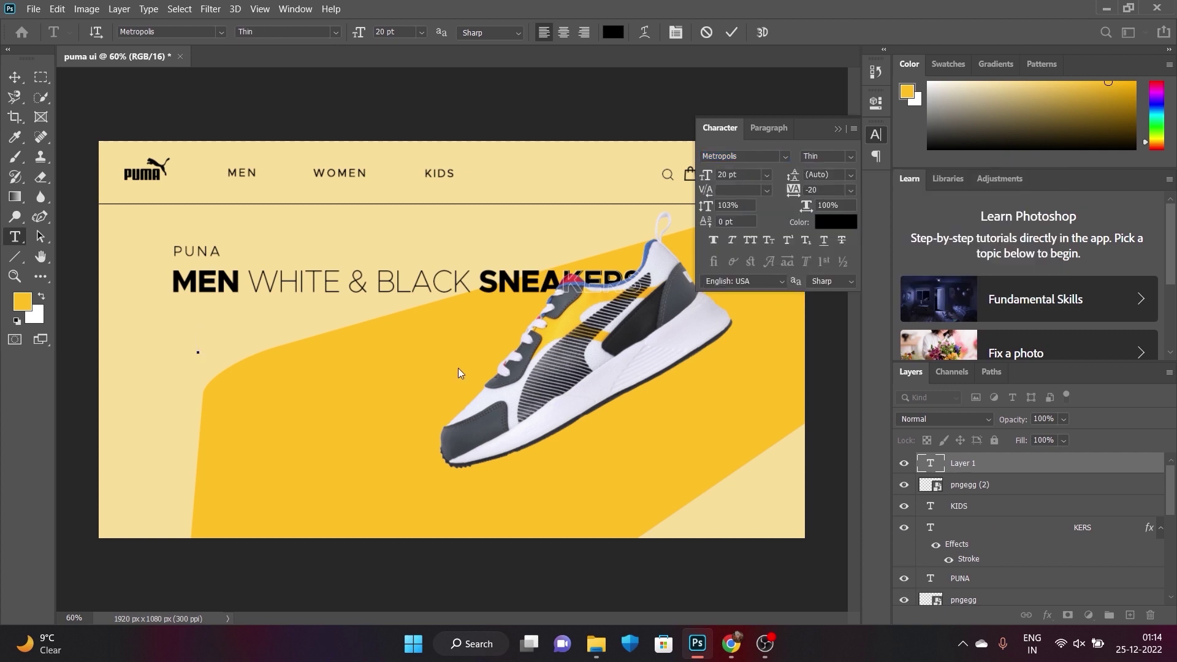
- Type the tagline '100% original peoduct', correcting the mistyped letter
type("100")
type("%")
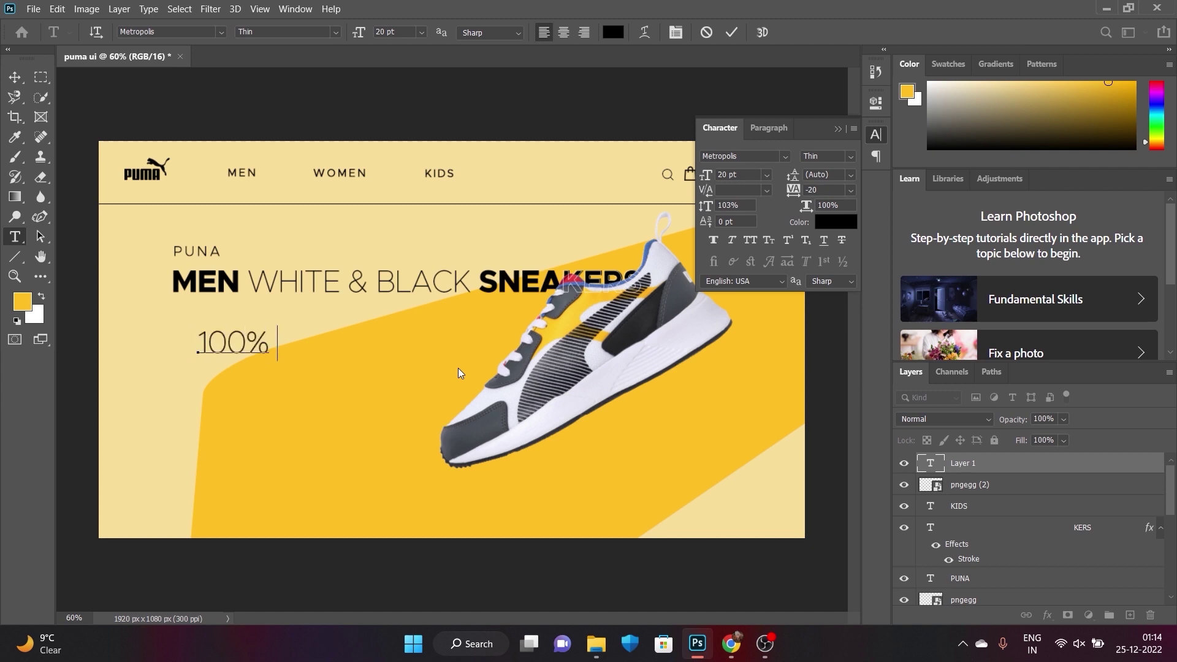
type(" ori")
type("ginak")
key("BackSpace")
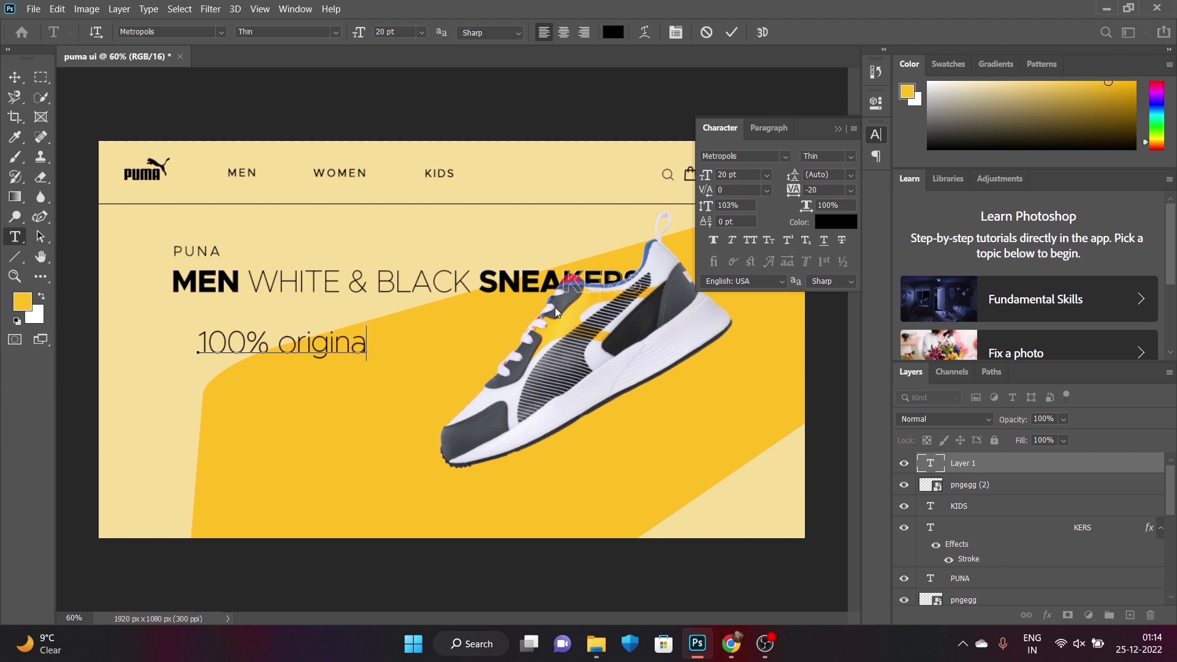
type("l p")
type("e")
type("oduct")
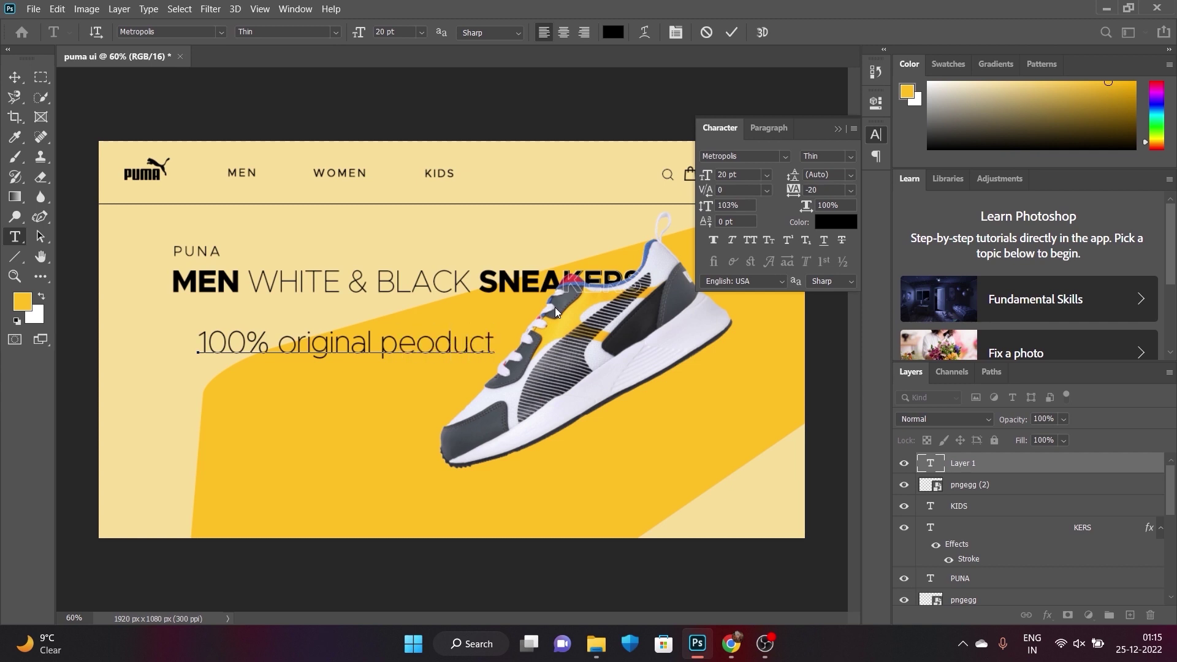
- Shrink the tagline to 8 pt and loosen its tracking from -20 to 0
left_click_drag(493, 342, 171, 349)
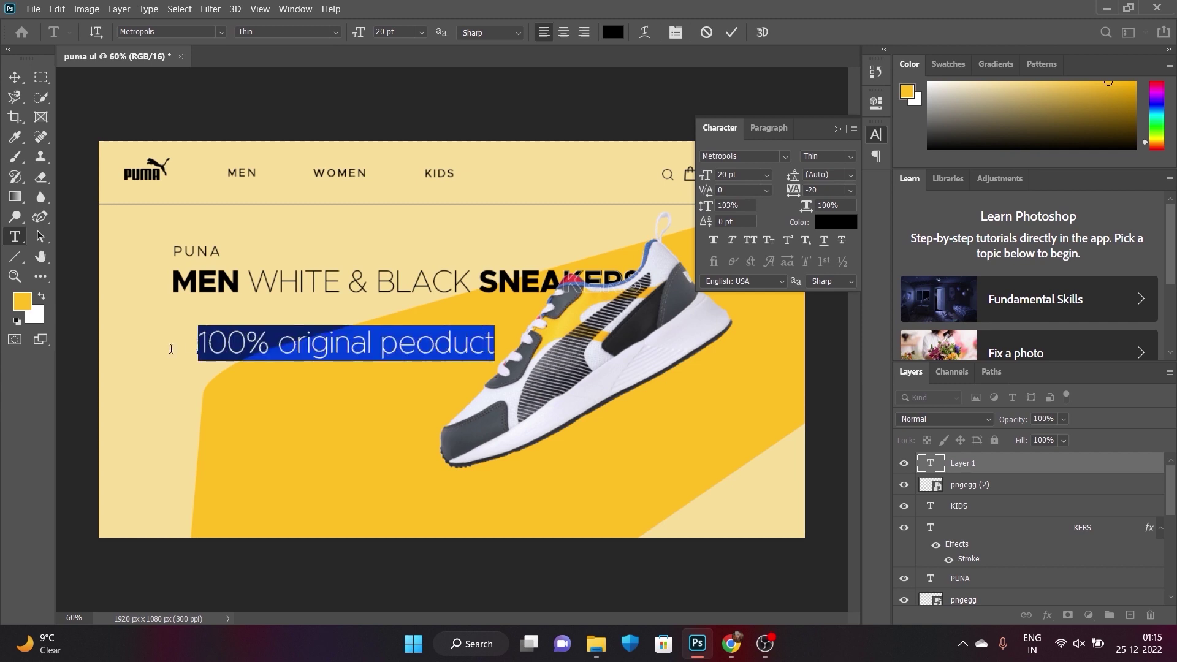
left_click_drag(706, 177, 692, 183)
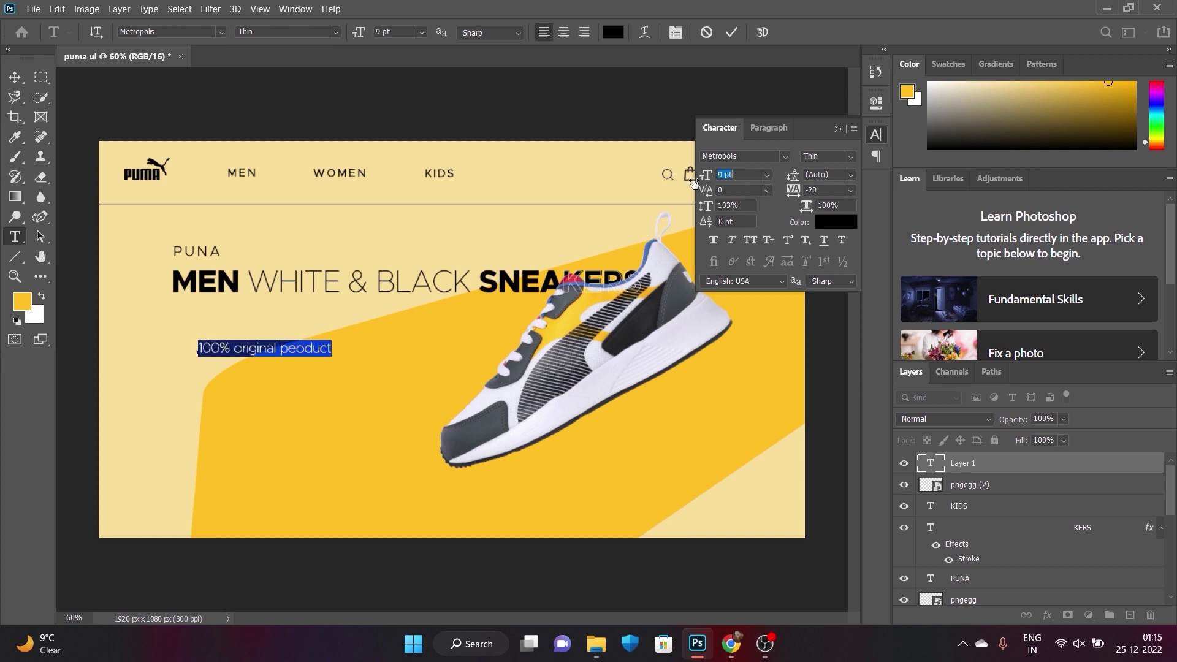
type("8")
key("ctrl+Return")
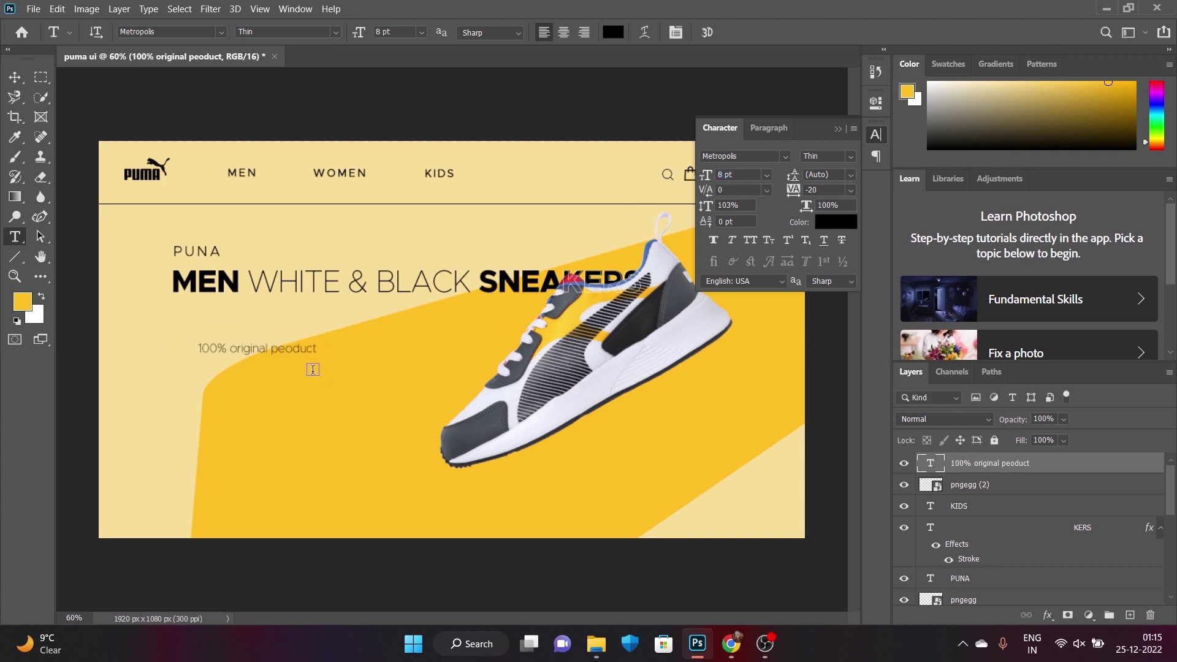
left_click_drag(316, 349, 197, 349)
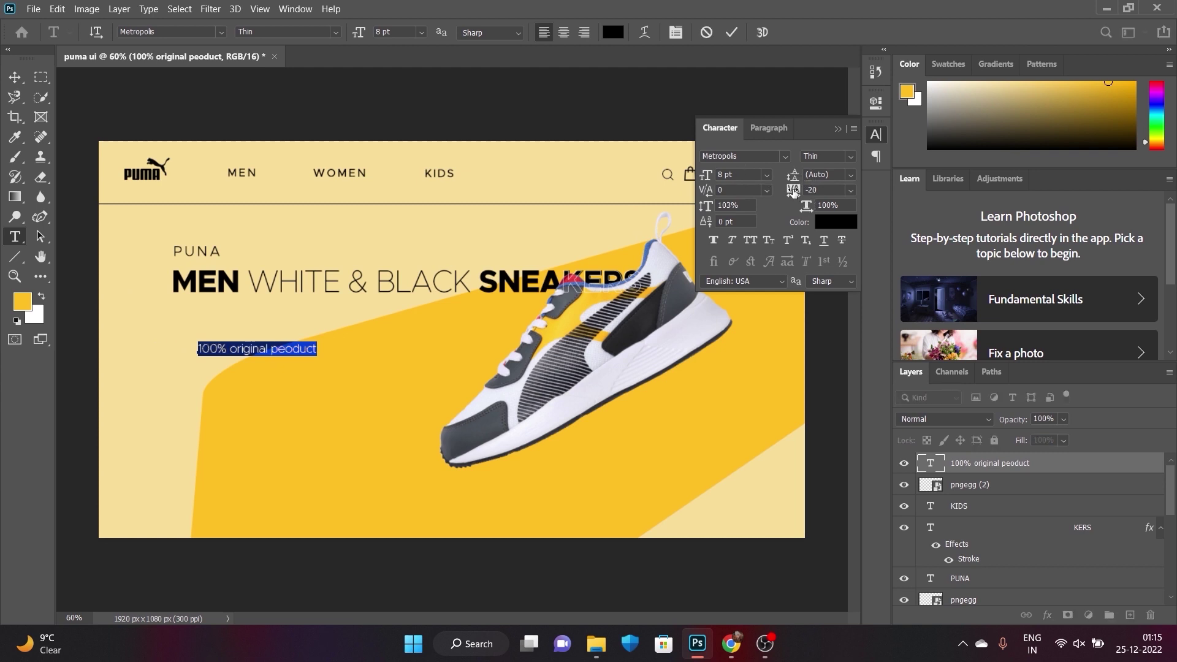
left_click_drag(793, 189, 795, 192)
left_click(276, 349)
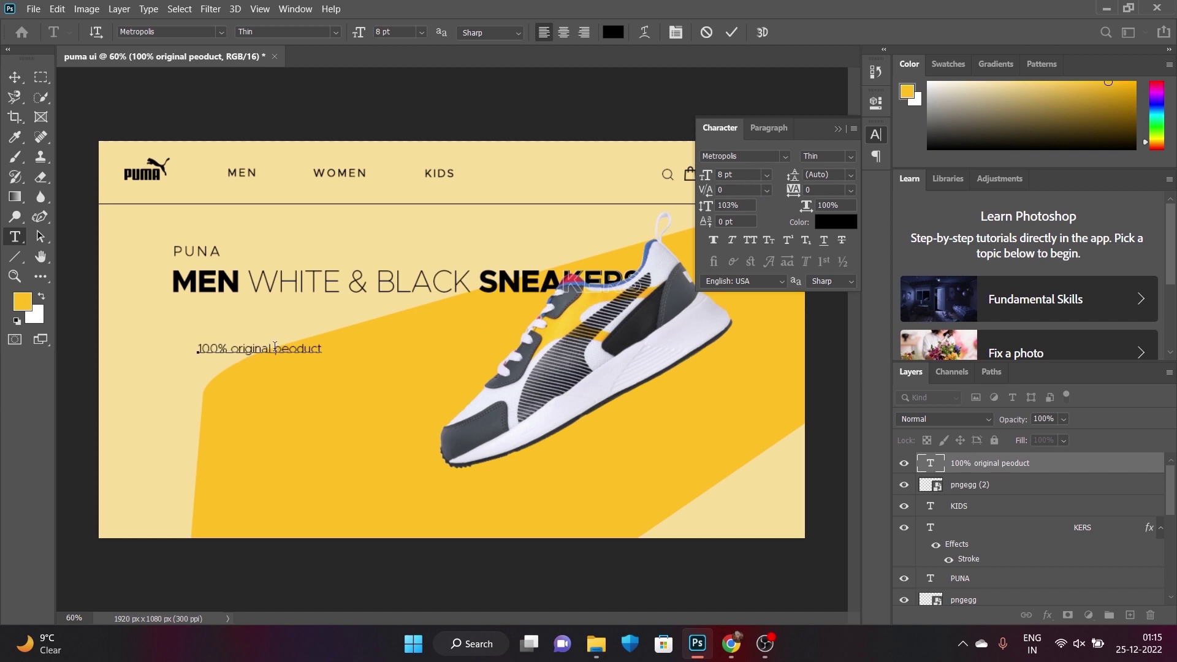
key("ctrl+Return")
key("v")
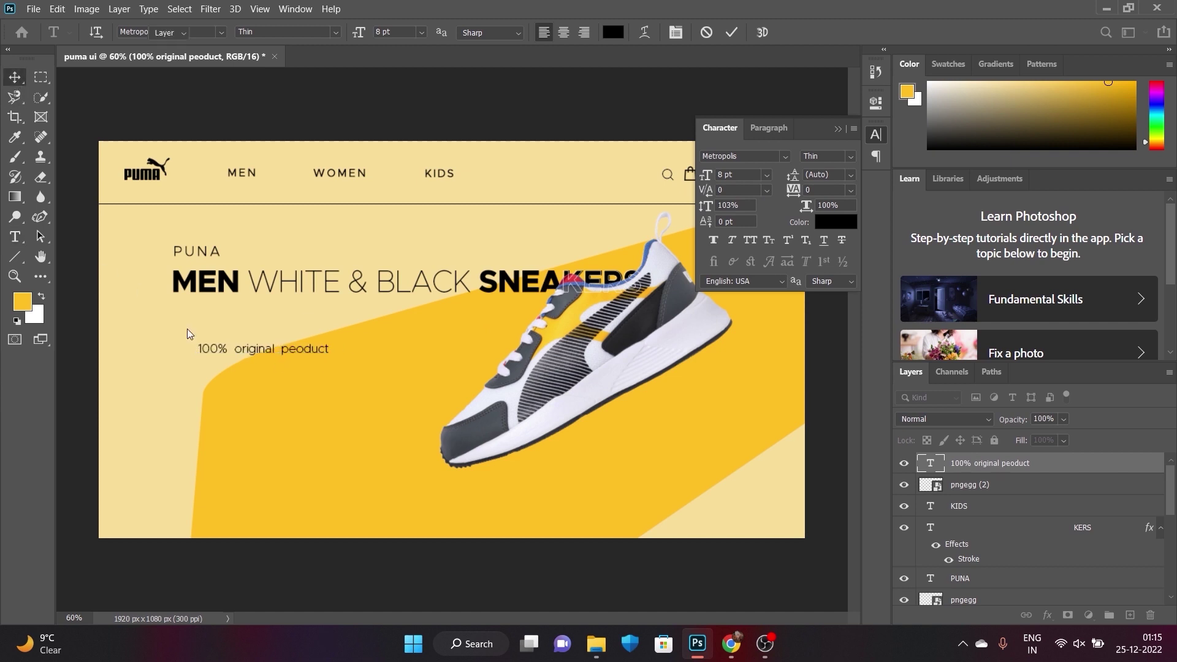
- Move the tagline just under the headline and set it to Metropolis Regular
left_click_drag(262, 355, 245, 323)
double_click(244, 324)
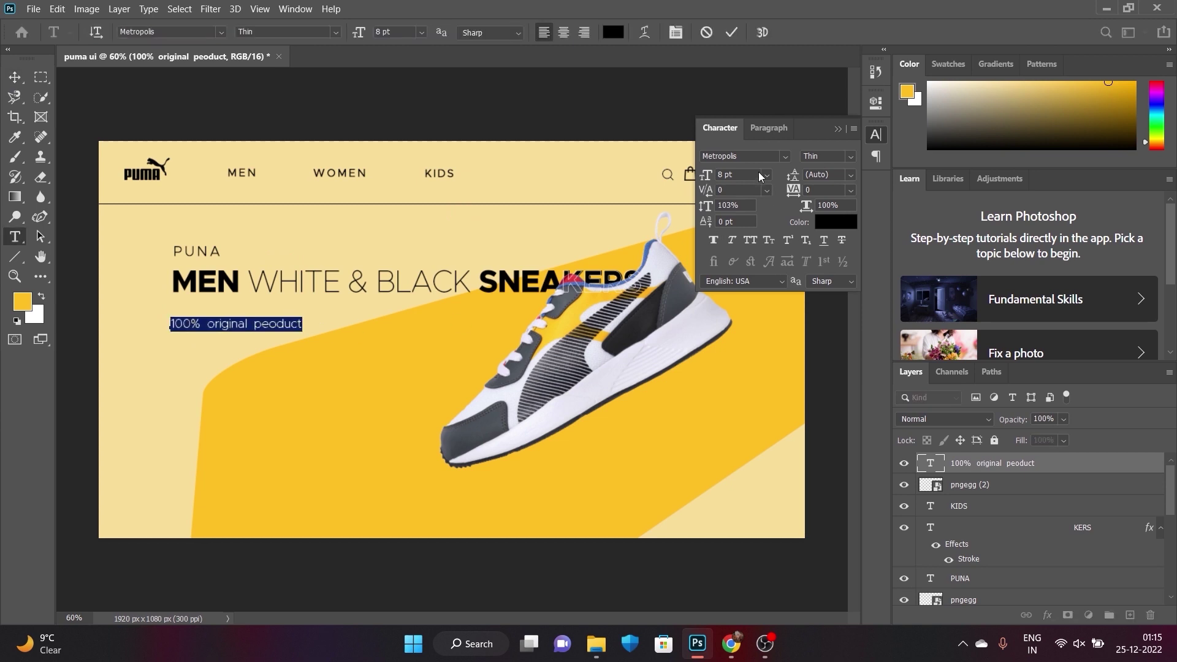
left_click(751, 155)
type("met")
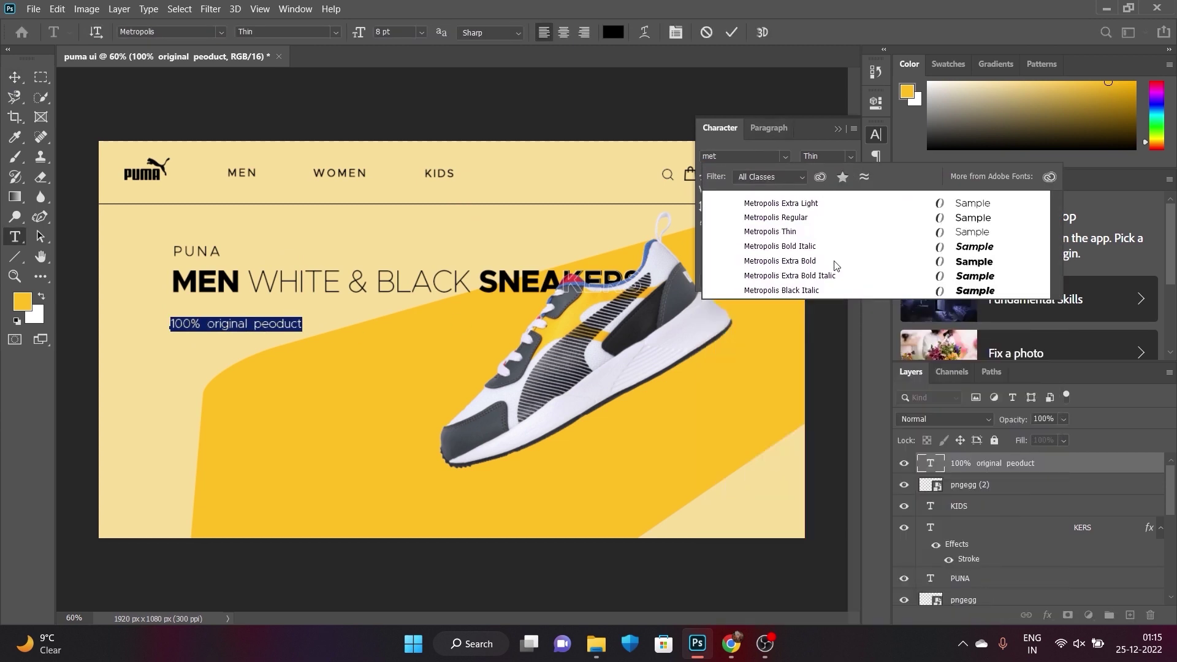
left_click(816, 218)
key("ctrl+Return")
key("v")
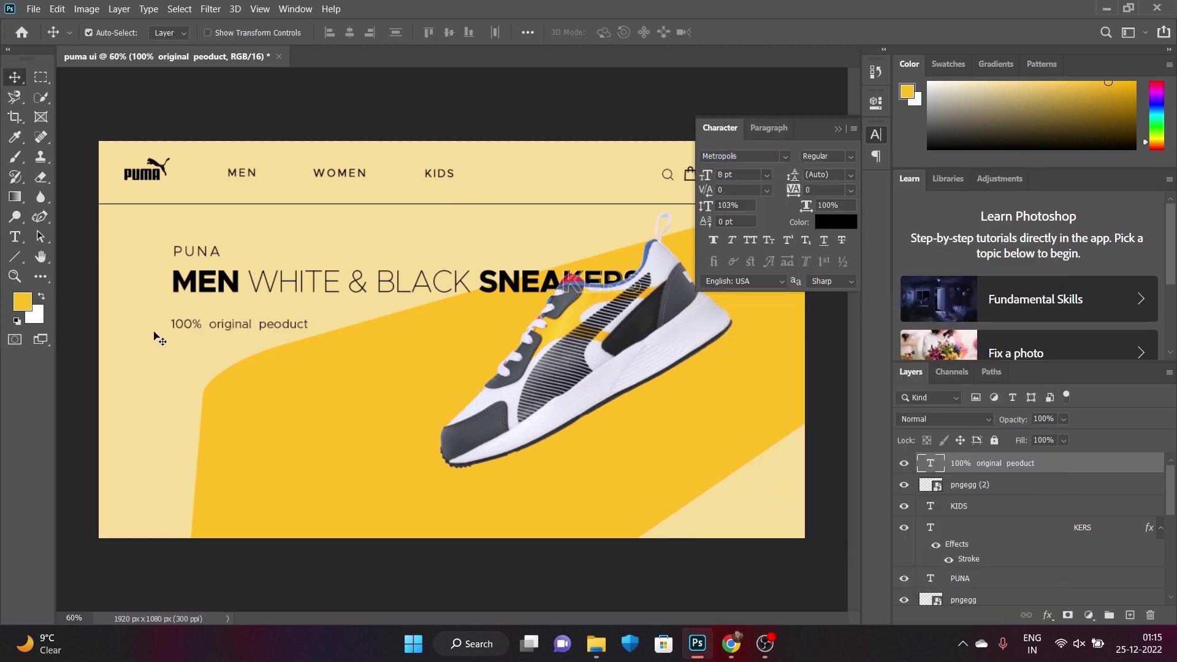
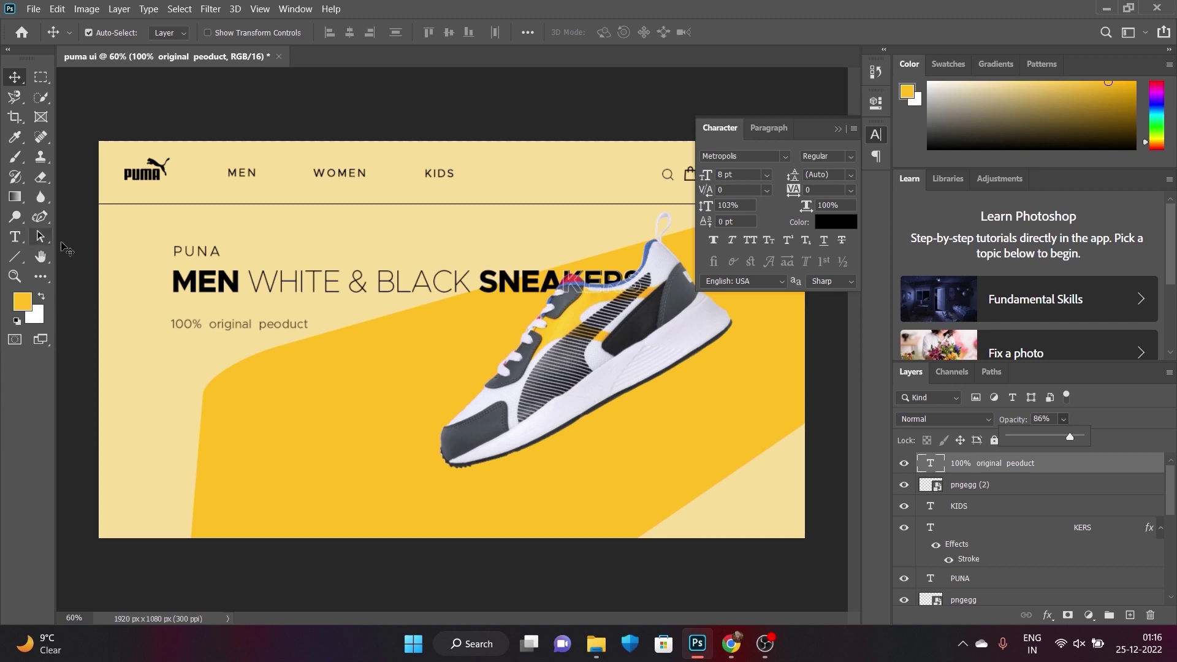
- Type a 'COD avelable' line beneath the tagline, checking the wording on the product page
left_click(754, 433)
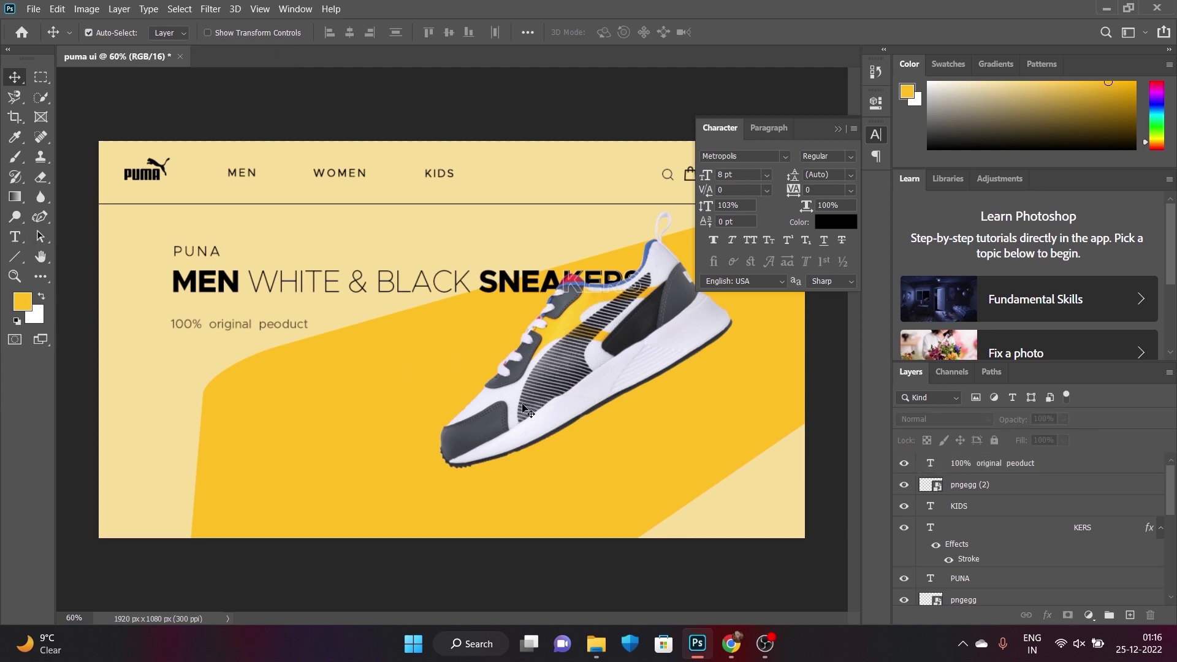
left_click(222, 350)
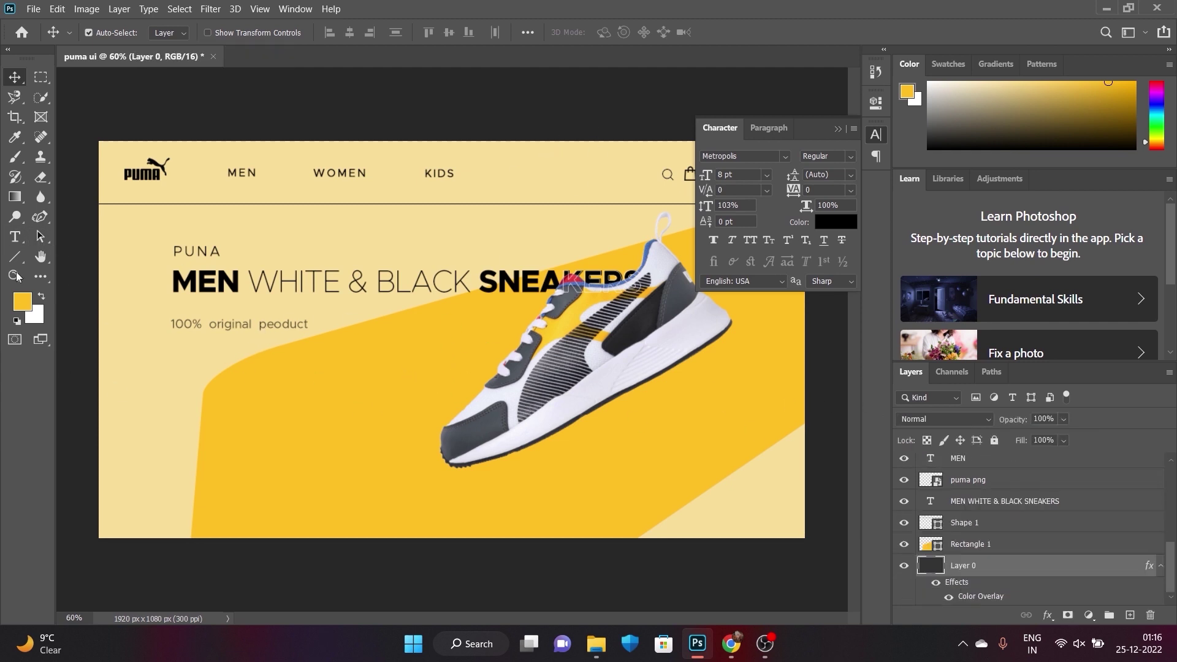
left_click(15, 236)
left_click(178, 353)
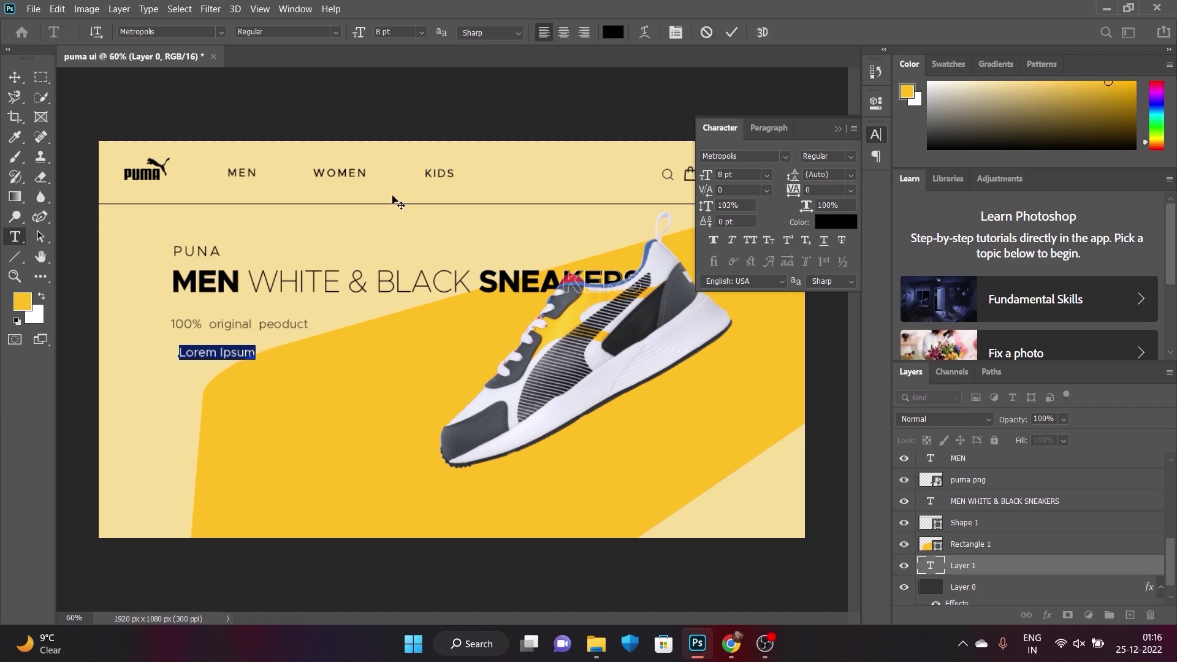
key("alt+Tab")
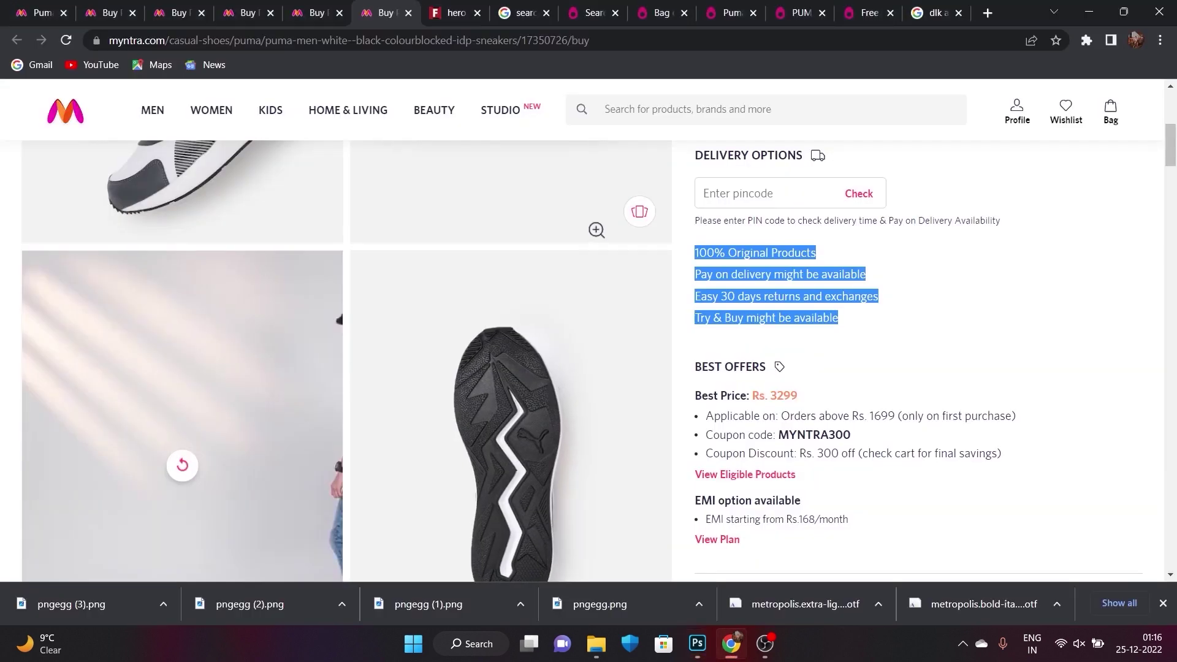
key("alt+Tab")
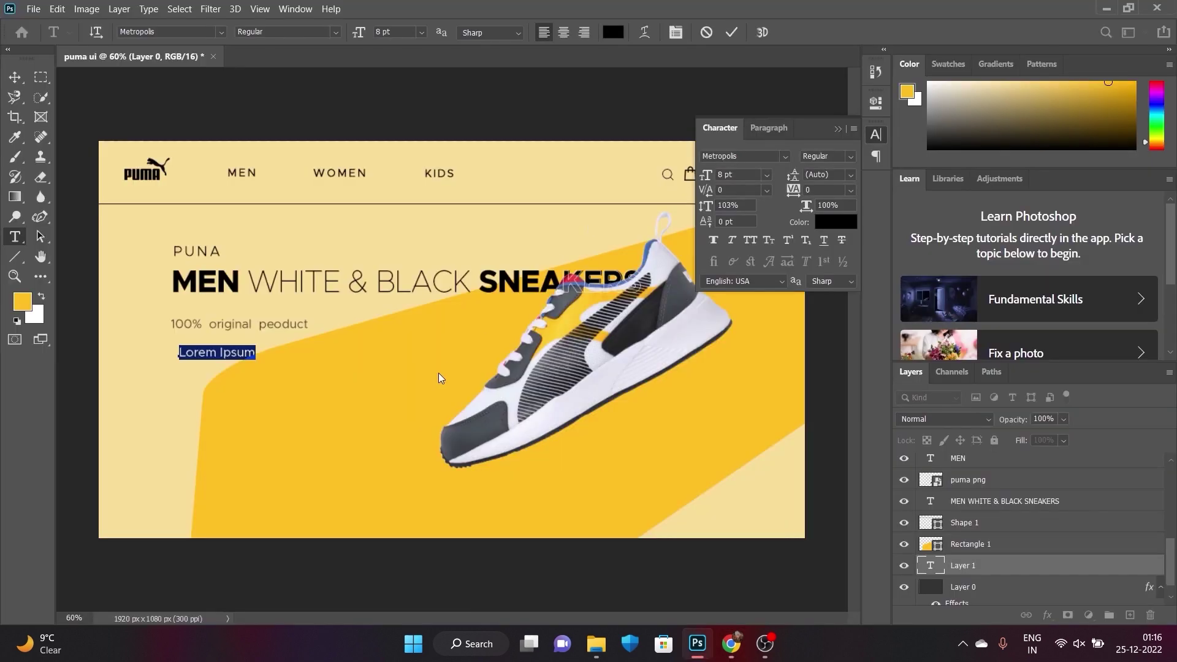
type("COD avelable")
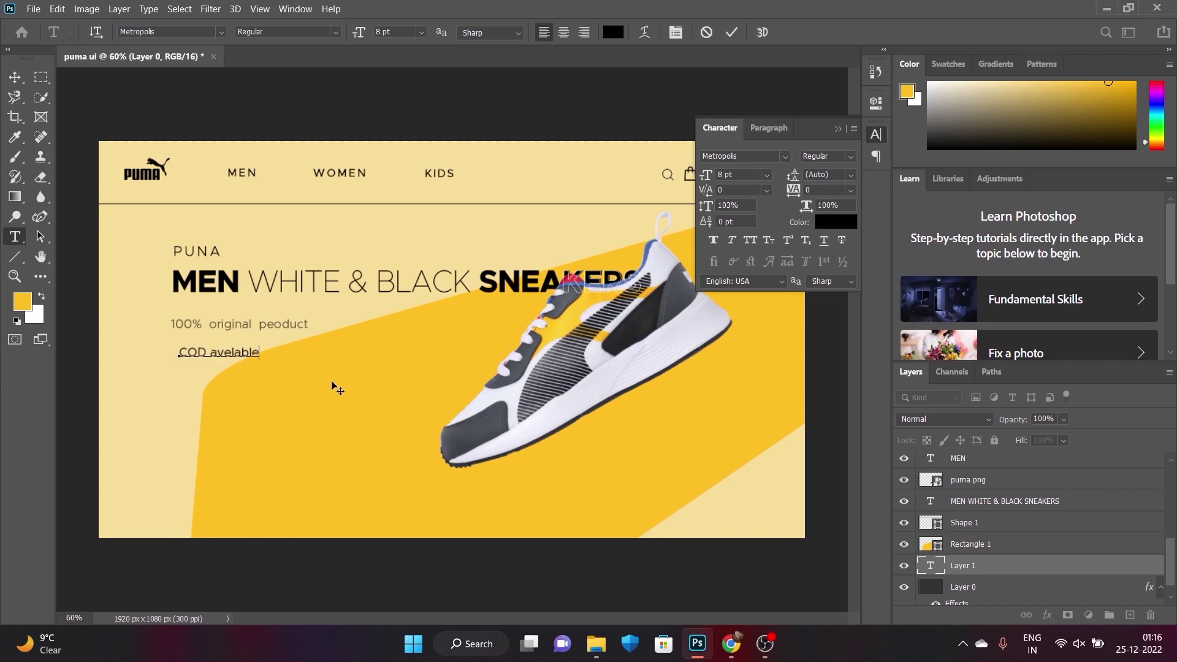
key("alt+Tab")
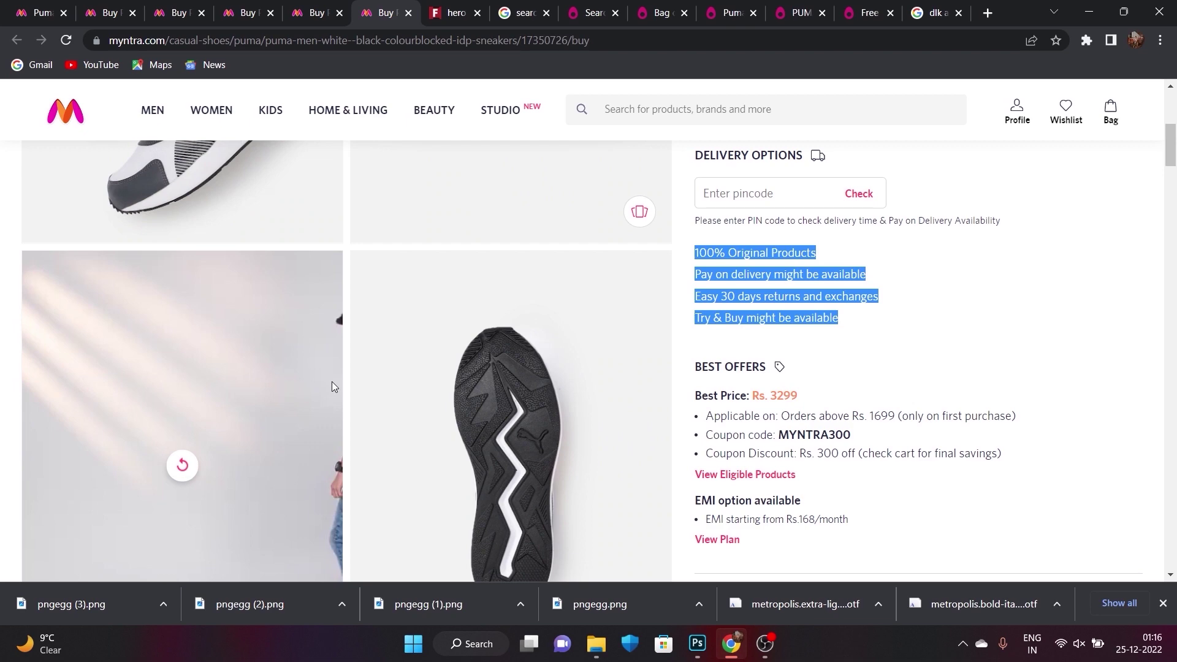
key("alt+Tab")
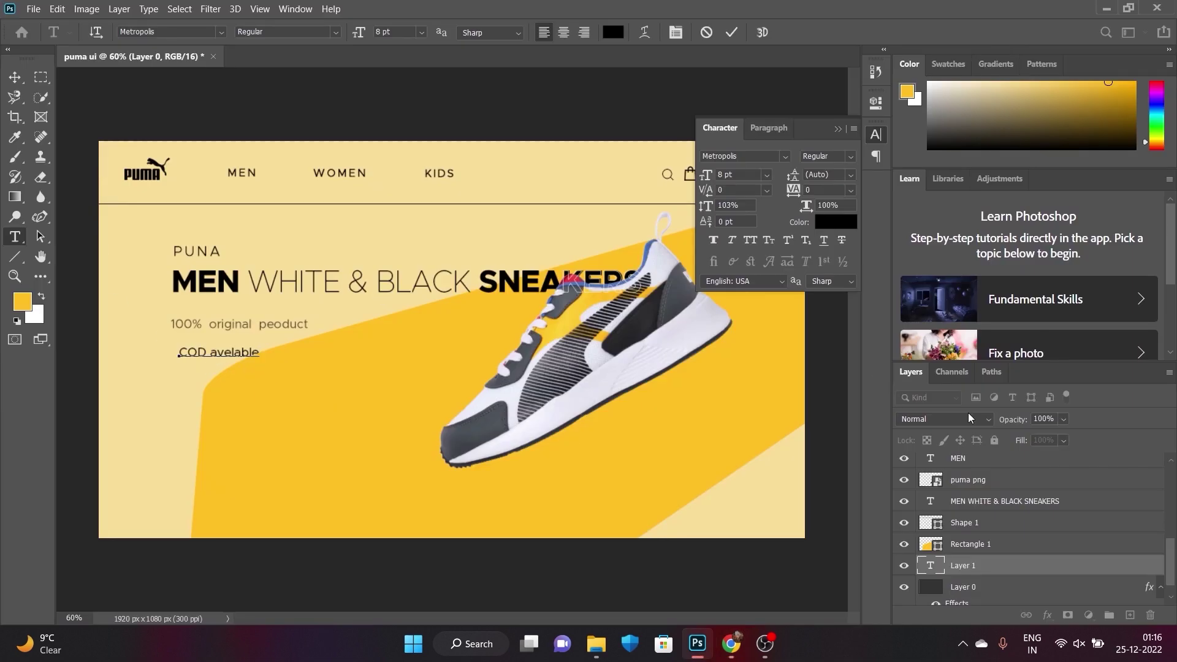
- Commit the COD text and align it under the '100% original peoduct' line
key("ctrl+Return")
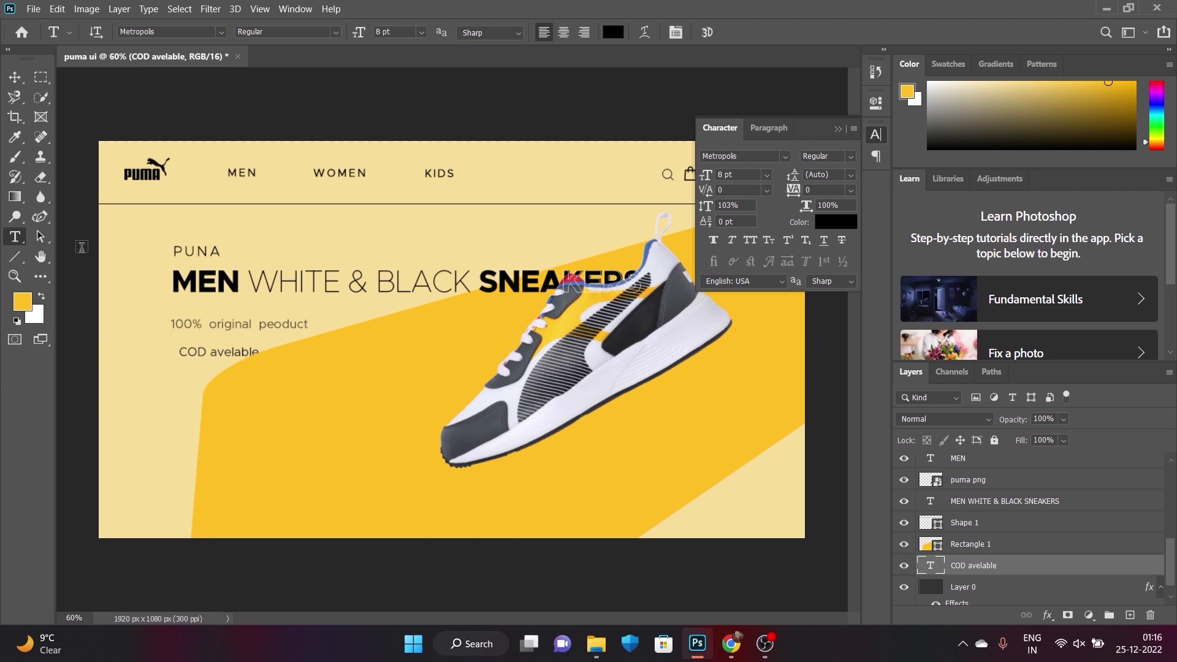
left_click(15, 79)
left_click_drag(216, 358, 214, 346)
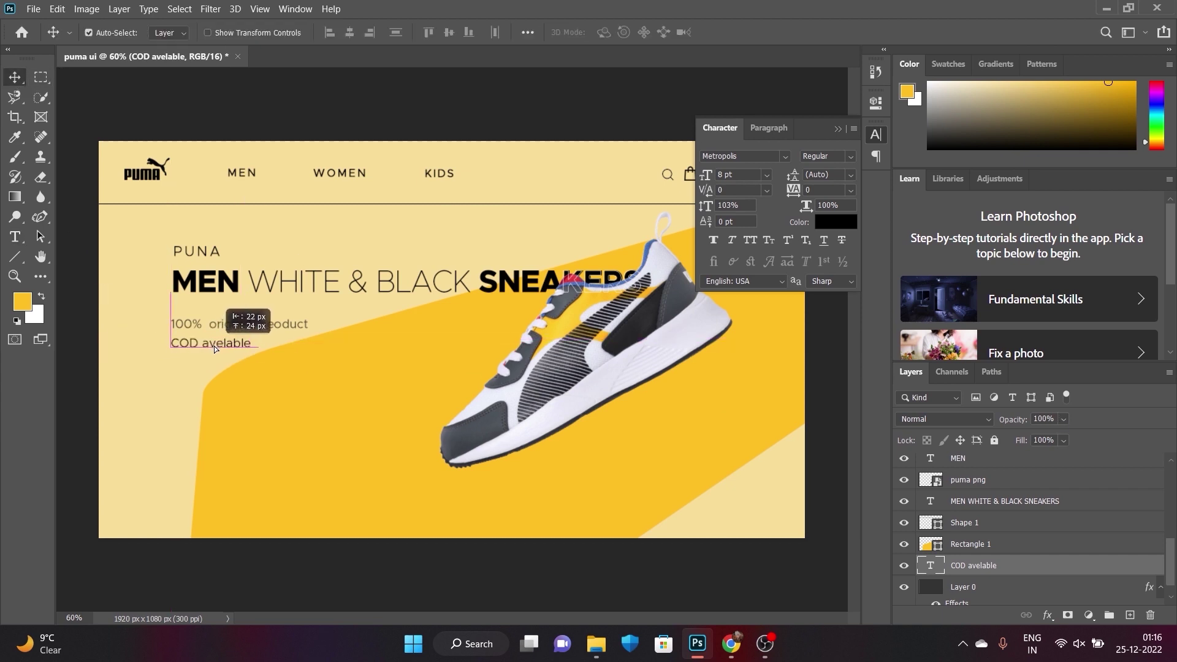
- Nudge 'COD avelable' into alignment and add '30 days return and exchanges' beneath it
left_click_drag(214, 346, 213, 346)
double_click(221, 345)
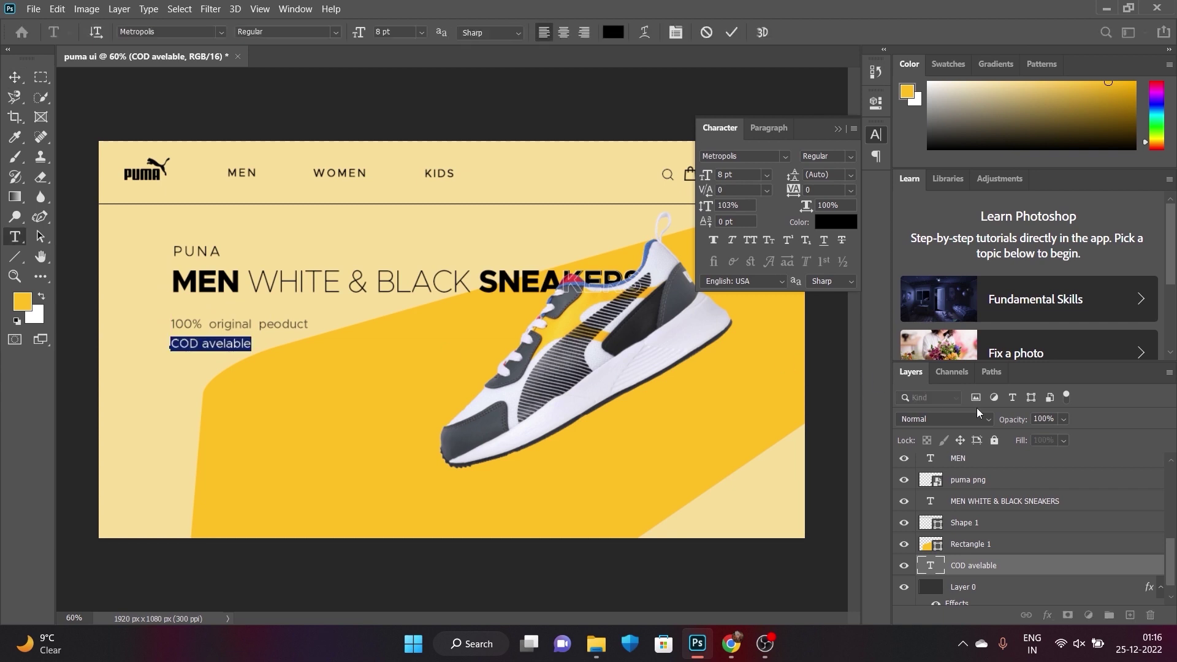
left_click(175, 365)
left_click(174, 365)
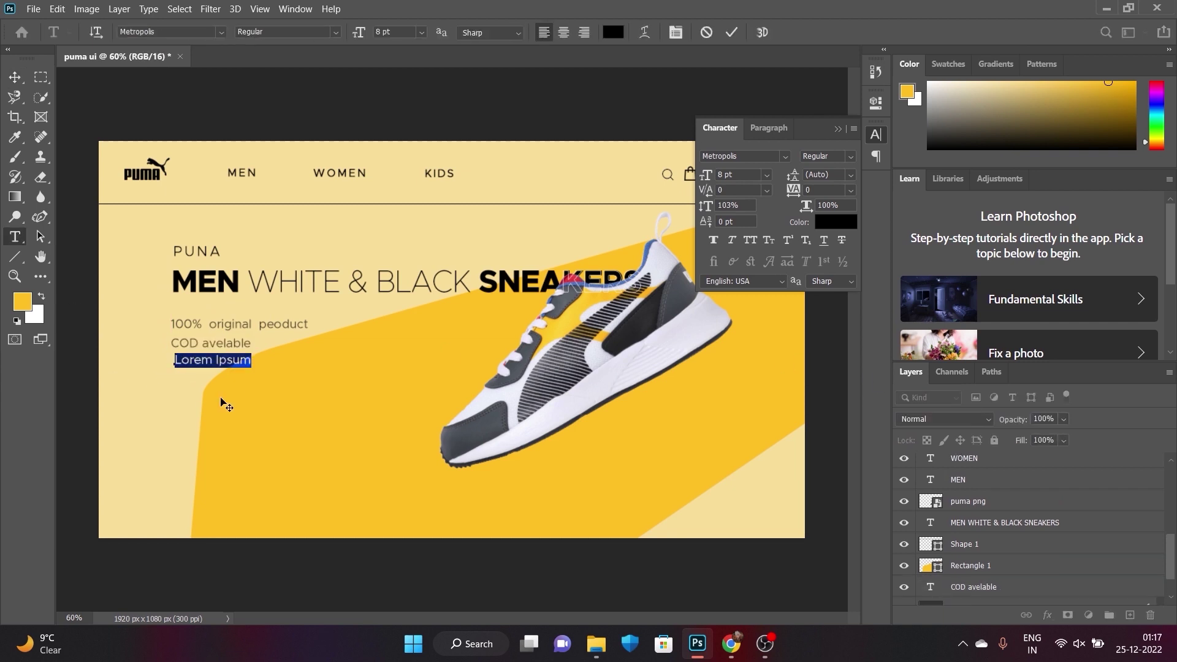
type("30 days re")
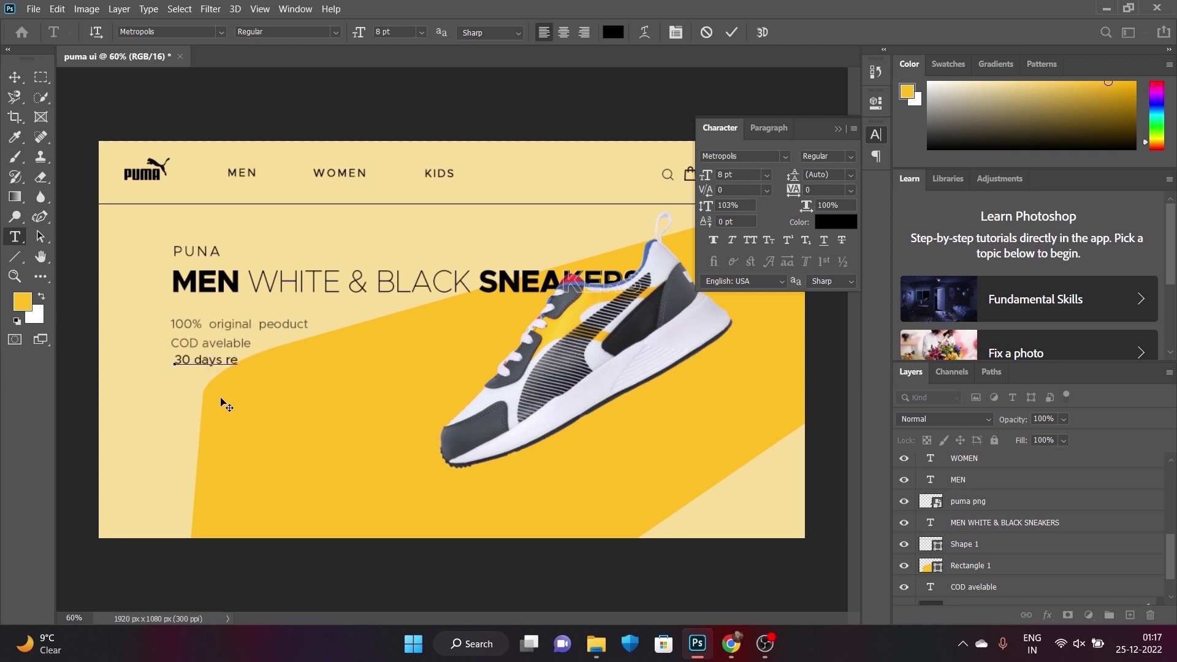
type("d w")
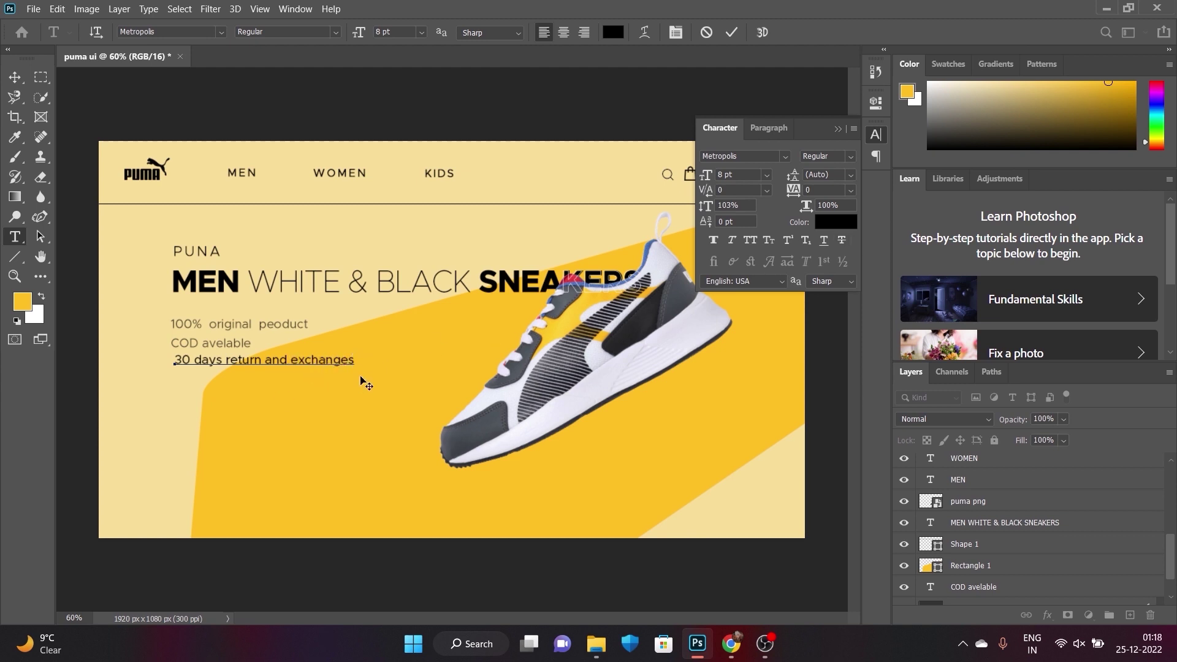
left_click(15, 77)
left_click_drag(246, 364, 241, 363)
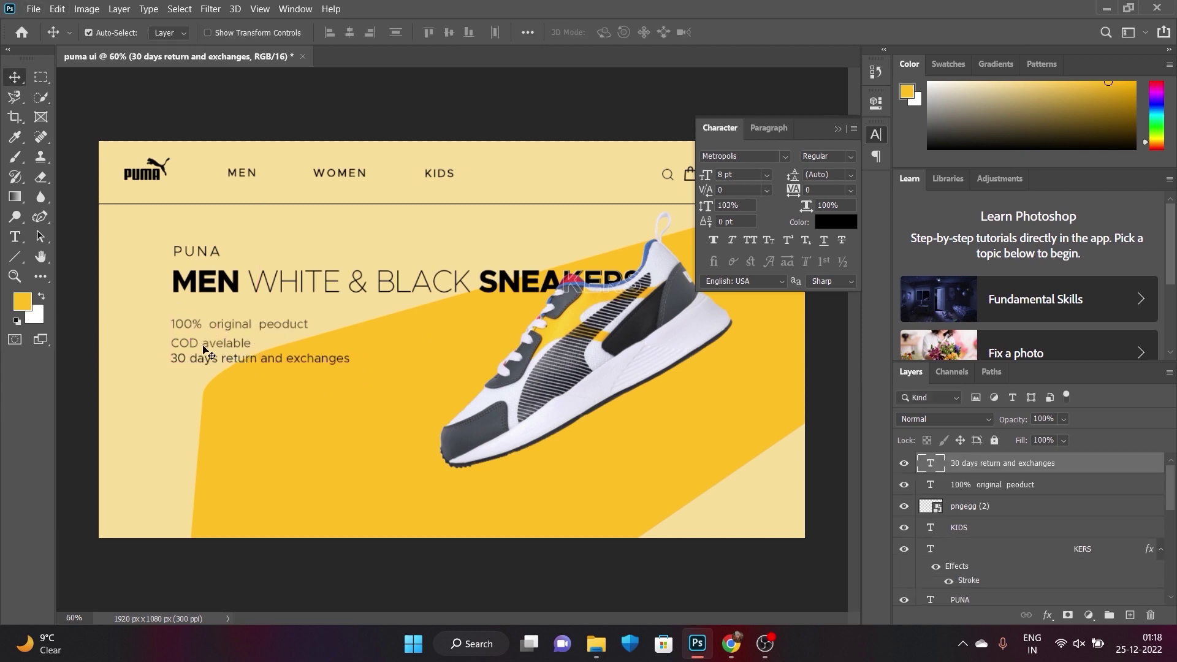
- Space the returns line evenly below COD and lower its opacity to about 84%
left_click(208, 350)
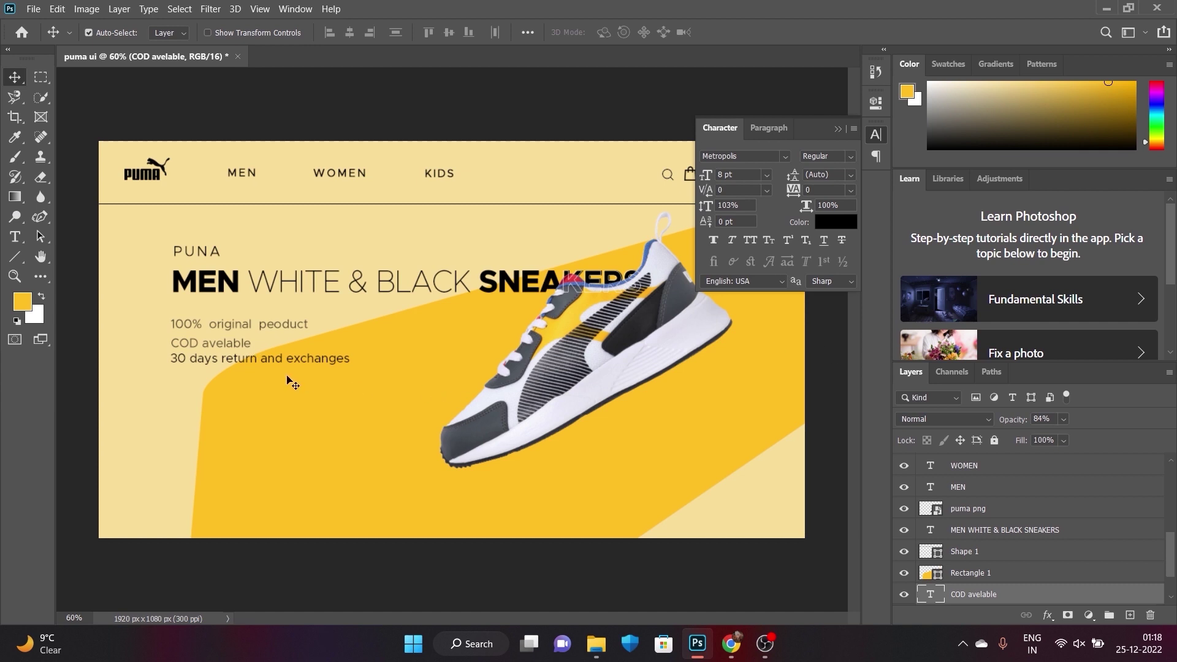
left_click(248, 366)
left_click_drag(245, 360, 245, 363)
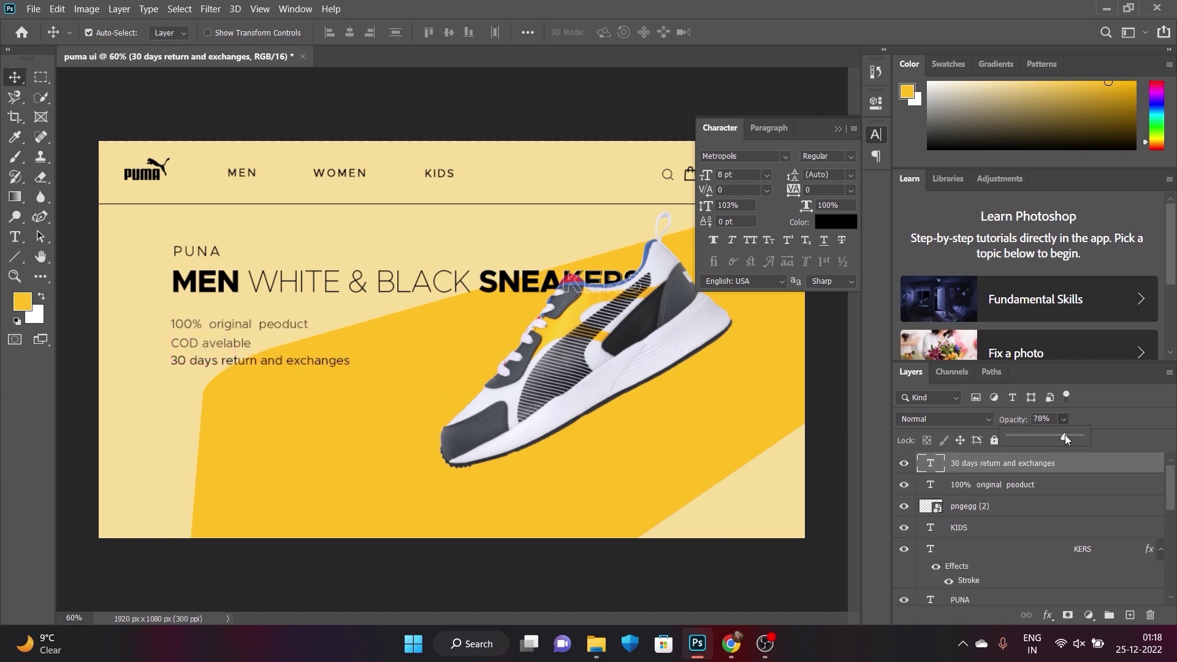
left_click_drag(1065, 437, 1072, 437)
- Widen the word spacing in both the COD and returns lines
left_click(15, 236)
left_click(206, 344)
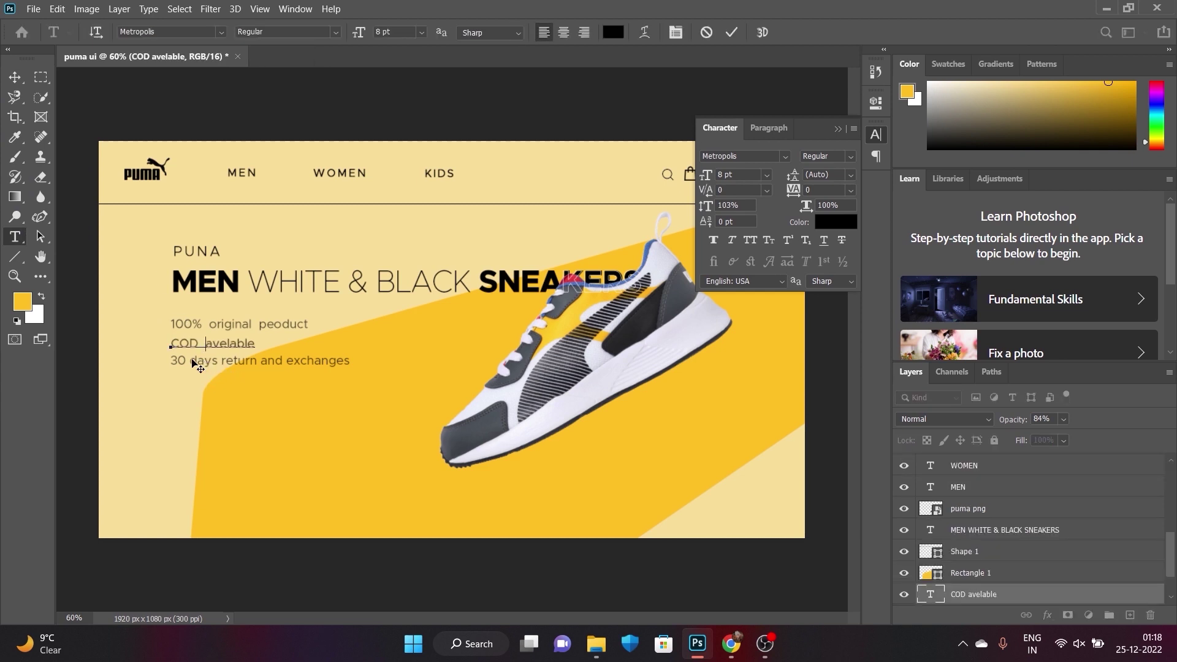
left_click(40, 236)
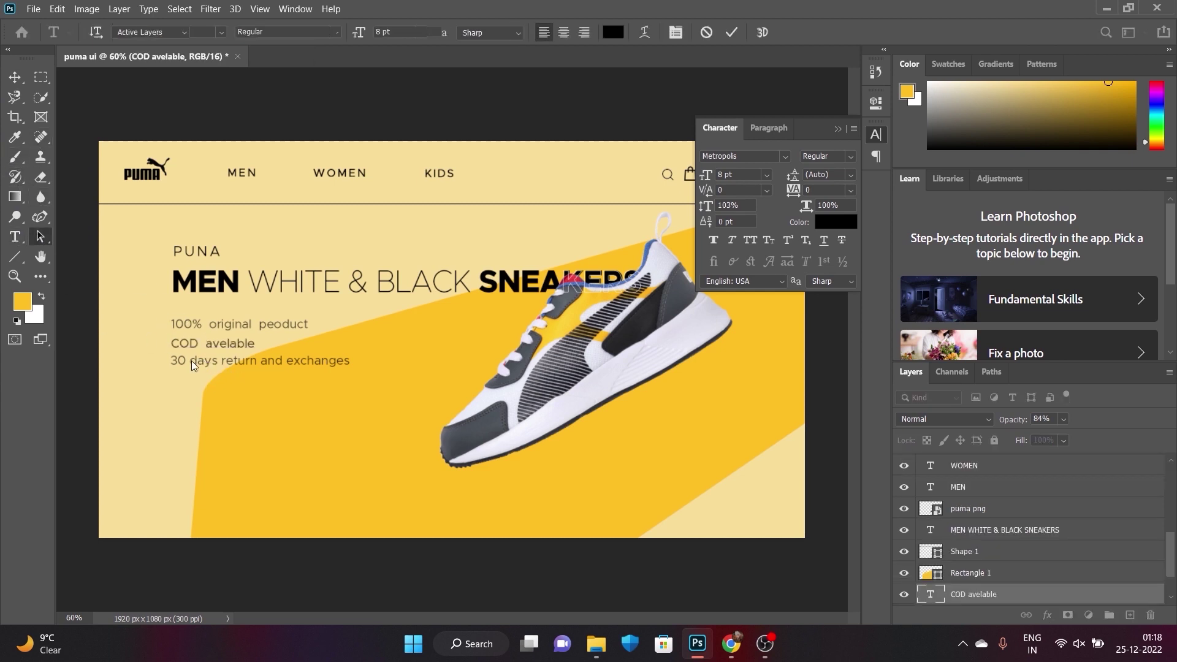
key("t")
left_click(192, 360)
key("ctrl+Right")
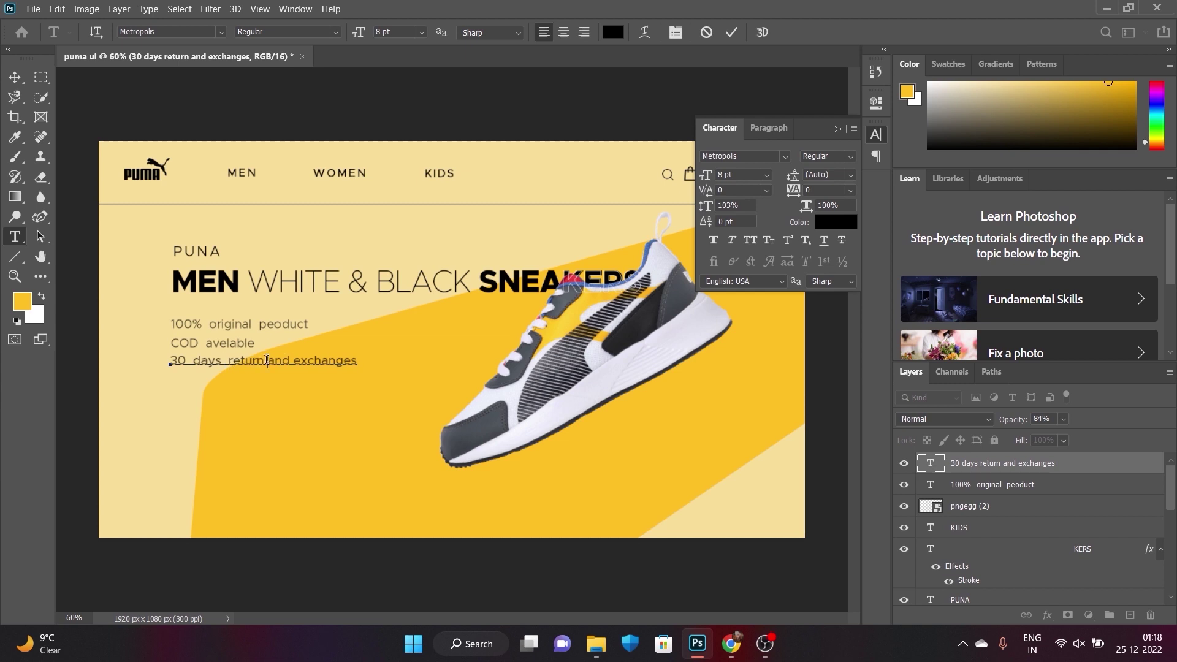
key("ctrl+Right")
left_click(14, 77)
- Add an 'MRP RS' text line below the returns line, layered above Rectangle 1
left_click(187, 395)
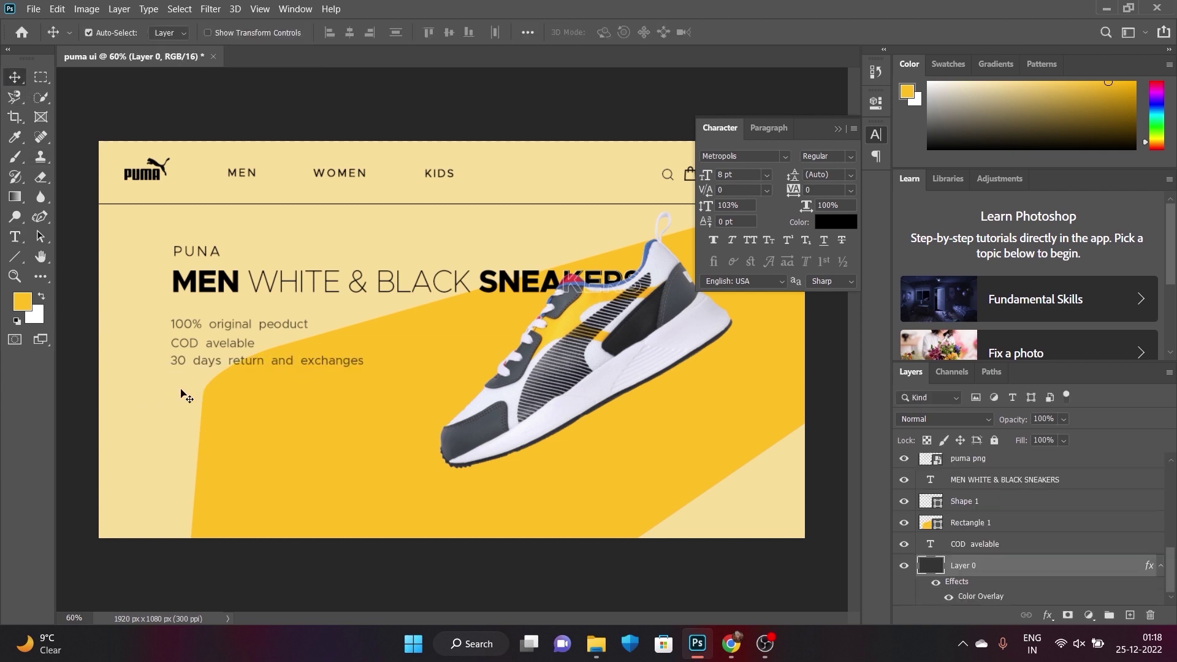
left_click(22, 243)
left_click(175, 388)
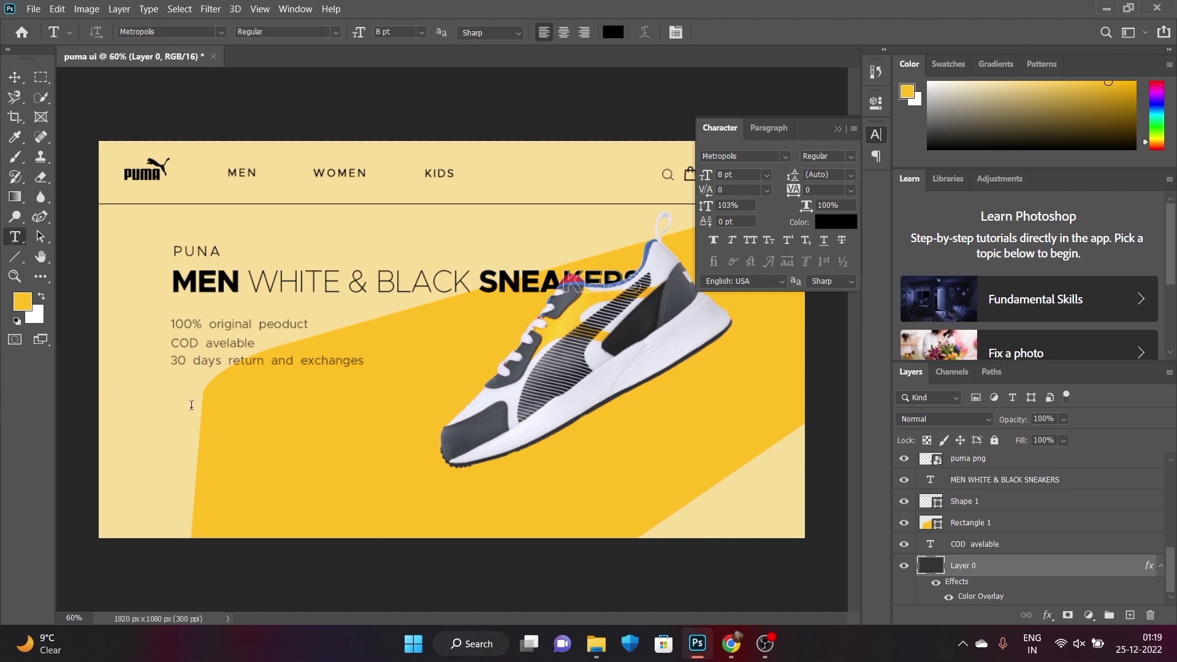
type("MRP ")
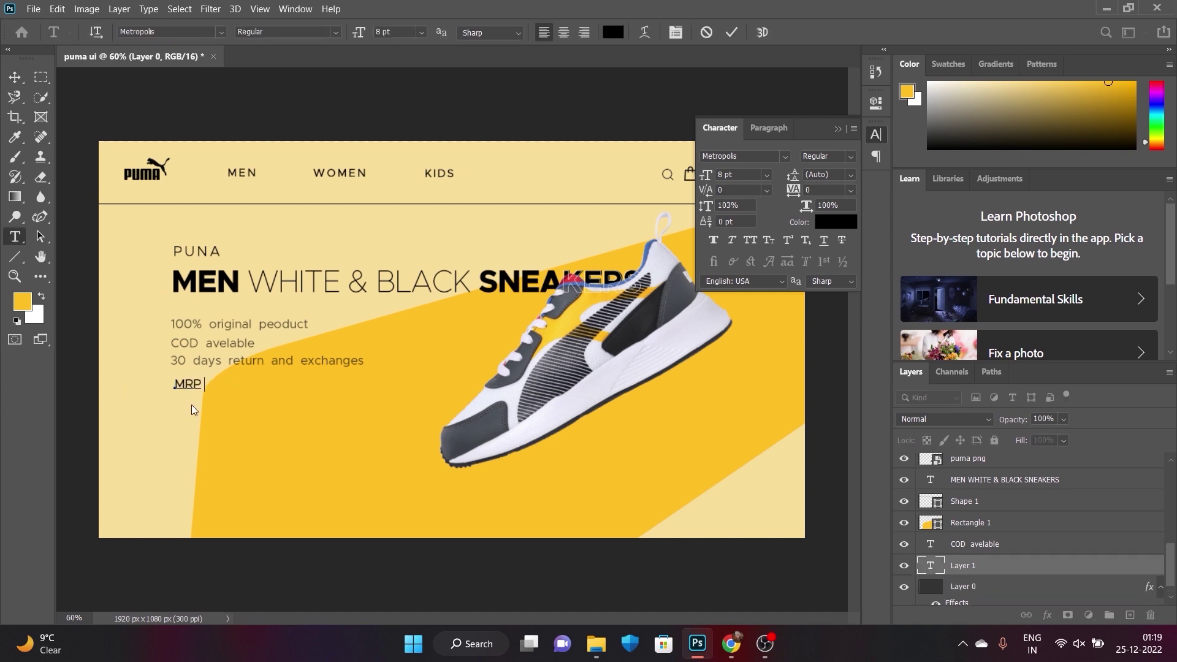
type("RS")
key("ctrl+Return")
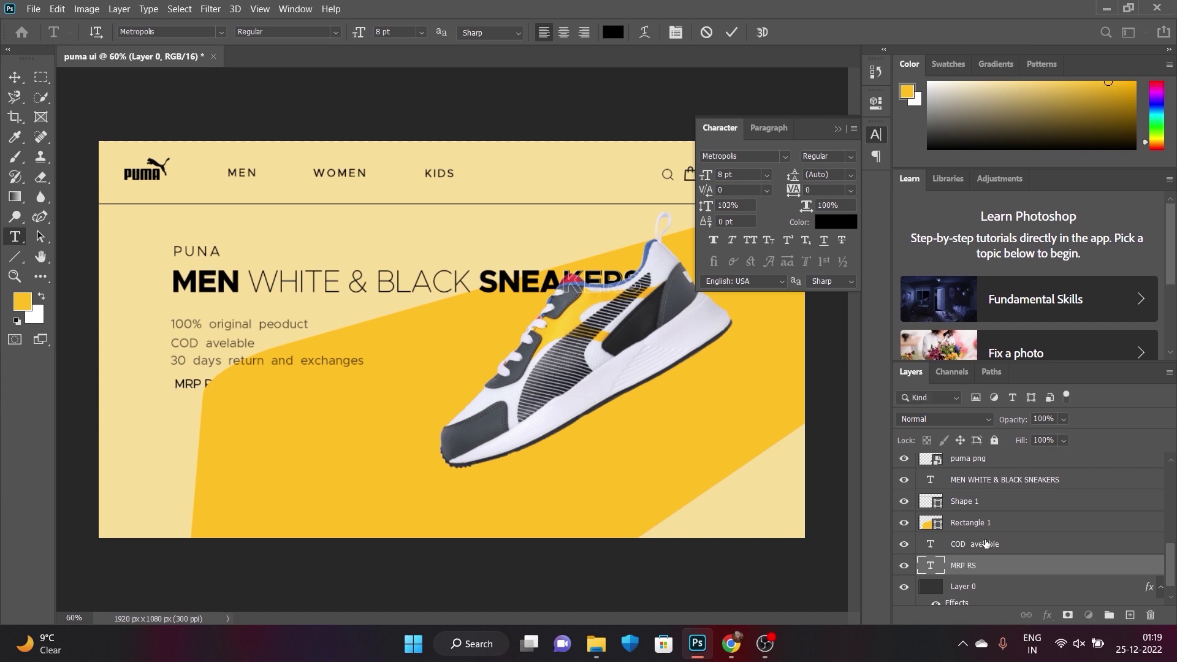
mouse_move(985, 543)
left_mouse_down()
mouse_move(968, 497)
mouse_move(967, 532)
left_mouse_up()
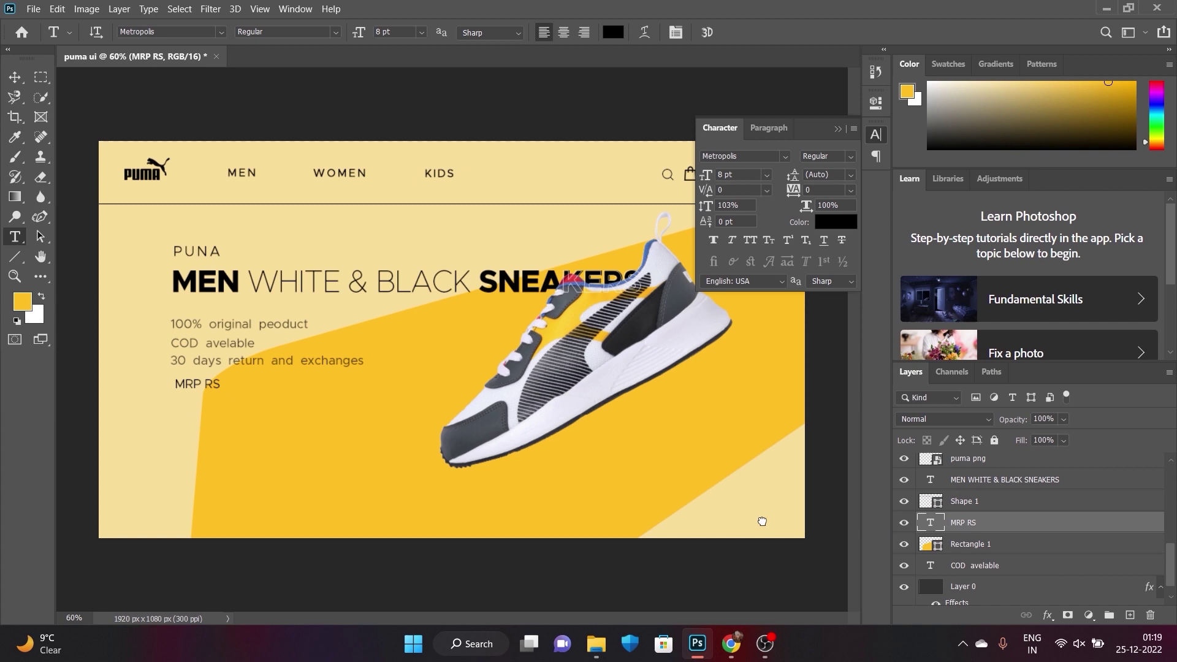
- Complete the price as 'MRP. Rs 3299.00' from the shop page and enlarge it
left_click(212, 384)
type("Rs")
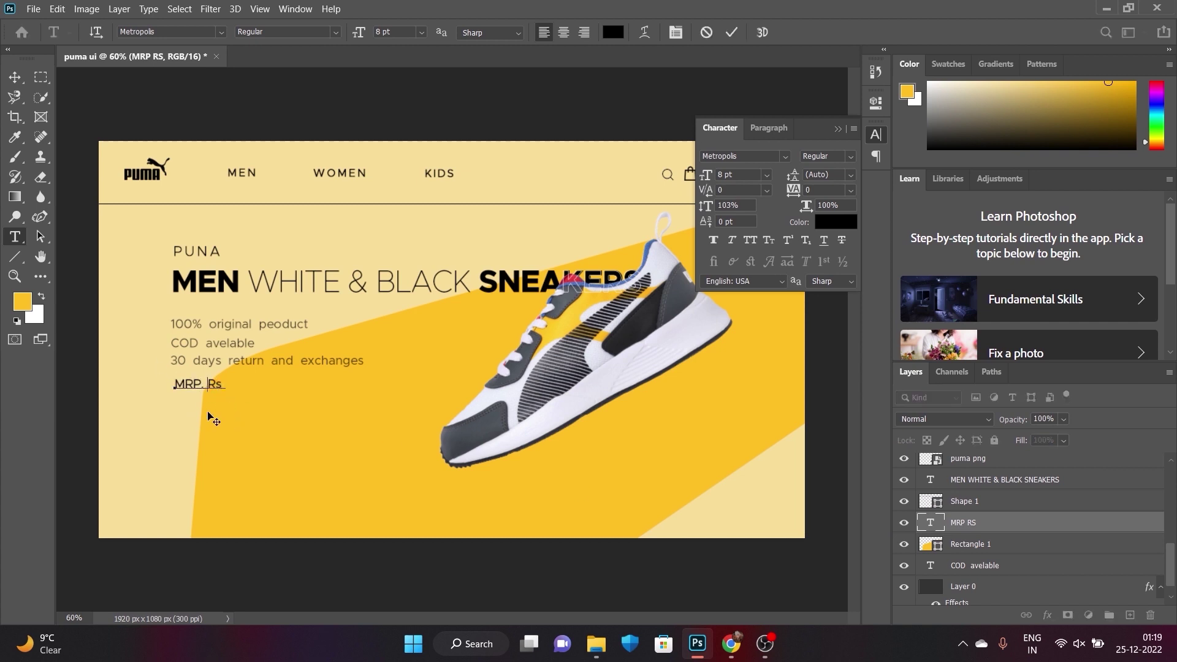
key("alt+Tab")
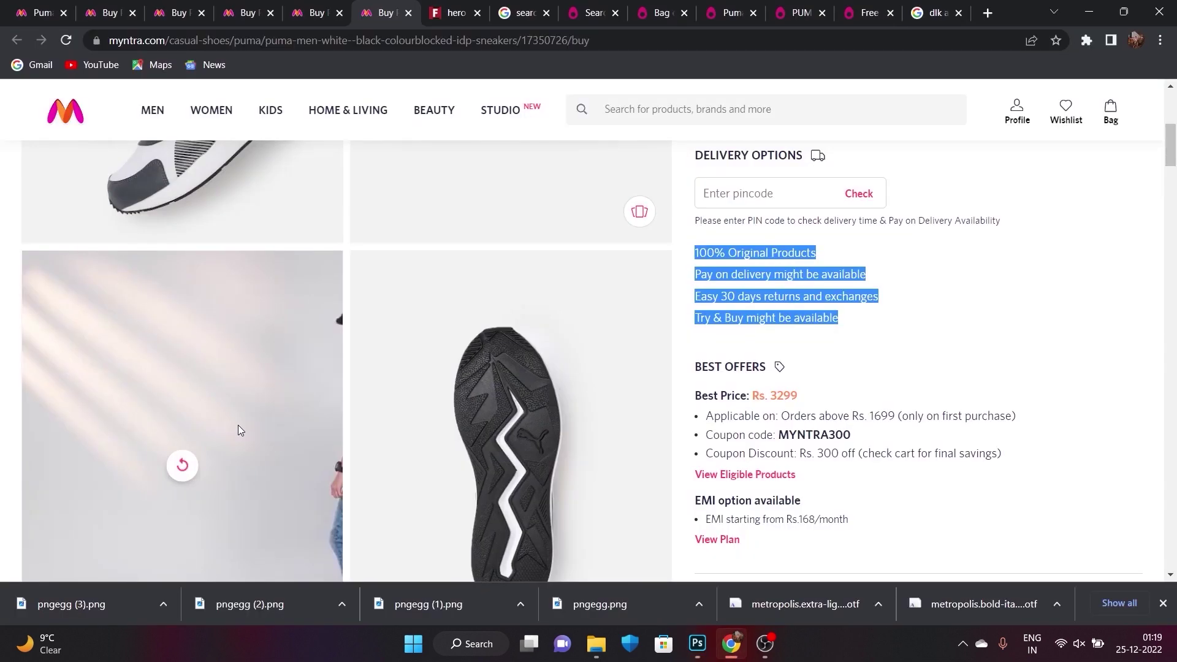
key("alt+Tab")
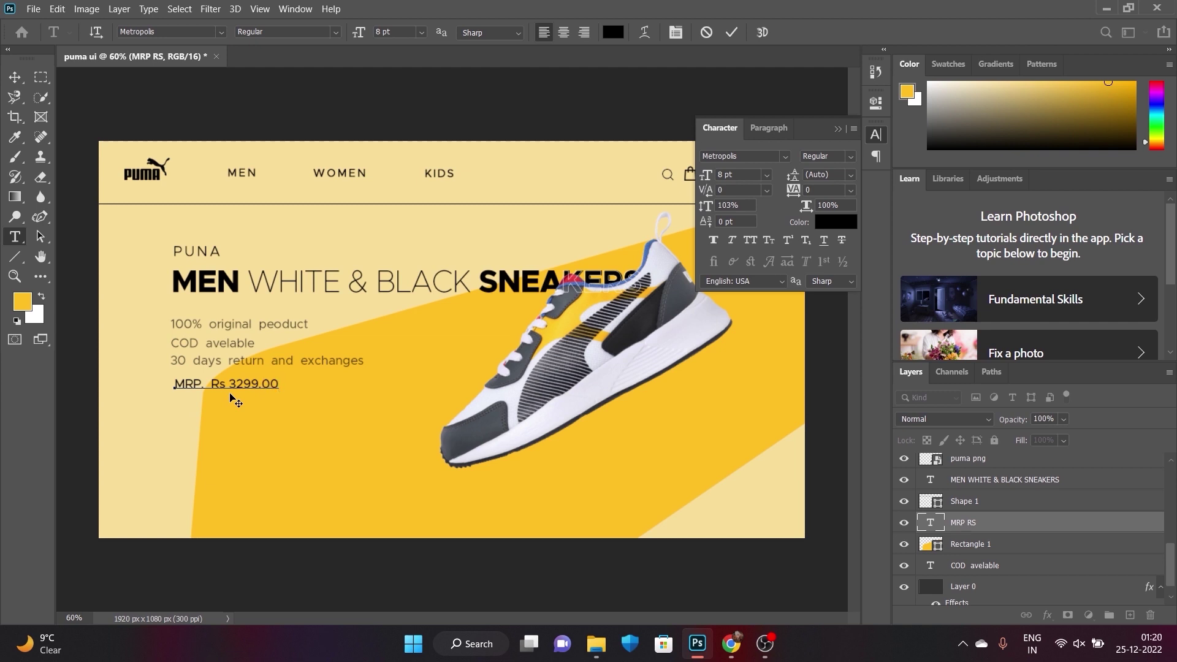
key("ctrl+a")
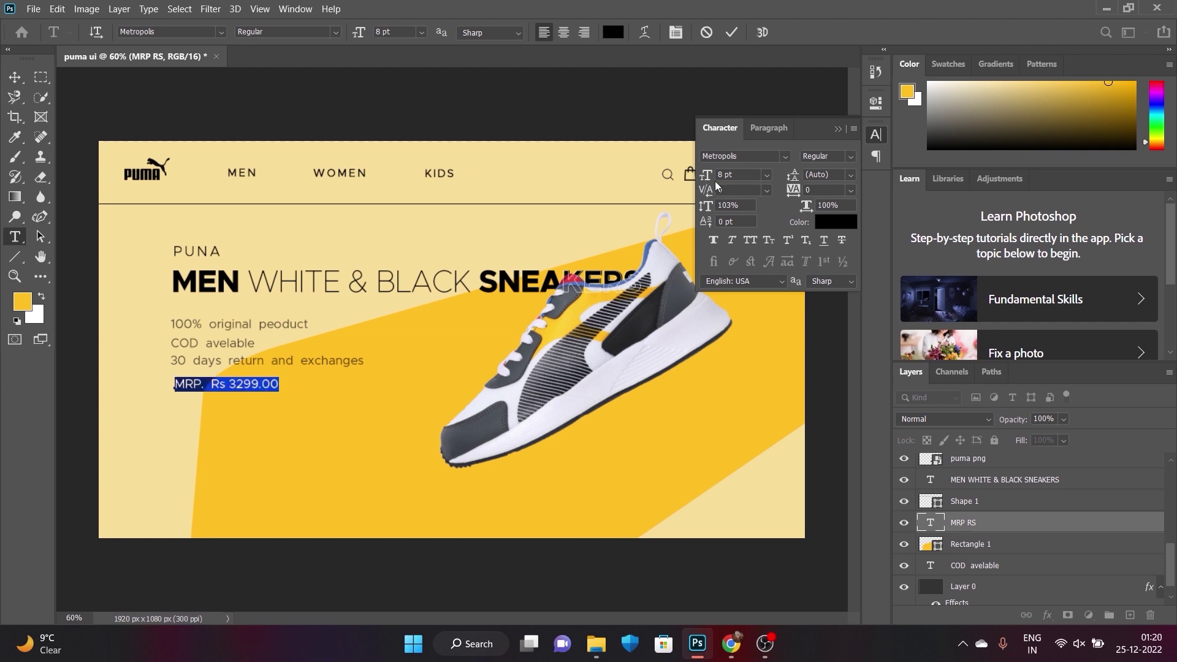
key("ctrl+shift+period")
key("ctrl+shift+period")
- Move the price line down-left and keep its font as Metropolis Regular
left_click(14, 77)
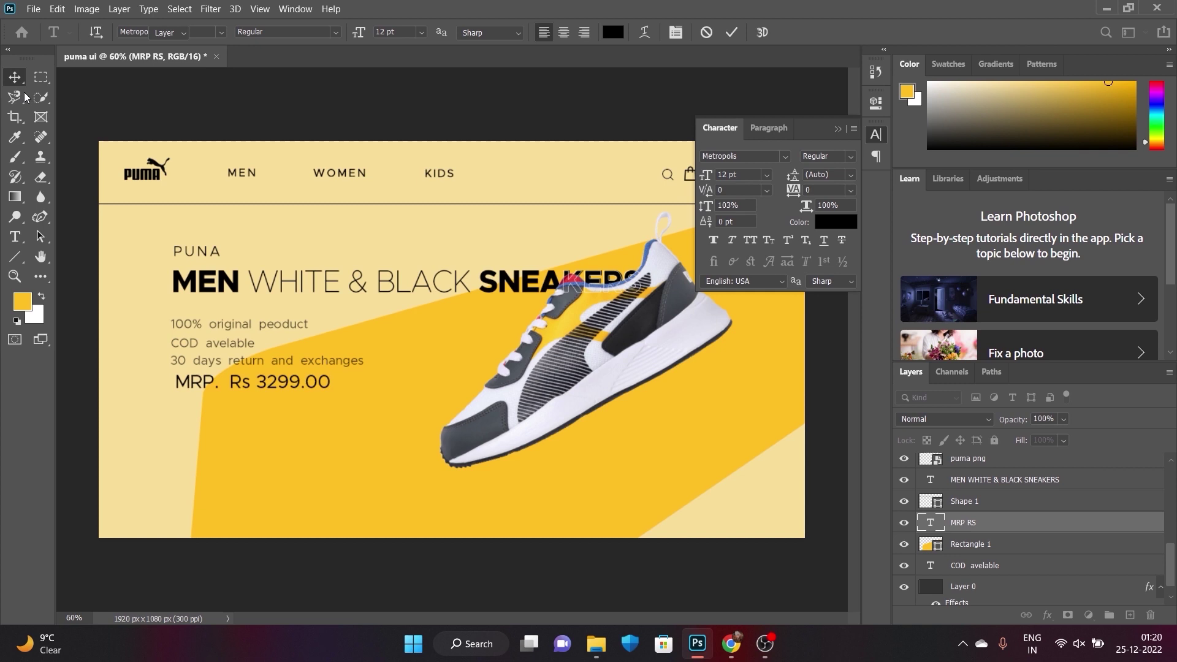
left_click_drag(236, 385, 229, 397)
double_click(231, 394)
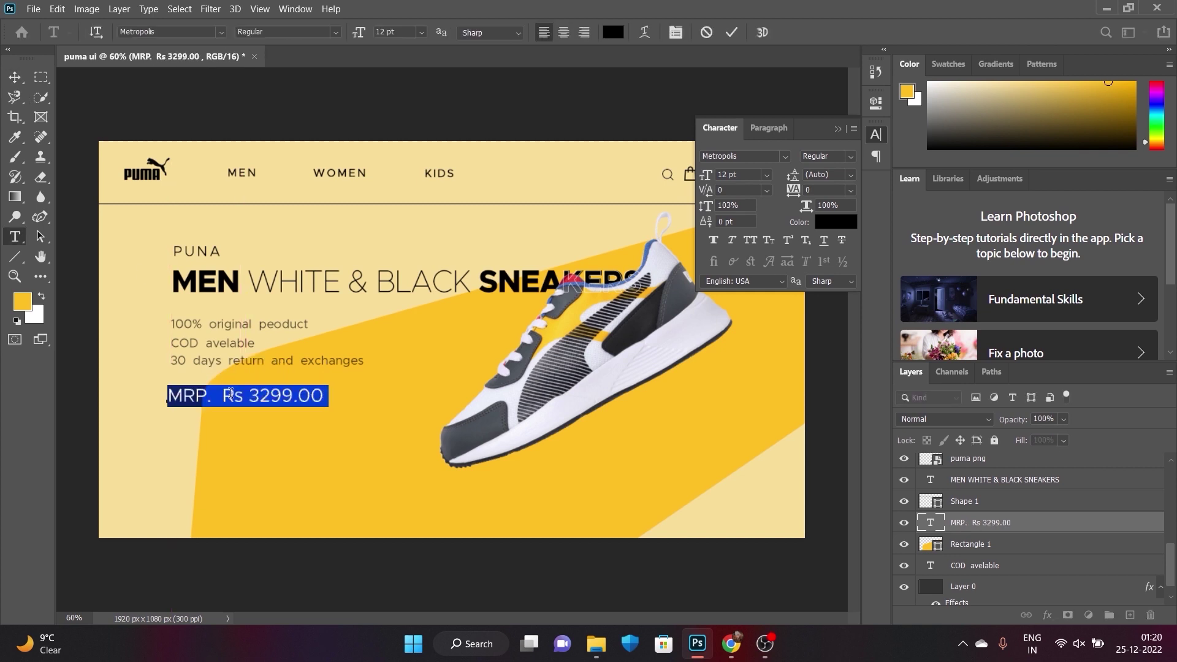
left_click(740, 156)
type("met")
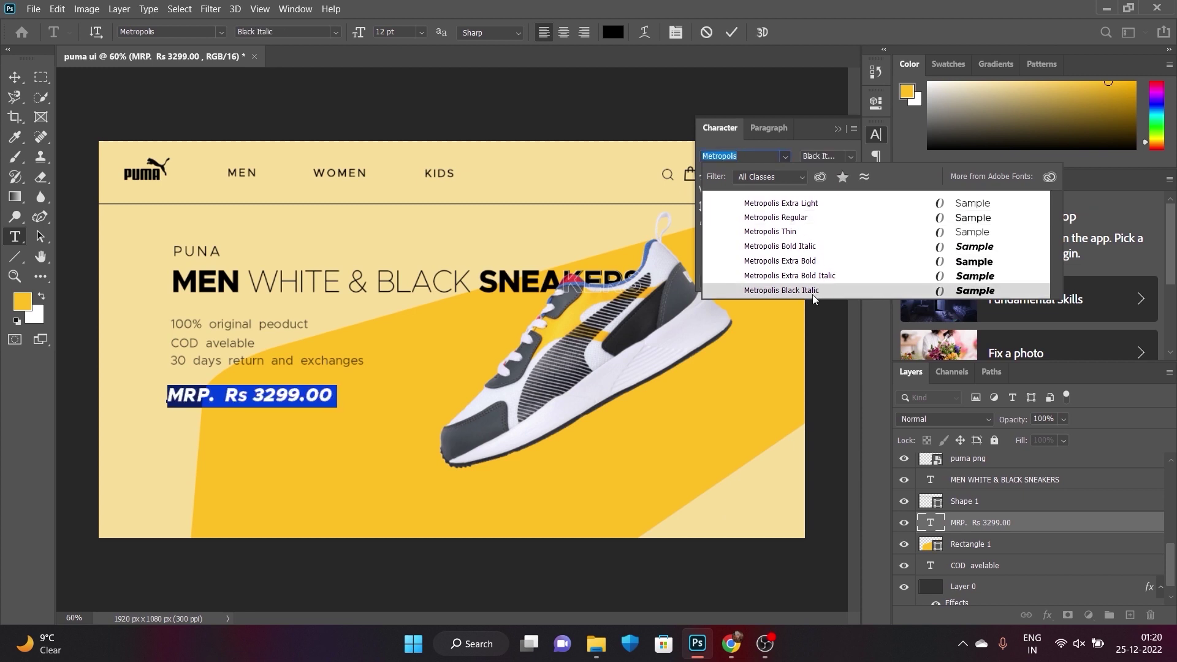
left_click(803, 218)
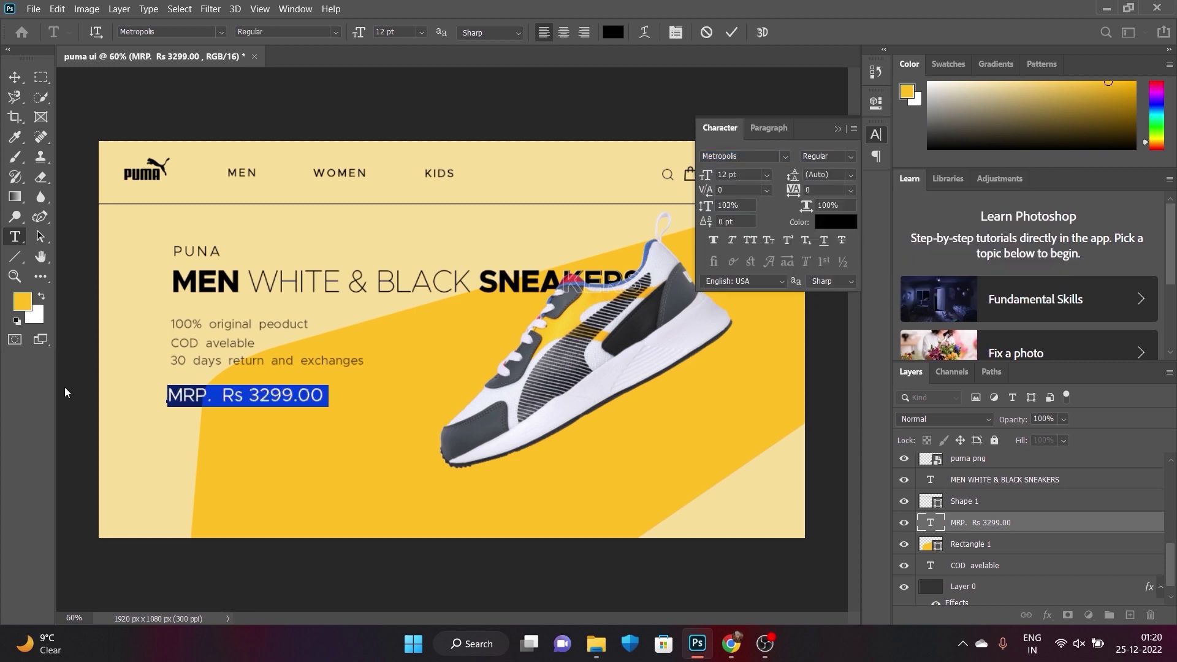
- Commit the price text and nudge it 3 px right into place
key("Escape")
key("v")
left_click_drag(227, 399, 232, 399)
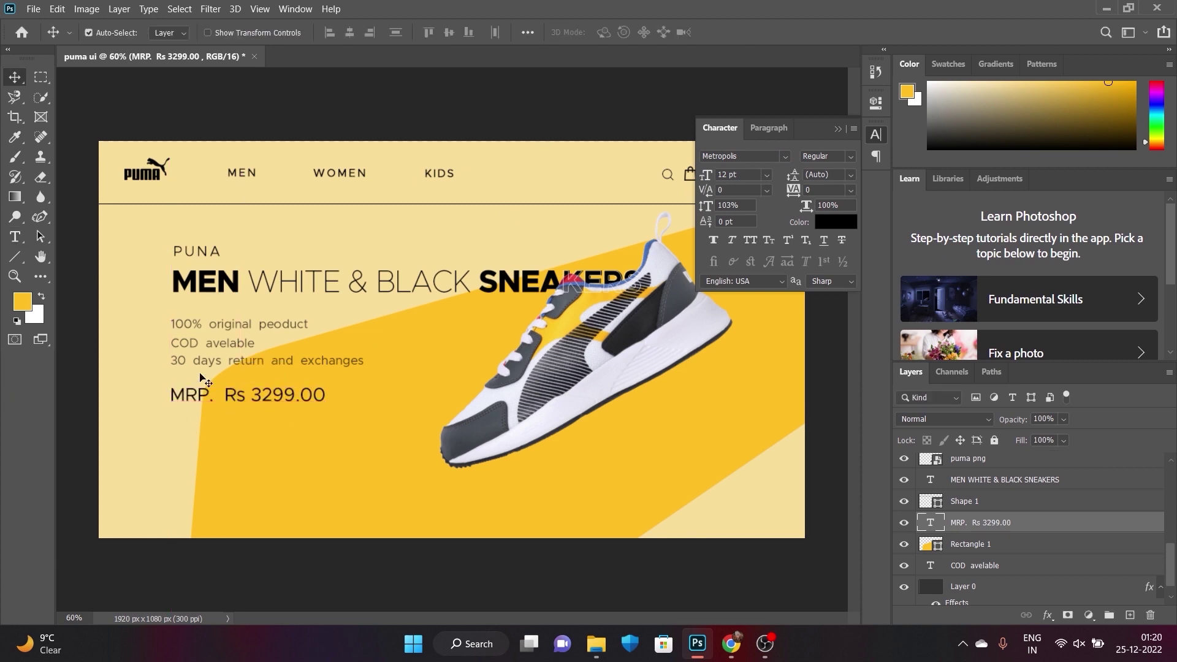
left_click(15, 196)
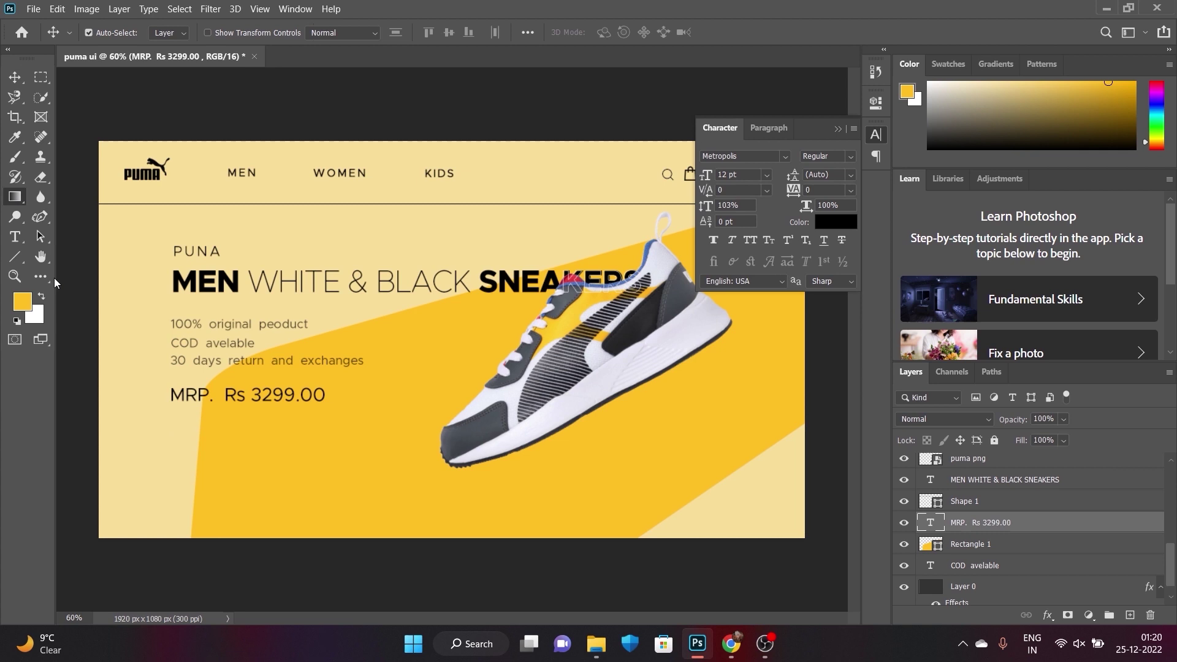
- Draw a small black-filled rounded rectangle button below the price
right_click(16, 260)
left_click(98, 271)
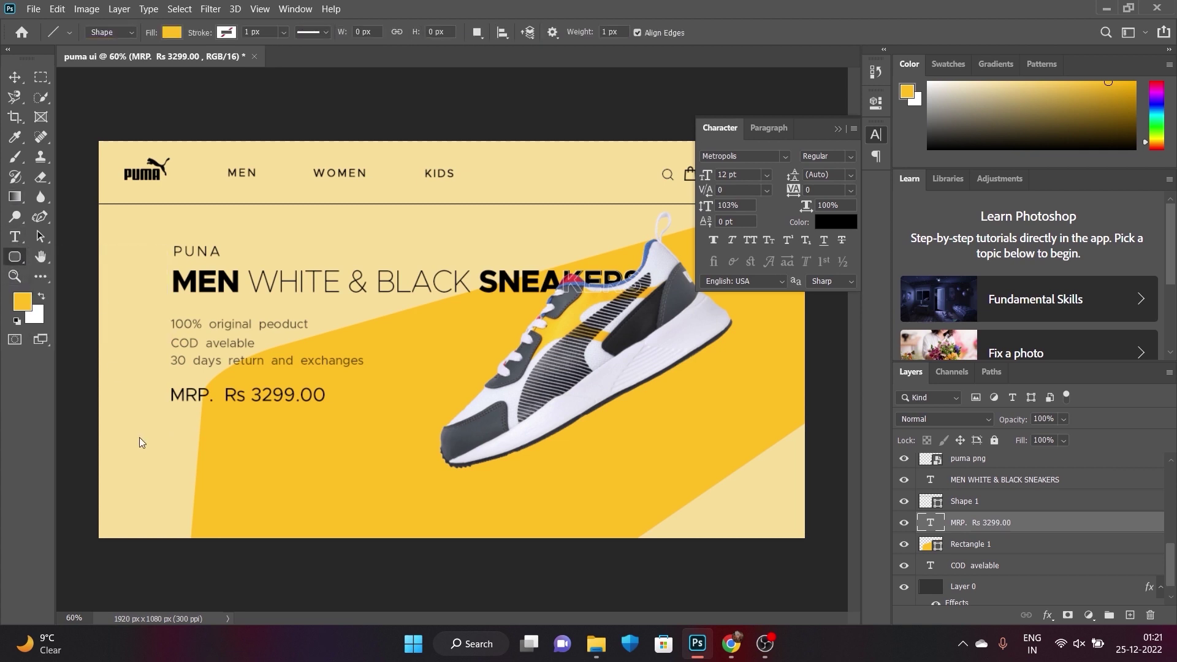
left_click_drag(159, 424, 228, 448)
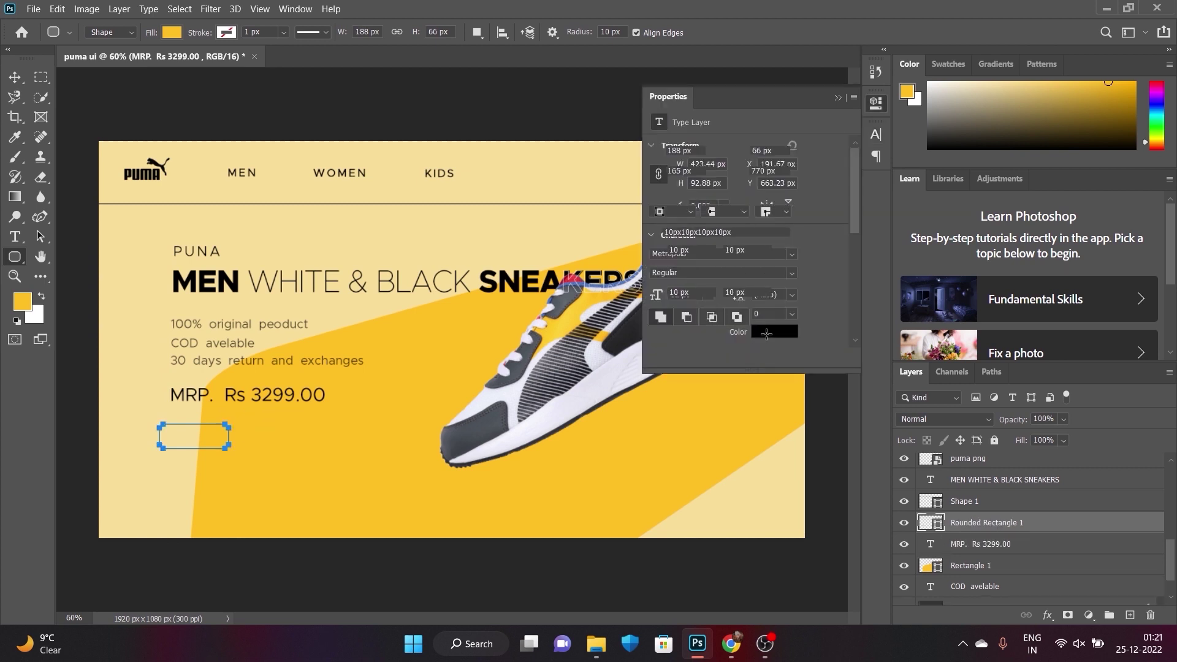
left_click(659, 194)
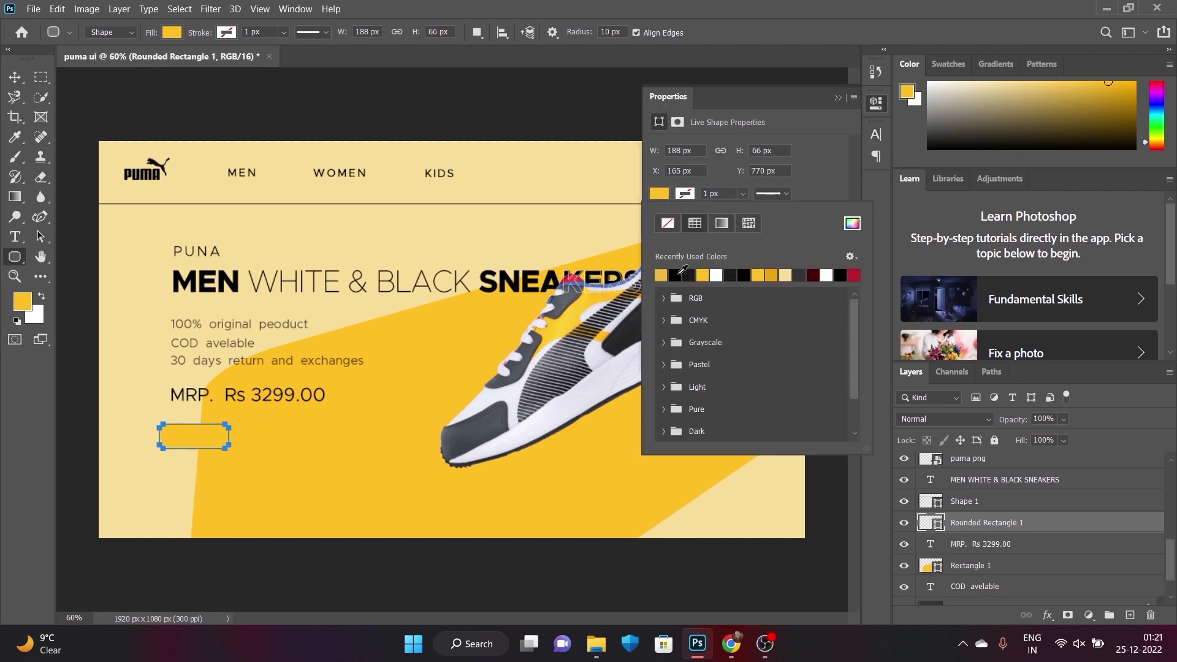
left_click(677, 276)
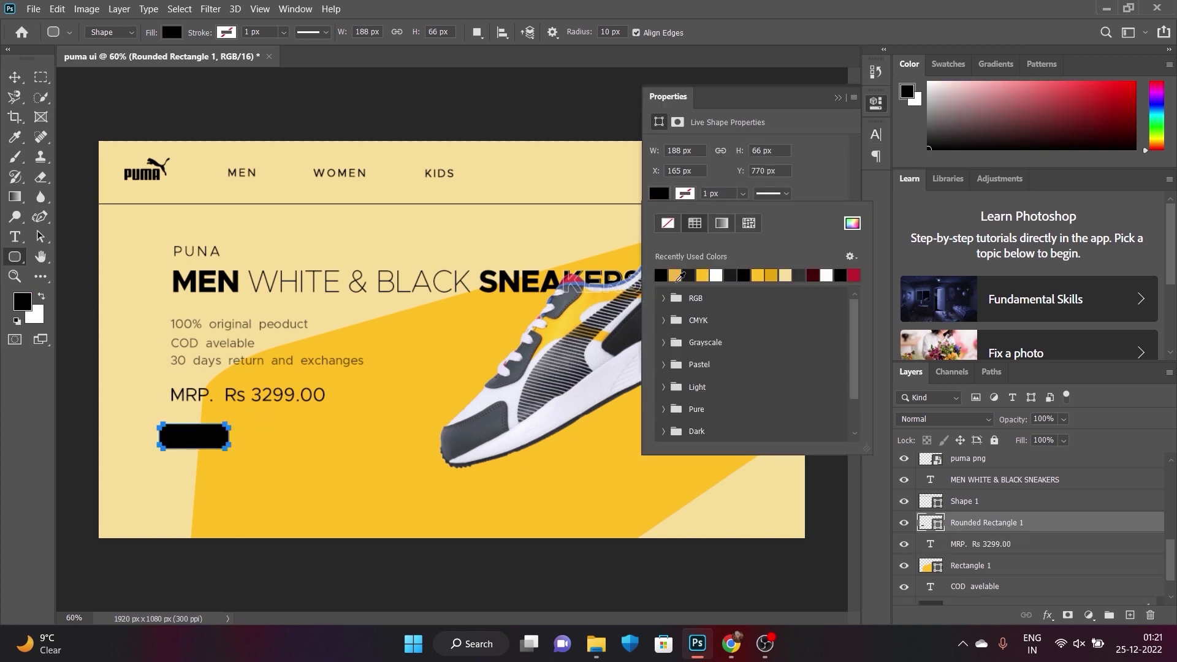
left_click(837, 98)
left_click(875, 102)
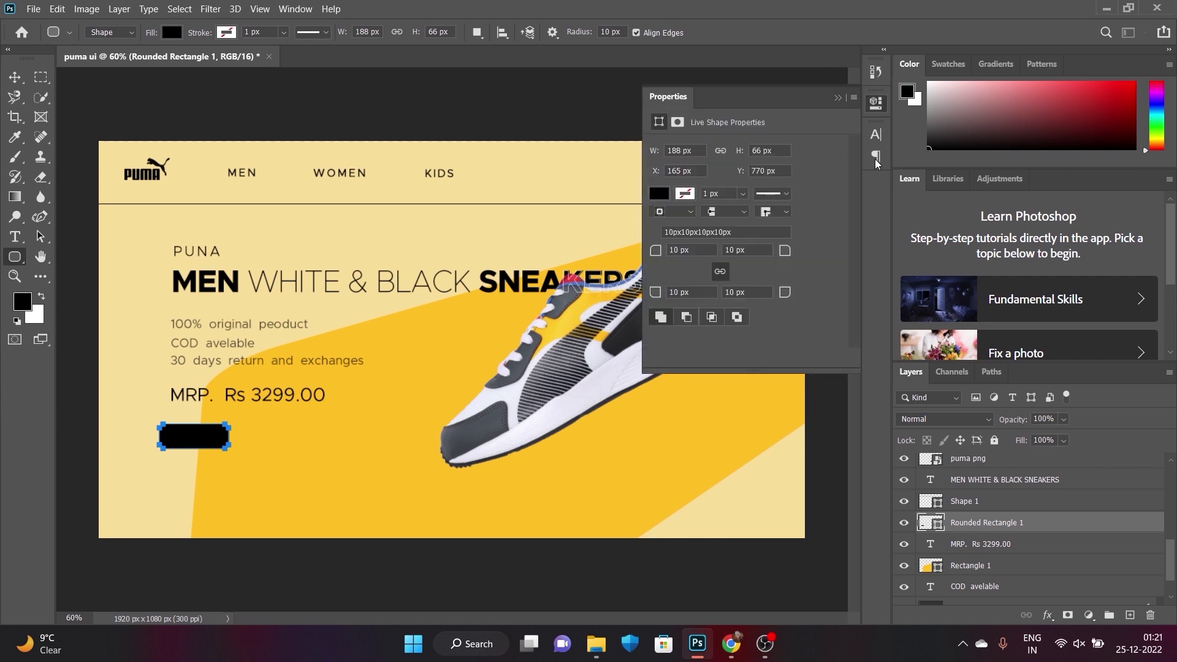
left_click(837, 99)
- Duplicate the button to its right and make the copy unfilled with a black outline
left_click(16, 78)
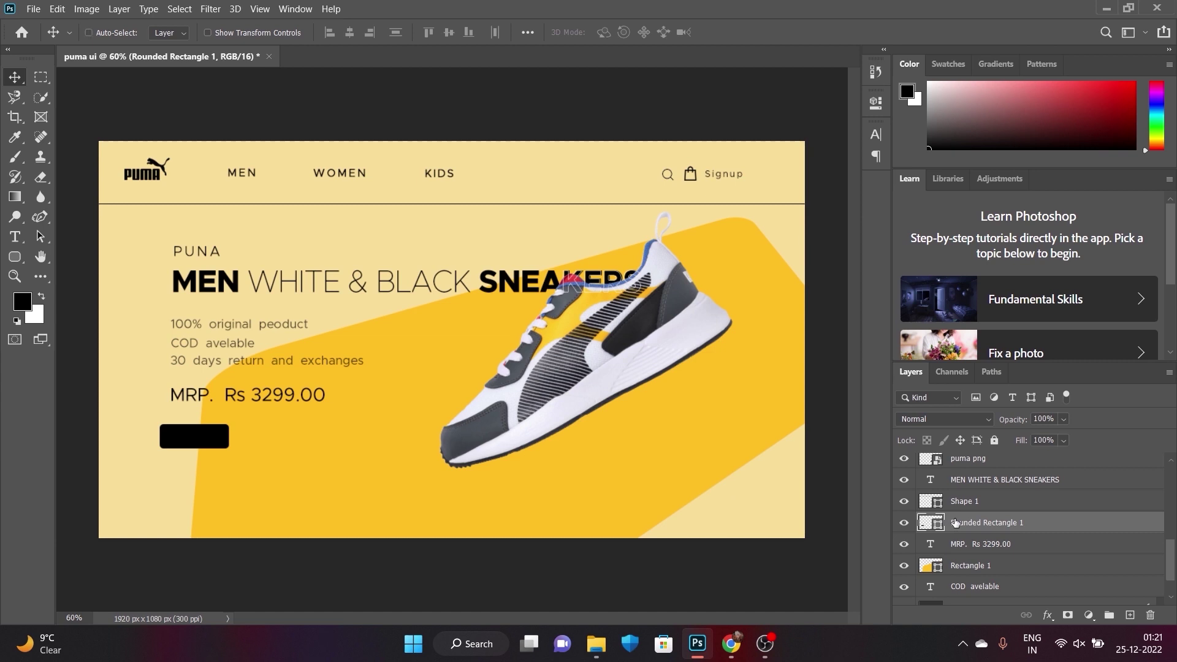
key("ctrl+j")
left_click_drag(195, 436, 293, 434)
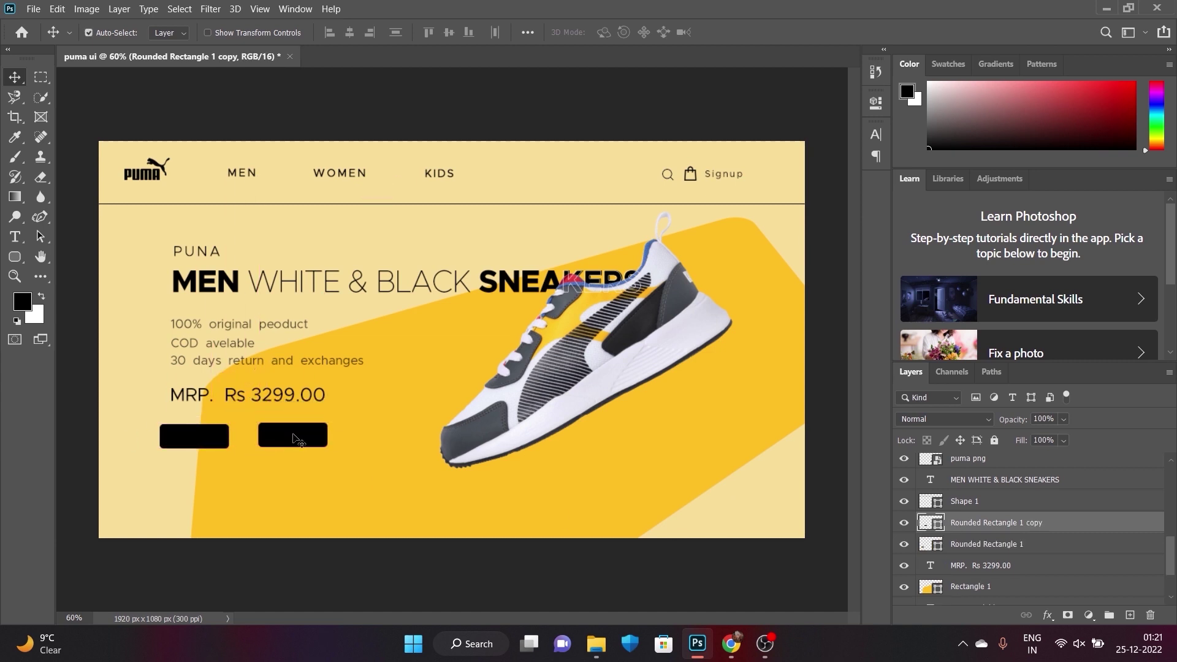
left_click(876, 102)
left_click(661, 194)
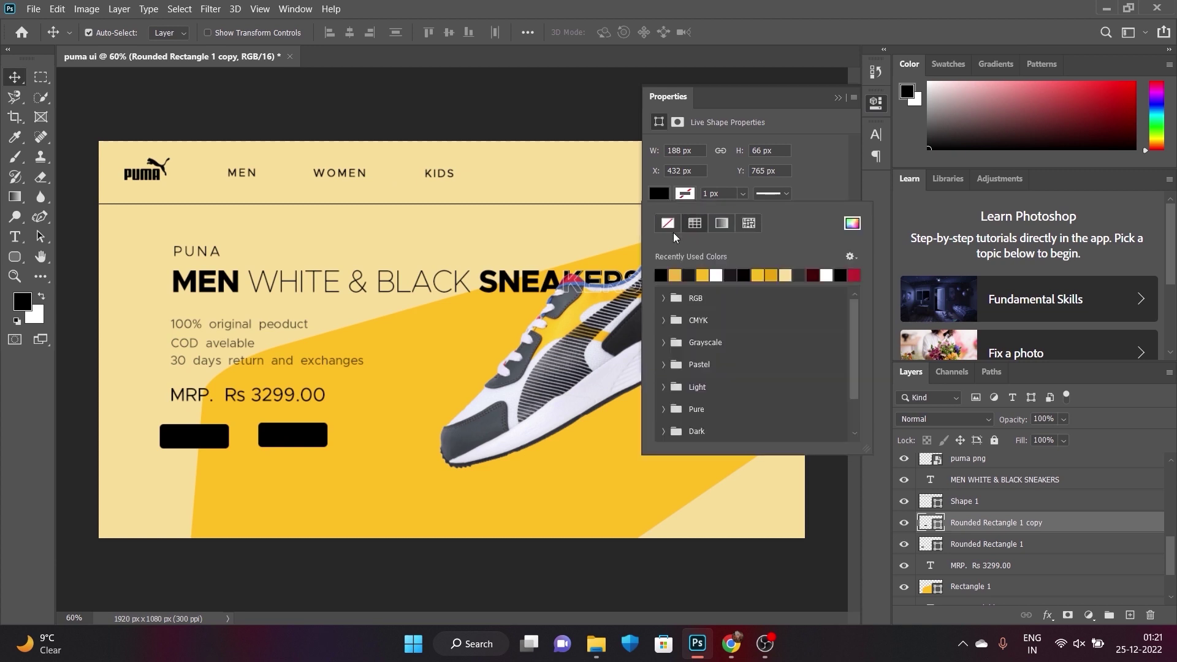
left_click(663, 194)
left_click(668, 223)
left_click(662, 276)
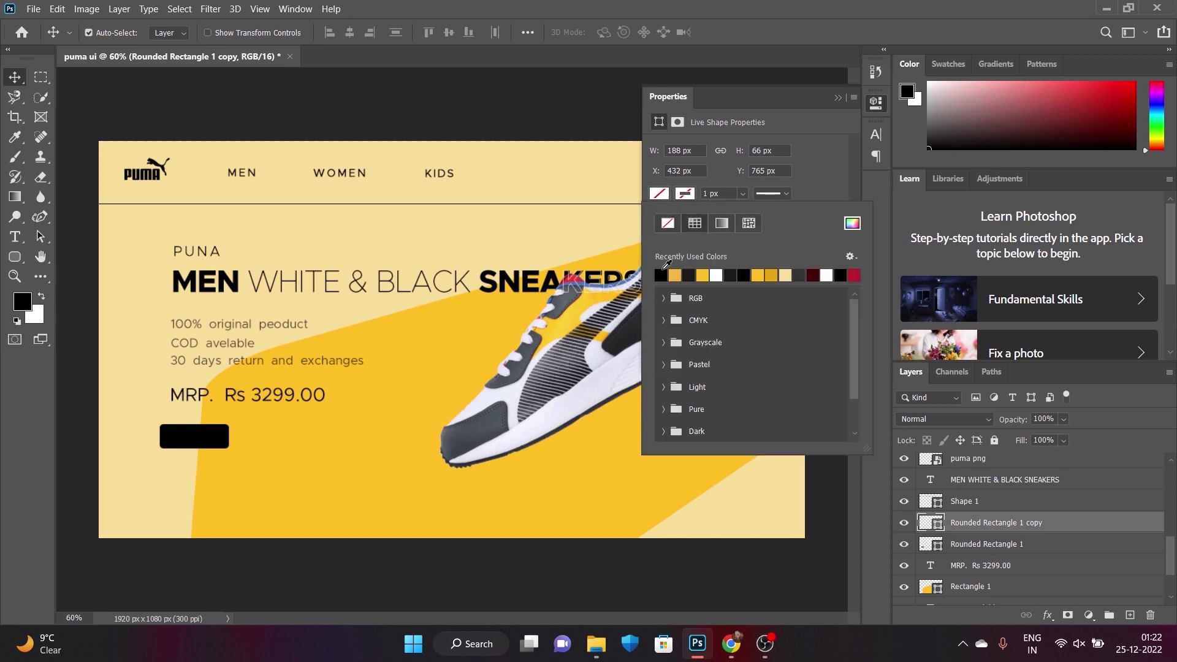
left_click(838, 97)
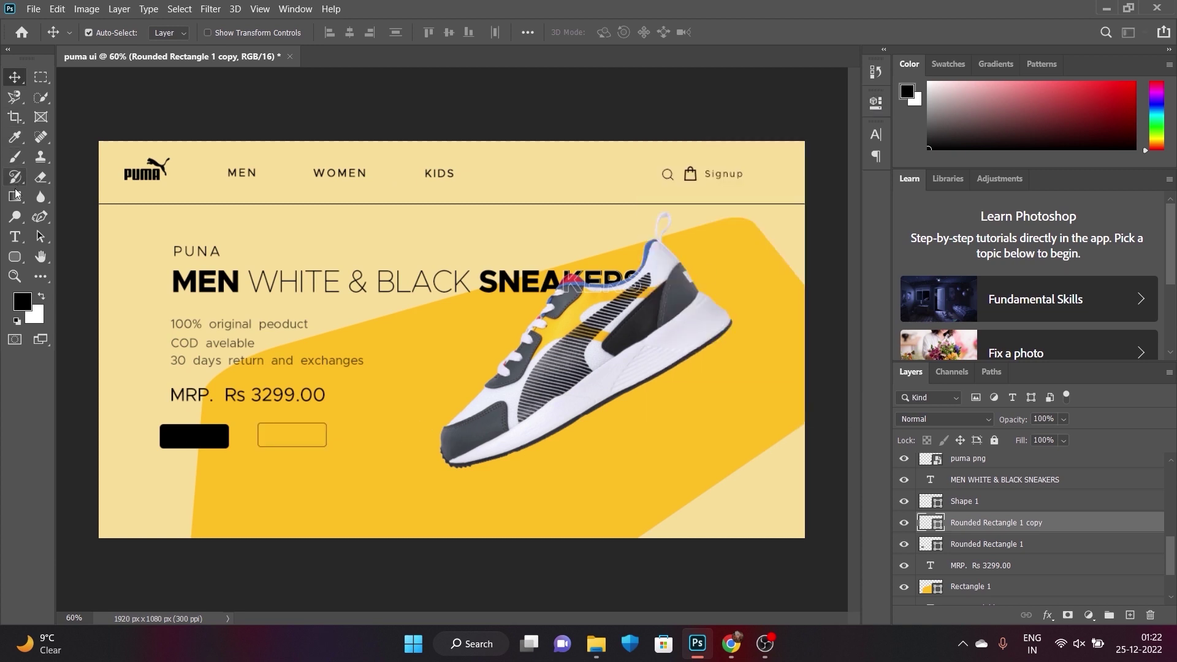
left_click(15, 237)
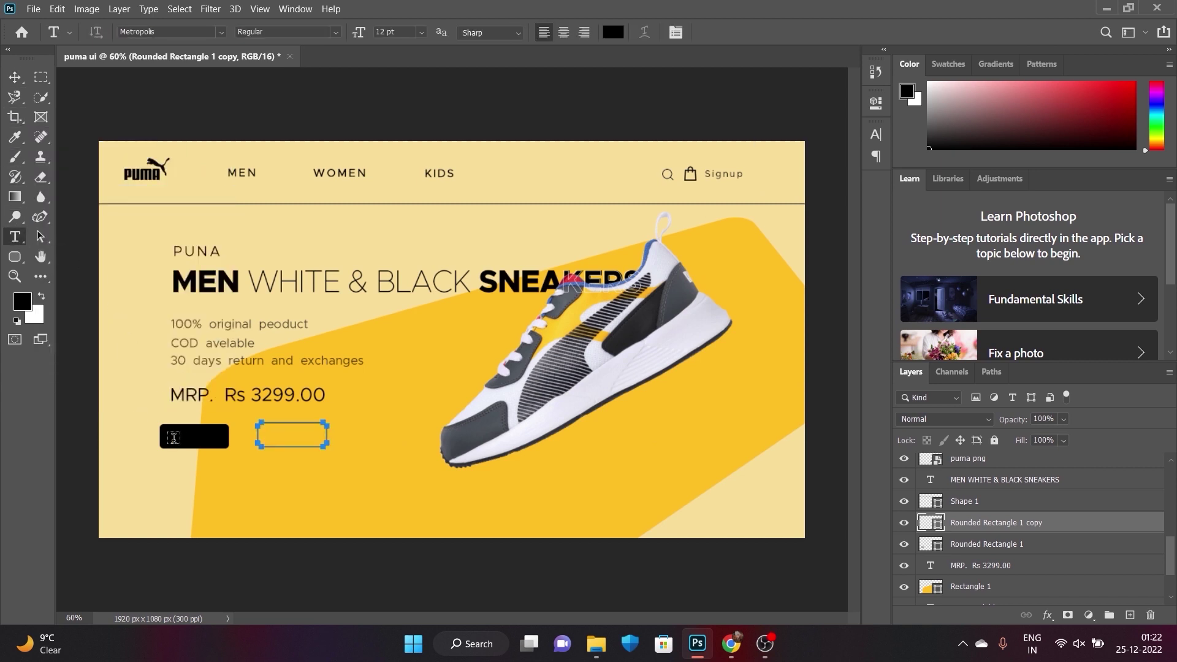
- Label the black button 'ADD TO CART' in white at 4 pt
left_click(171, 436)
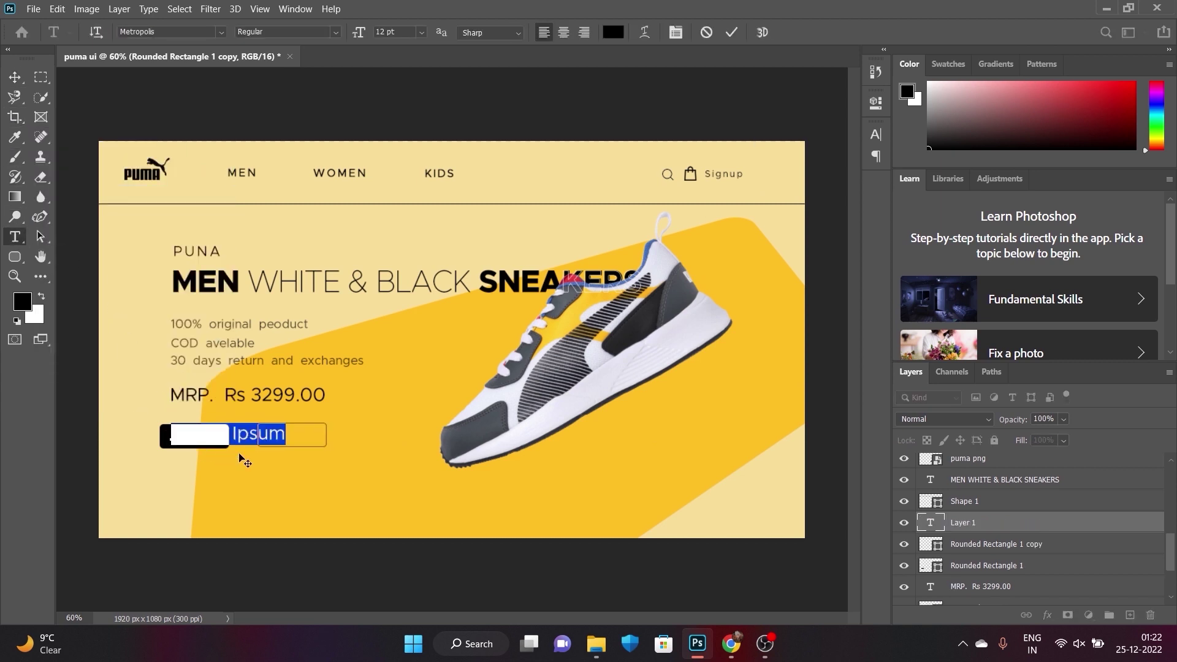
left_click(876, 134)
left_click(835, 222)
left_click(764, 251)
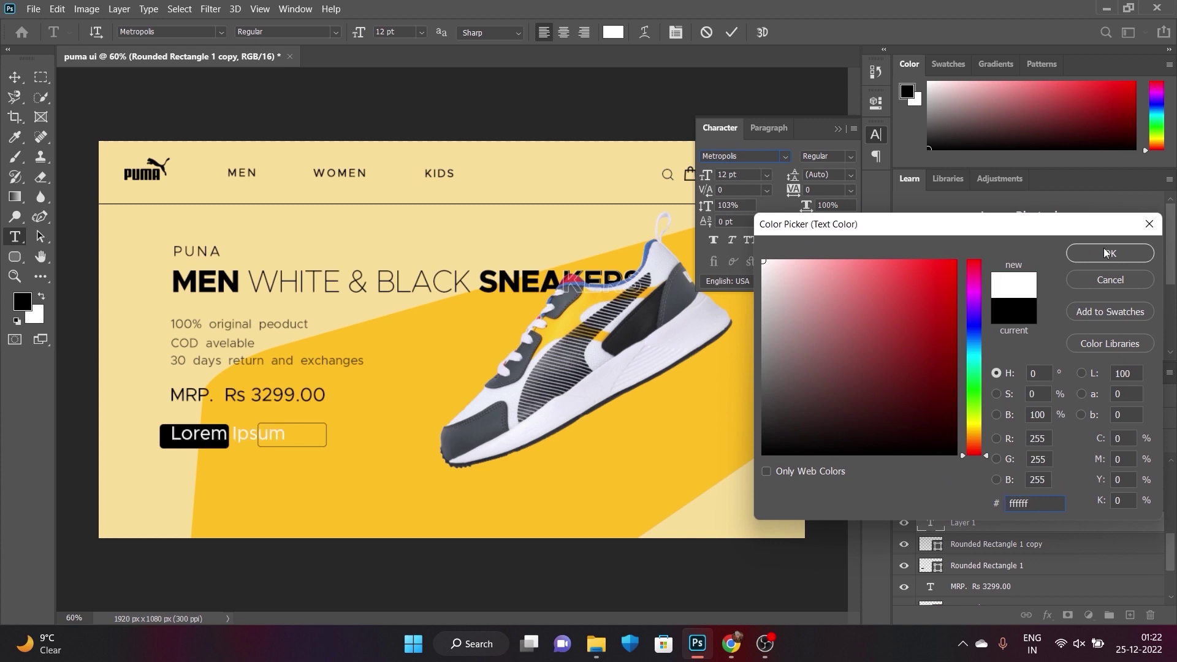
left_click(1097, 254)
type("ADD TO CART")
key("ctrl+a")
left_click_drag(707, 174, 697, 178)
key("Escape")
key("v")
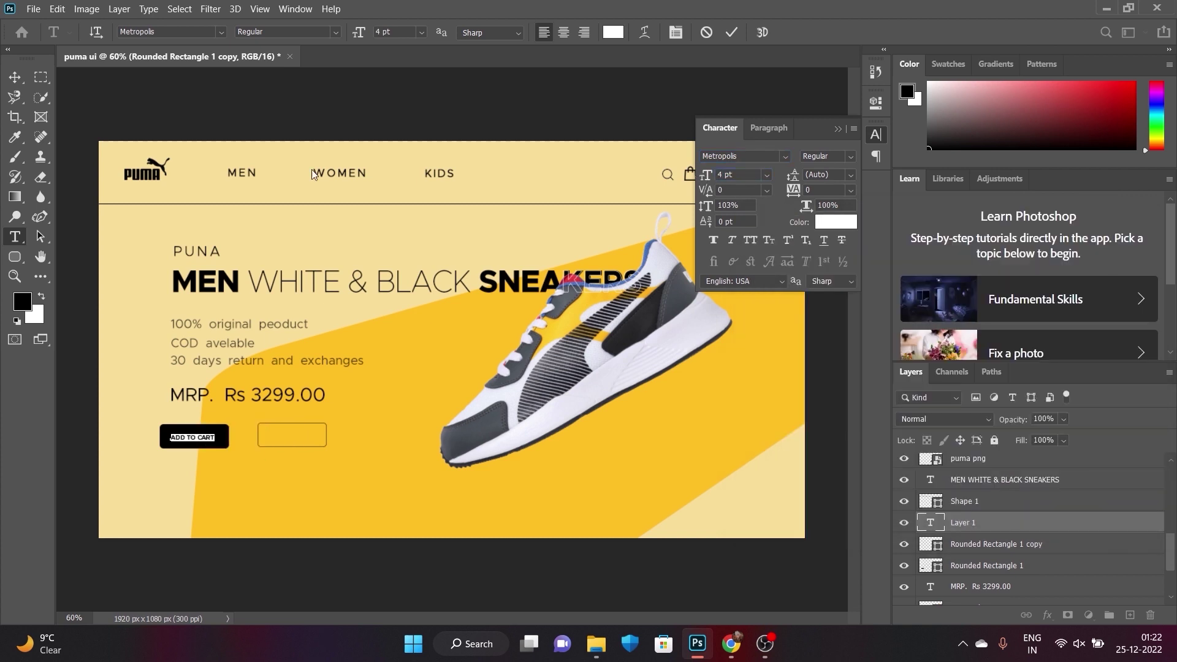
left_click(214, 446)
- Label the outlined button 'BUY NOW' and position it inside the button
key("t")
left_click(273, 437)
type("NUY NOW")
key("Caps_Lock")
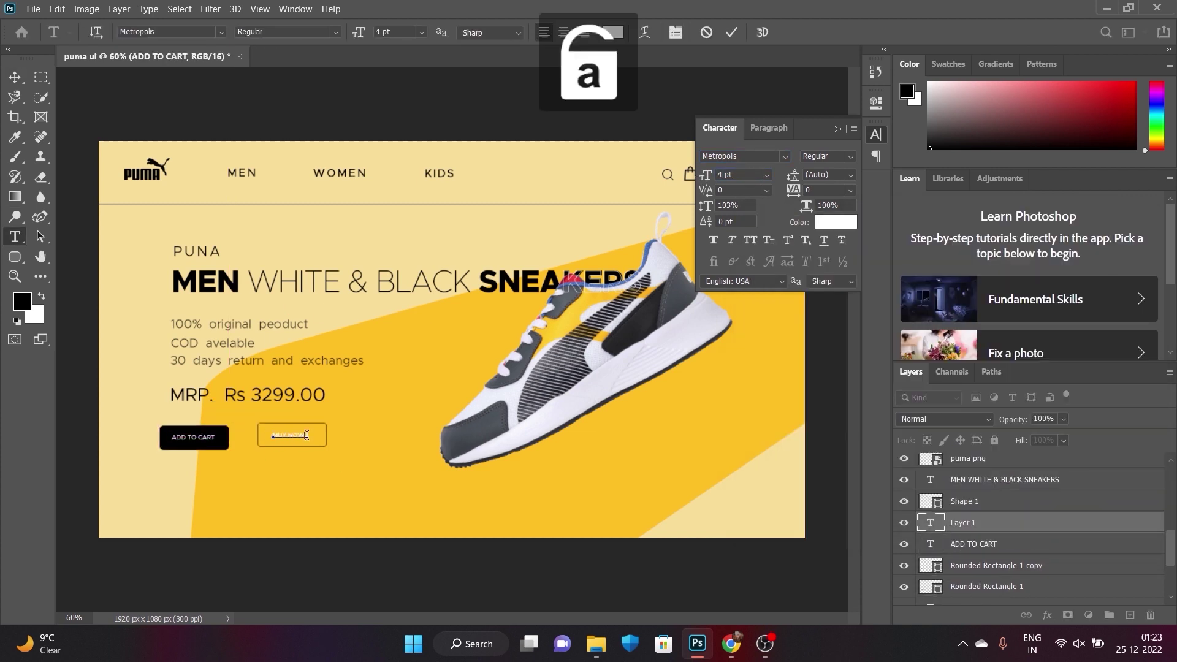
type("BUY NOW")
key("ctrl+Return")
key("v")
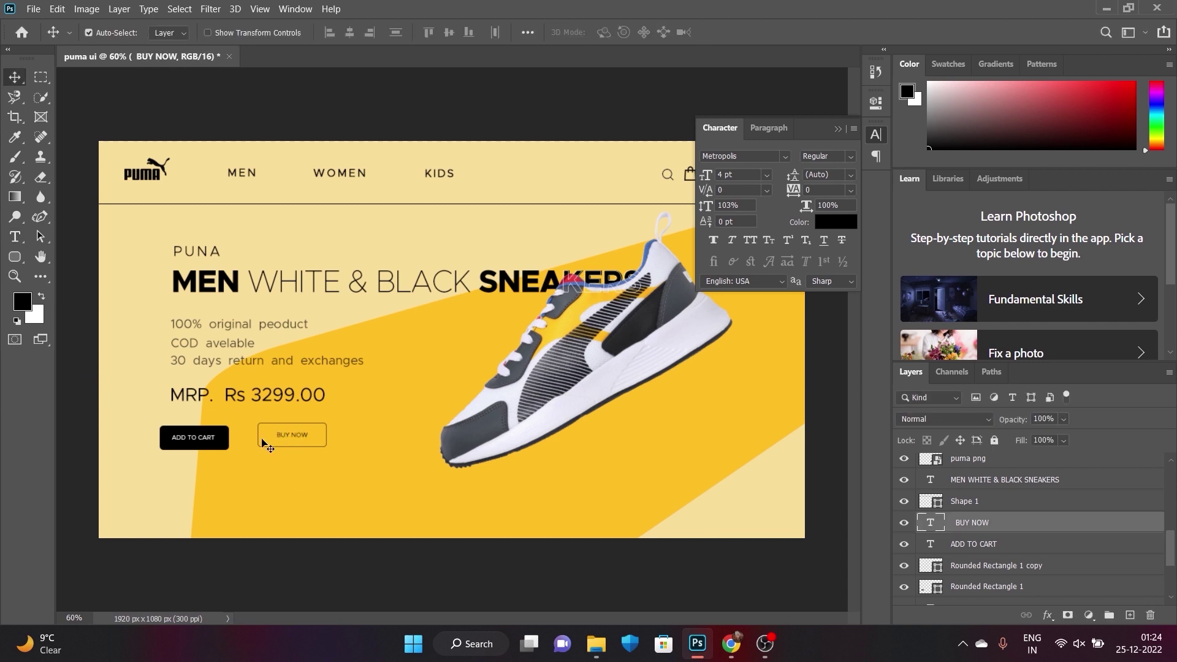
left_click_drag(288, 435, 288, 437)
- Shrink the MEN, WOMEN and KIDS navigation link text
left_click(241, 178)
key("t")
double_click(241, 173)
left_click_drag(706, 178, 710, 177)
double_click(332, 174)
double_click(439, 174)
key("v")
- Give the shoe a soft drop shadow coloured from the yellow background, then nudge the buttons right
scroll(430, 184, "down", 3)
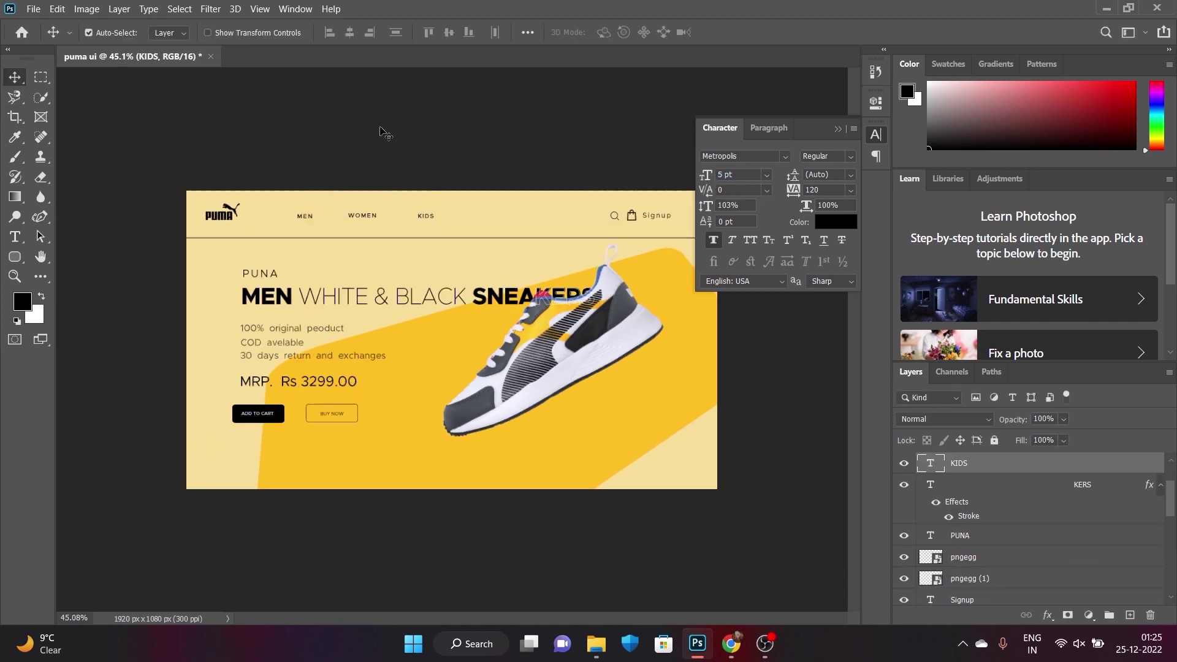
left_click(984, 539)
left_click(1048, 615)
left_click(1079, 592)
left_click(925, 310)
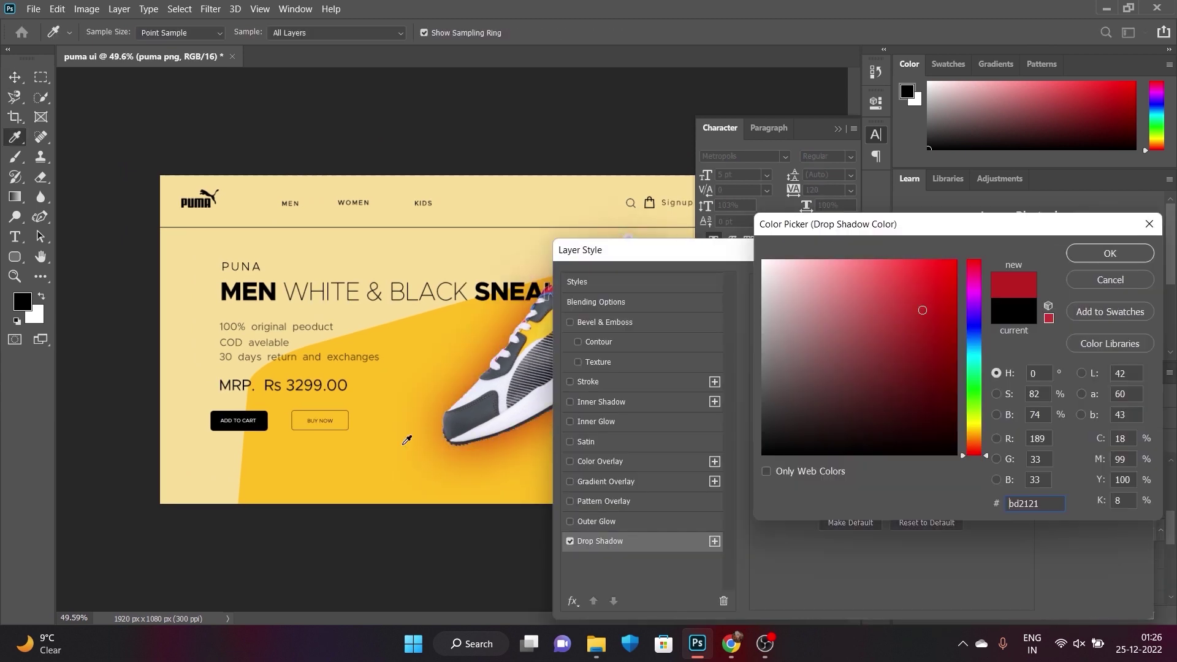
left_click(502, 435)
left_click(1110, 254)
left_click_drag(870, 412, 895, 412)
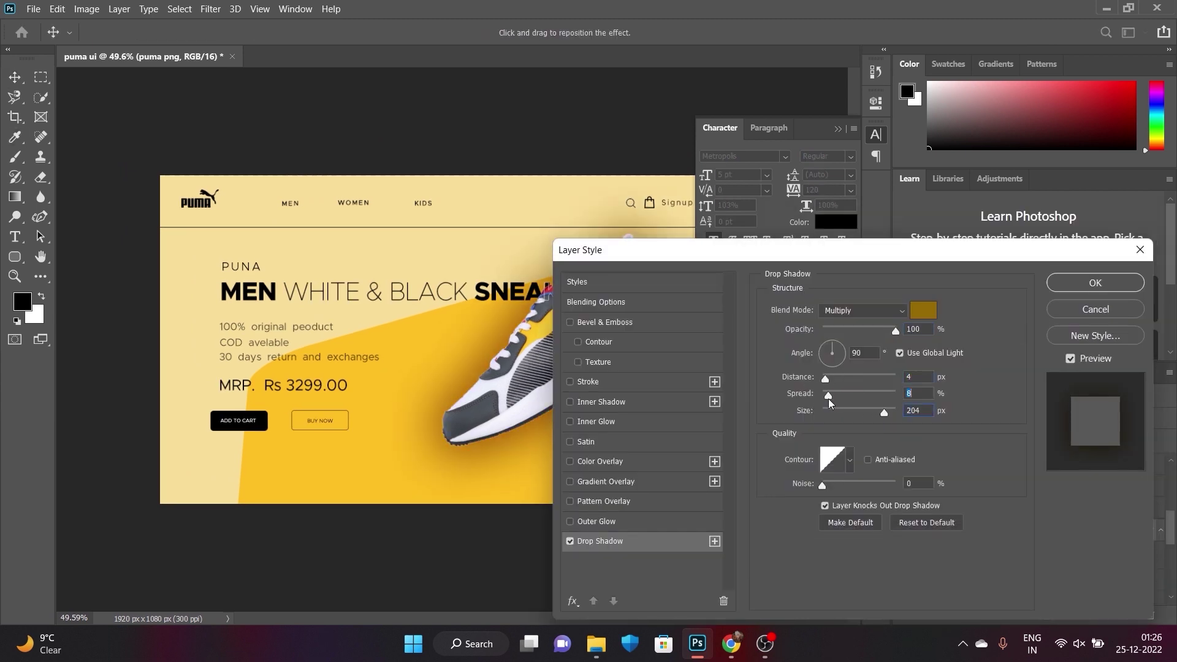
left_click(1072, 279)
left_click_drag(320, 423, 330, 421)
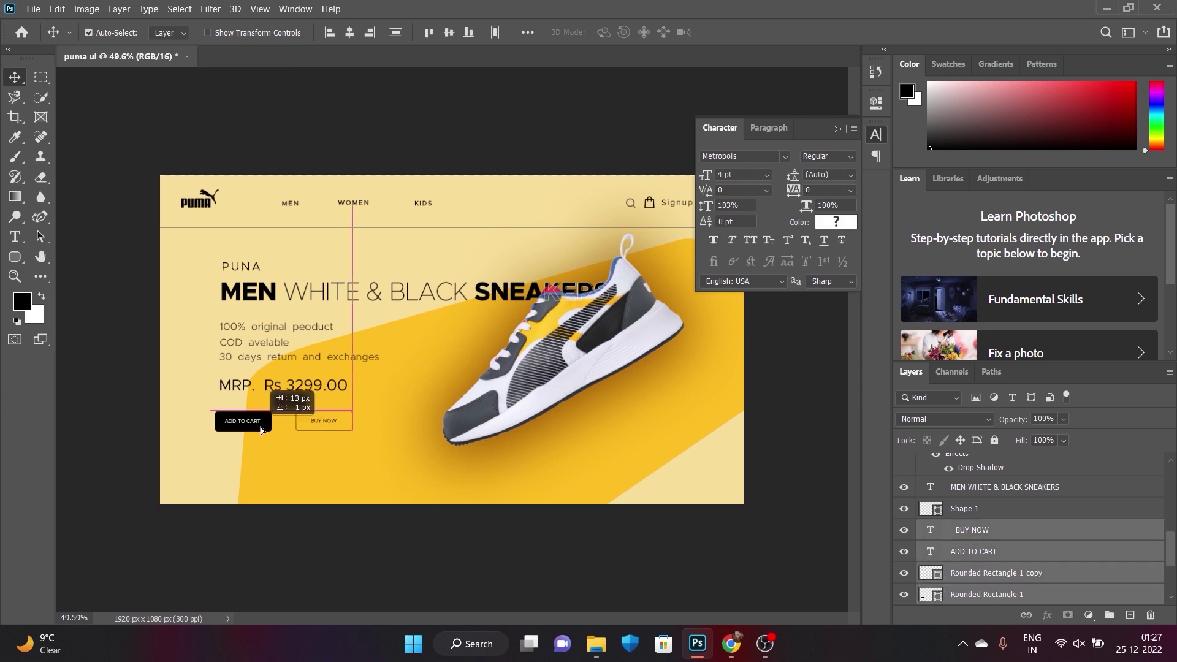
- Draw a rounded-rectangle card outline below the buttons and duplicate it into three cards
key("u")
mouse_move(202, 442)
left_mouse_down()
mouse_move(260, 488)
mouse_move(313, 465)
left_mouse_up()
key("v")
key("ctrl+j")
key("ctrl+plus")
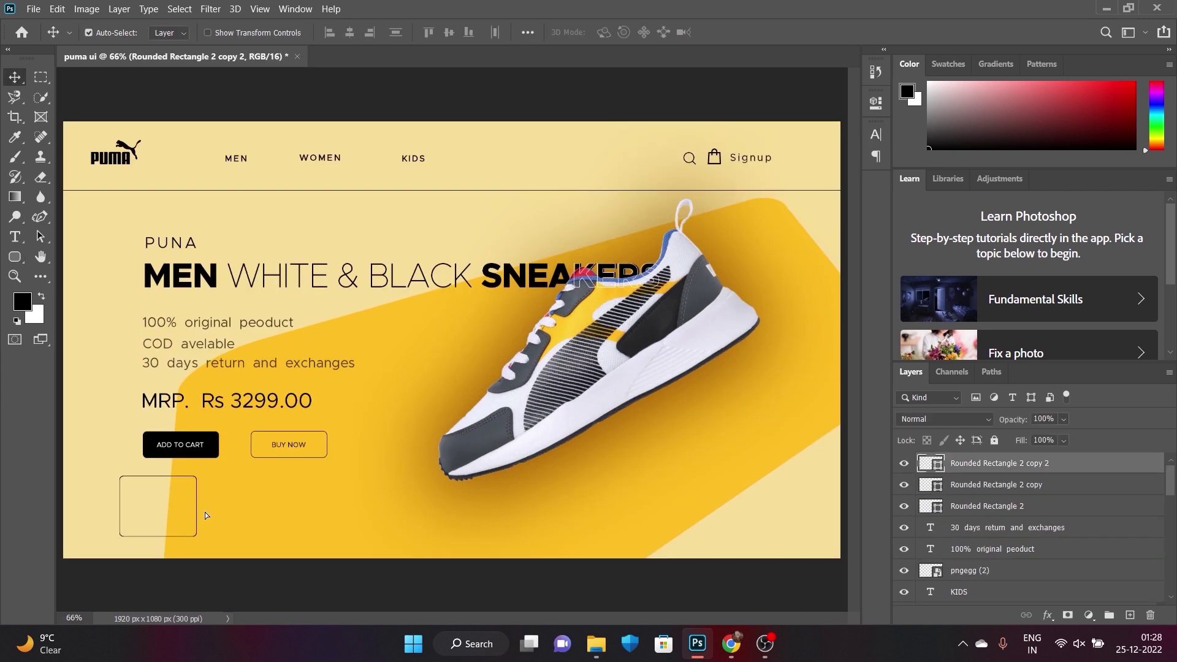
left_click_drag(204, 523, 407, 520)
- Scale a shoe into the first card and add the 'PUMA MOTORSPORT' and second-card captions
mouse_move(744, 175)
left_mouse_down()
mouse_move(286, 436)
mouse_move(252, 422)
left_mouse_up()
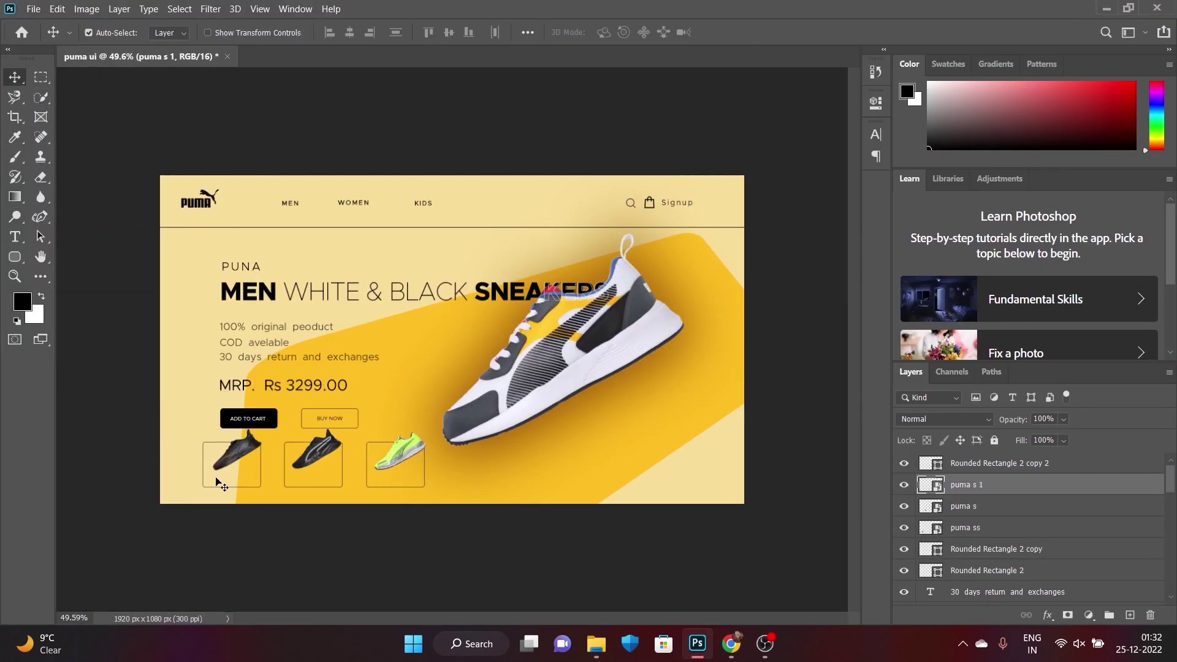
type("TORSPORT")
key("ctrl+Return")
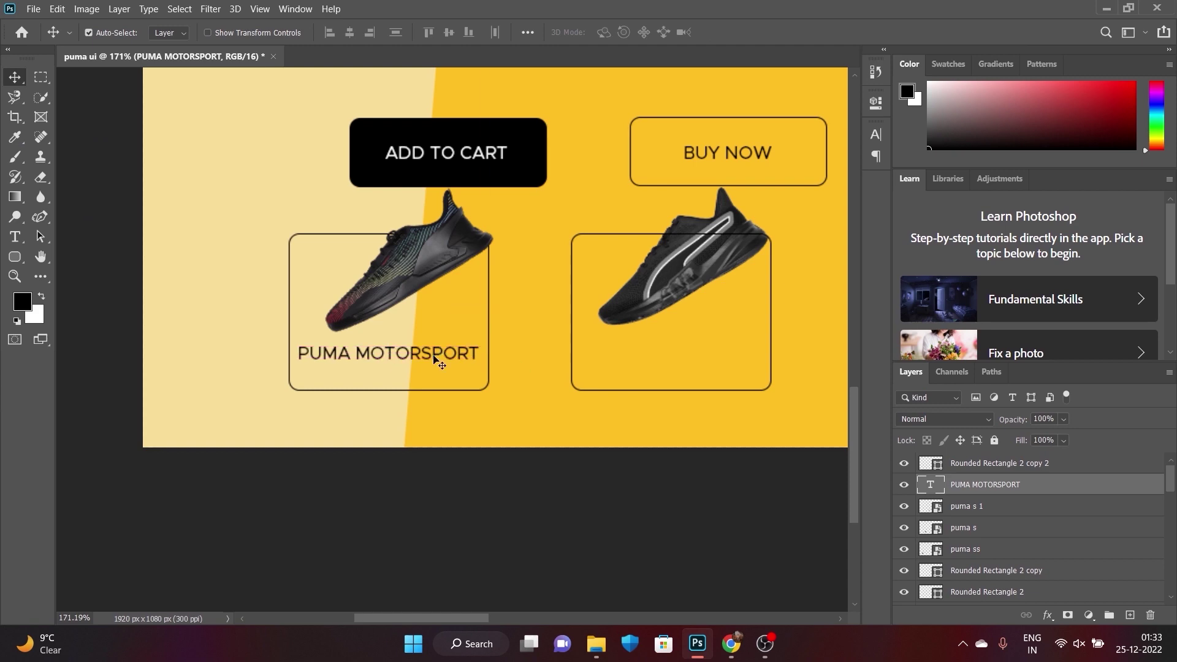
left_click(764, 352)
key("ctrl+Return")
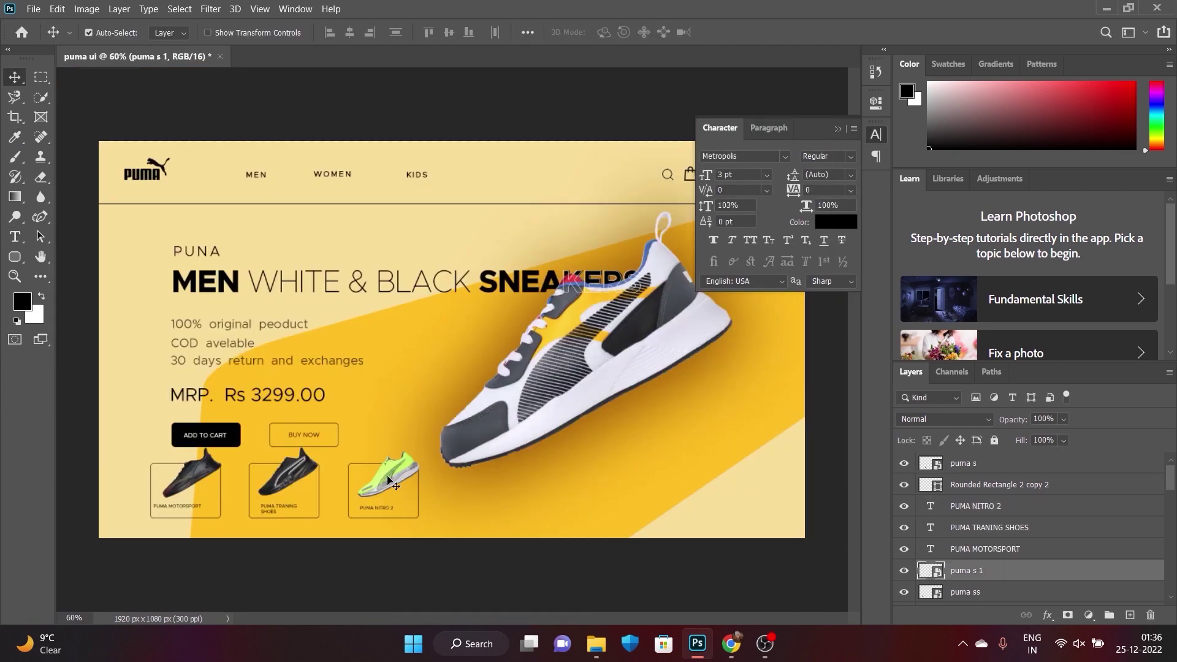
- Apply drop shadows to two of the thumbnail shoe layers
double_click(1042, 591)
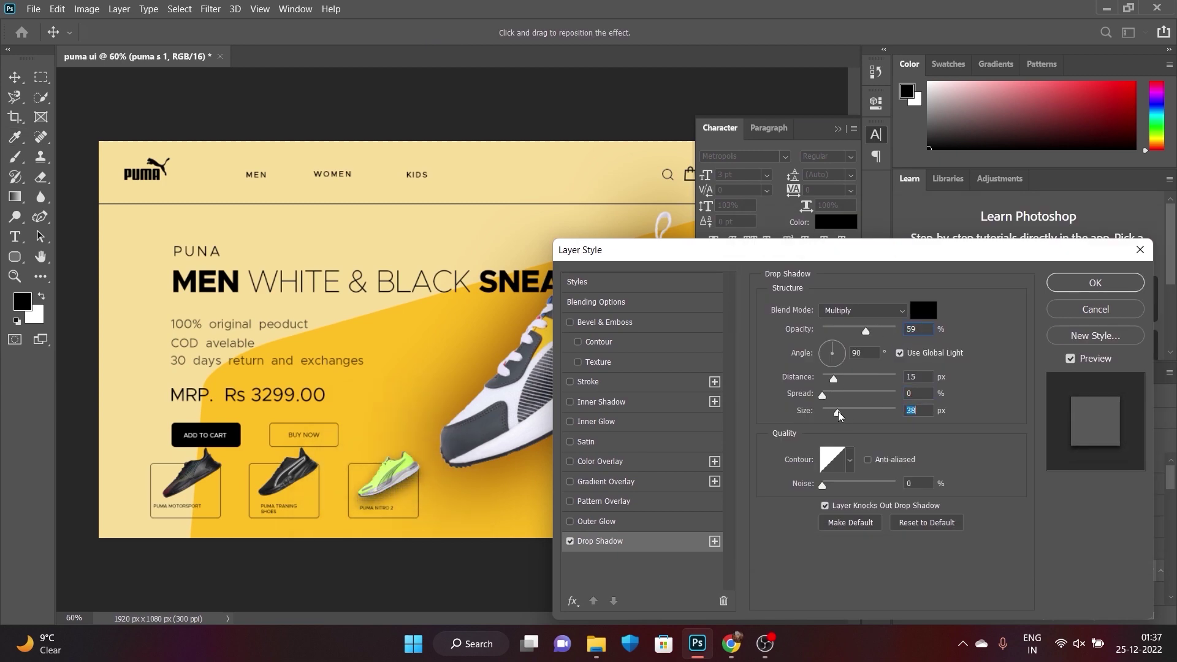
left_click(1096, 283)
double_click(1042, 594)
left_click(1095, 283)
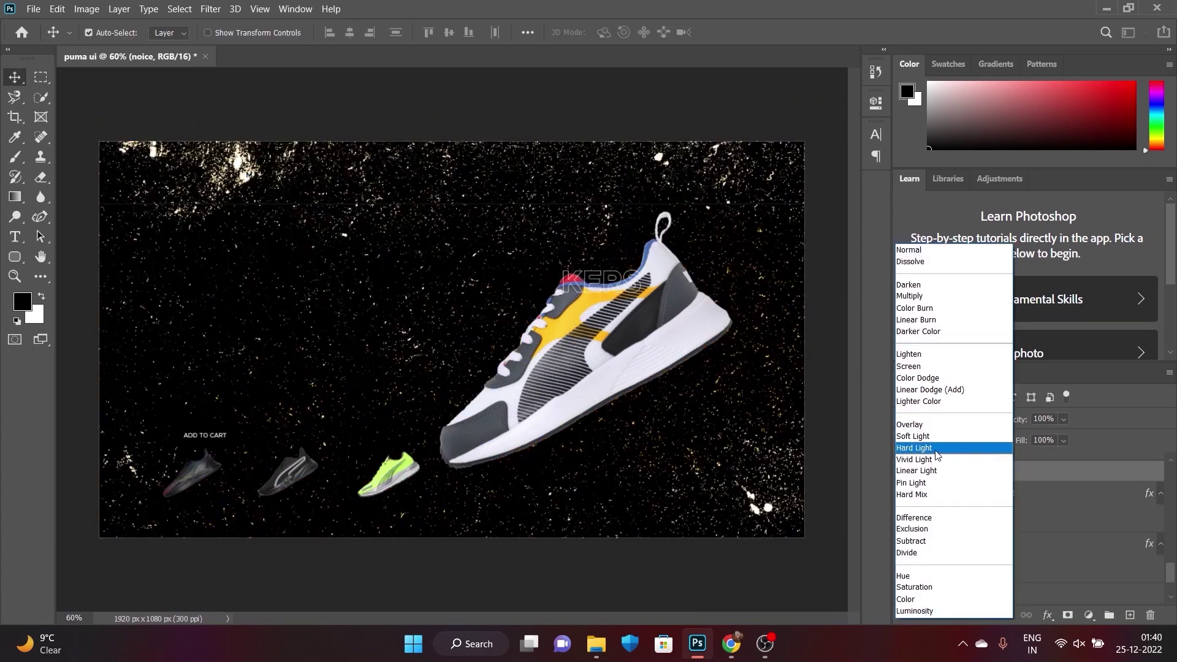
- Set the noise texture layer's blending to Color Dodge
left_click(919, 378)
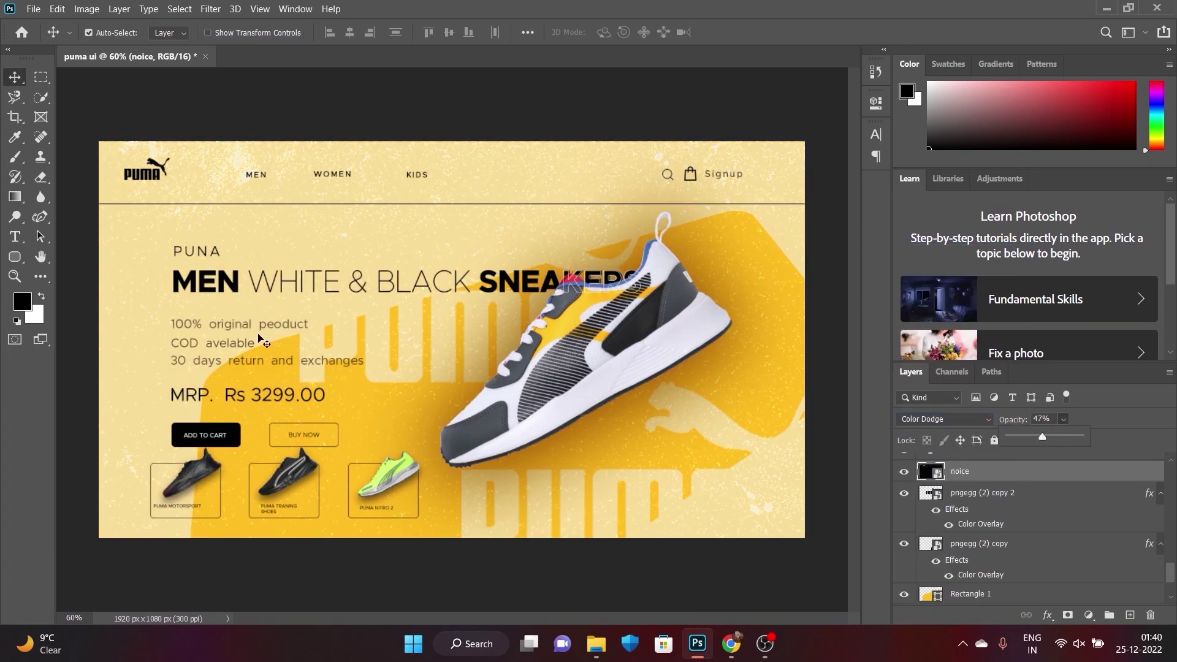
left_click(184, 252)
scroll(990, 556, "down", 5)
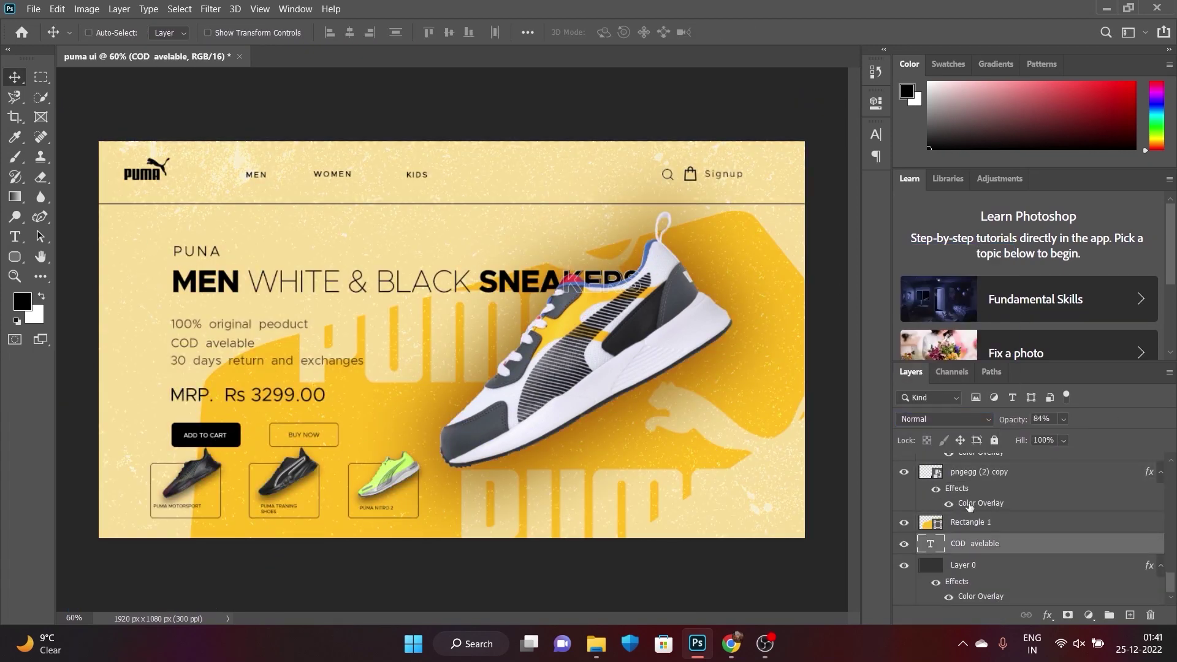
- Reposition the headline for even text spacing and bring up the export options
left_click(89, 33)
mouse_move(207, 287)
left_mouse_down()
mouse_move(207, 264)
mouse_move(207, 282)
left_mouse_up()
left_click_drag(212, 368, 211, 389)
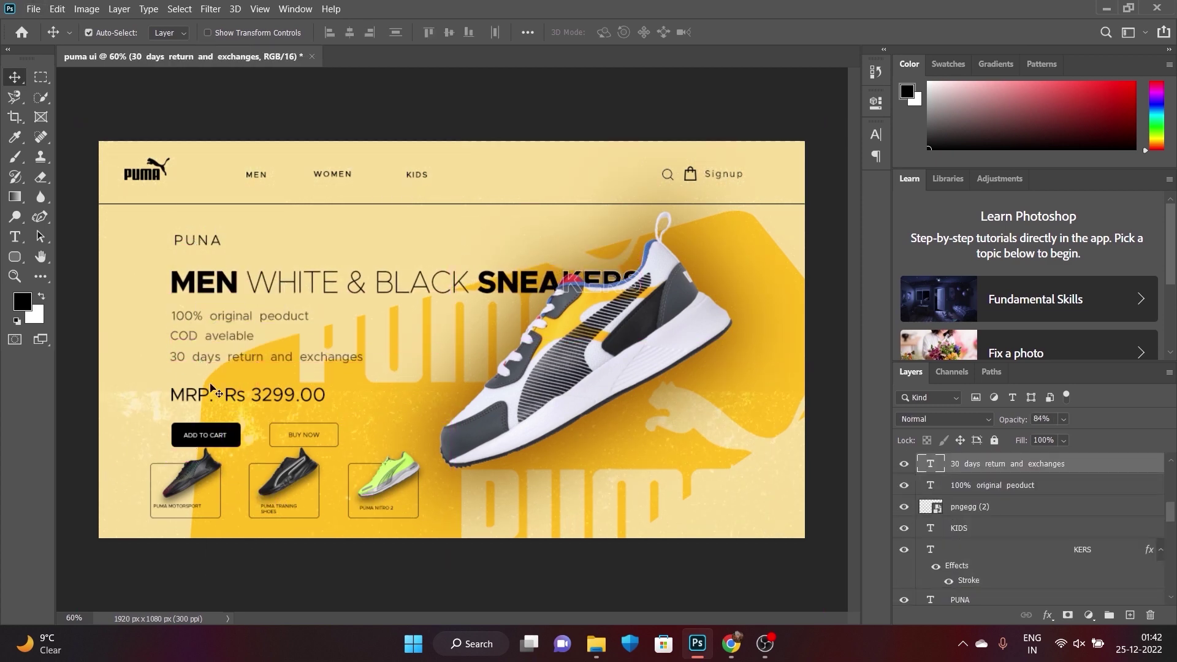
scroll(272, 435, "up", 5)
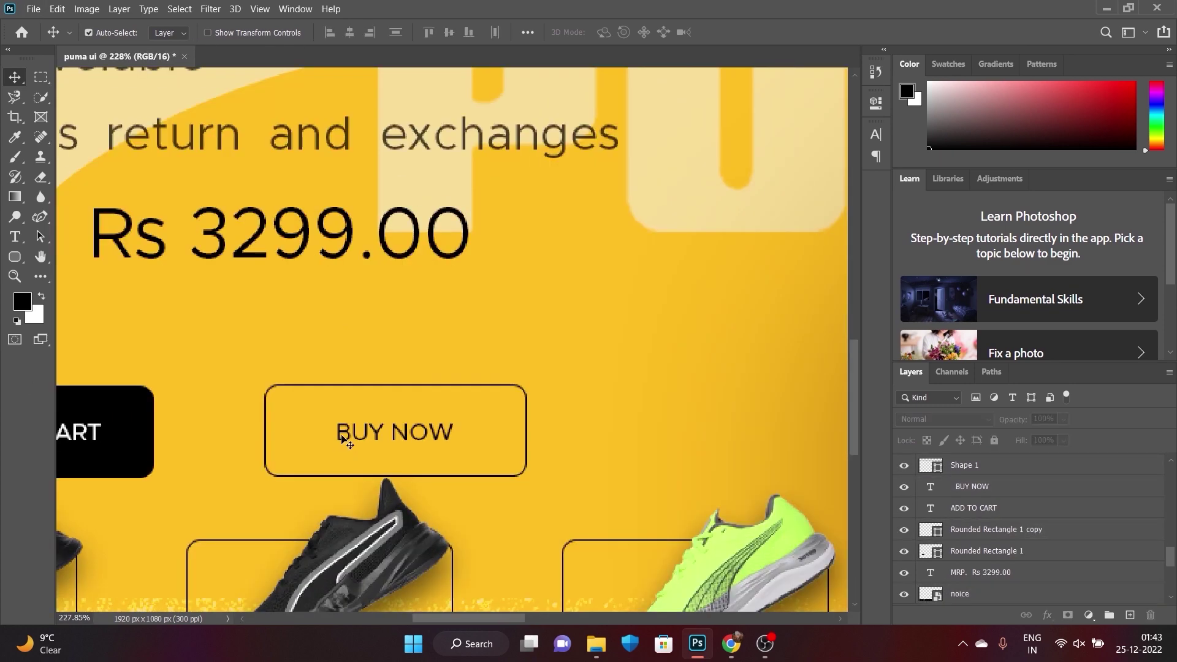
scroll(454, 381, "down", 10)
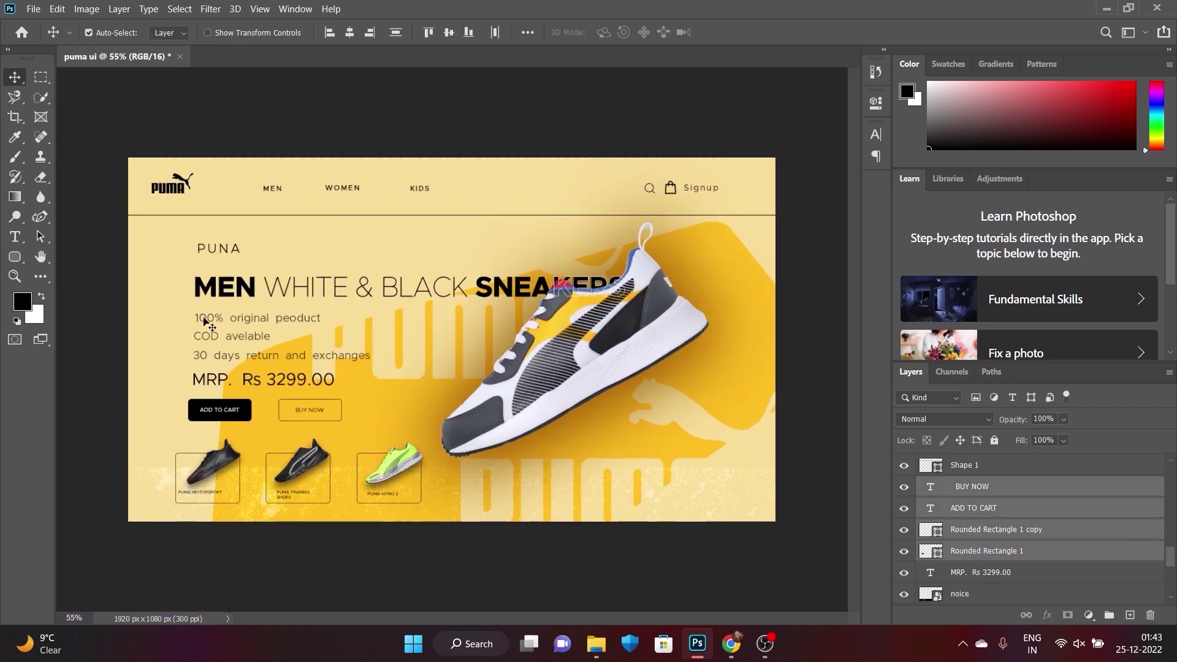
left_click(208, 325)
left_click(34, 9)
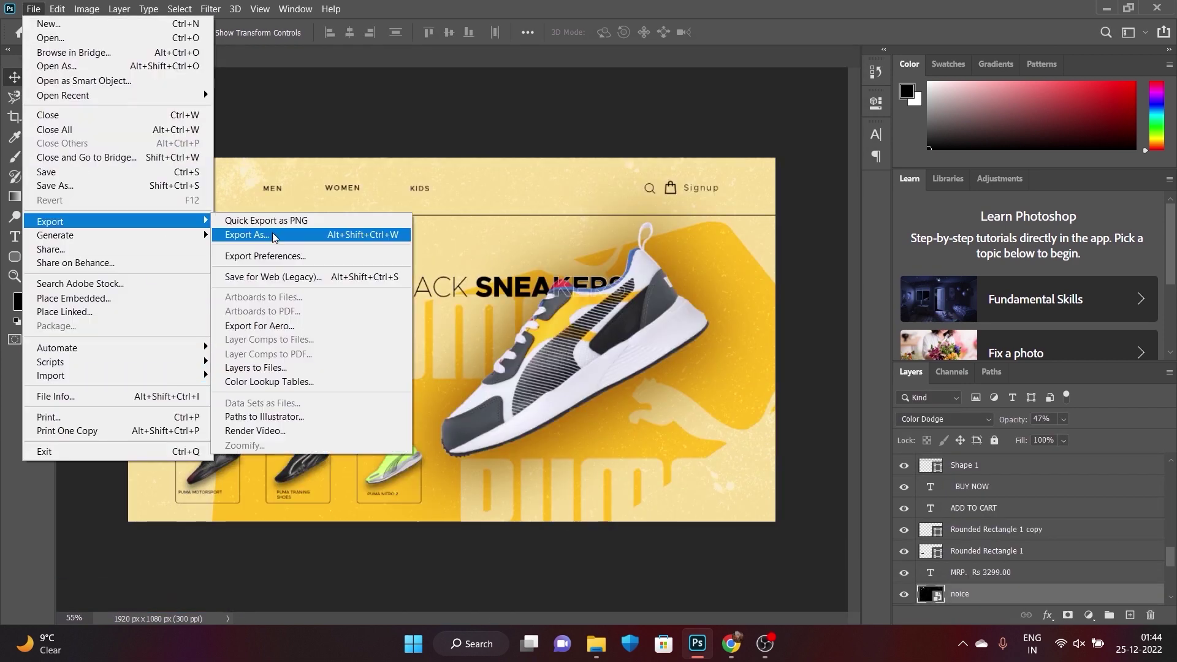
- Export the page as 'puma ui.jpg', then return to the Myntra shoe page in the browser
left_click(274, 235)
left_click(979, 613)
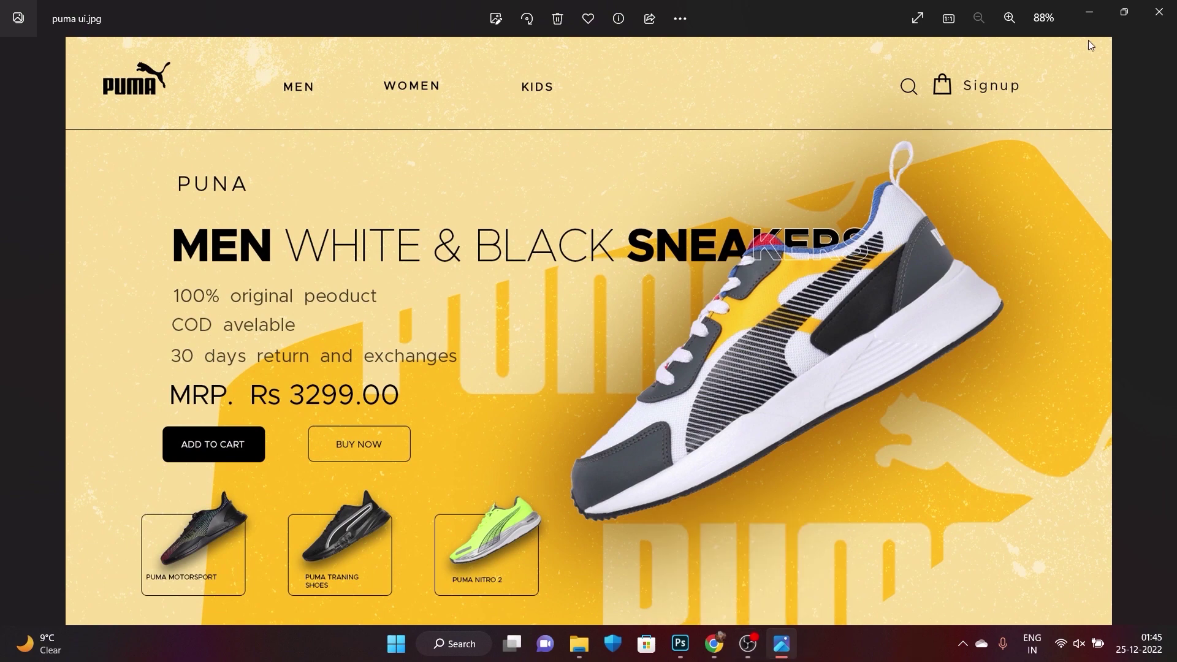
left_click(1090, 11)
left_click(714, 643)
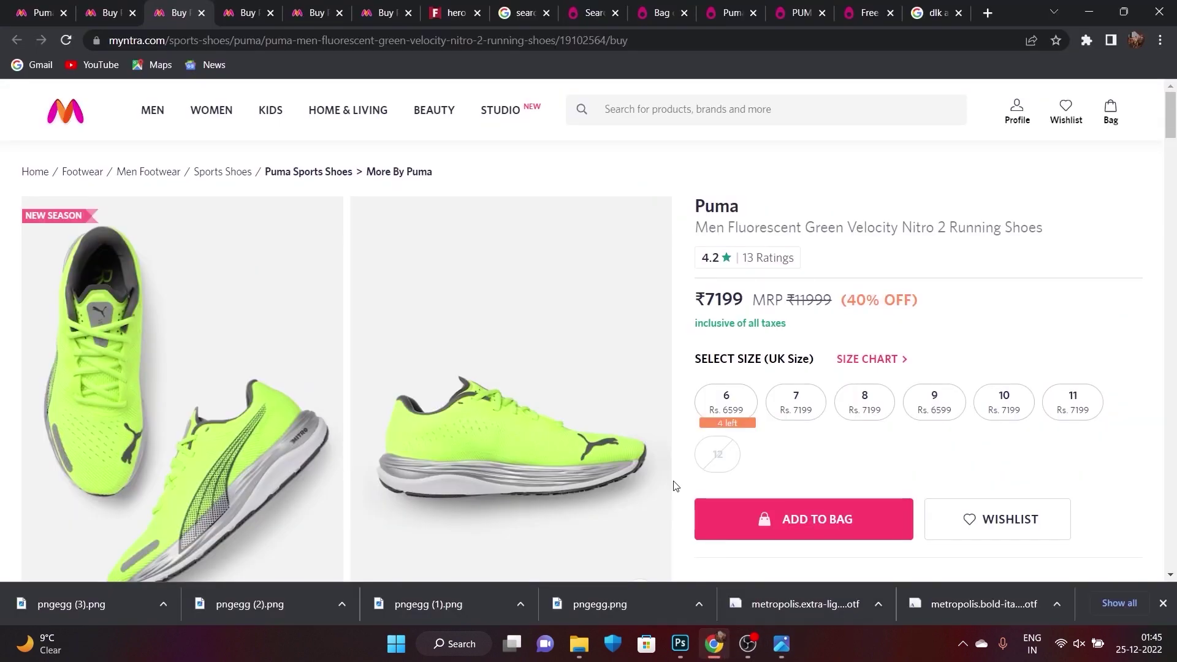